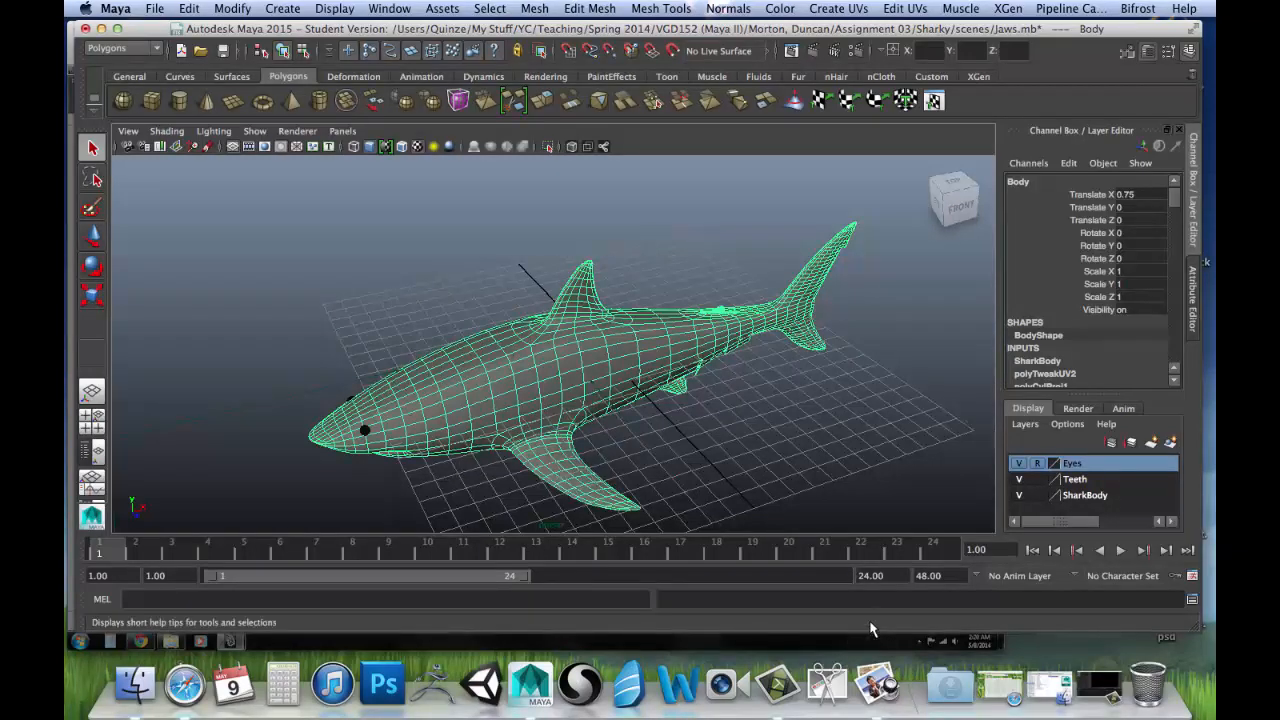
Check the Shark%20UV.png reference image, put it away, and open the UV Texture Editor for the shark body.
click(878, 684)
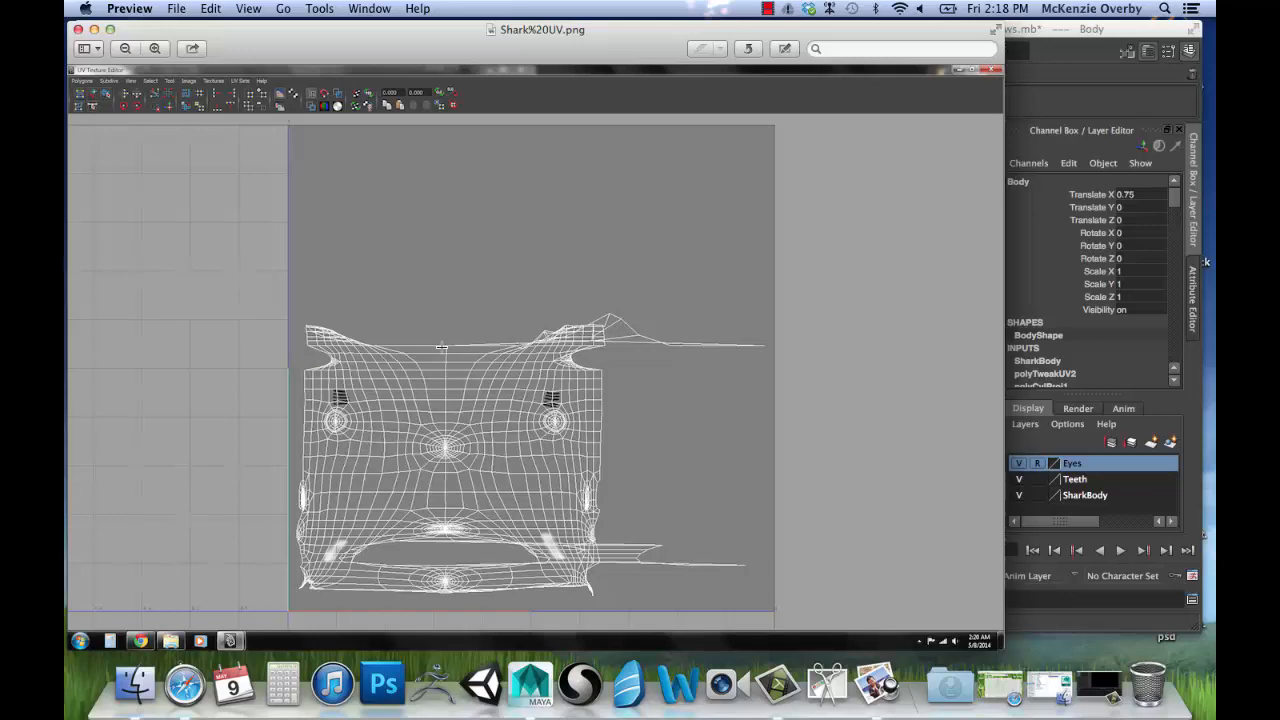
click(94, 29)
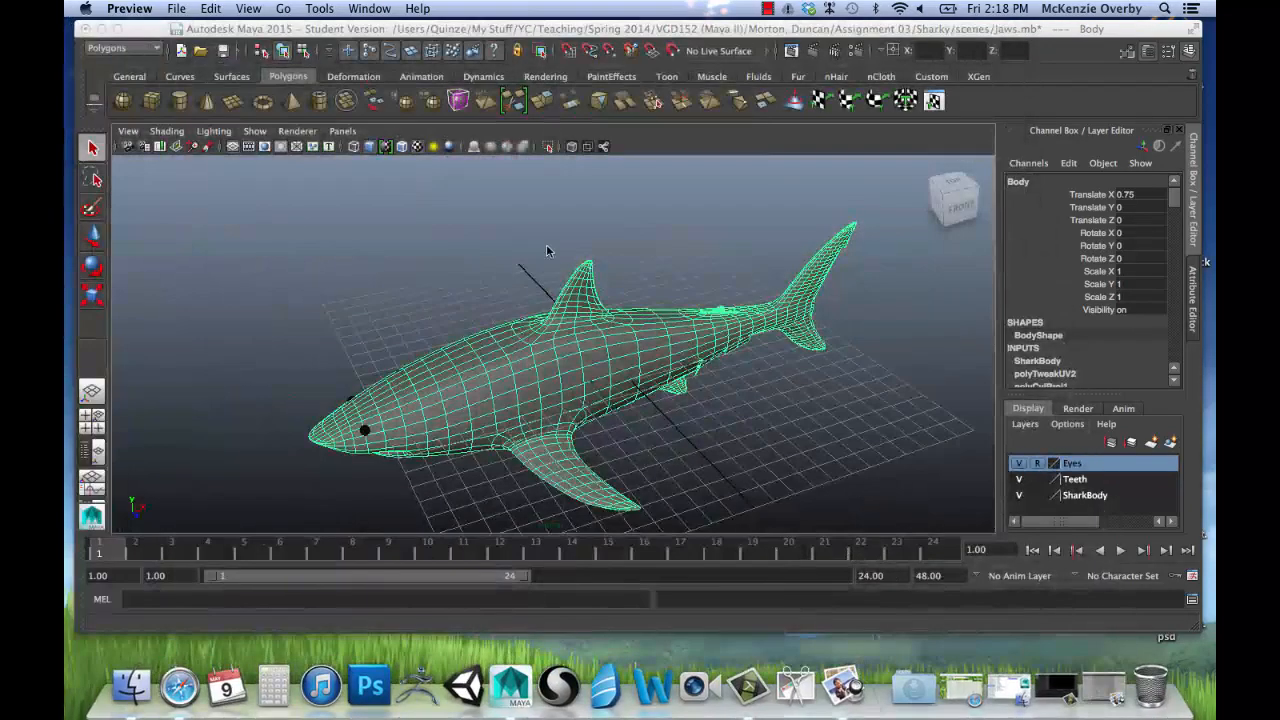
click(388, 9)
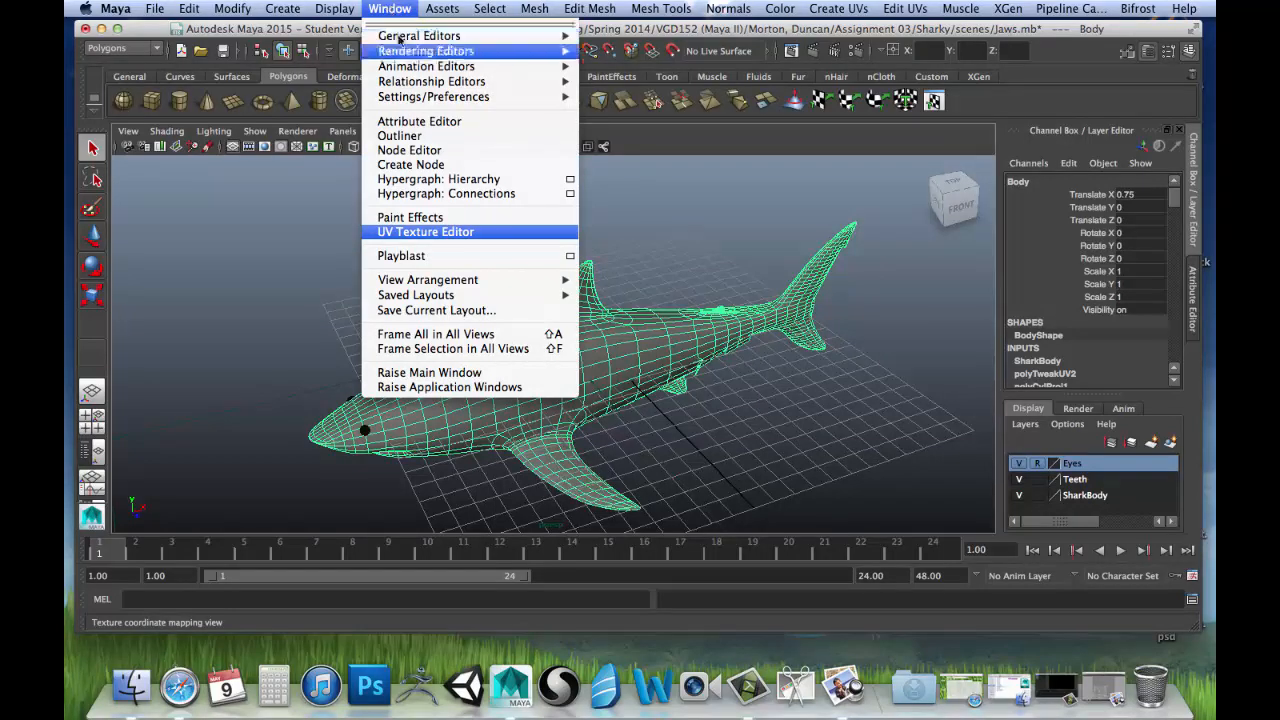
click(407, 232)
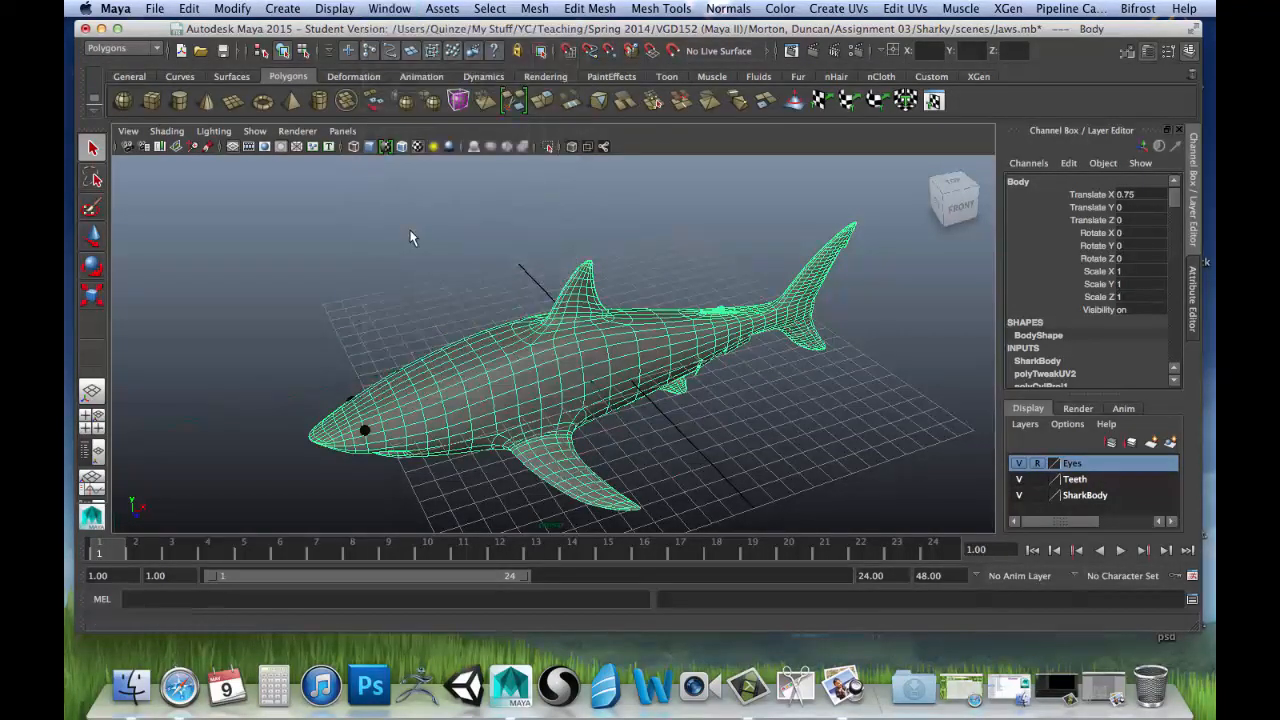
Examine the shark body's UV layout and compare it with the Shark%20UV.png reference image.
scroll(674, 282, up, 5)
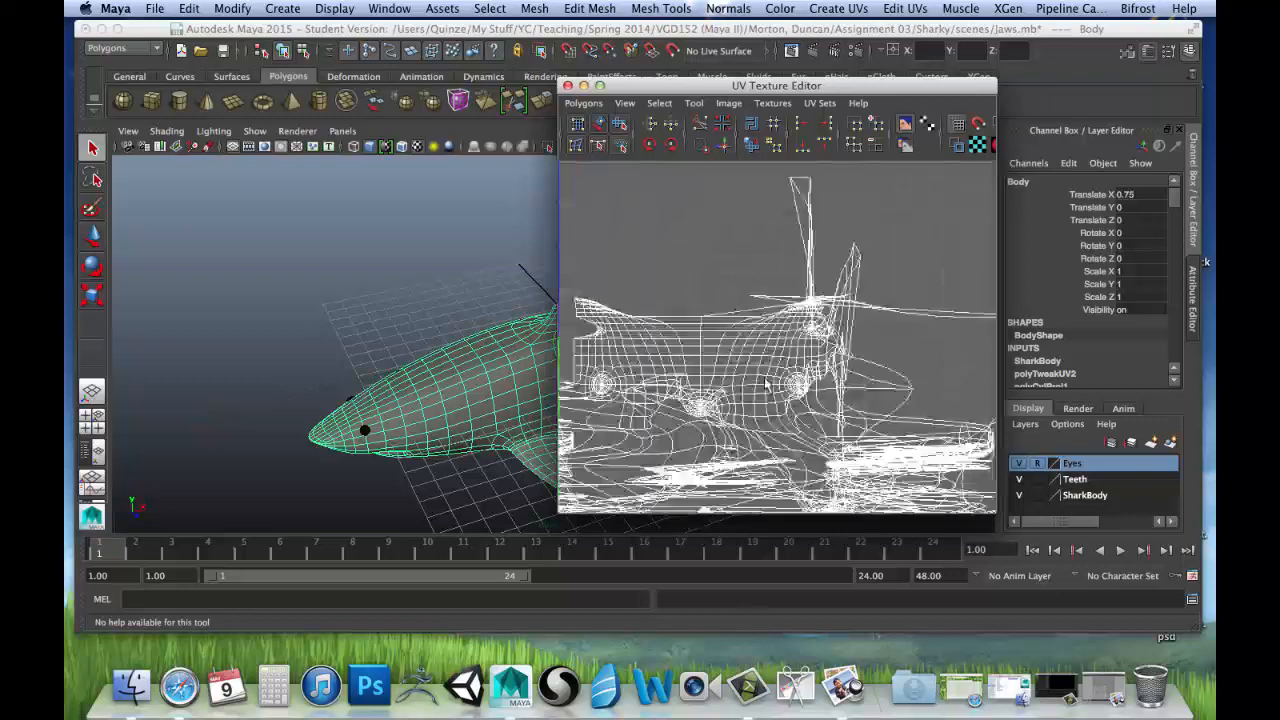
scroll(832, 355, down, 5)
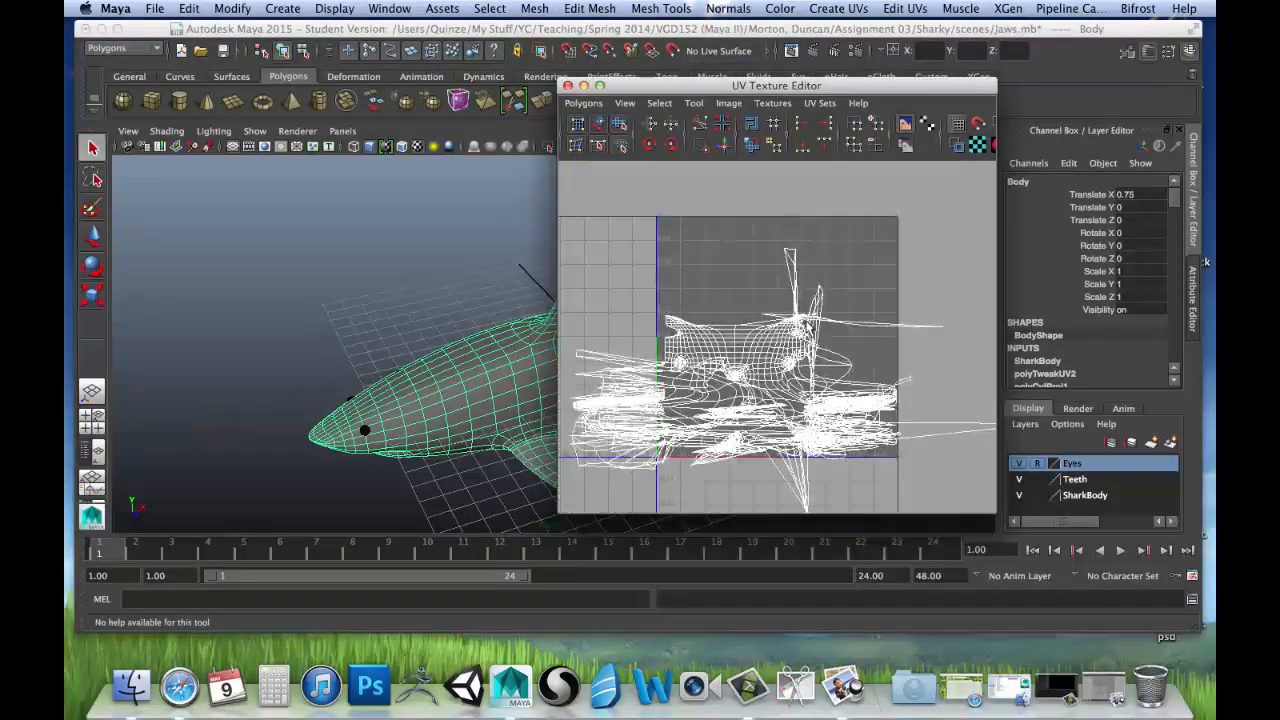
scroll(848, 466, down, 2)
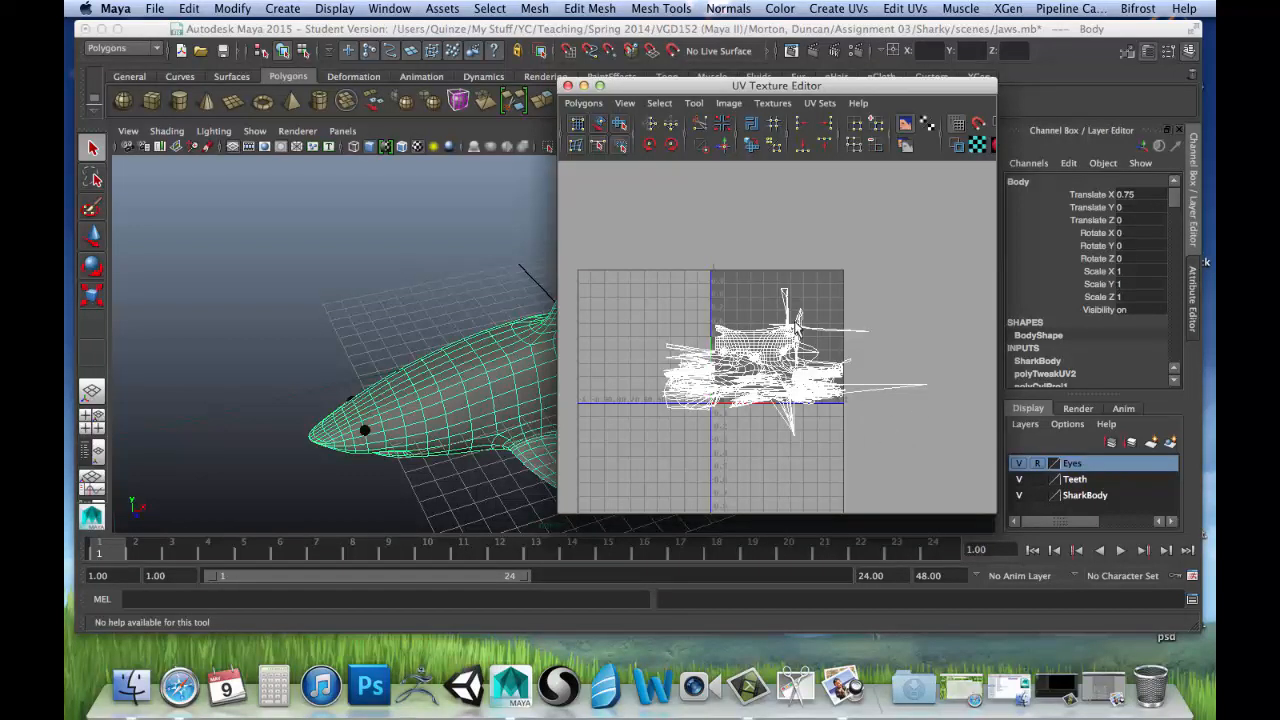
scroll(799, 322, up, 2)
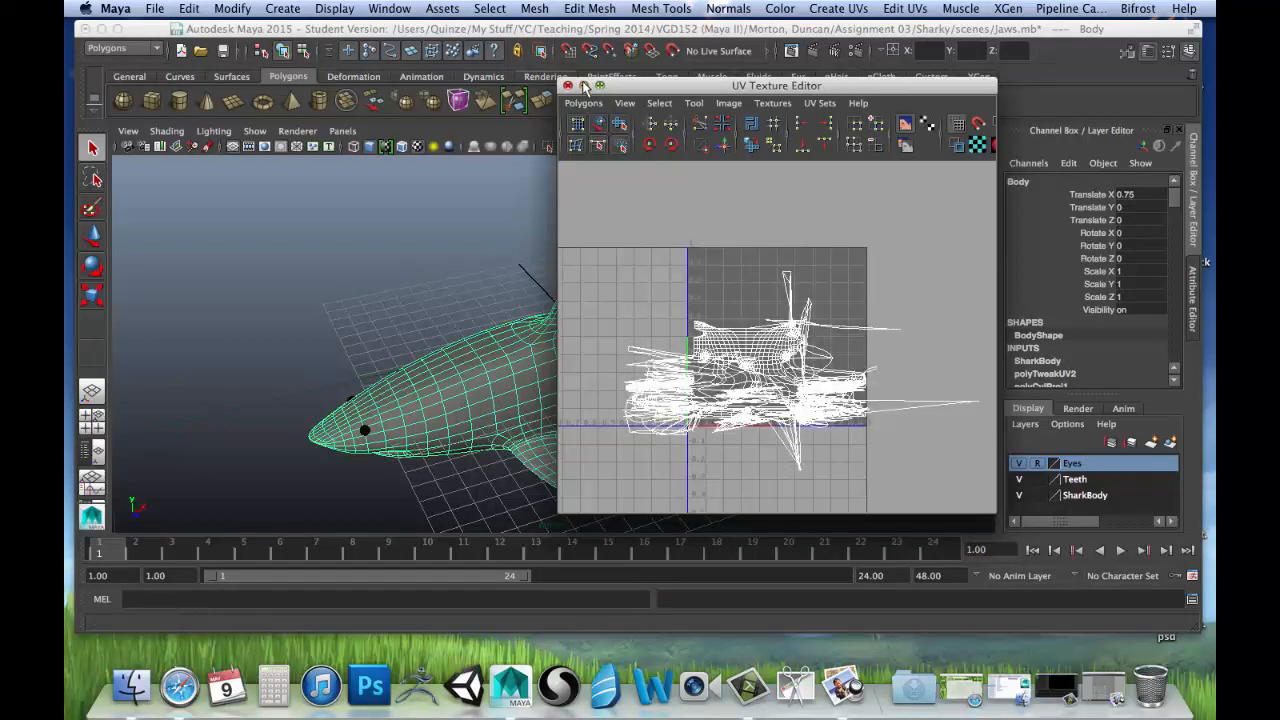
scroll(800, 393, up, 3)
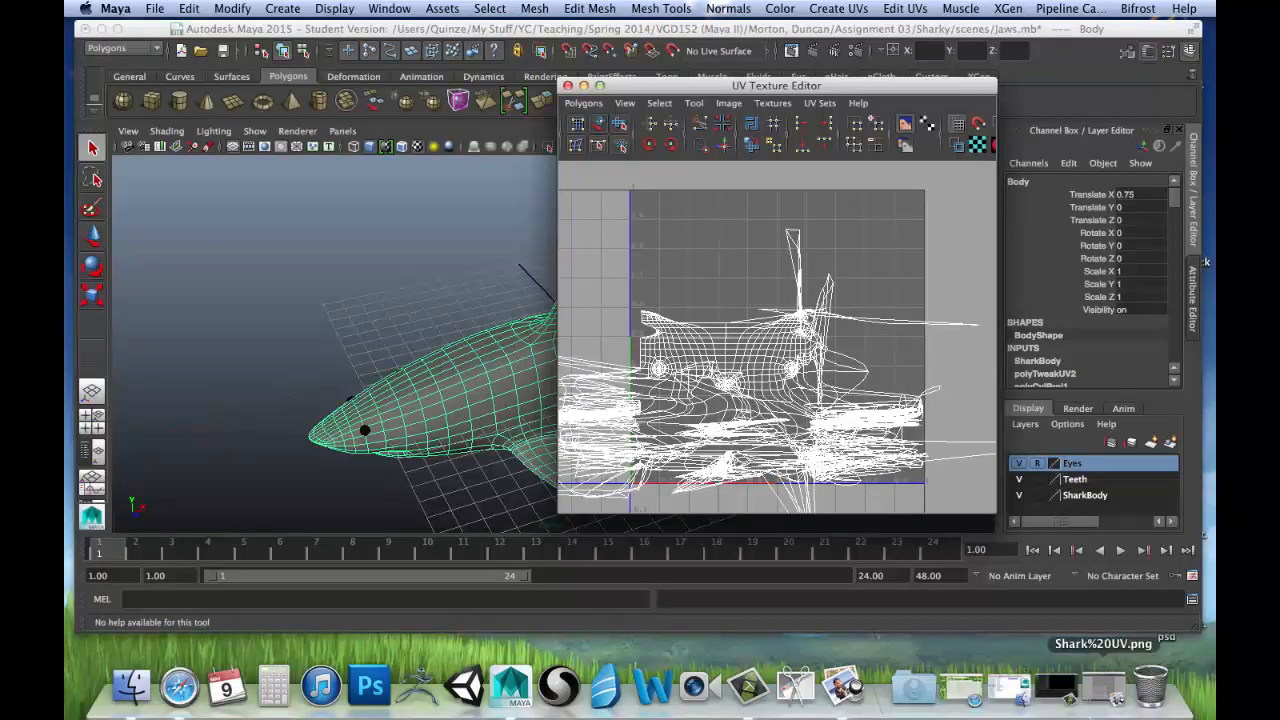
click(1103, 688)
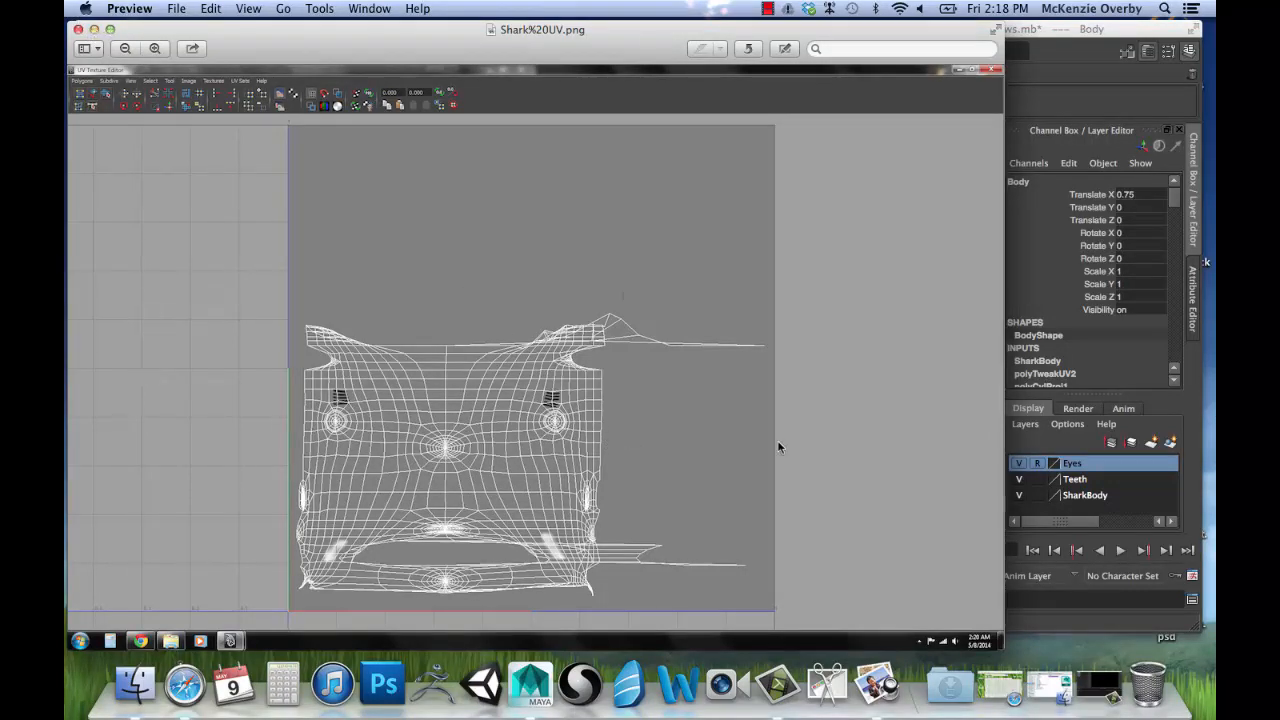
click(95, 30)
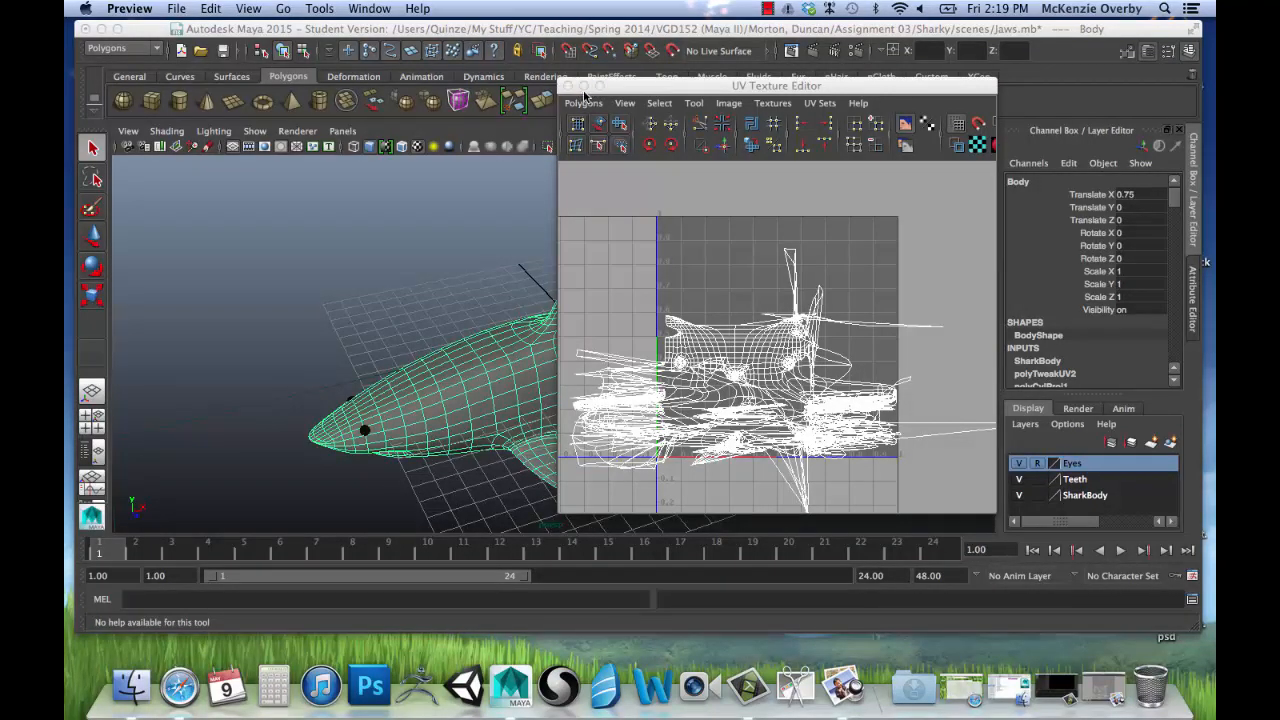
Select a single upper tooth in the shark's mouth to display its UV layout.
alt+drag(482, 375, 340, 376)
scroll(496, 354, up, 4)
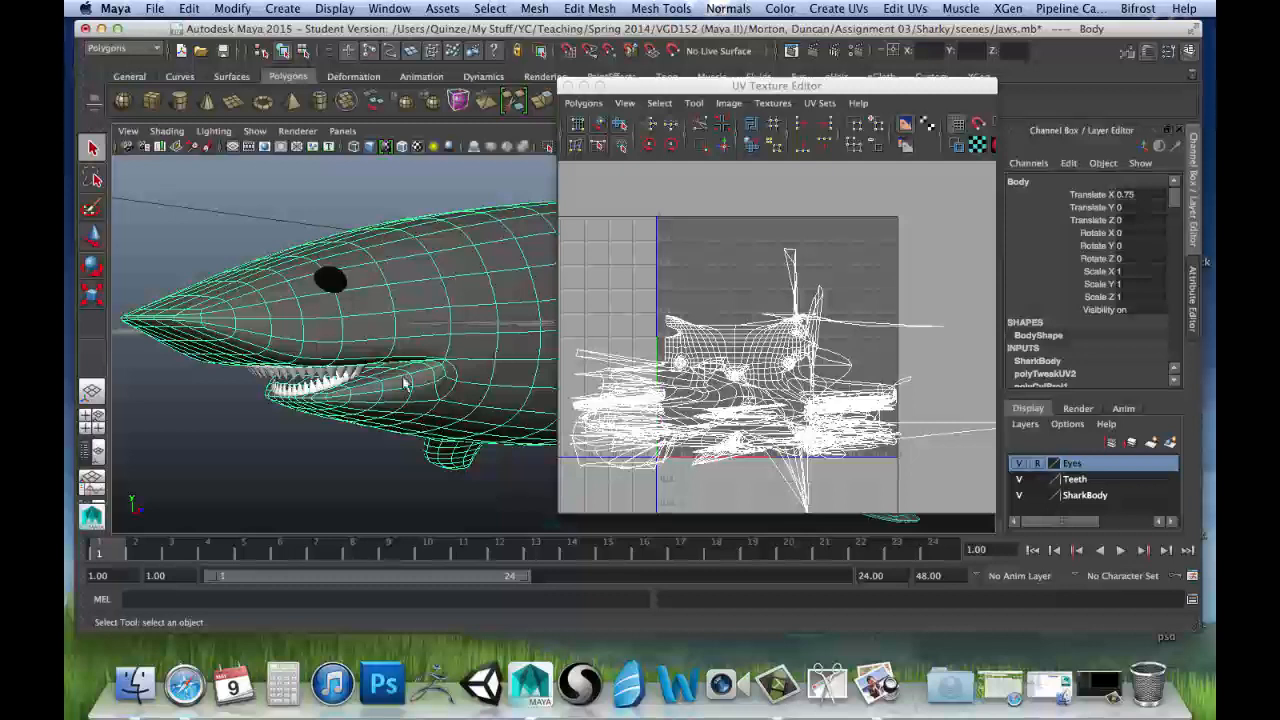
click(298, 375)
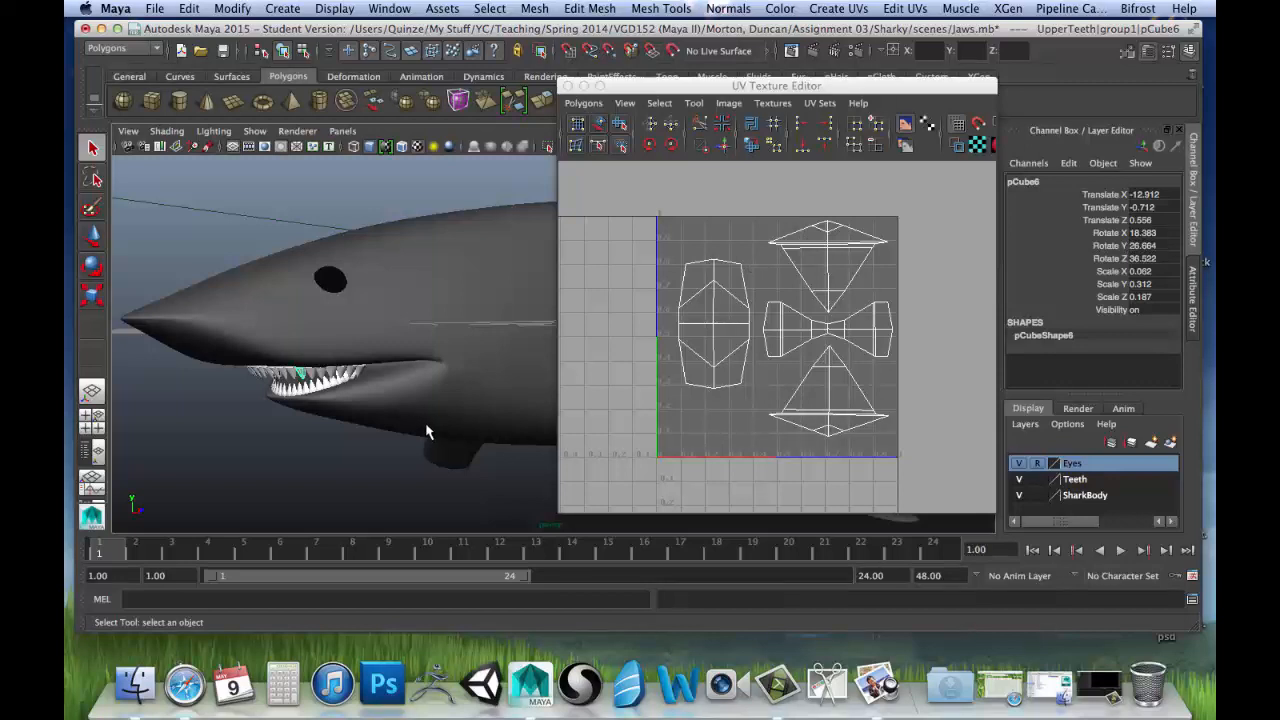
Move the tooth out in front of the snout to about X -17.315, Y -0.186 and scale it up to 0.225, 1.125, 0.675.
scroll(426, 432, down, 3)
alt+drag(467, 349, 443, 323)
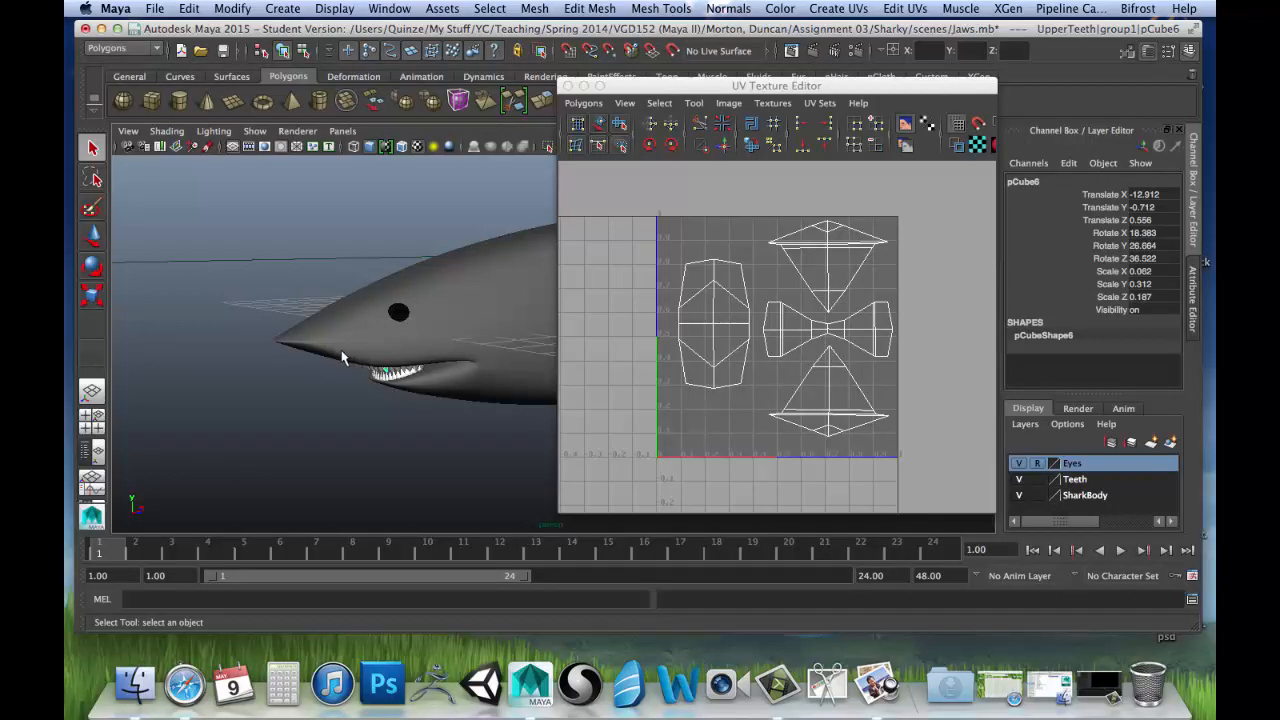
key(w)
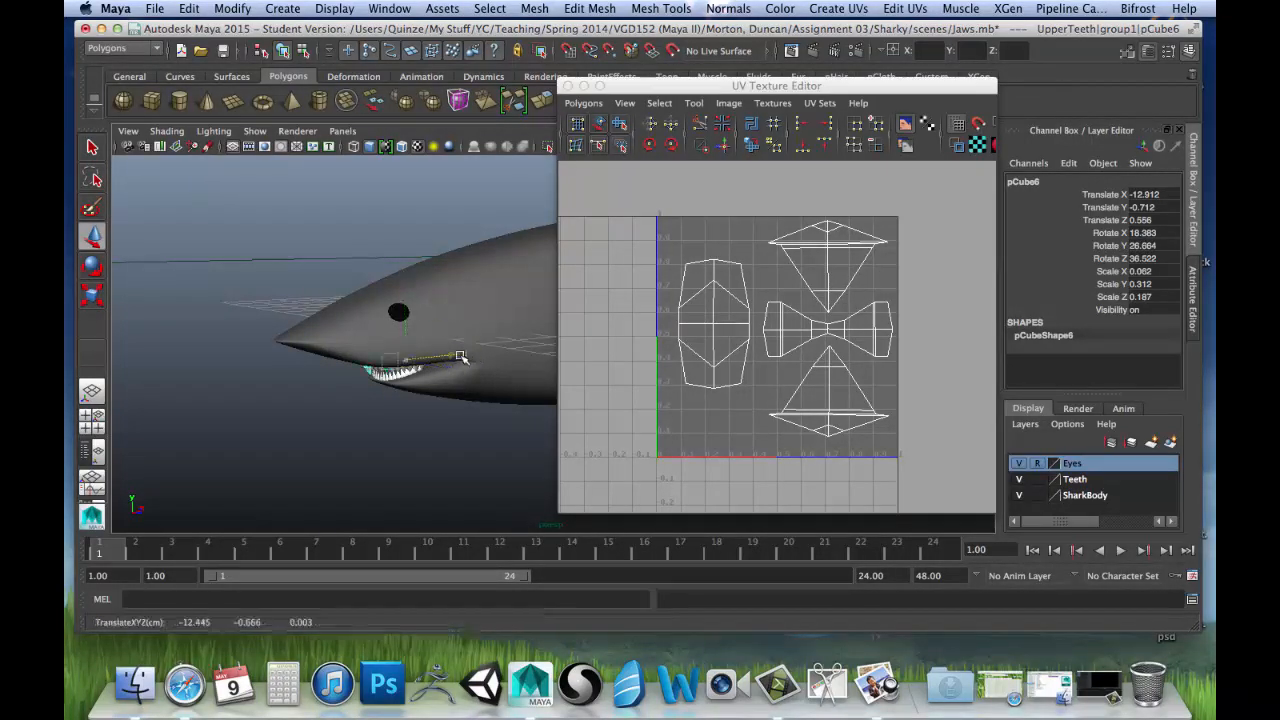
drag(472, 355, 296, 407)
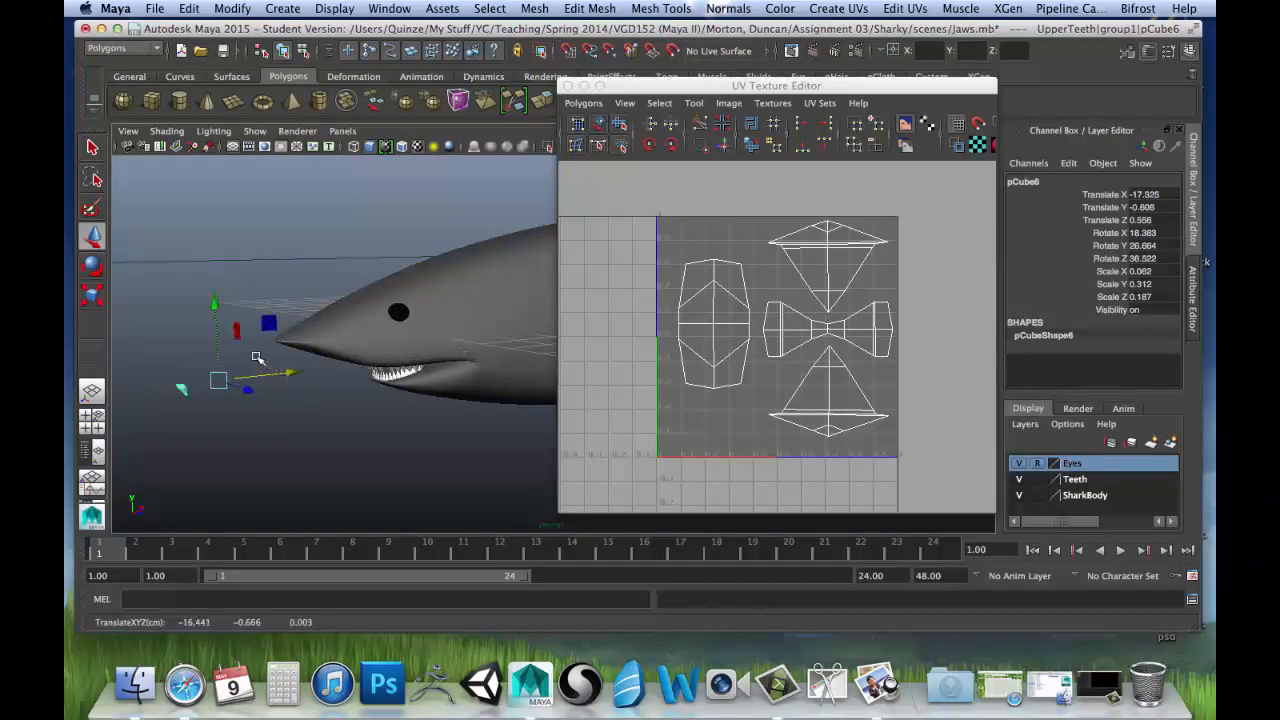
drag(222, 308, 226, 293)
key(r)
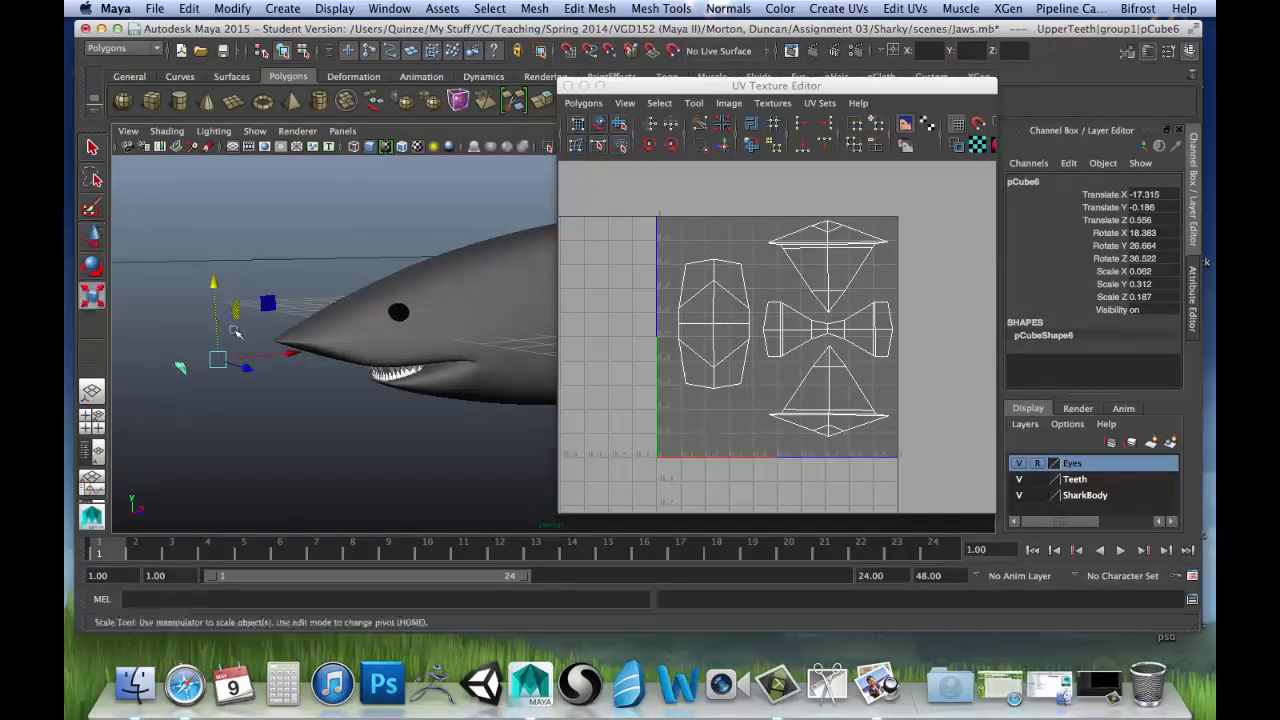
drag(217, 359, 361, 322)
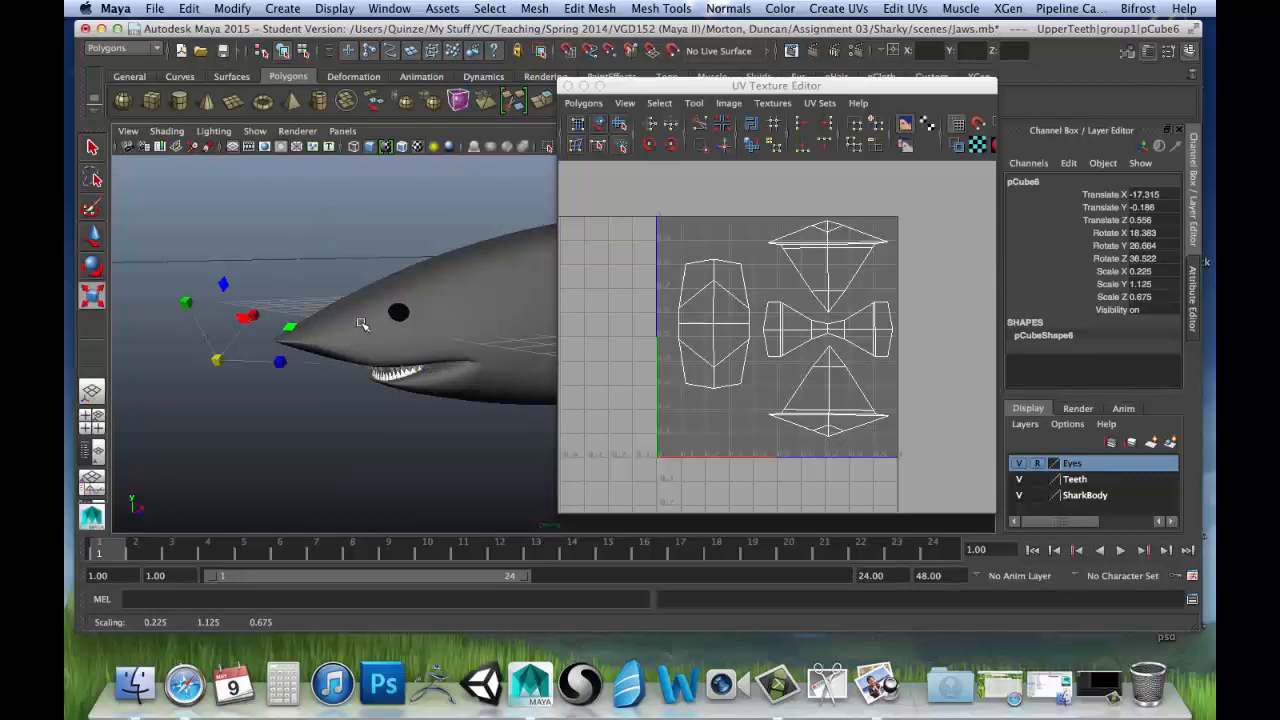
Examine the enlarged tooth from several sides to see how its faces relate to the UV shells.
scroll(353, 325, down, 3)
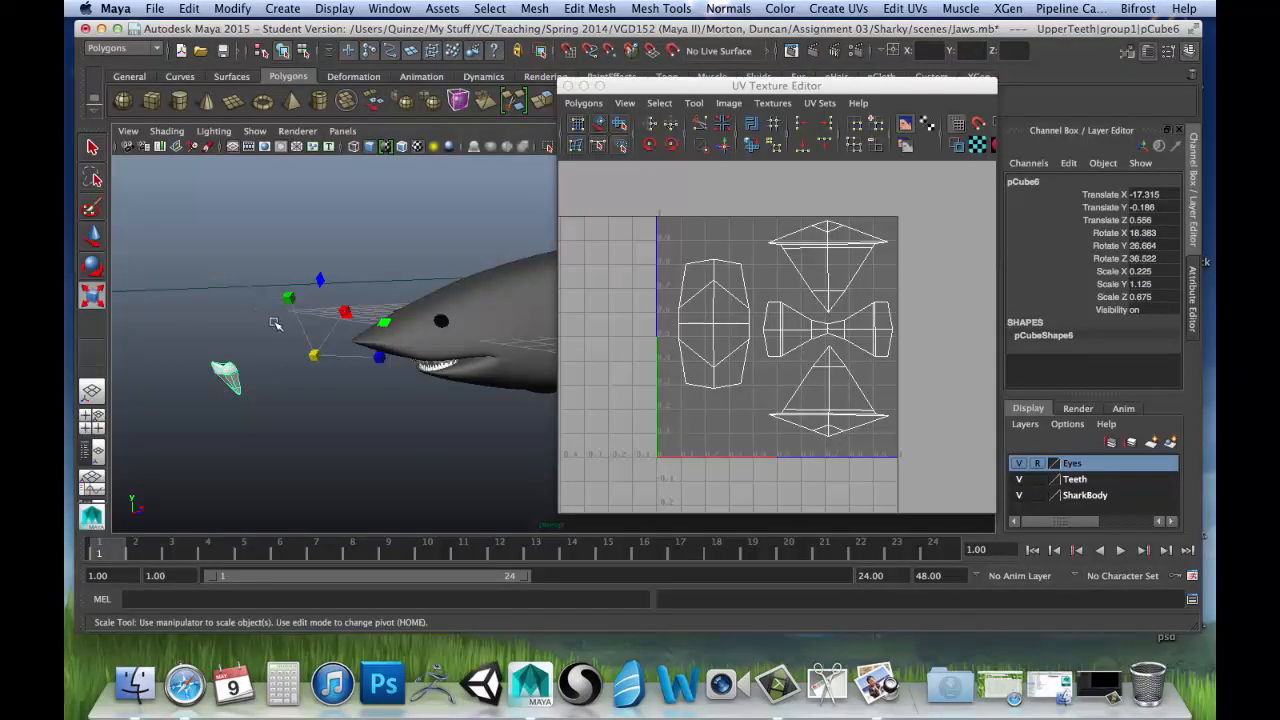
alt+drag(276, 323, 268, 348)
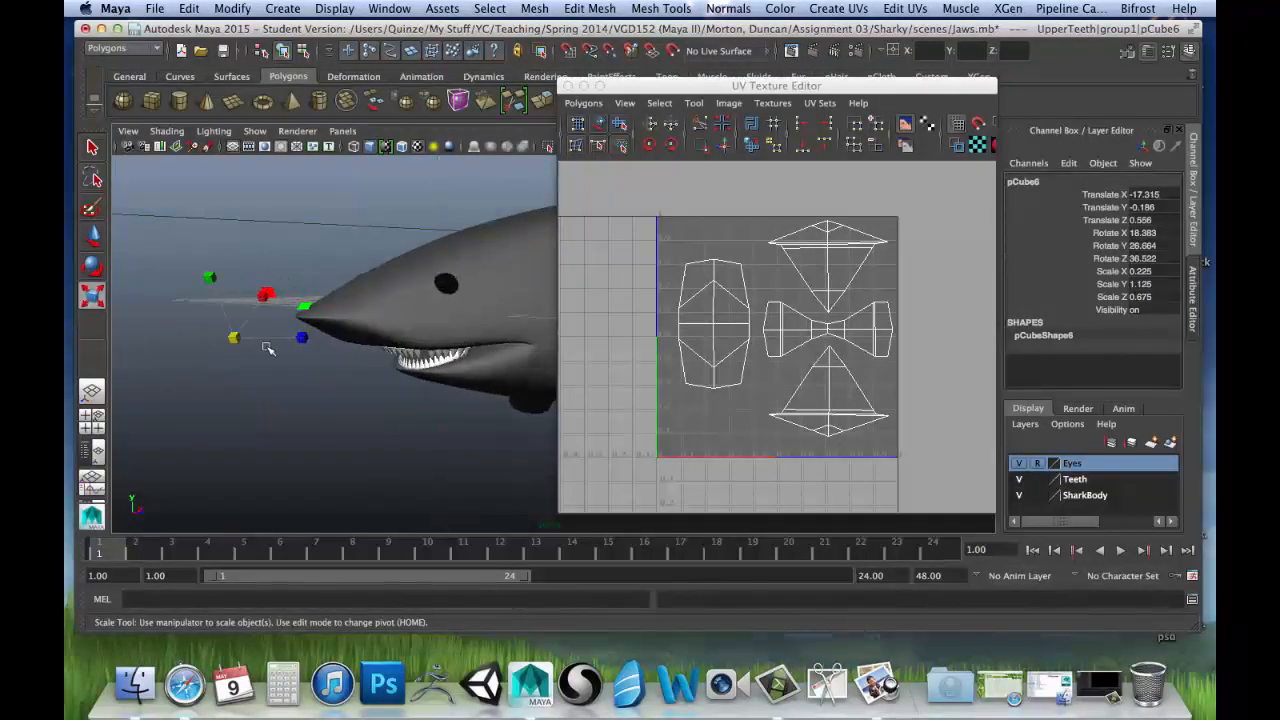
alt+middle_drag(268, 348, 397, 303)
alt+right_drag(358, 298, 404, 316)
alt+middle_drag(292, 238, 343, 294)
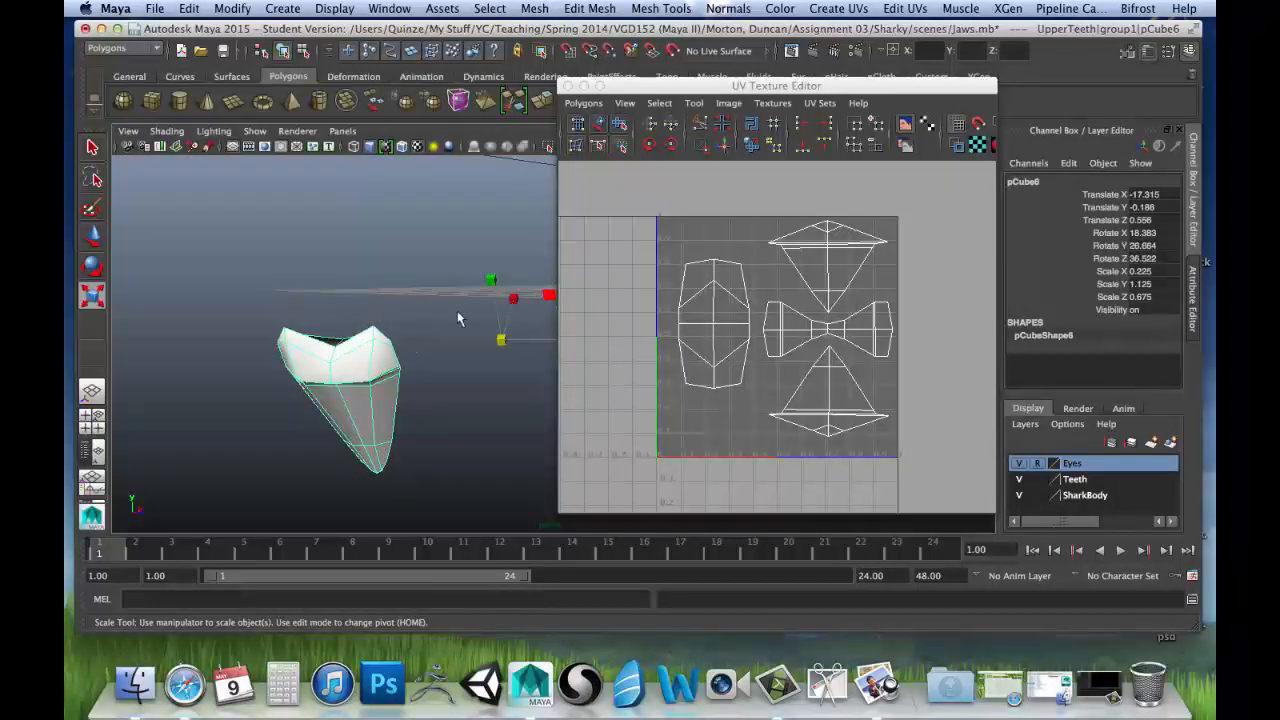
alt+drag(405, 387, 420, 326)
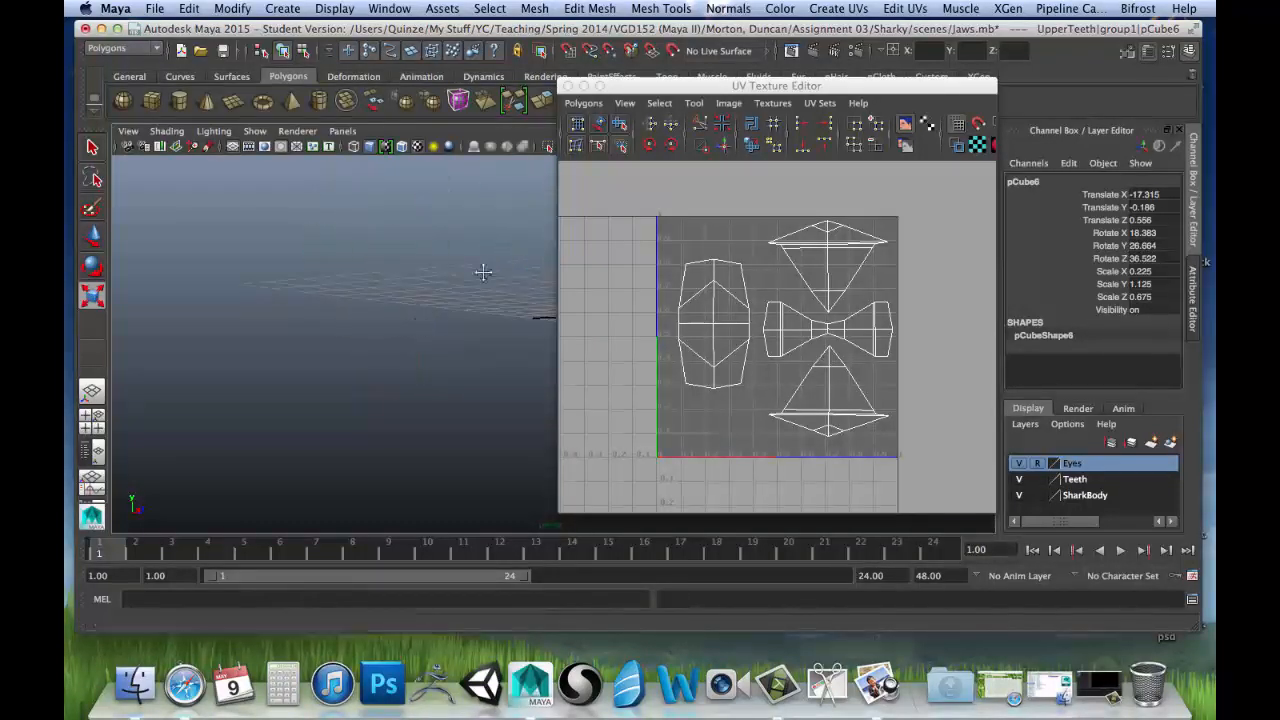
alt+middle_drag(483, 271, 386, 328)
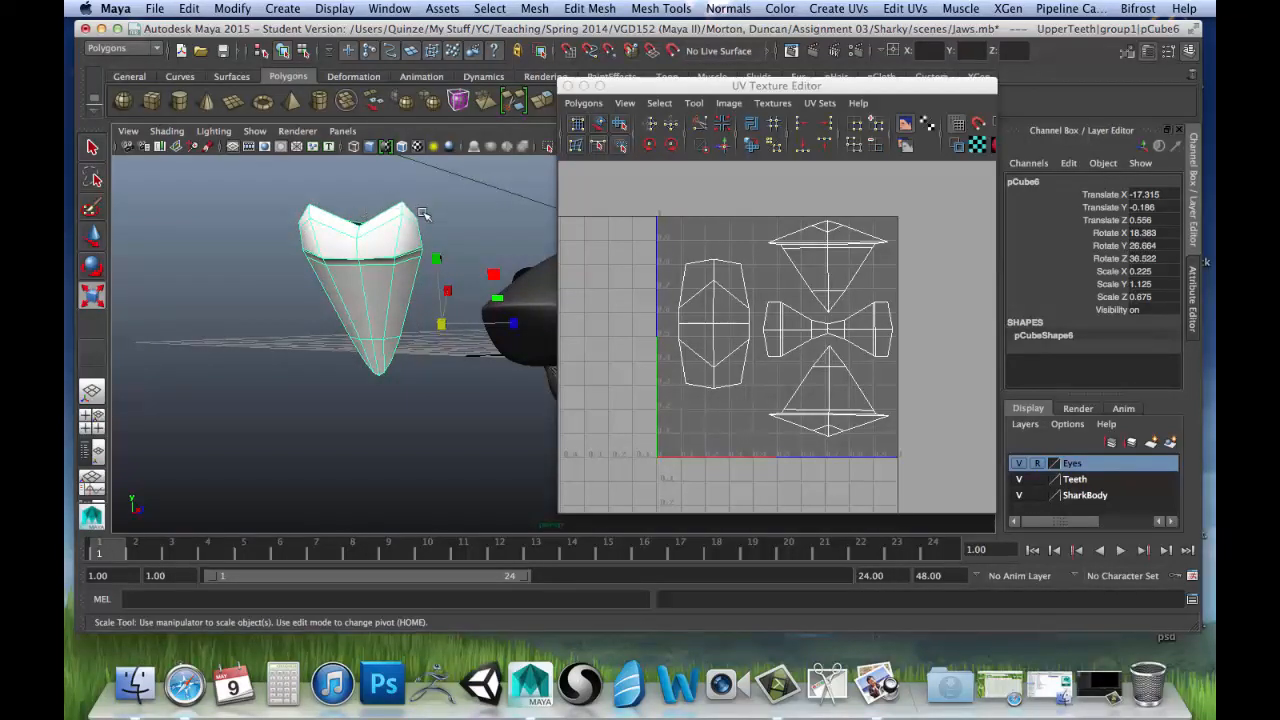
alt+drag(385, 366, 345, 258)
alt+middle_drag(345, 258, 420, 272)
alt+drag(420, 272, 345, 230)
alt+middle_drag(345, 230, 451, 246)
alt+right_drag(352, 289, 429, 290)
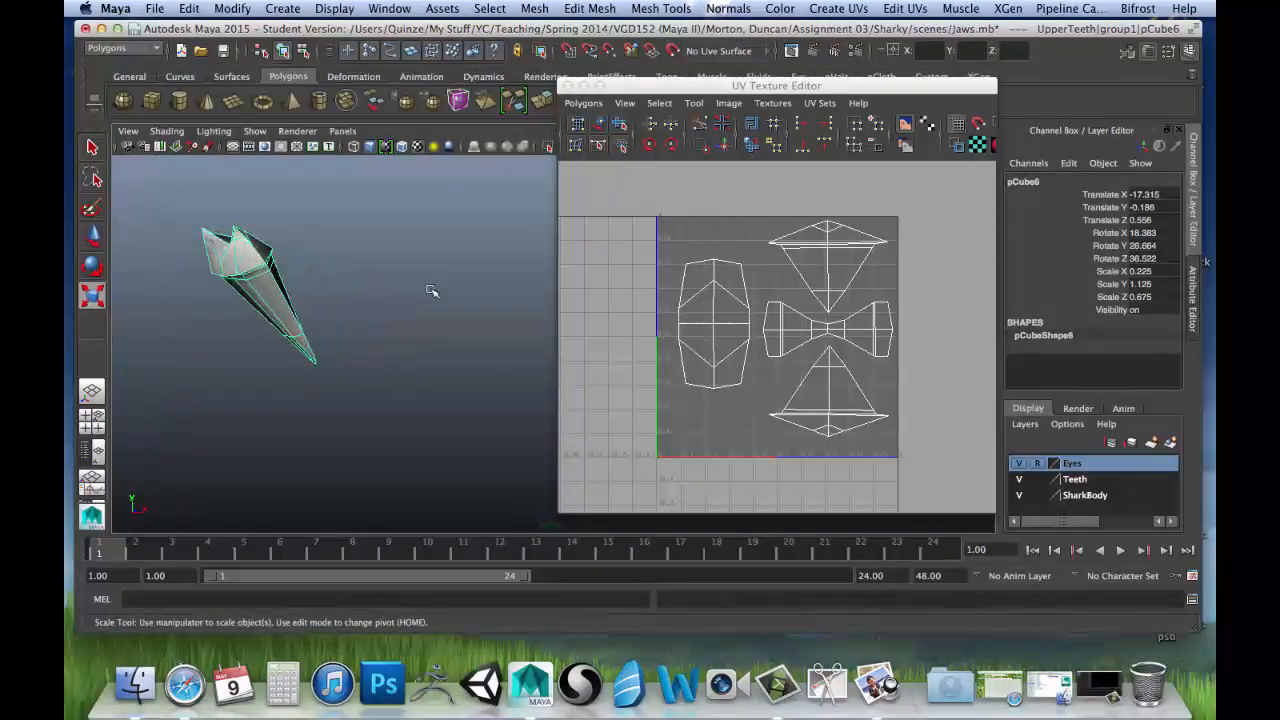
alt+drag(429, 290, 286, 237)
alt+middle_drag(286, 237, 394, 271)
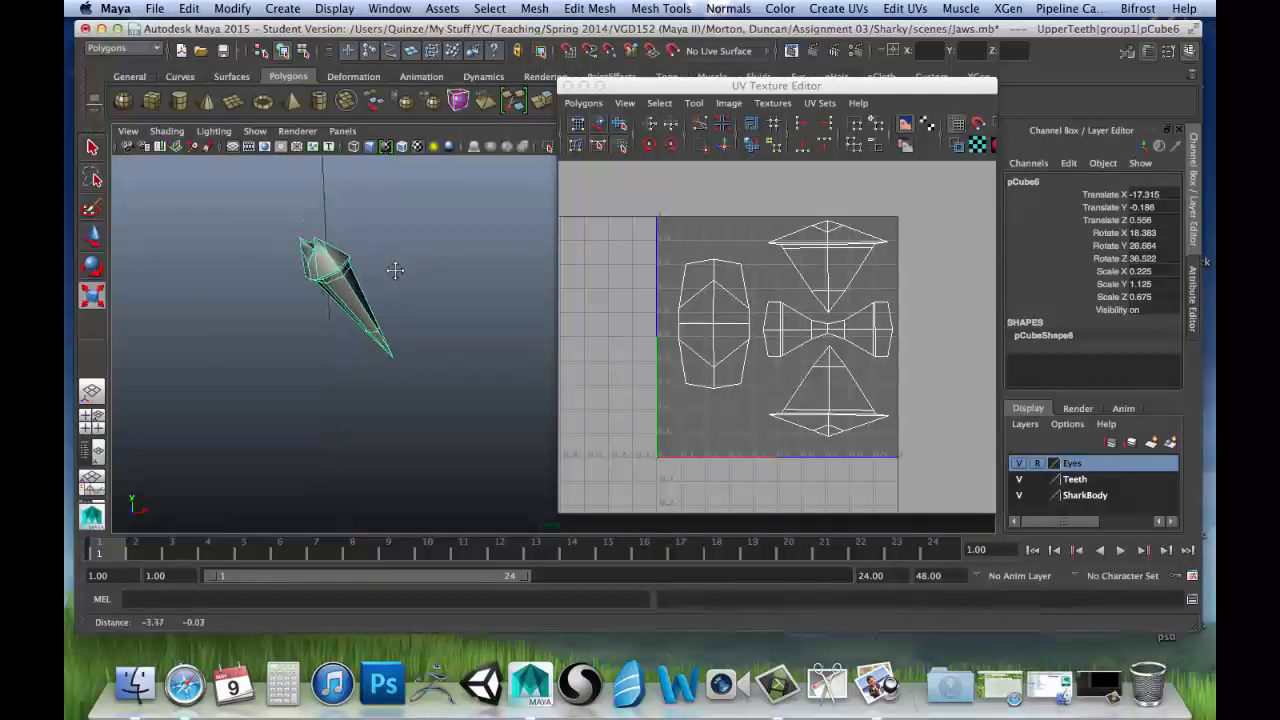
key(r)
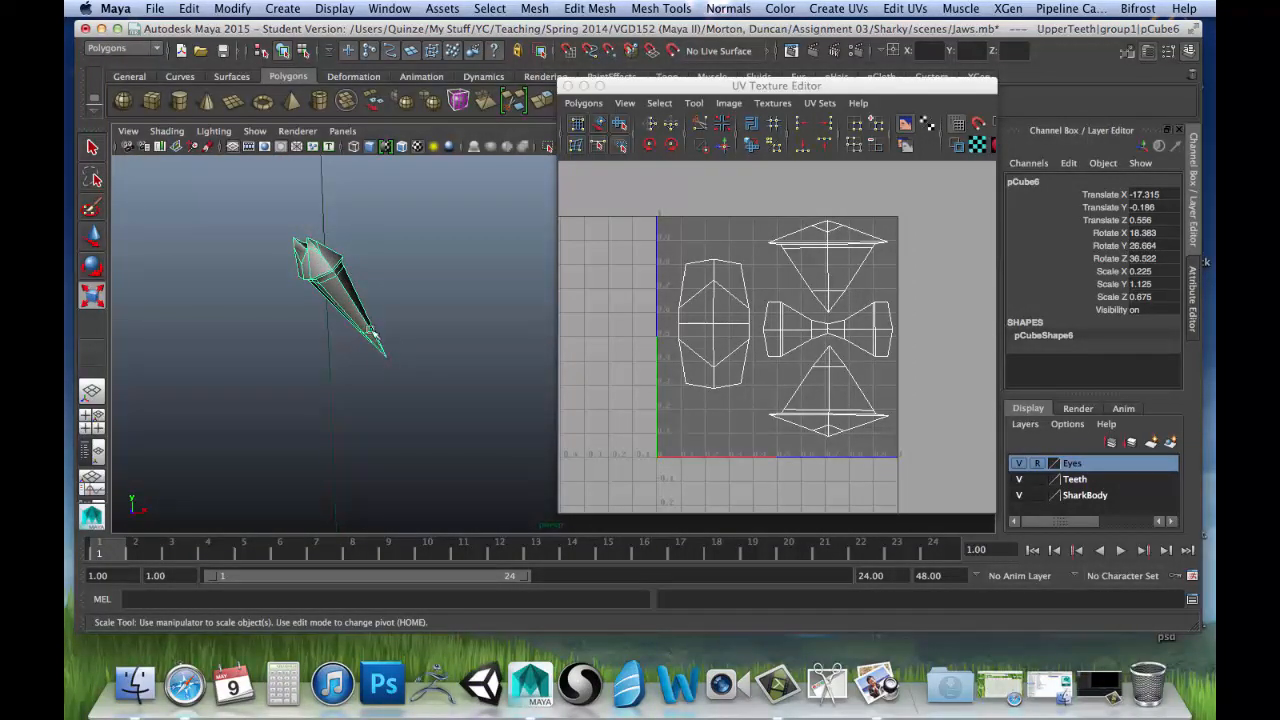
alt+drag(304, 243, 329, 280)
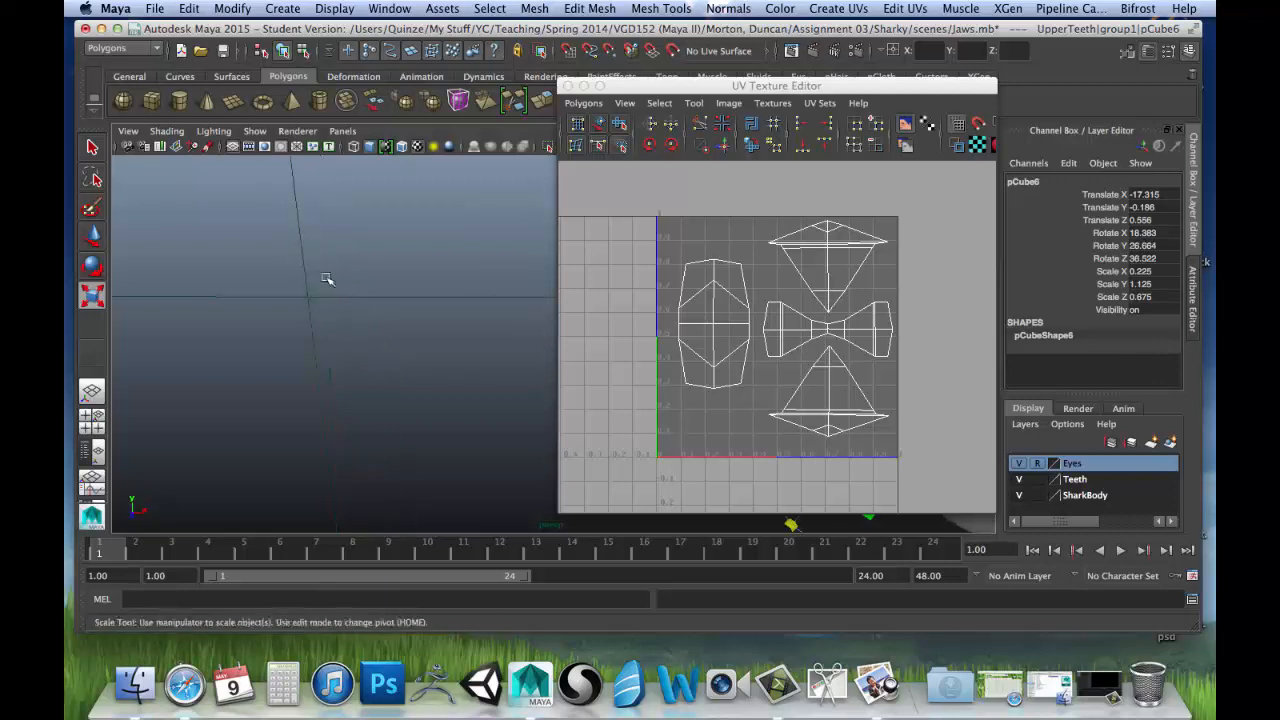
alt+middle_drag(356, 288, 351, 236)
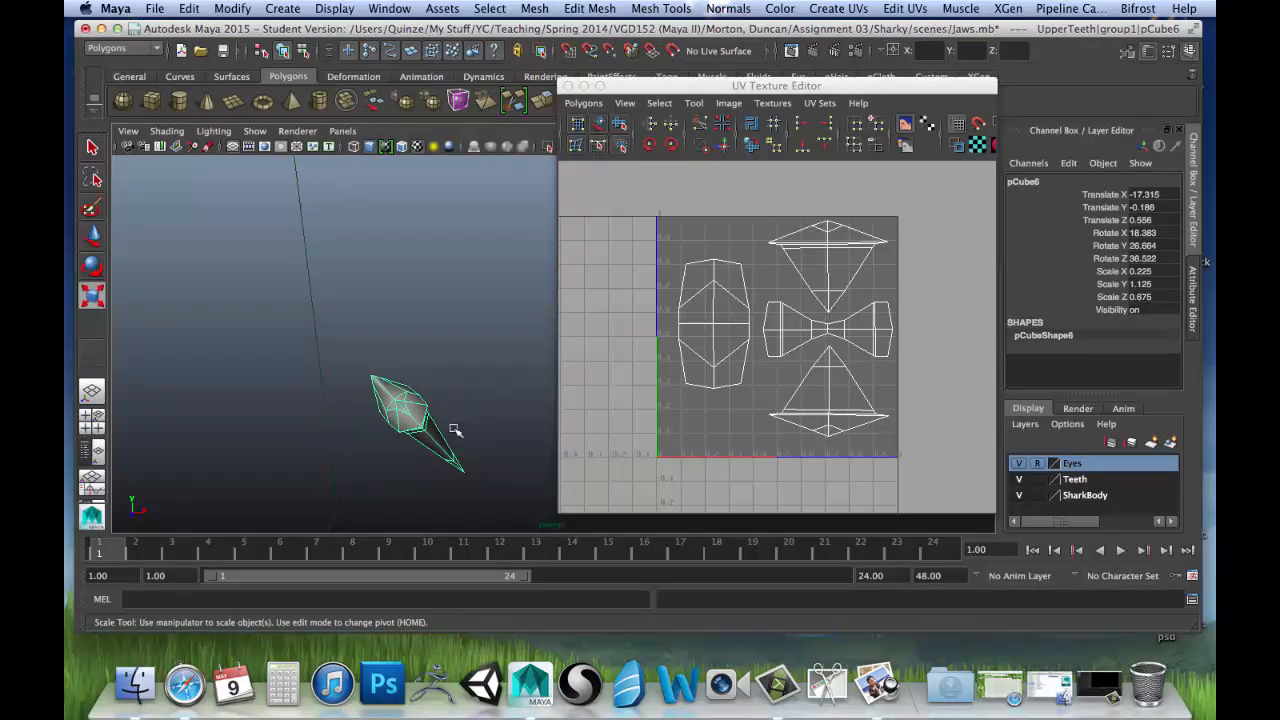
alt+drag(526, 393, 491, 389)
alt+middle_drag(507, 291, 482, 308)
alt+right_drag(413, 296, 472, 326)
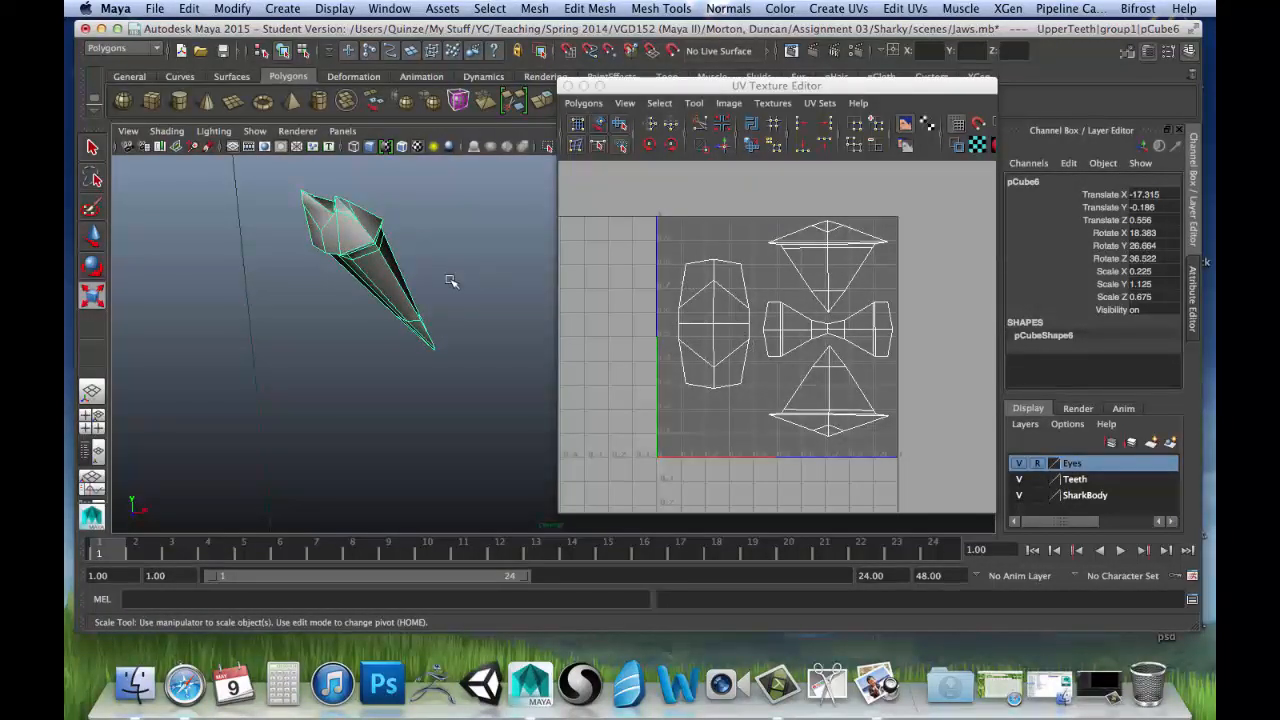
Switch the enlarged tooth to edge selection and select edges along its side.
right_drag(392, 271, 388, 258)
click(388, 262)
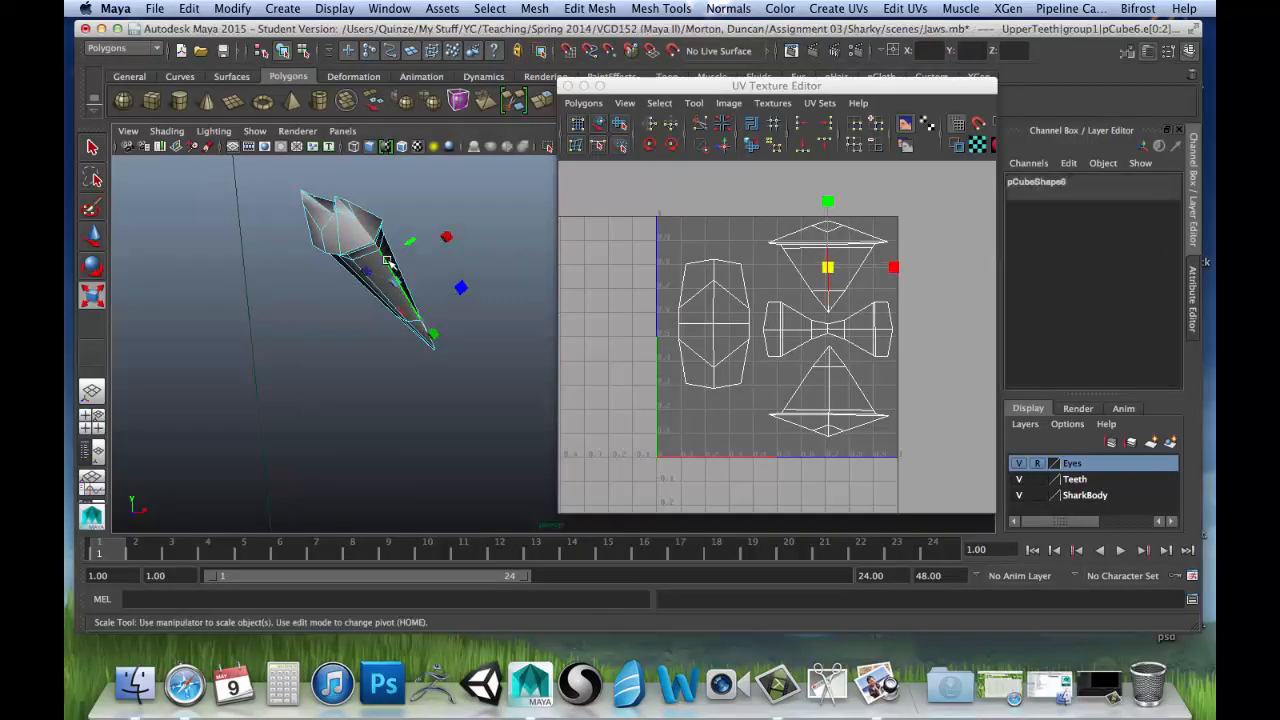
click(349, 238)
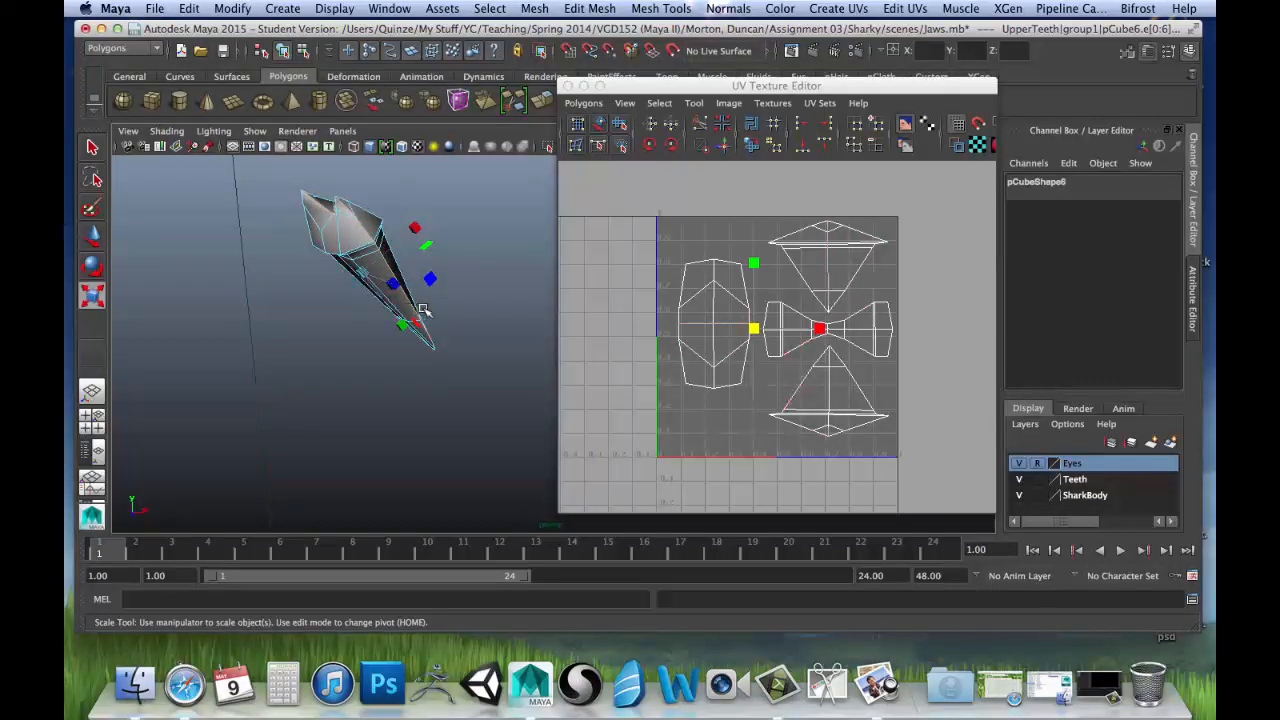
alt+drag(452, 318, 417, 314)
shift+click(340, 280)
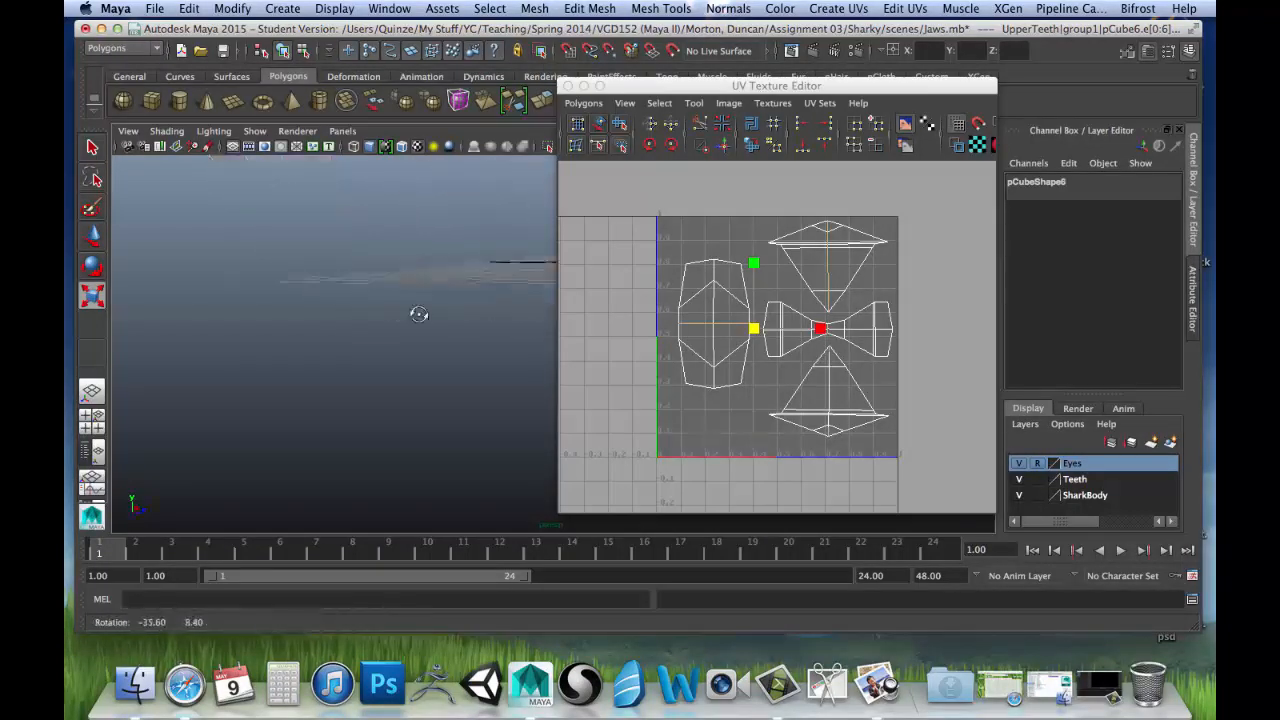
Add an edge on the other side of the tooth to the selection and enlarge the UV Texture Editor window.
alt+middle_drag(420, 288, 235, 306)
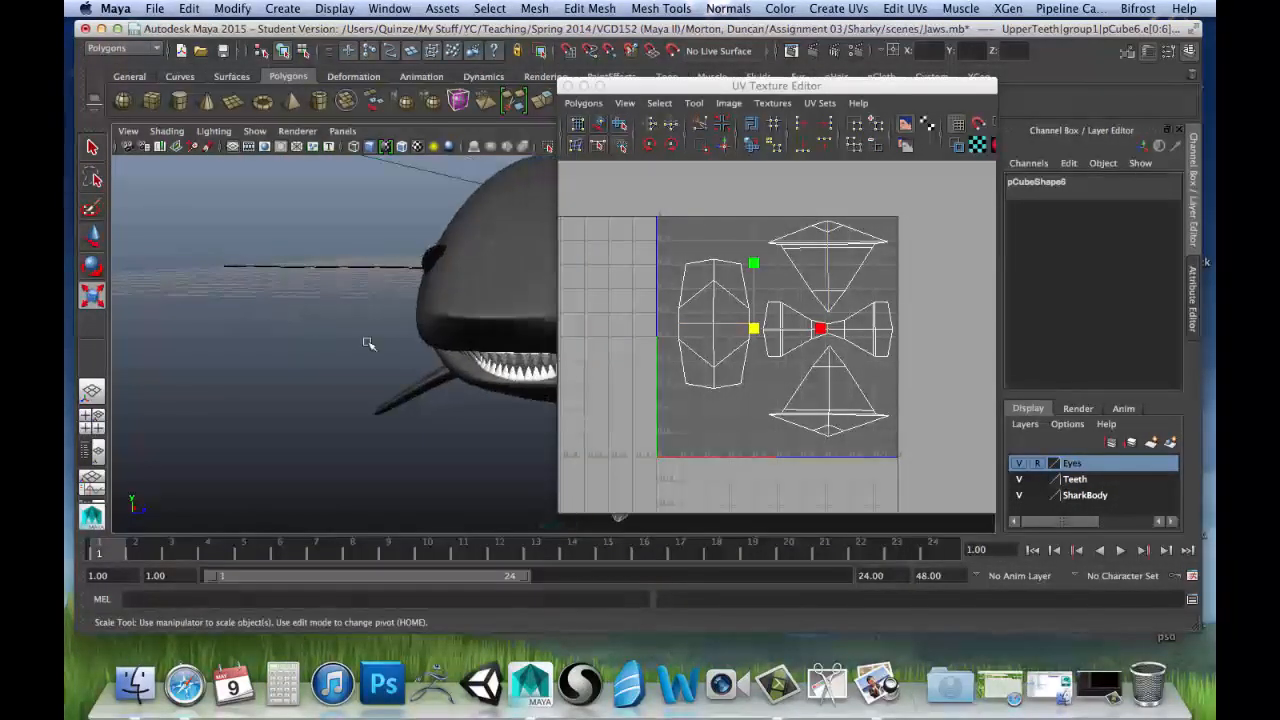
alt+middle_drag(430, 328, 351, 300)
alt+drag(378, 306, 432, 276)
shift+click(448, 323)
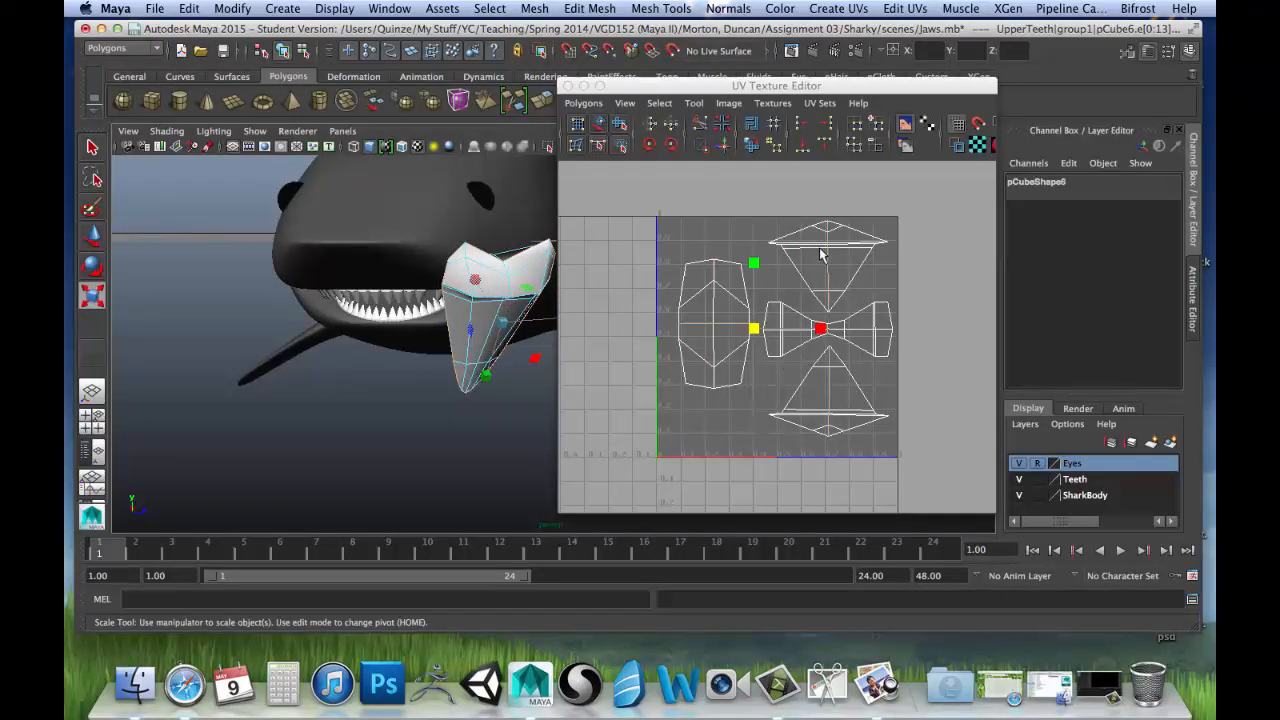
drag(737, 78, 594, 36)
drag(852, 469, 1096, 576)
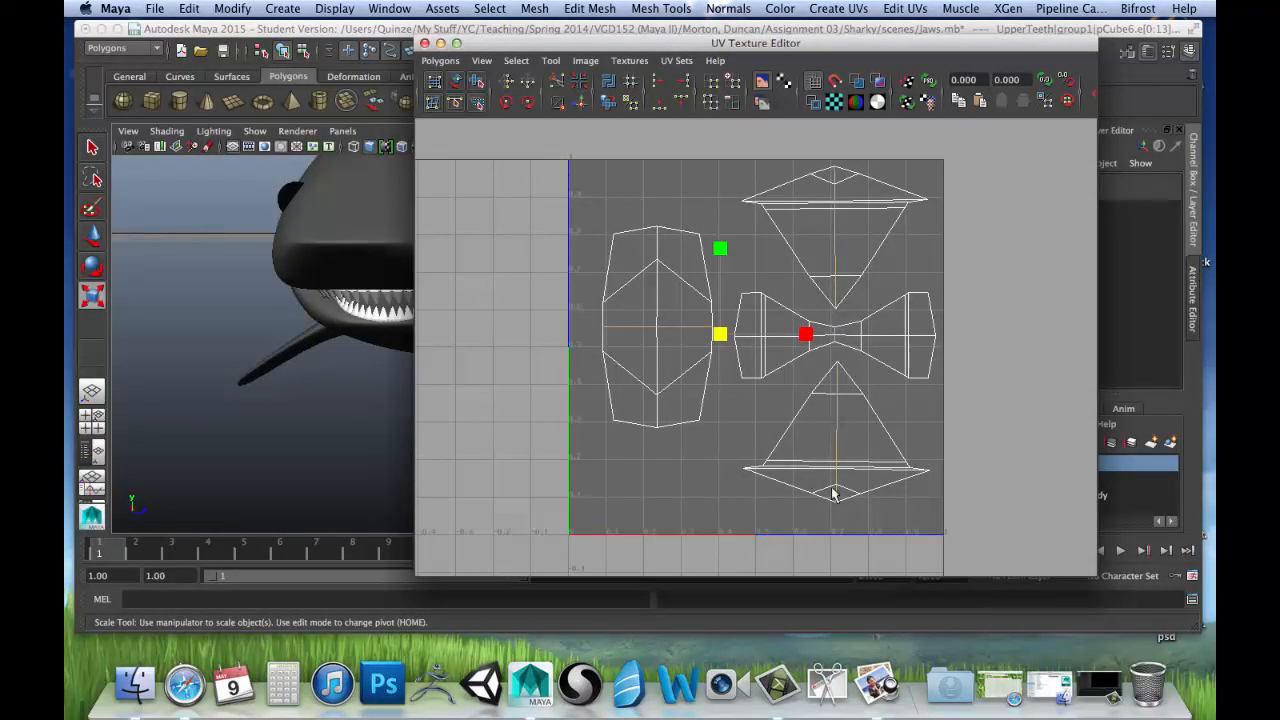
Place the UV Texture Editor beside the tooth and cut the UVs along the selected tooth edges.
drag(698, 44, 846, 50)
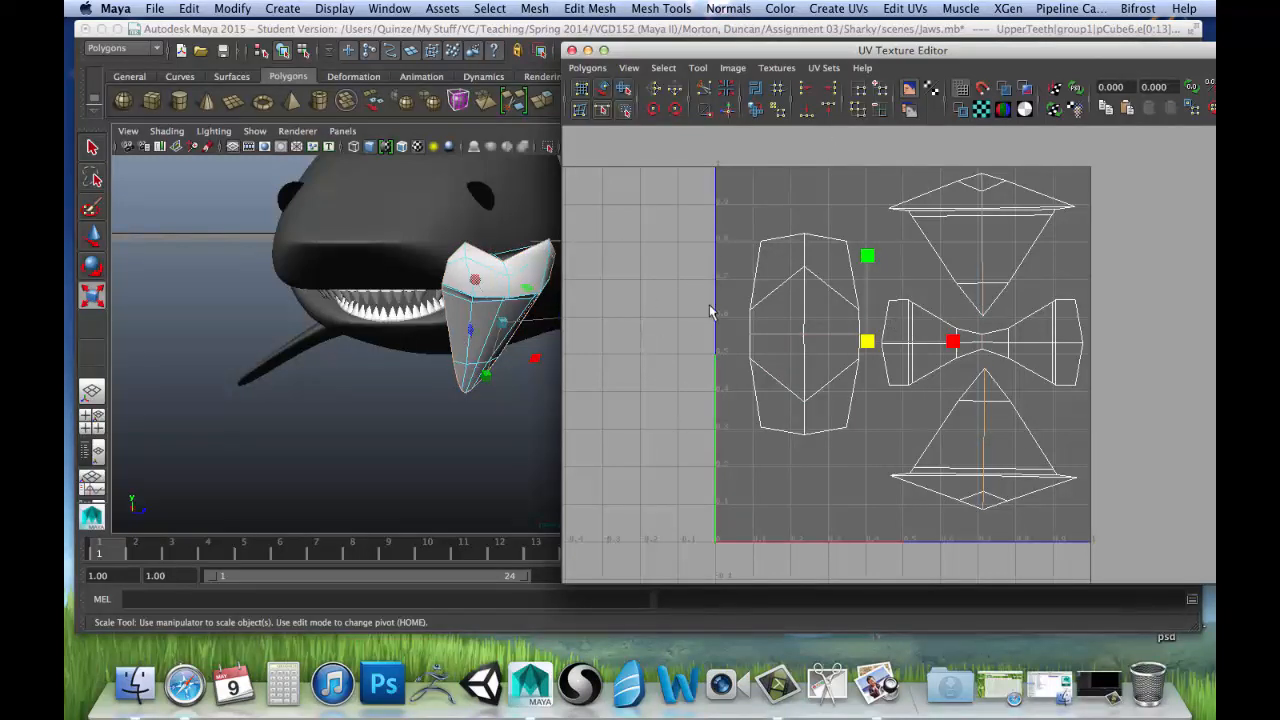
click(705, 92)
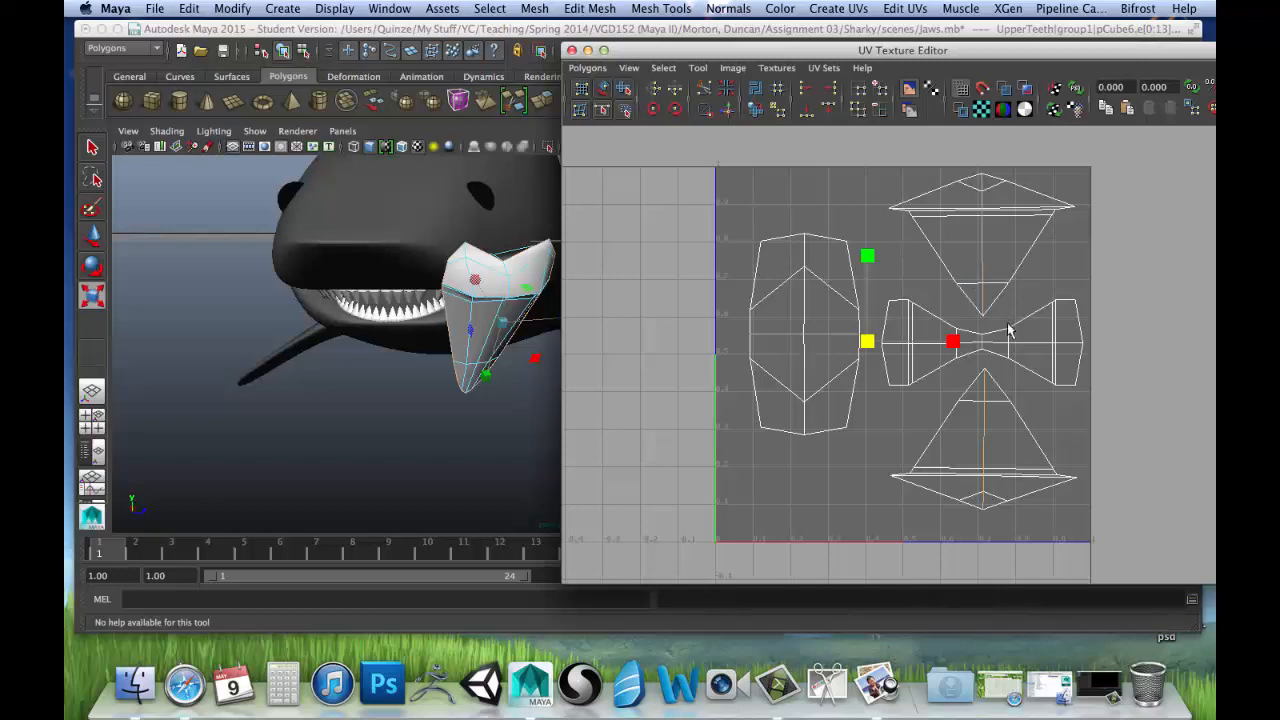
Switch to UV selection, grow a selection over the right half of the upper triangular shell and move it outside the 0–1 UV square.
right_drag(1006, 182, 1057, 181)
click(1075, 208)
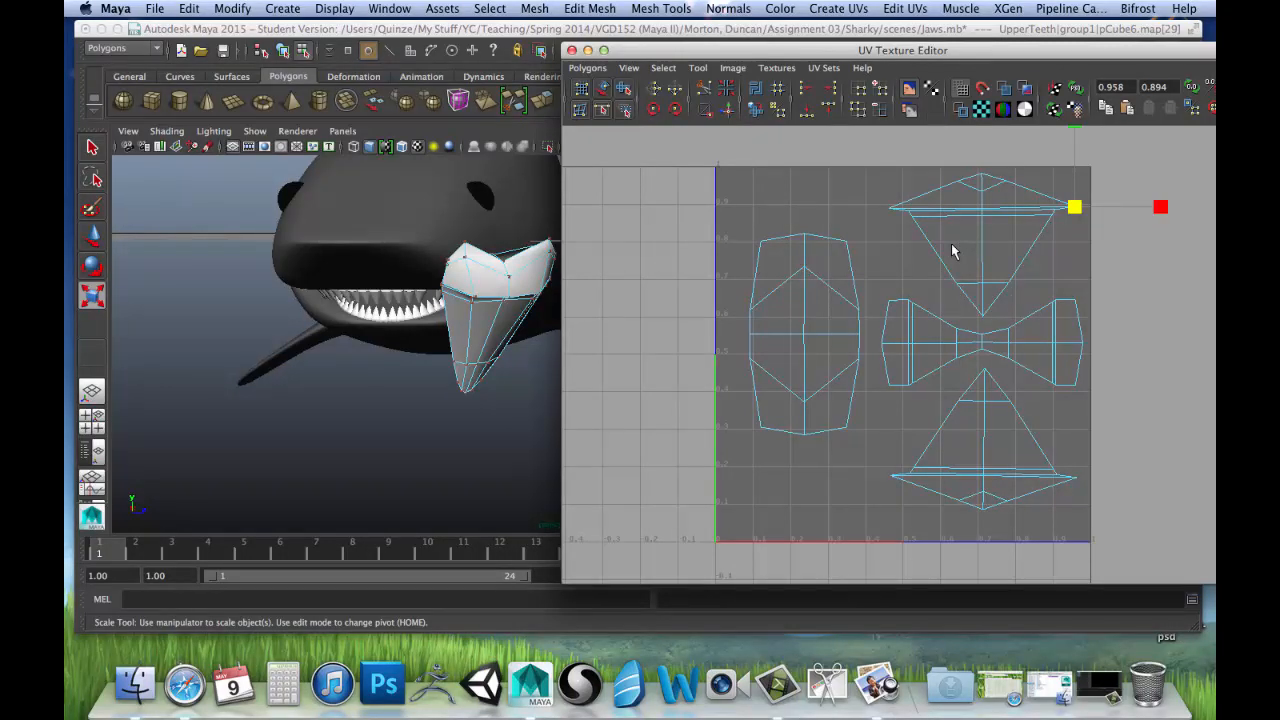
key(shift+period)
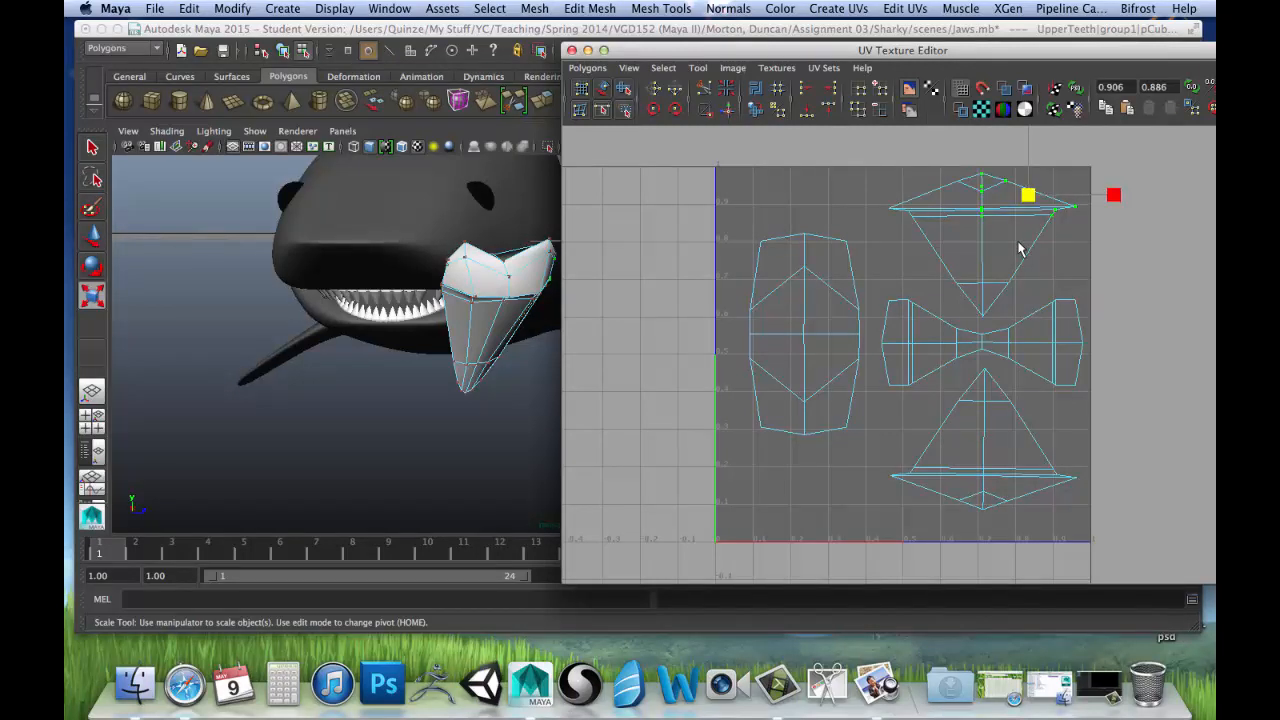
key(shift+period)
key(shift+period)
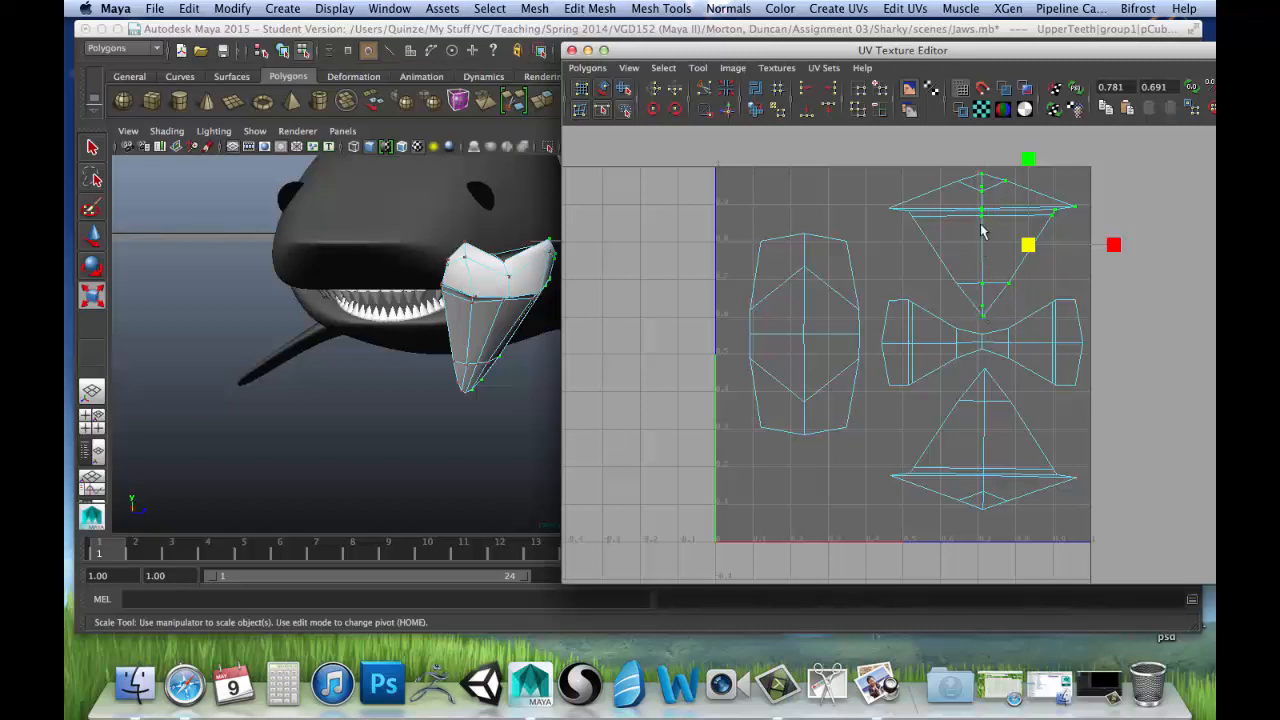
key(w)
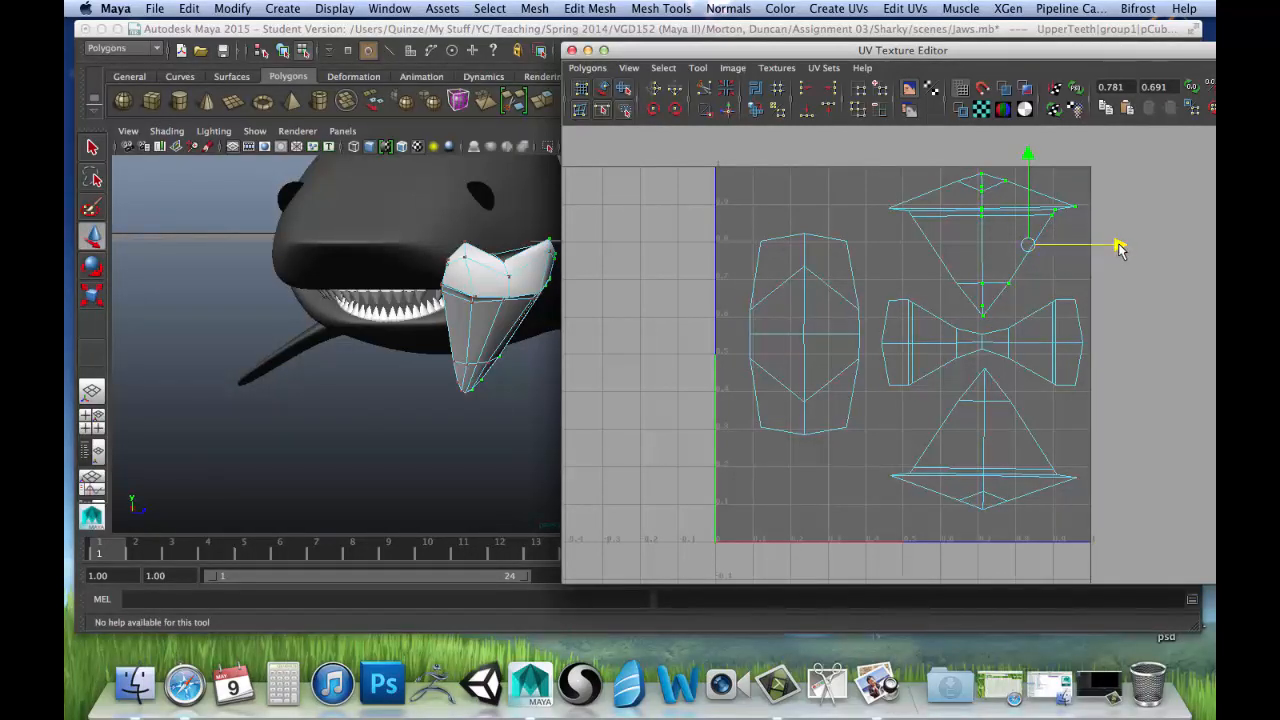
drag(1120, 246, 1148, 250)
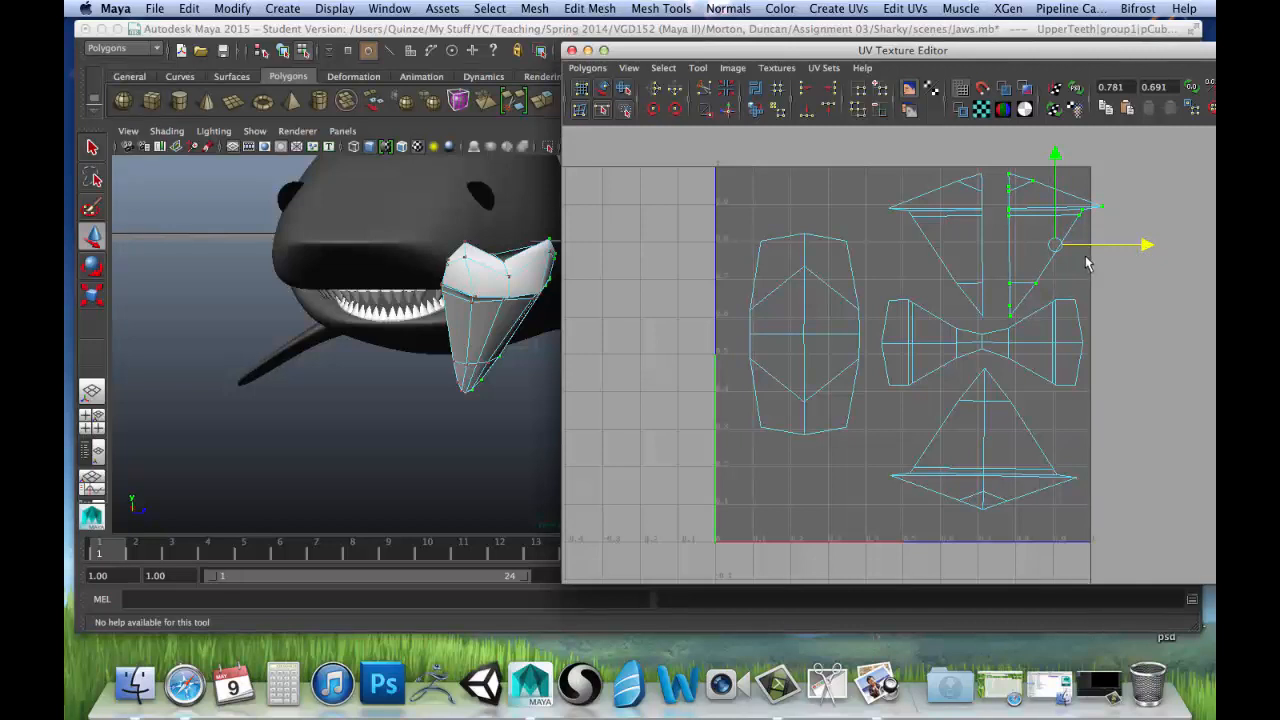
drag(1062, 247, 1160, 256)
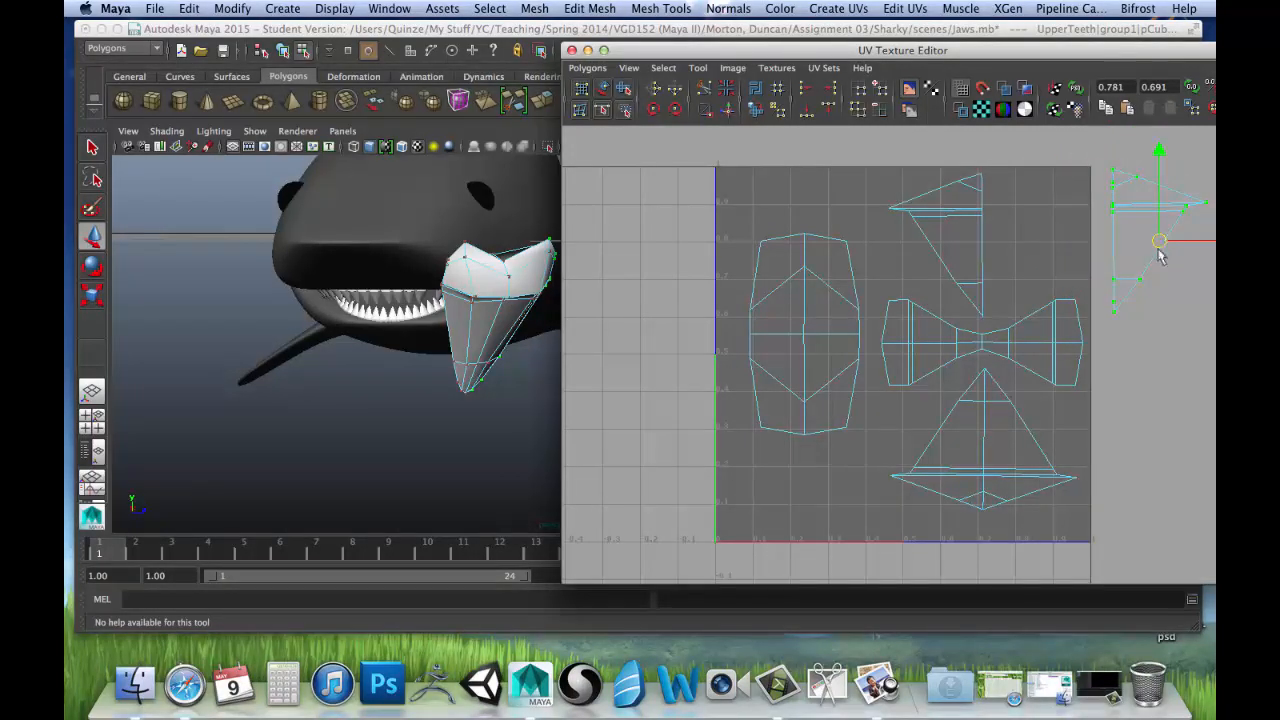
Select the right half of the lower triangular shell by growing from one UV and move it right of the UV square.
click(1008, 405)
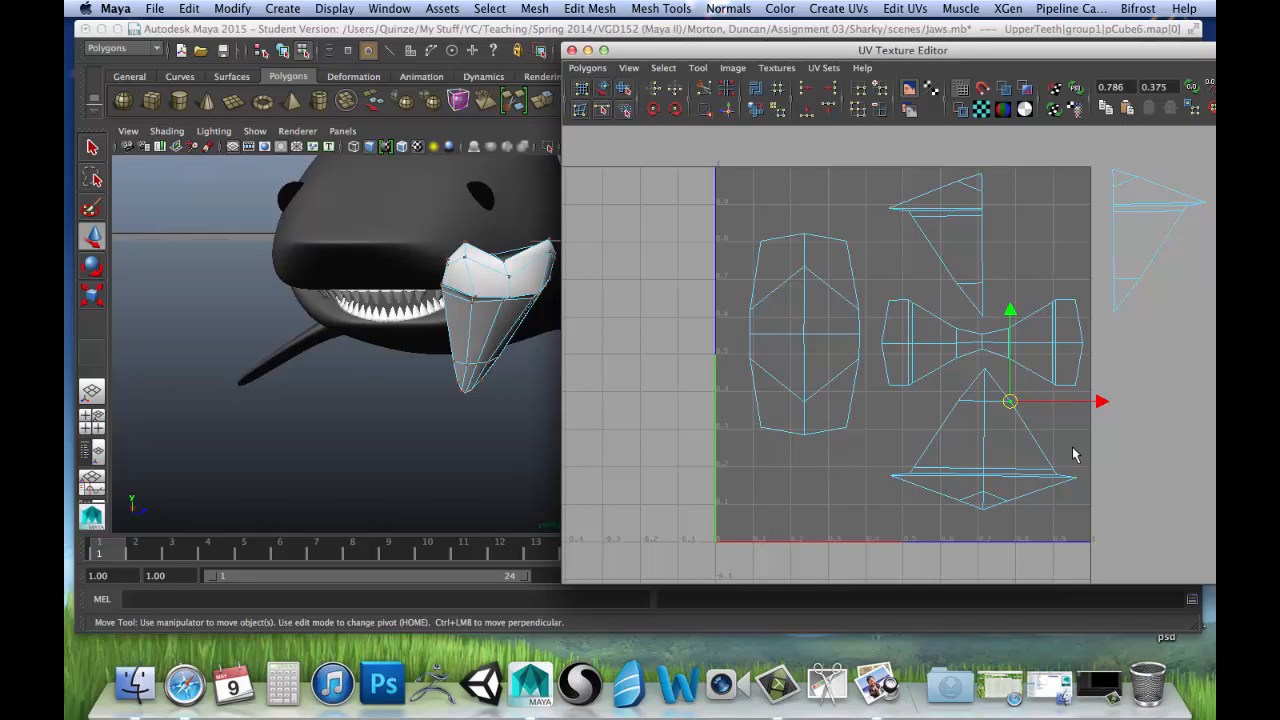
key(shift+period)
key(shift+period)
key(shift+period)
key(shift+period)
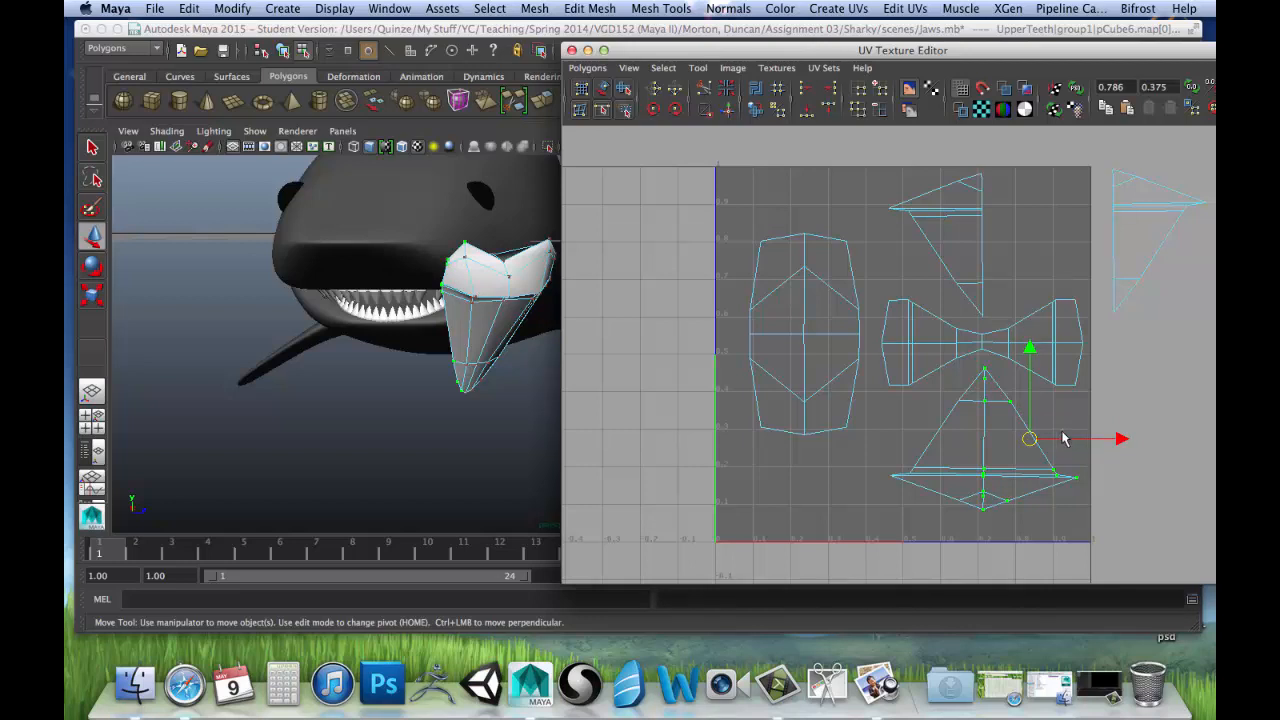
drag(1032, 438, 1181, 470)
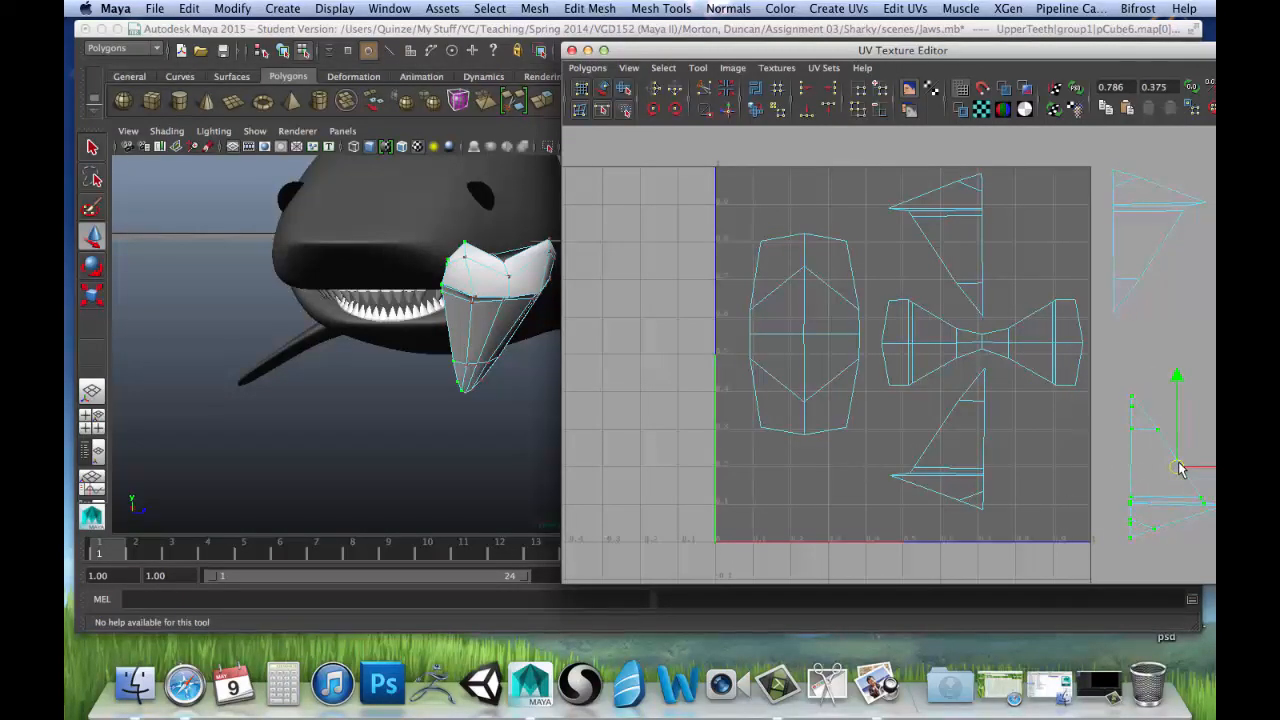
Select the right half of the bow-tie shell and move it out between the two separated triangular halves.
click(1053, 343)
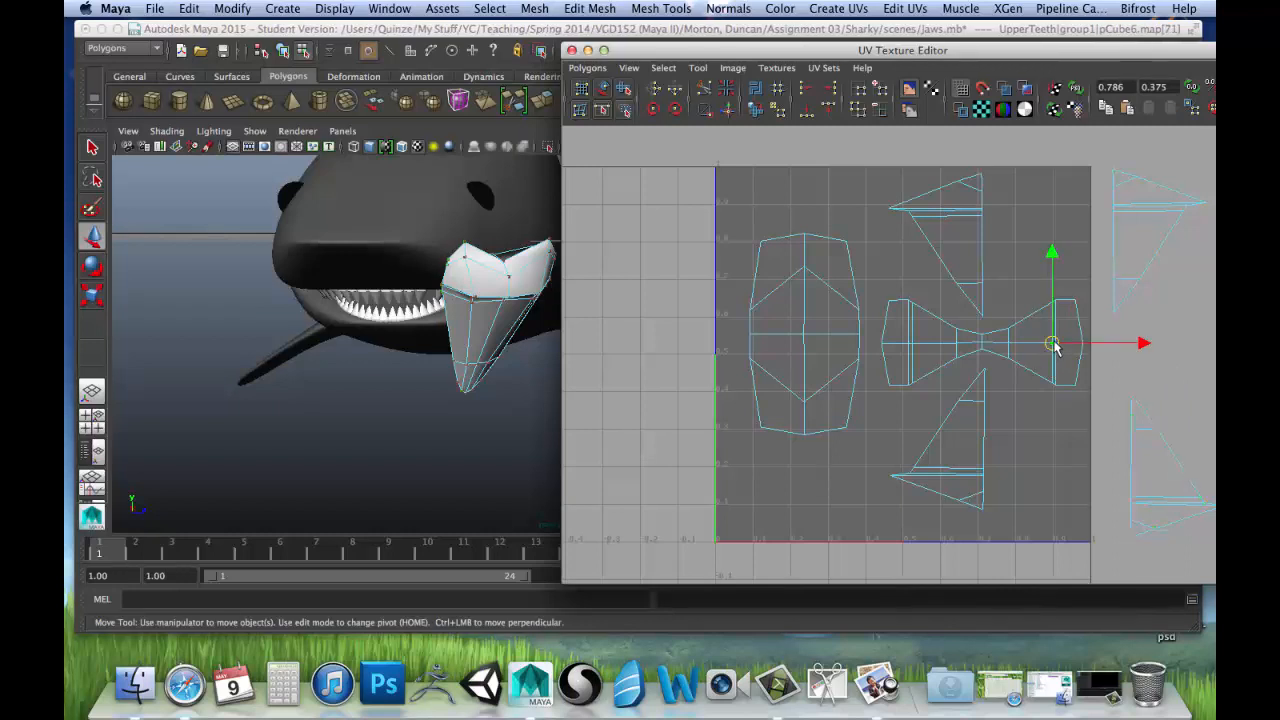
key(shift+period)
key(shift+period)
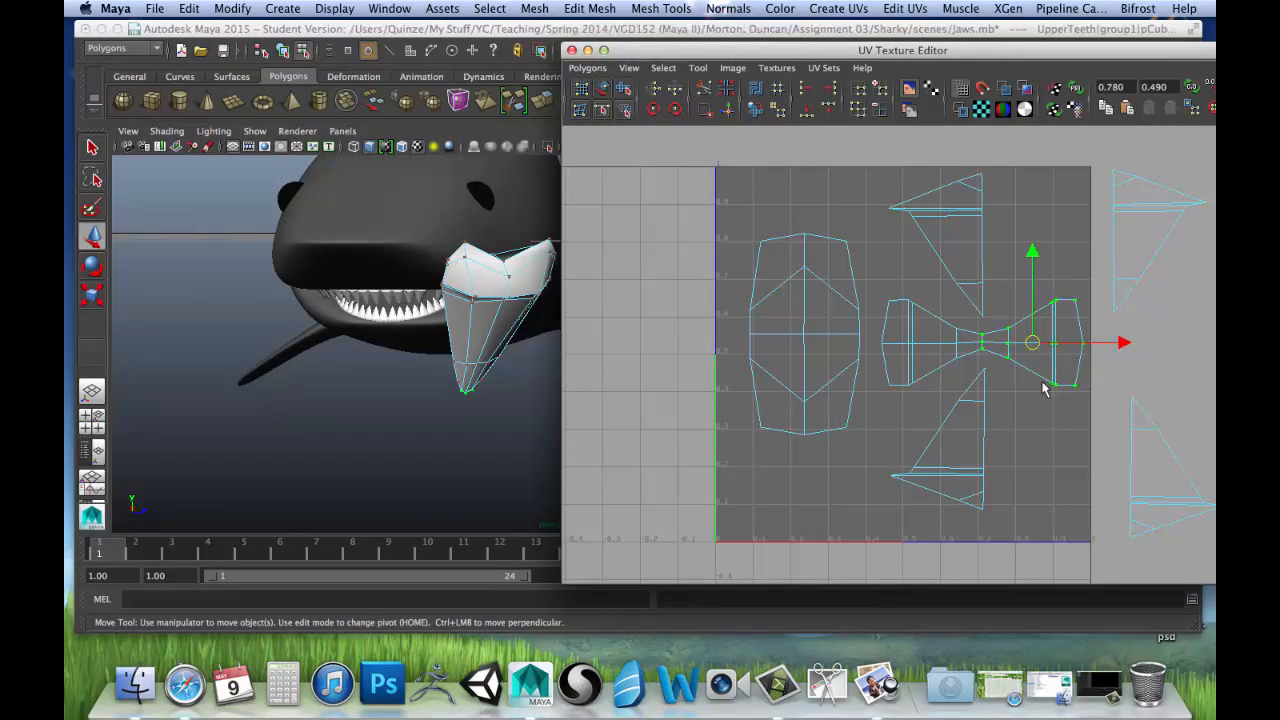
drag(1032, 345, 1208, 340)
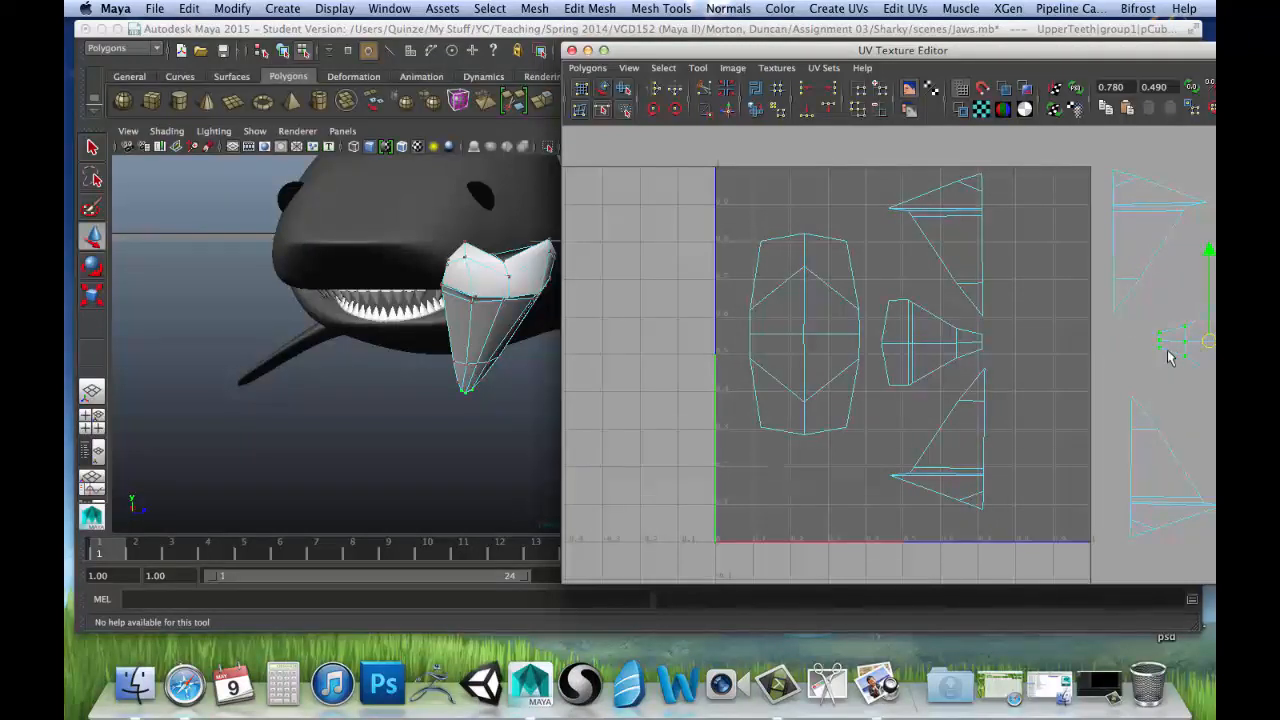
Select the upper half of the oval shell by growing from its corner UV and move it past the UV square's upper-left corner.
alt+middle_drag(1115, 359, 1050, 374)
scroll(1047, 374, down, 3)
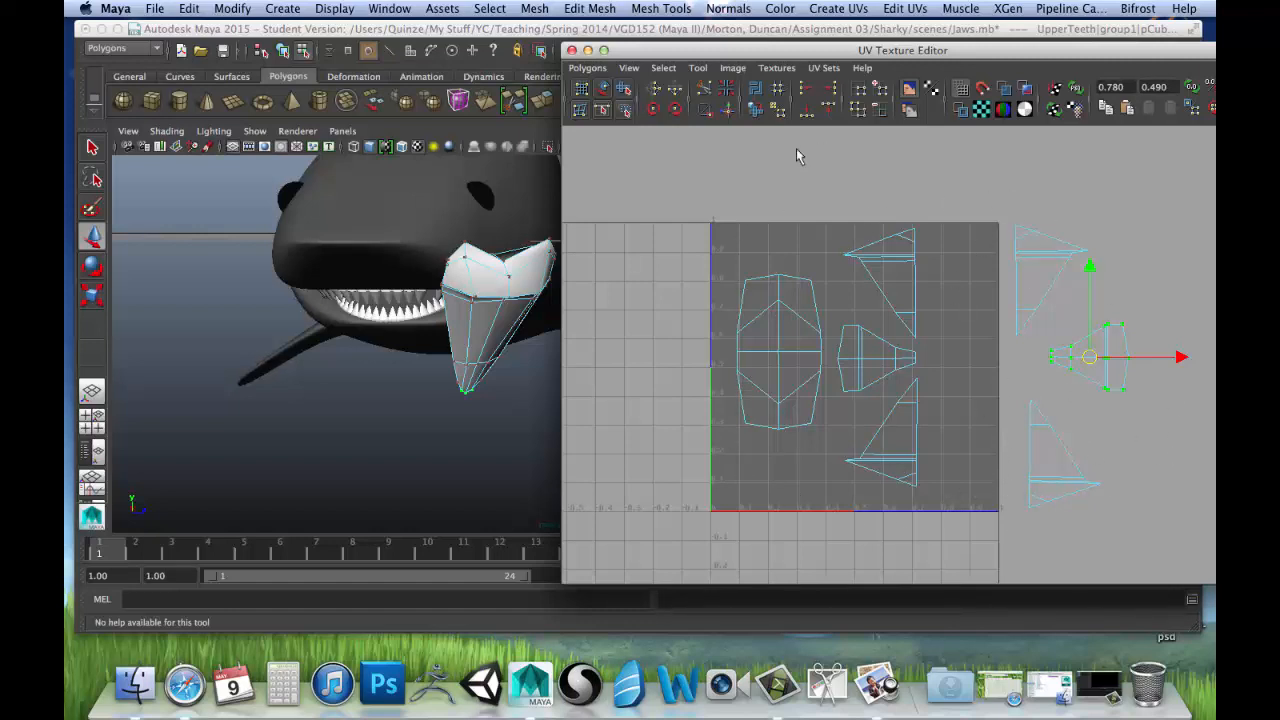
scroll(791, 277, down, 3)
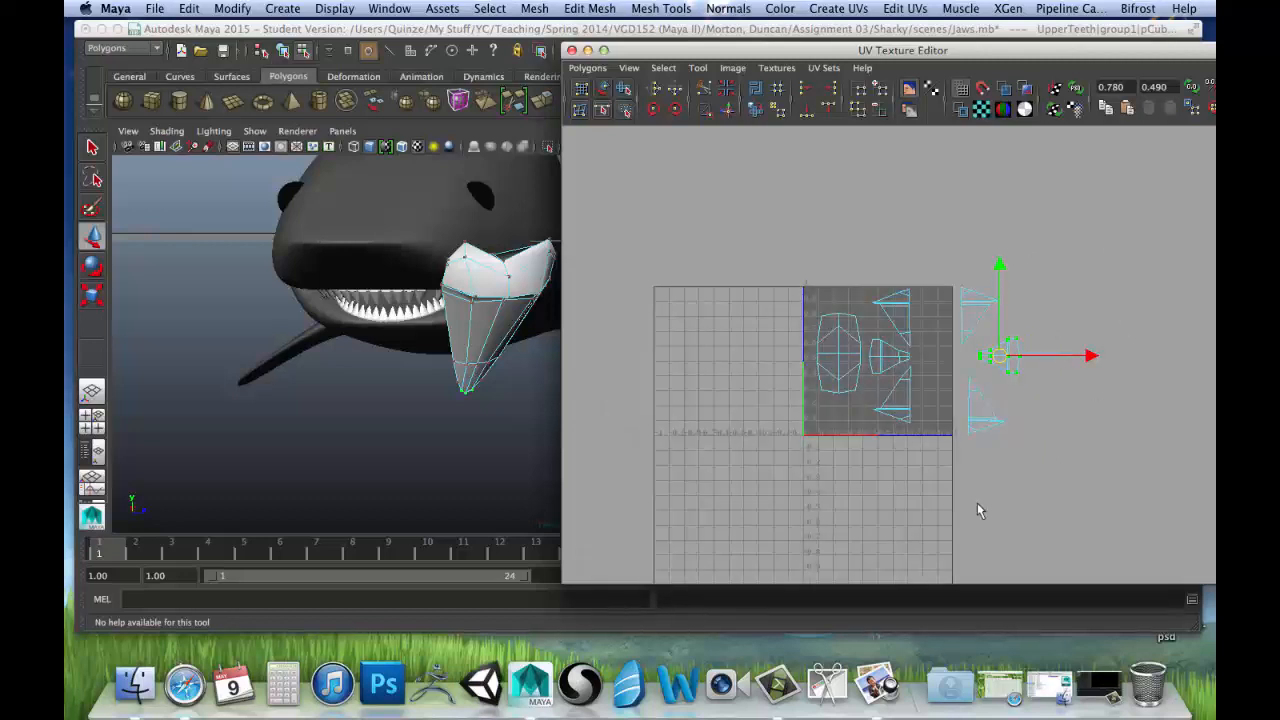
scroll(848, 350, up, 4)
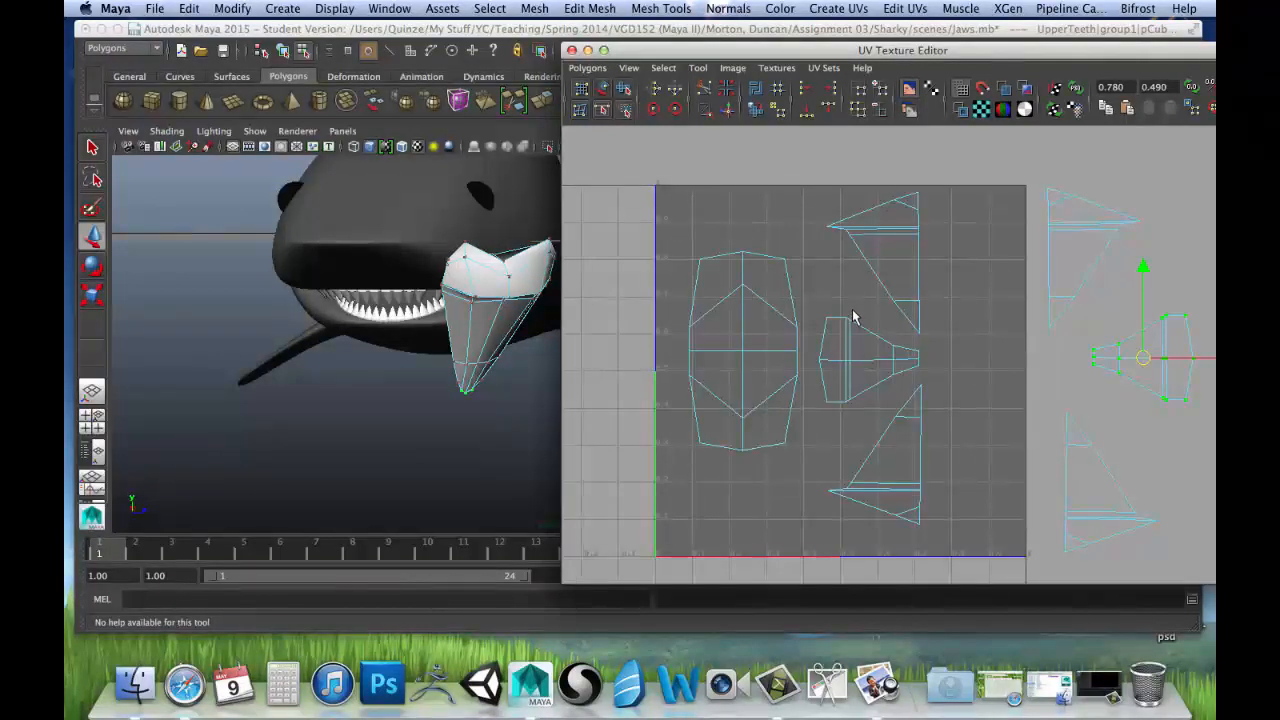
alt+middle_drag(846, 270, 874, 248)
click(813, 242)
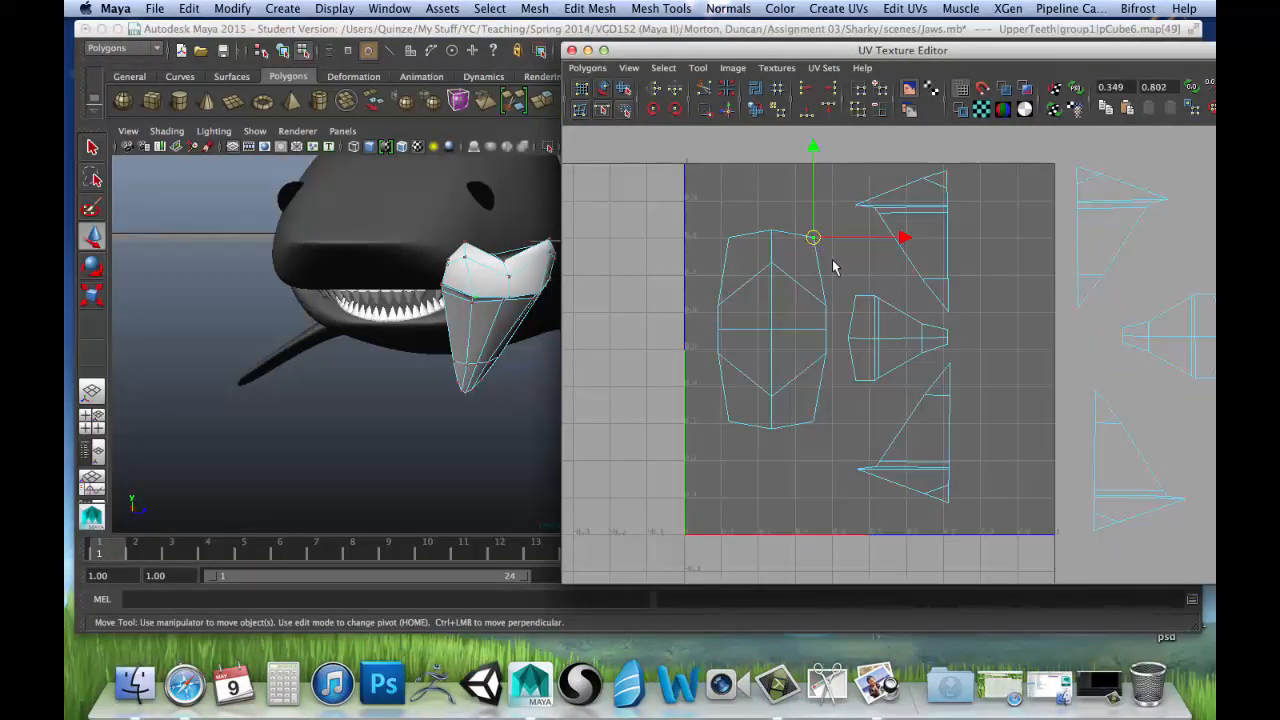
key(shift+period)
key(shift+period)
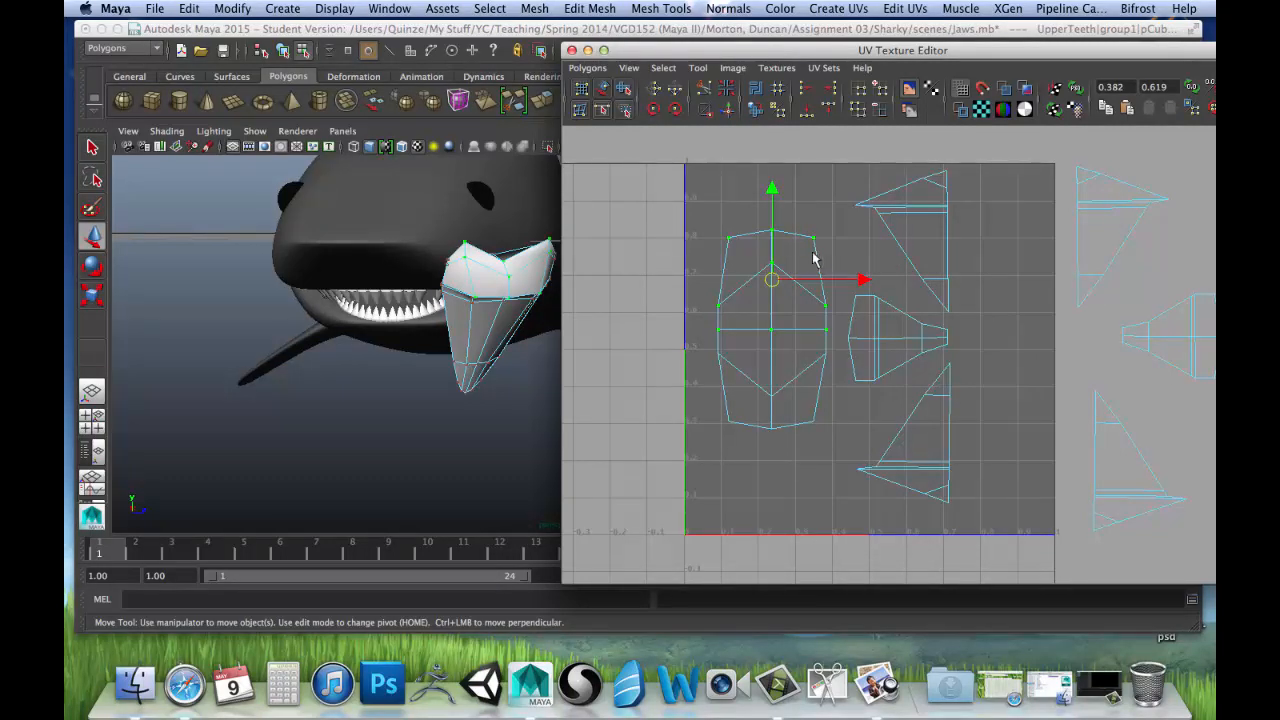
drag(772, 283, 611, 177)
Select the remaining half of the upper triangular shell and move it above the UV square.
scroll(762, 256, down, 3)
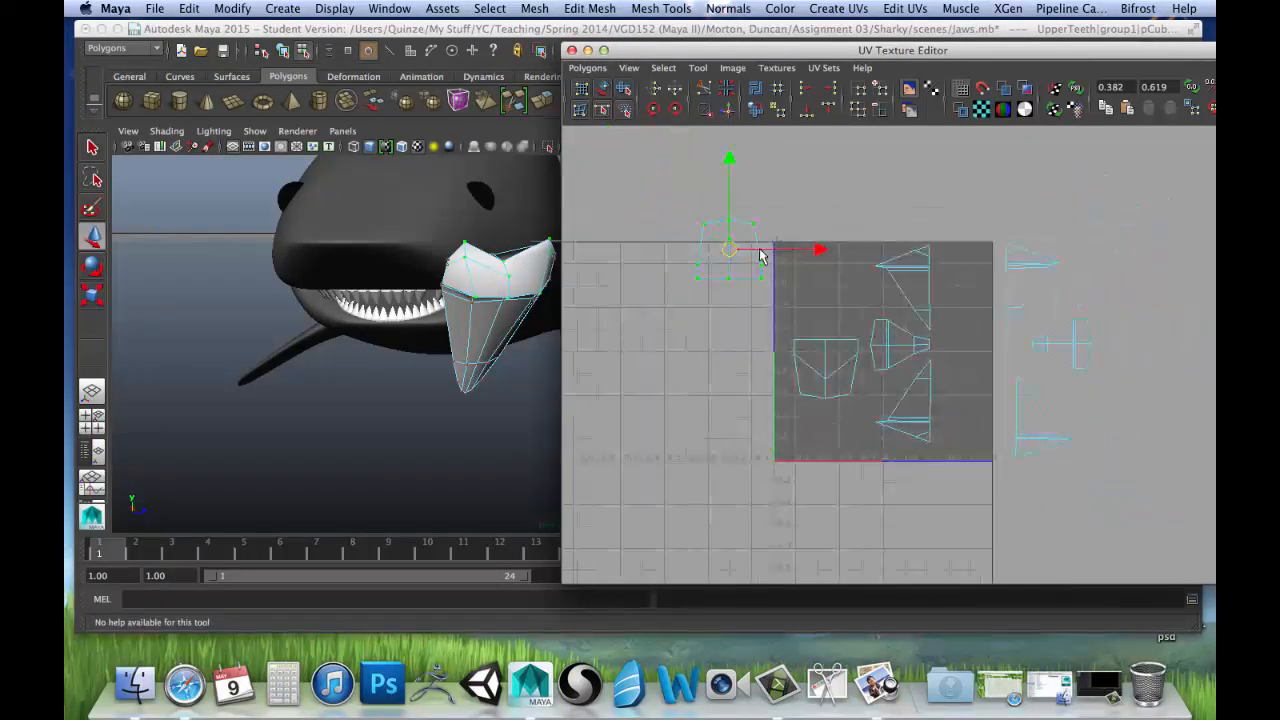
click(920, 259)
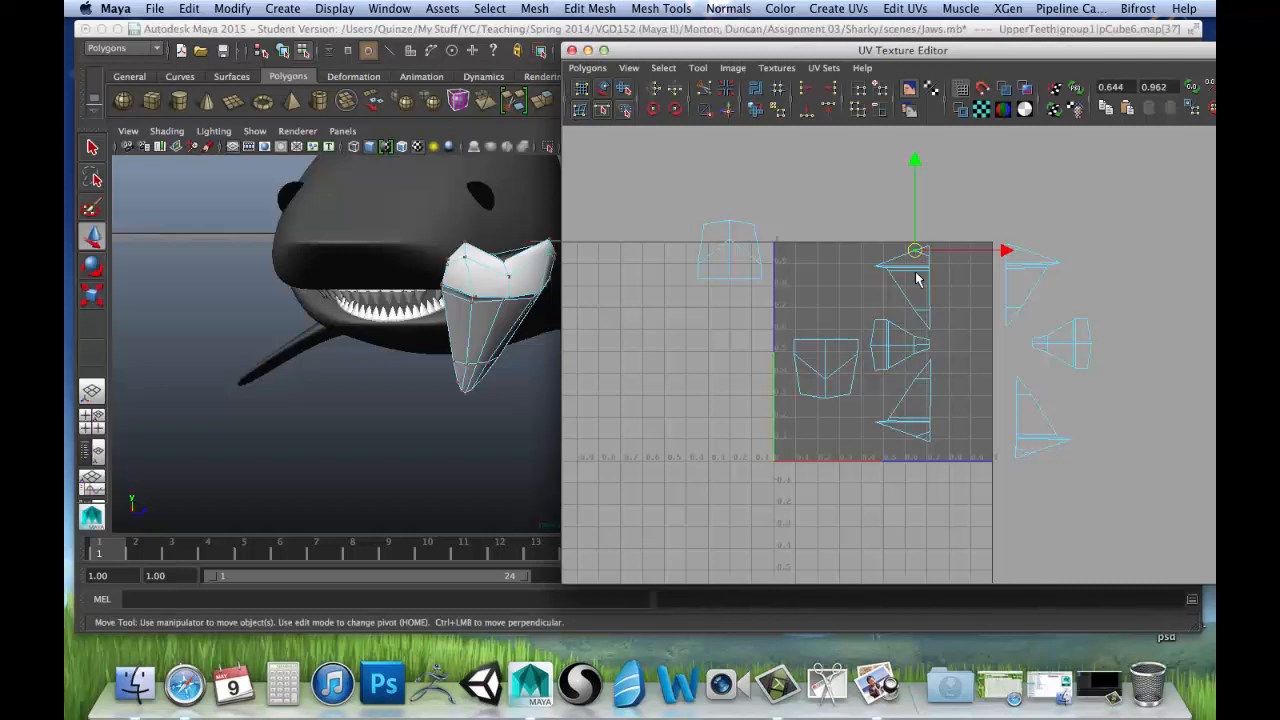
key(shift+period)
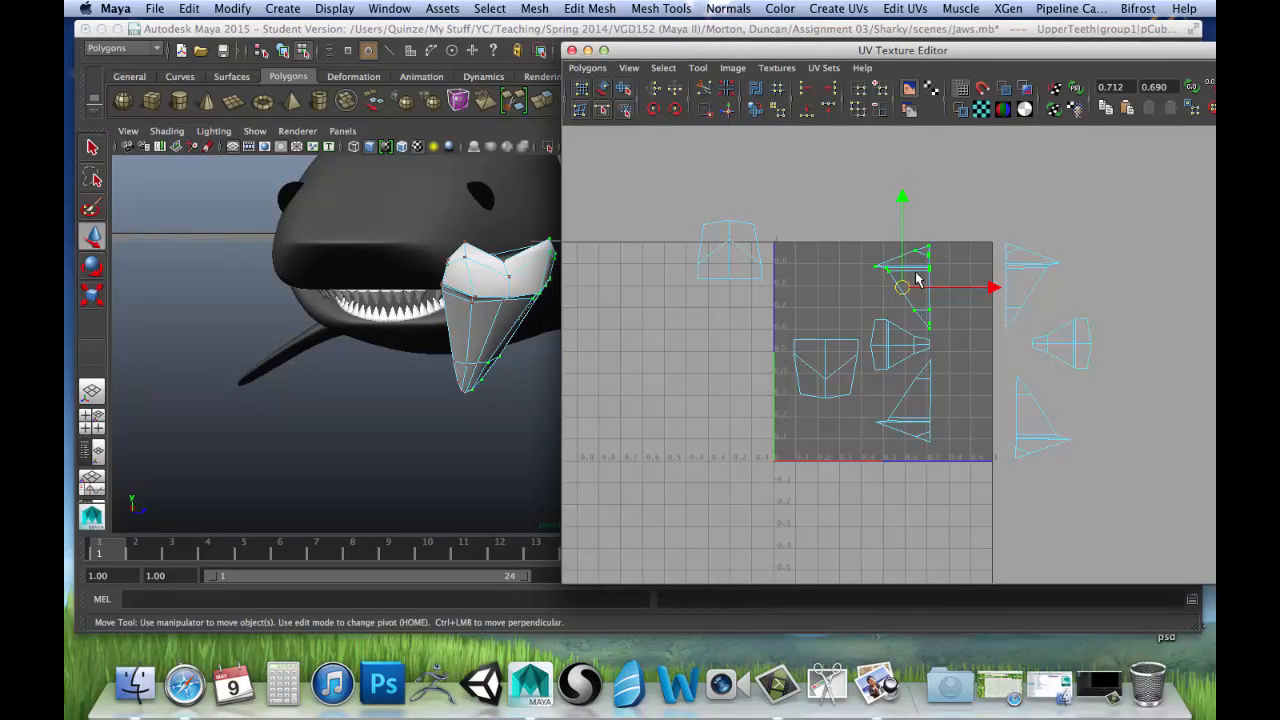
drag(907, 292, 834, 212)
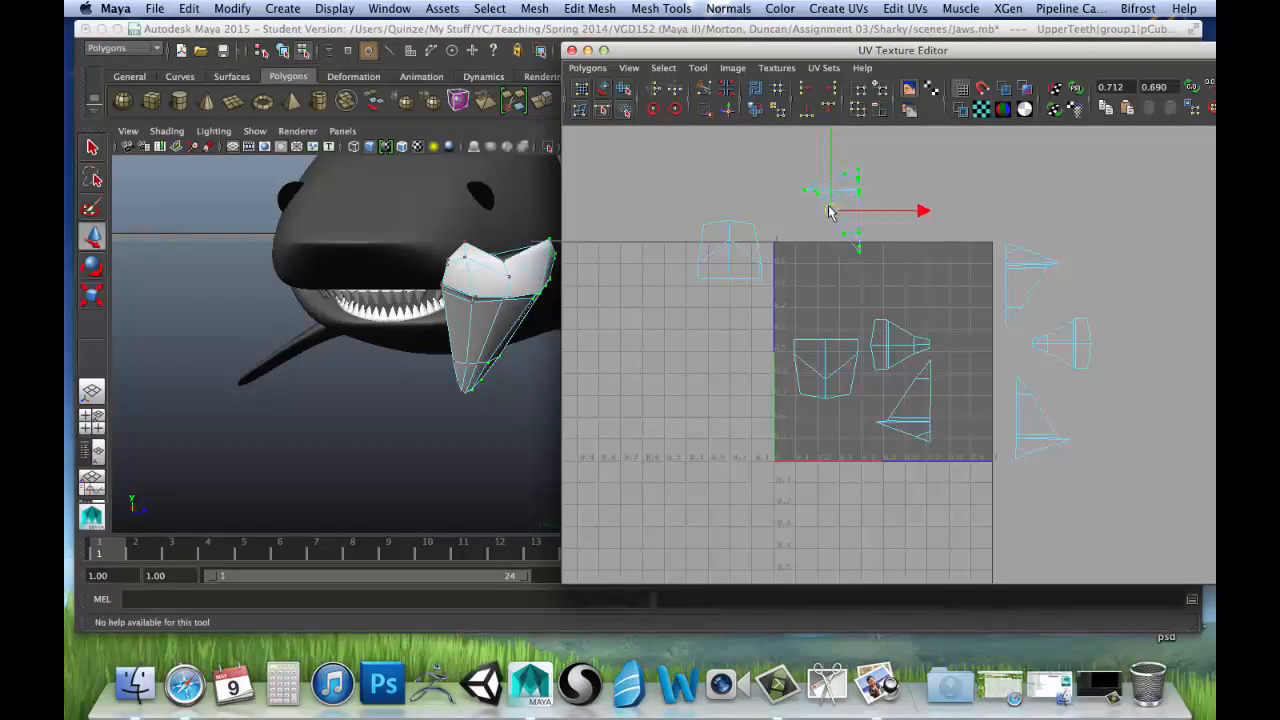
Select the remaining half of the bow-tie shell and place it above the UV square beside the triangular half.
click(888, 338)
click(889, 325)
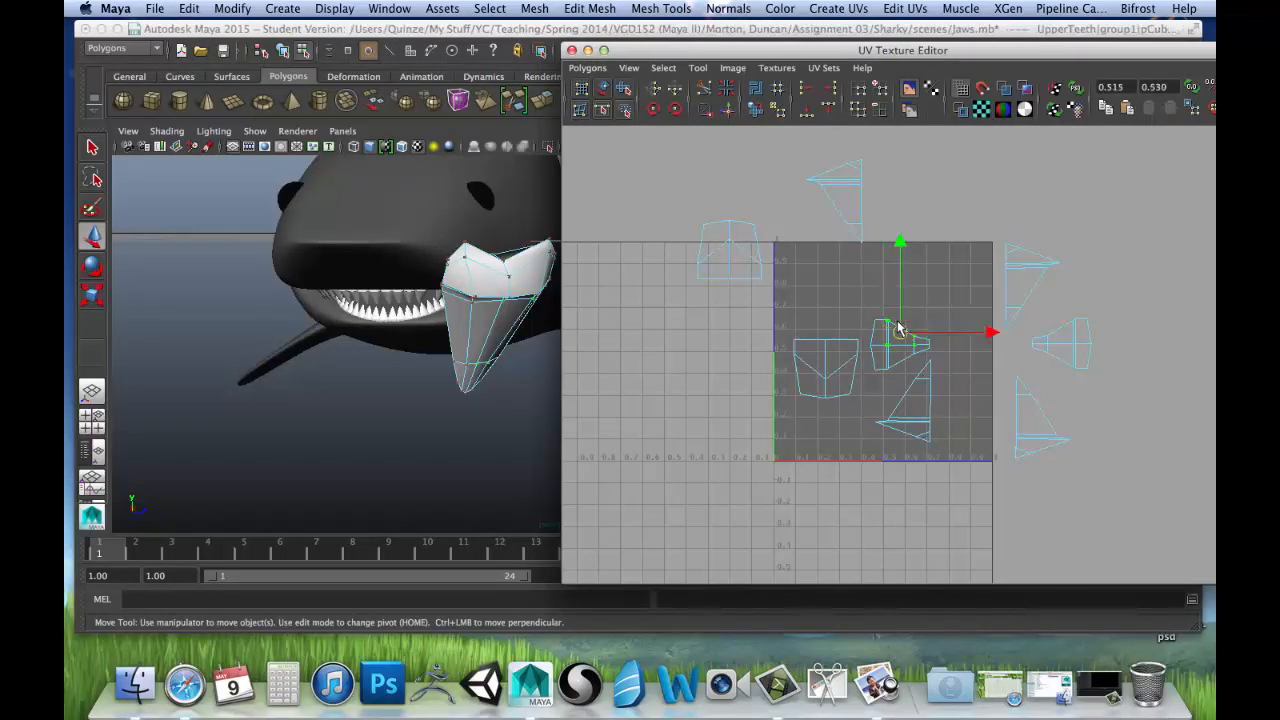
key(shift+period)
drag(898, 345, 938, 194)
Select the lower half of the oval shell and move it left of the UV square.
click(858, 345)
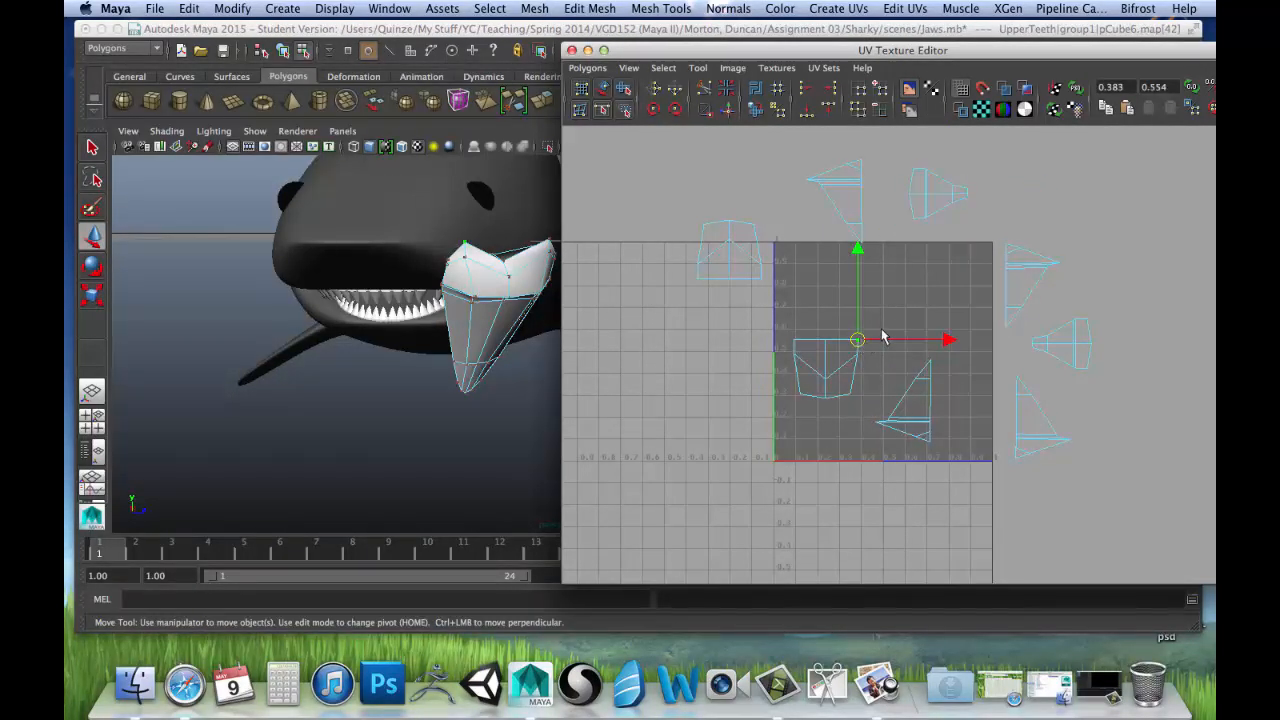
key(shift+period)
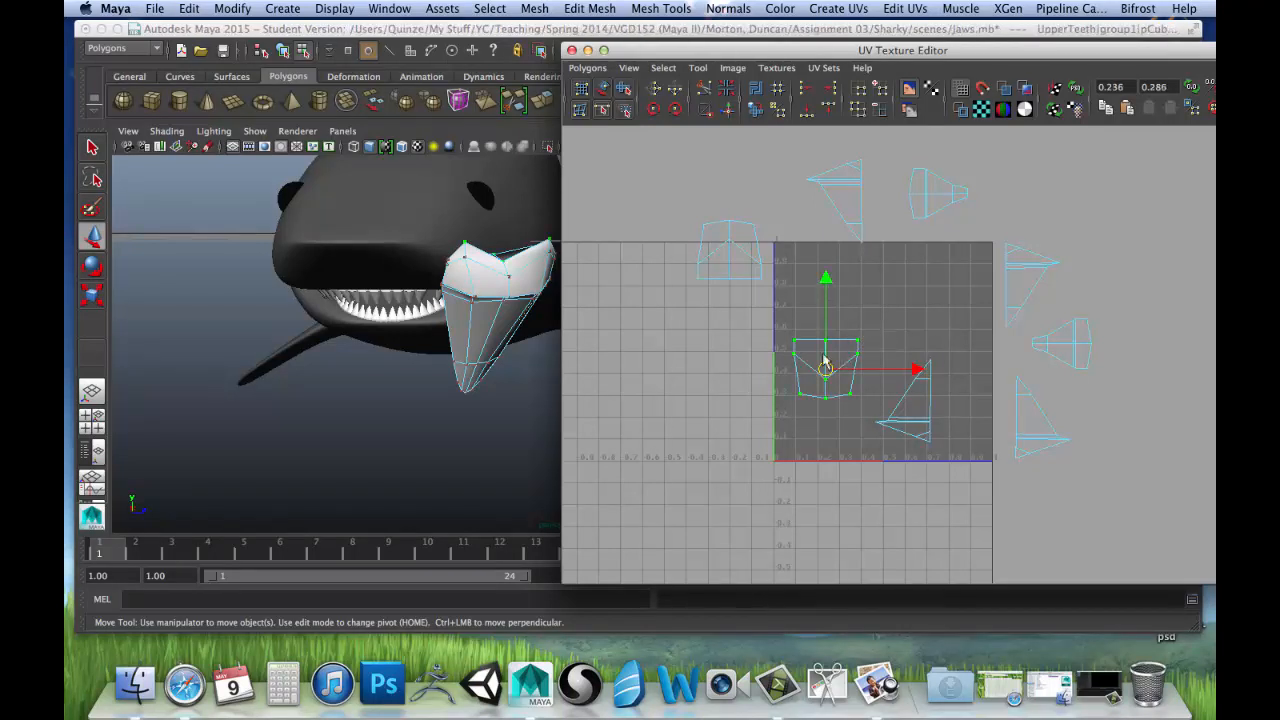
drag(825, 360, 684, 390)
Select the last triangular half shell and move it out of the UV square, far beyond its upper-left corner.
click(928, 368)
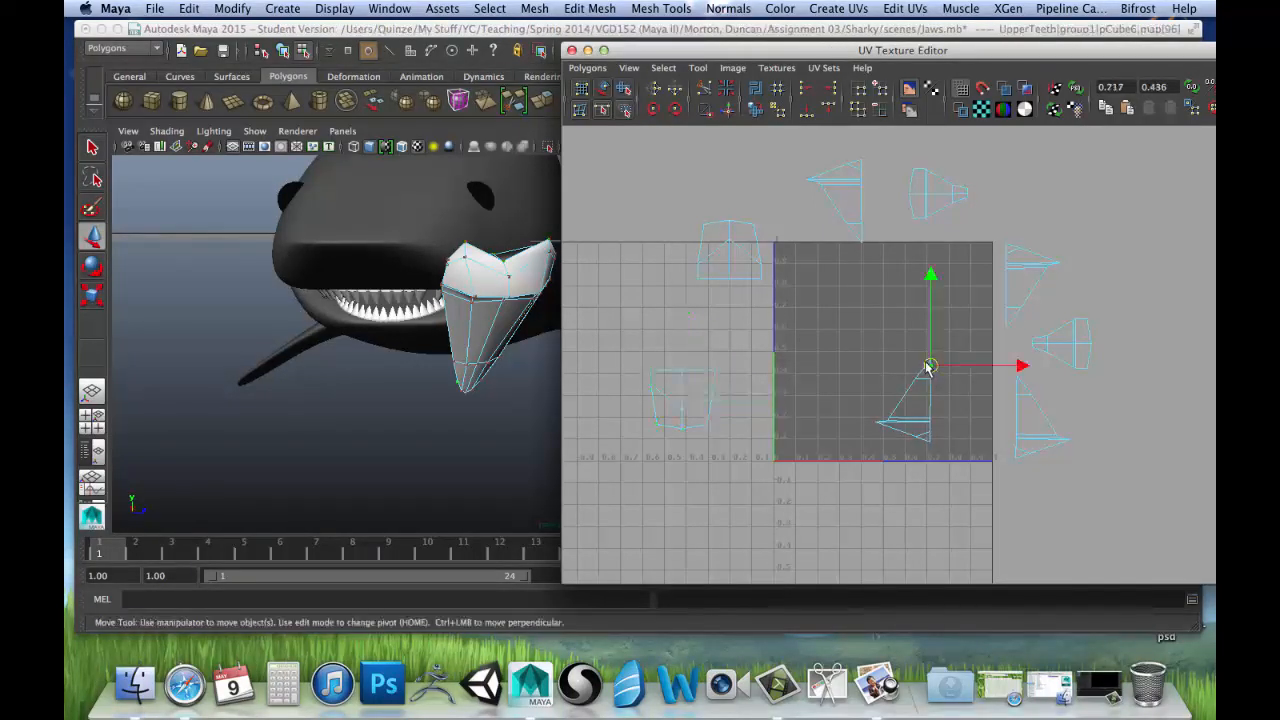
key(shift+period)
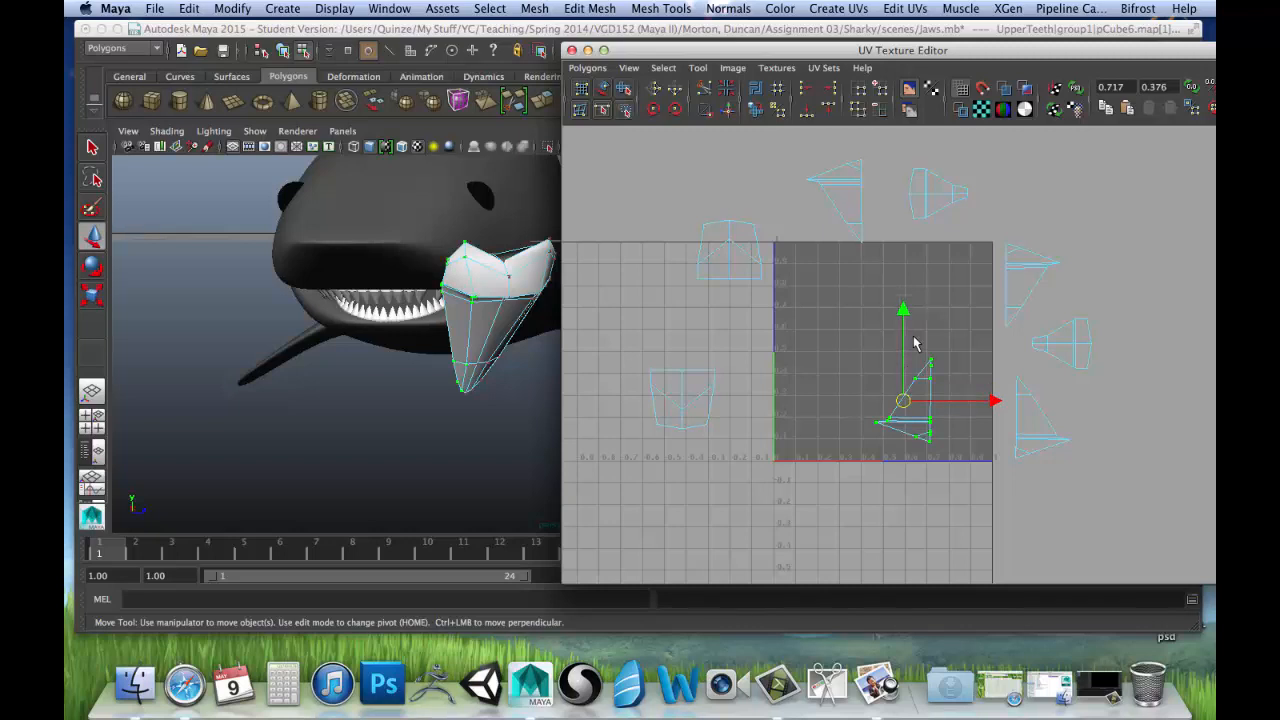
drag(903, 401, 816, 381)
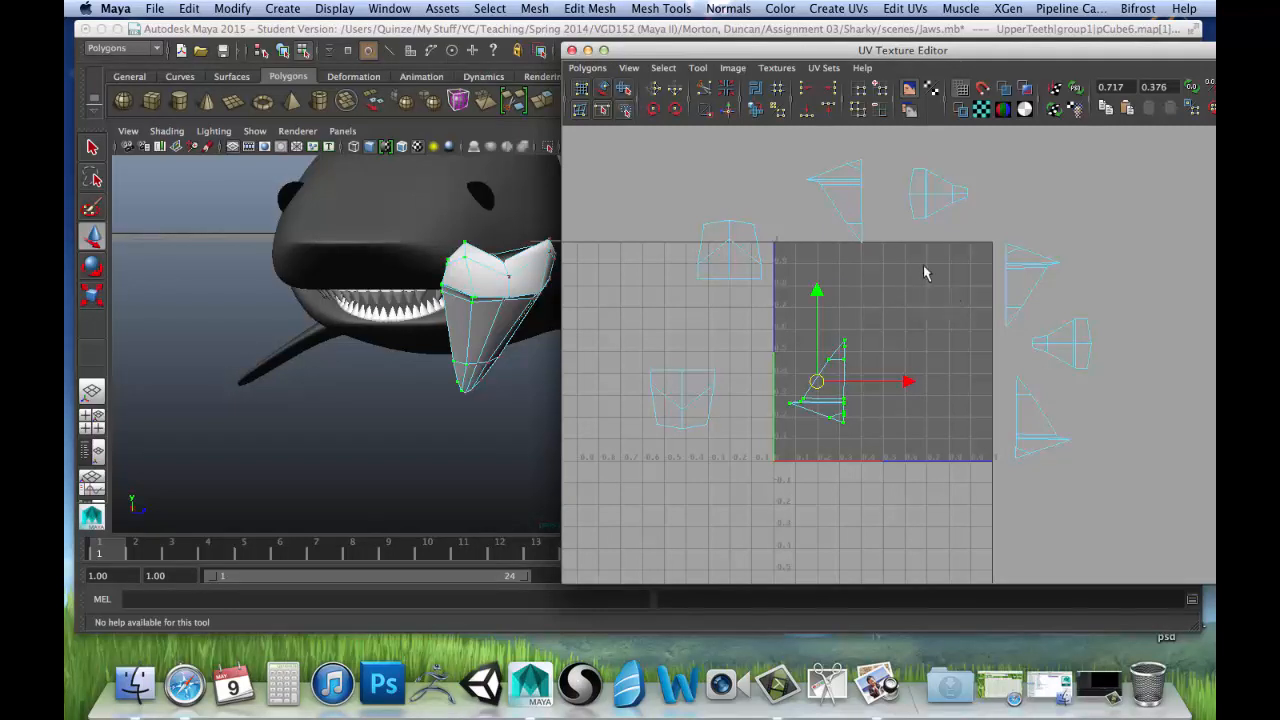
click(913, 341)
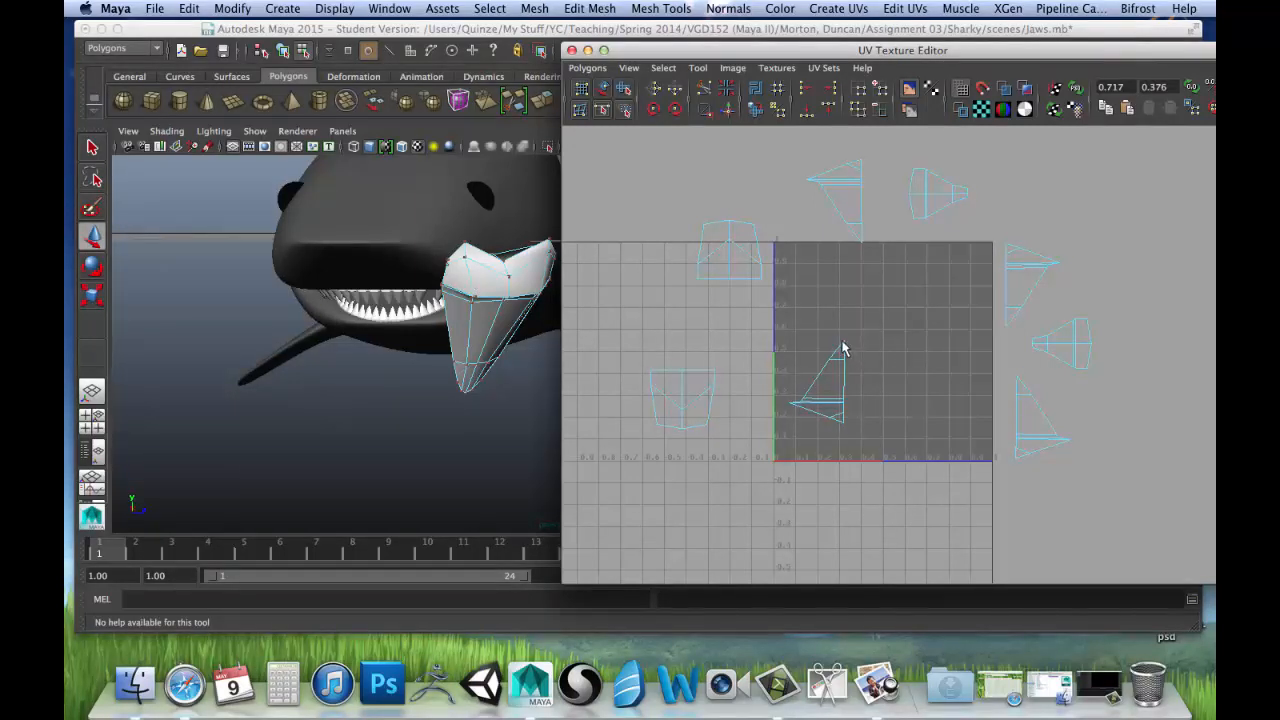
right_drag(843, 347, 893, 340)
drag(750, 320, 883, 446)
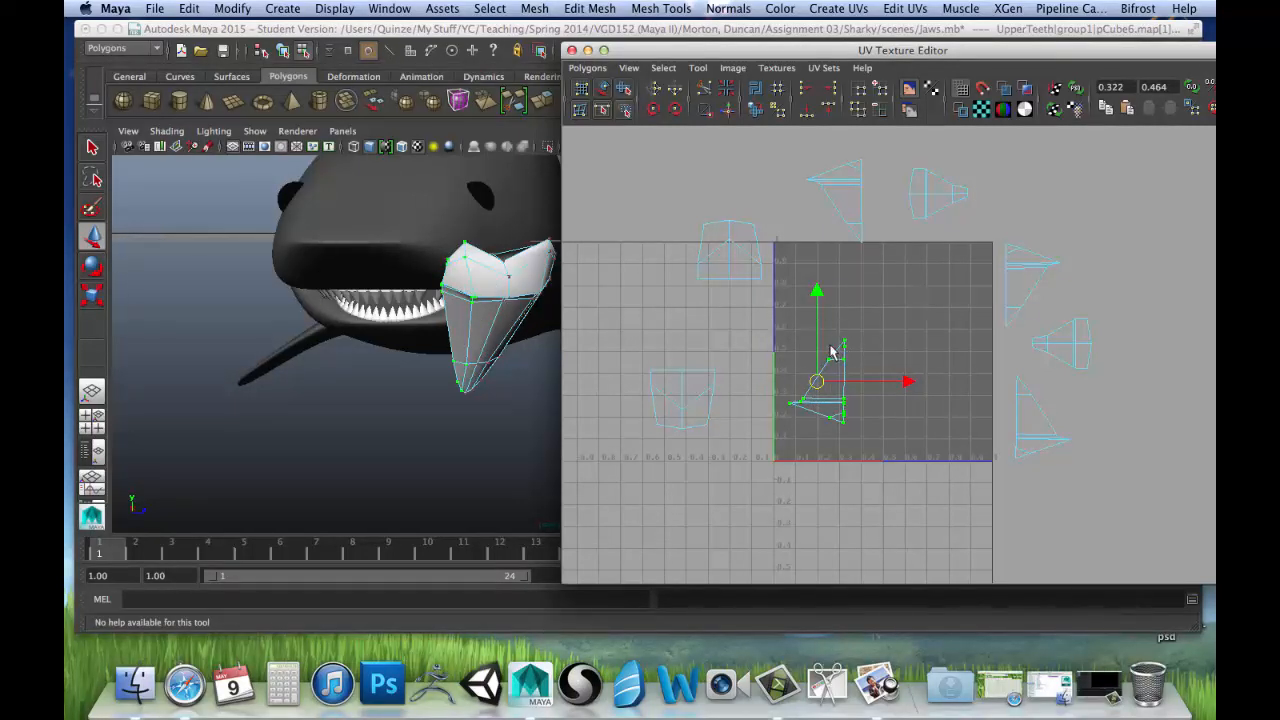
drag(819, 379, 617, 200)
Select the upper oval half shell and move it higher, clear of the grid and the other shells.
scroll(857, 405, down, 1)
scroll(617, 200, down, 2)
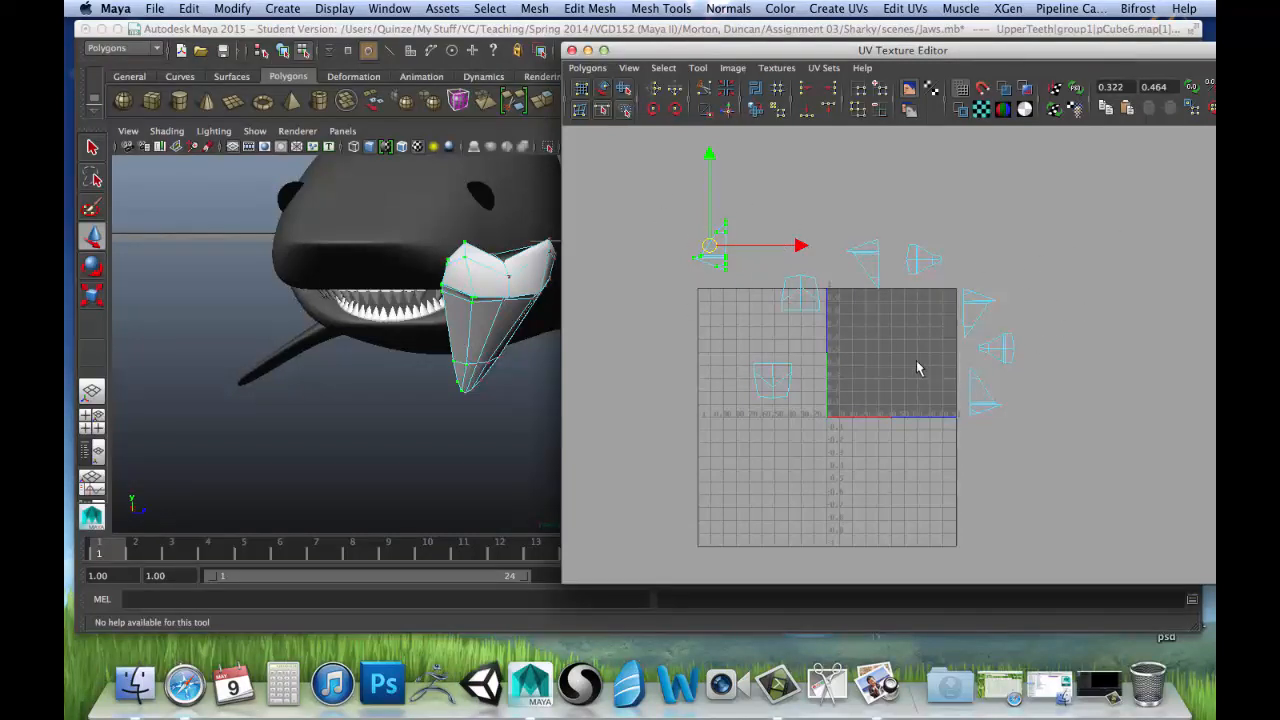
scroll(770, 380, up, 1)
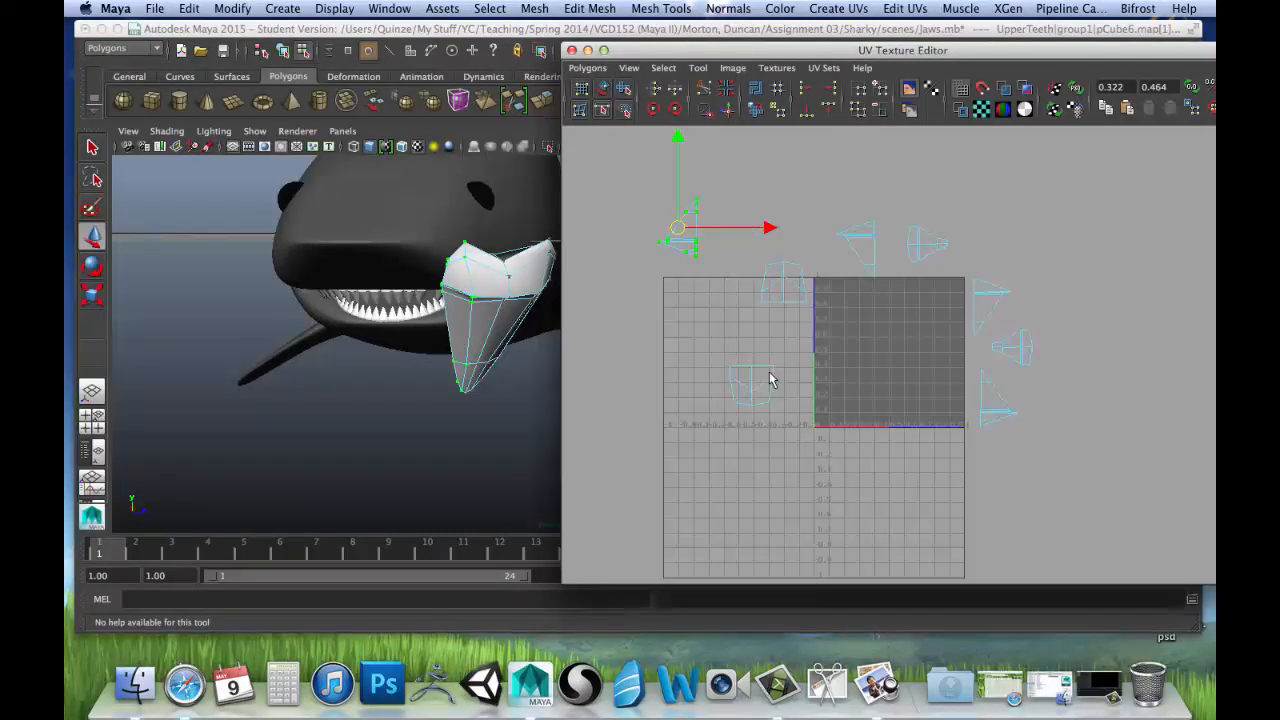
click(770, 275)
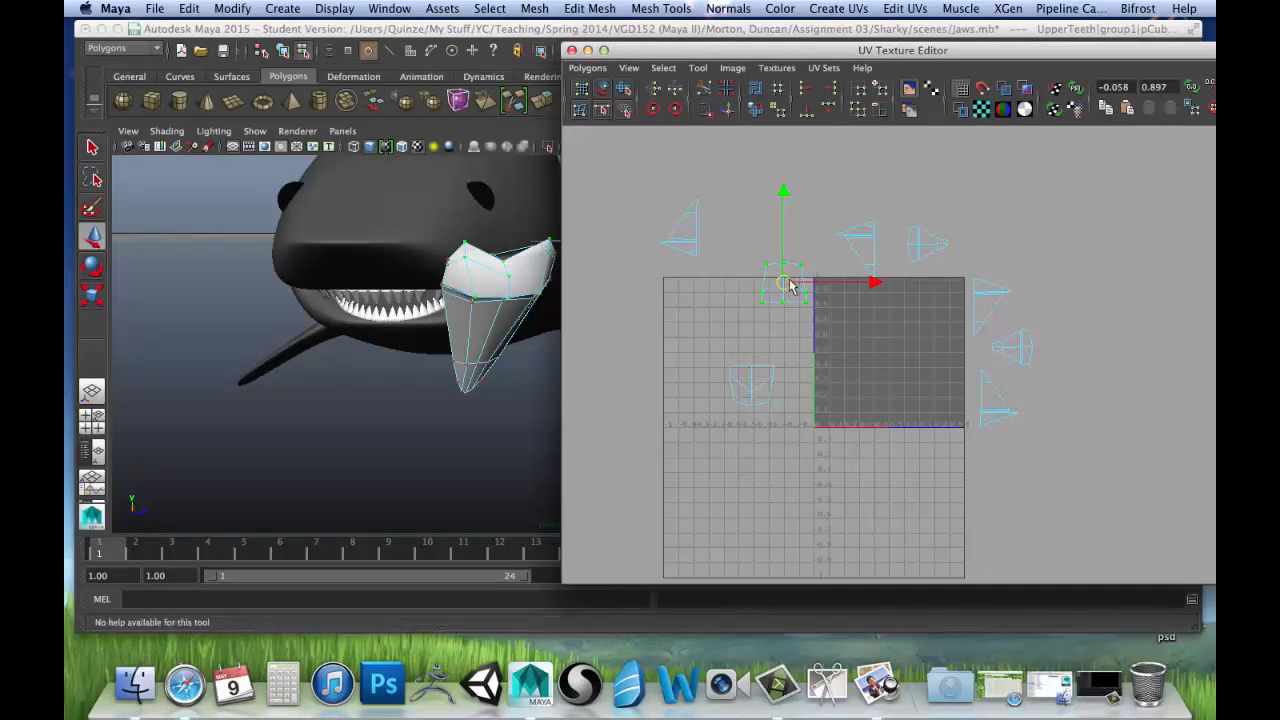
drag(785, 284, 748, 172)
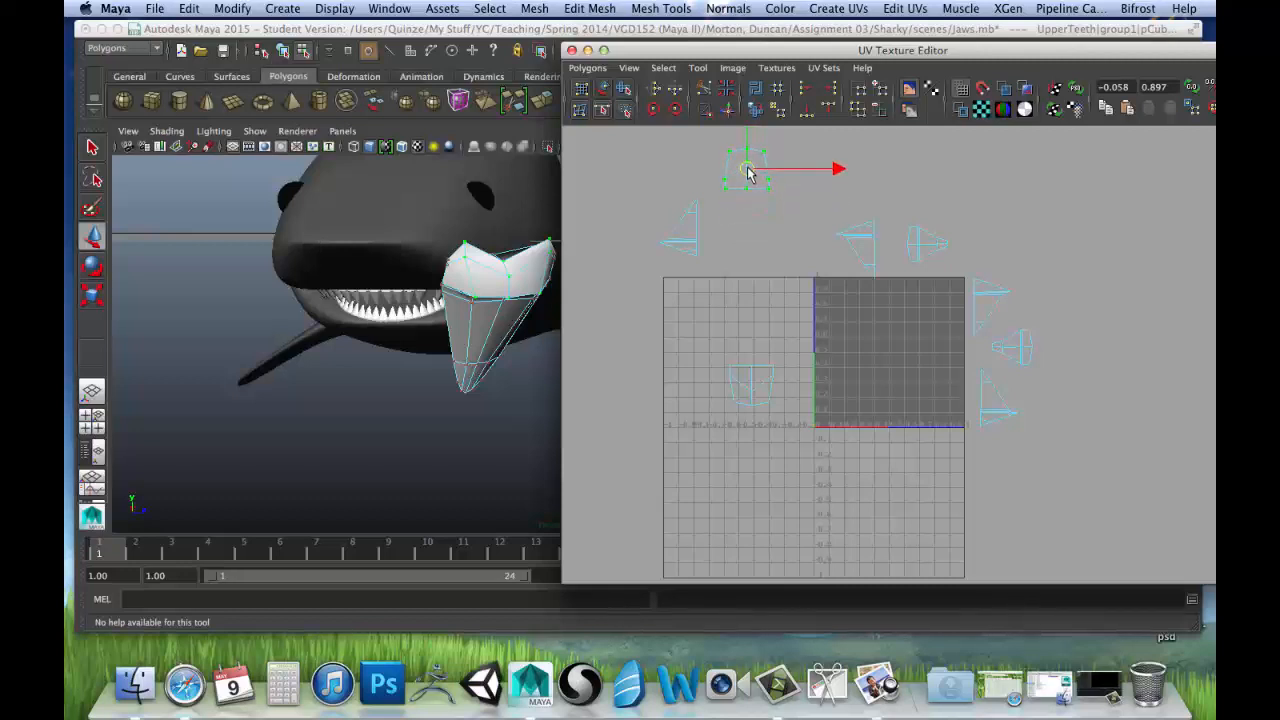
Move the triangular and bow-tie half shells from above the UV square leftward, grouping them near the other triangular and oval halves.
click(840, 239)
ctrl+right_drag(840, 237, 886, 307)
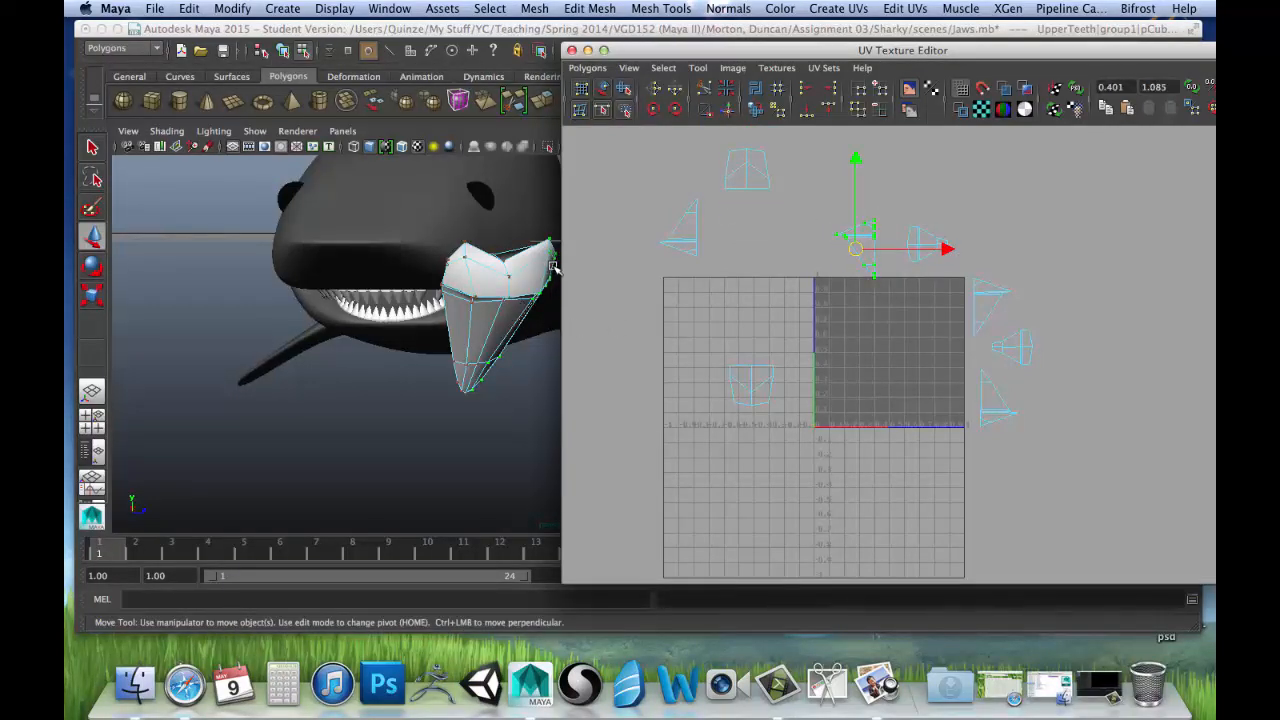
drag(855, 258, 743, 252)
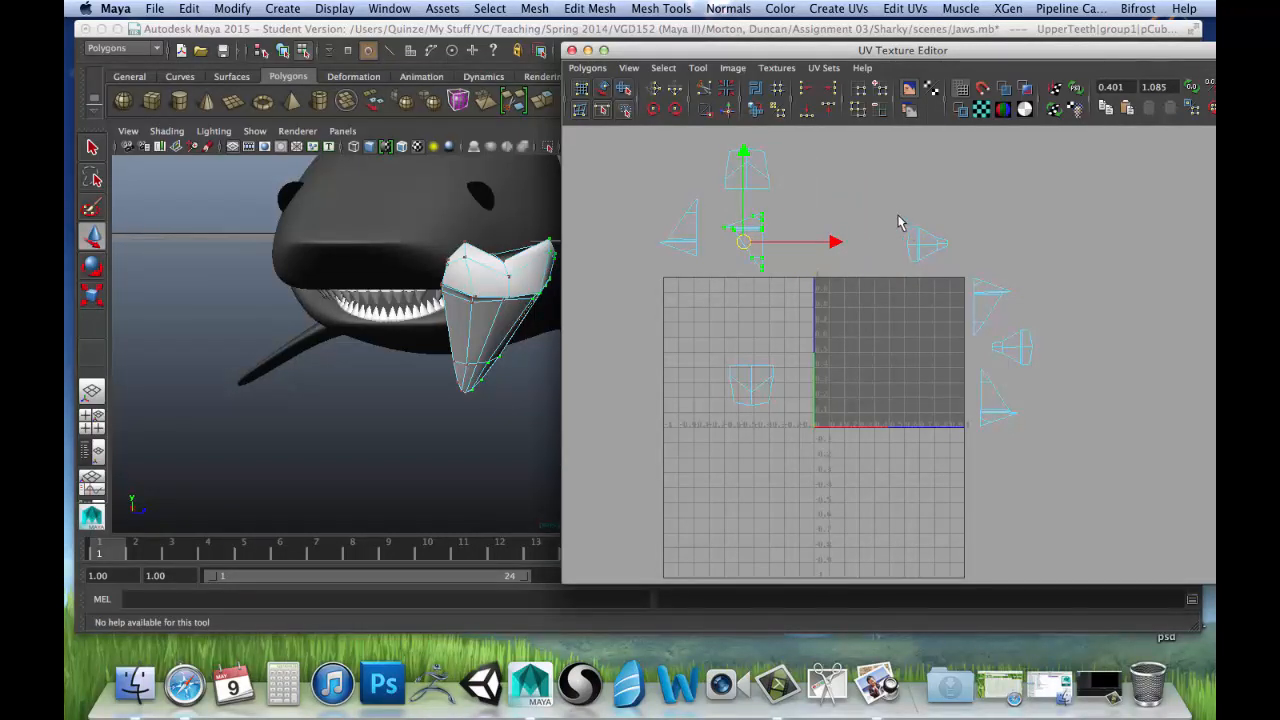
drag(898, 218, 957, 277)
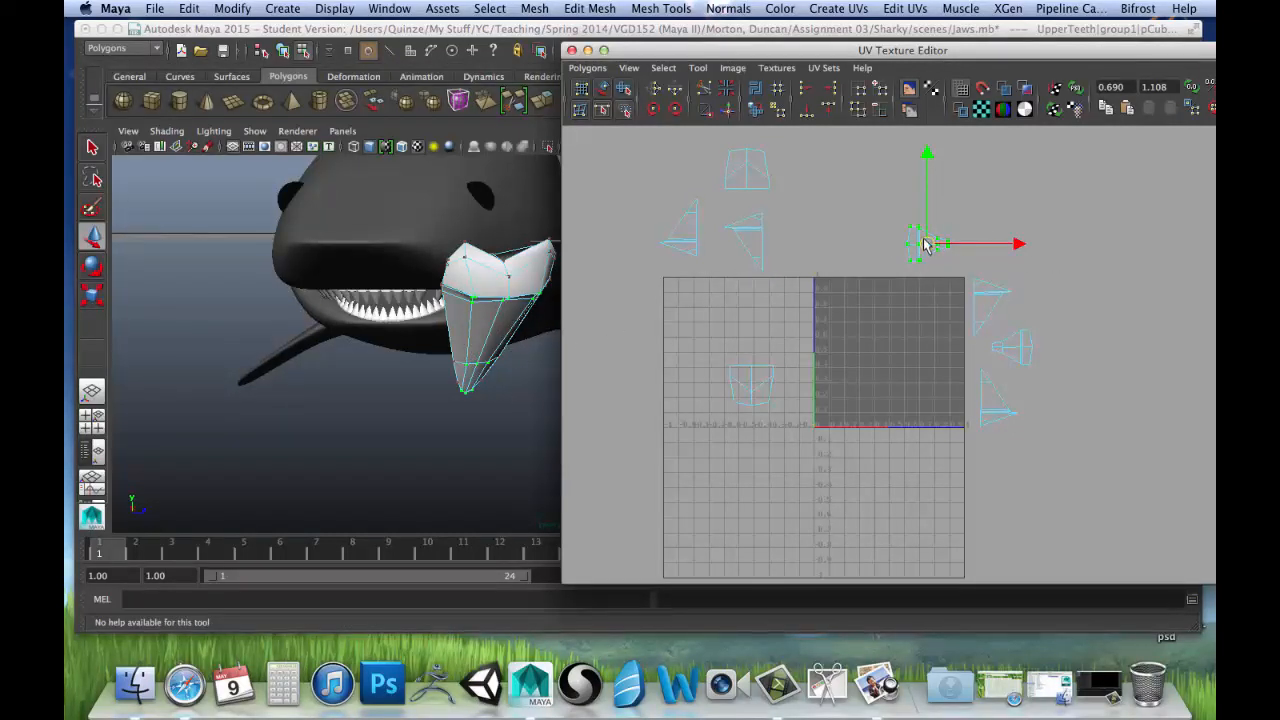
drag(926, 245, 832, 208)
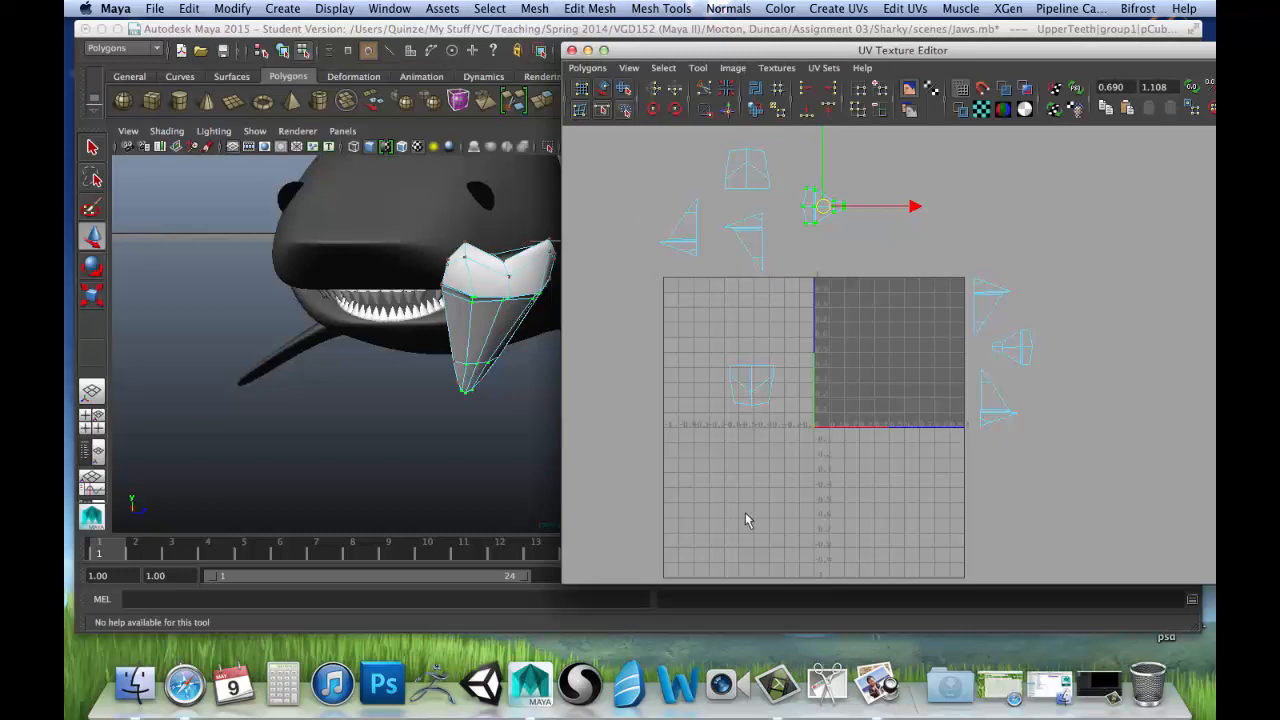
Move the remaining oval half shell from the grid to beside the other right-hand shells, clear of the UV square.
drag(708, 333, 803, 445)
drag(752, 385, 1066, 302)
drag(946, 217, 1142, 455)
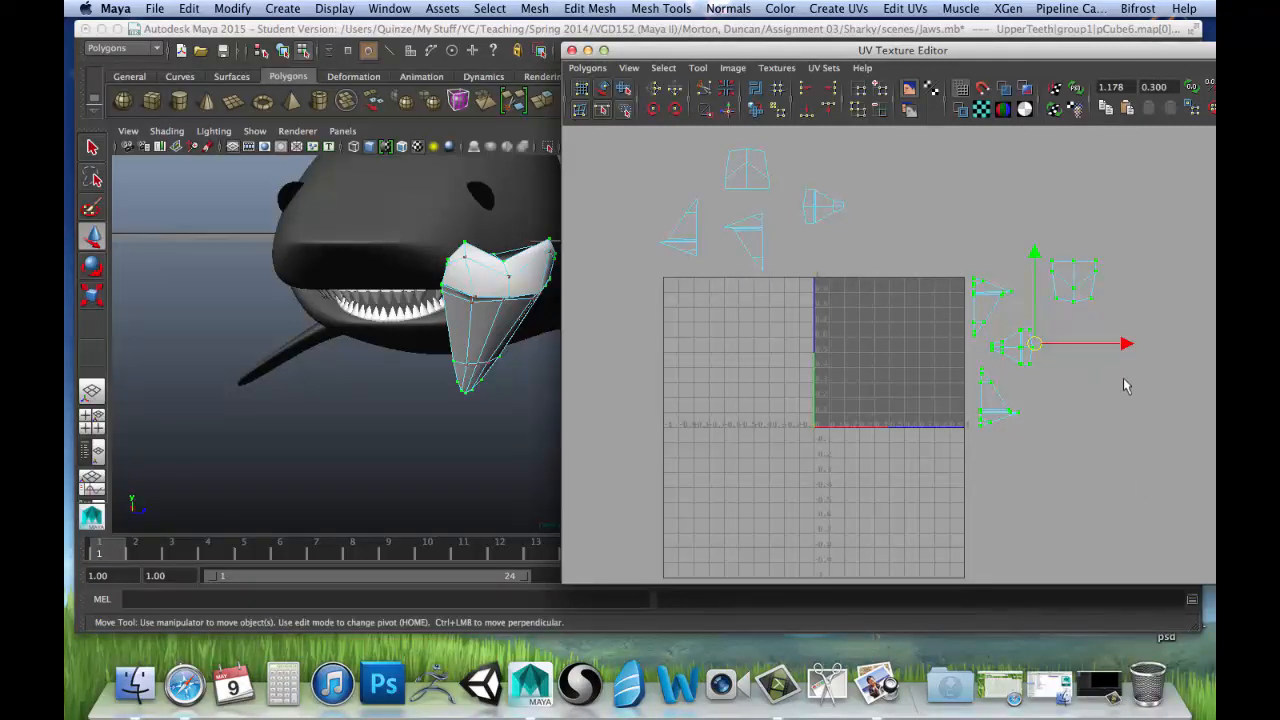
click(1115, 405)
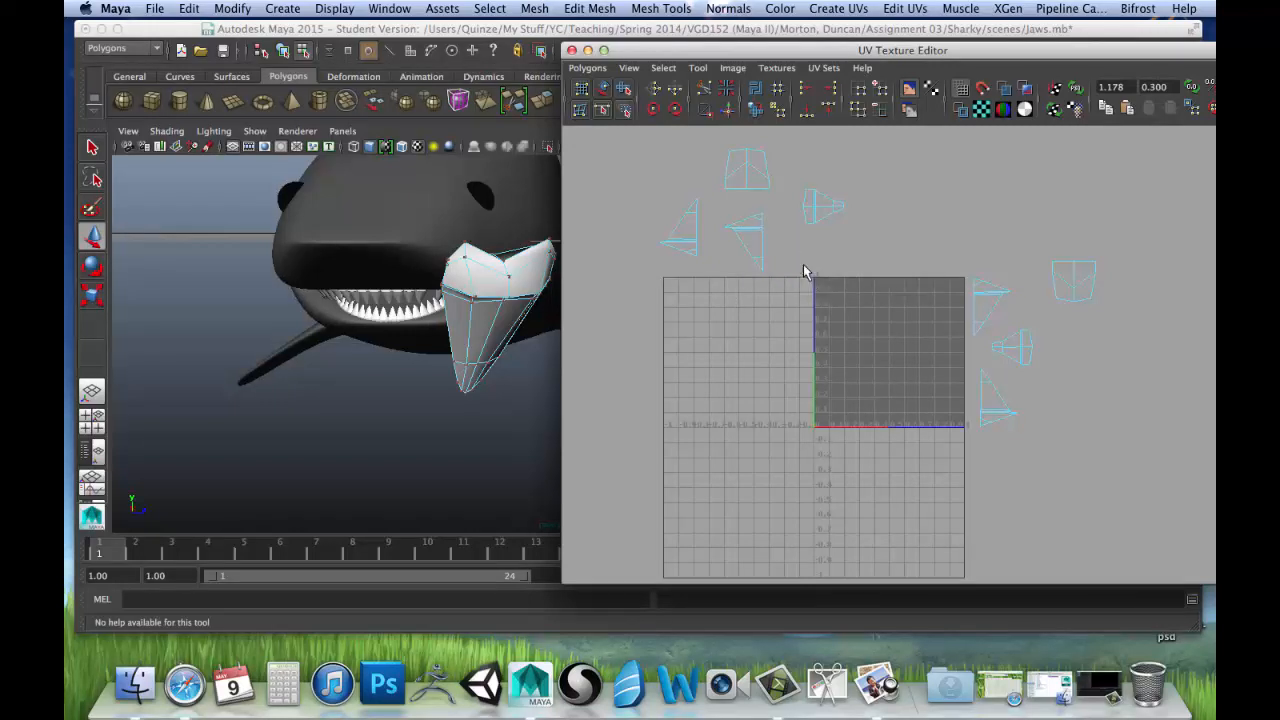
Turn on shaded UV display for the tooth's shells.
alt+middle_drag(806, 272, 849, 303)
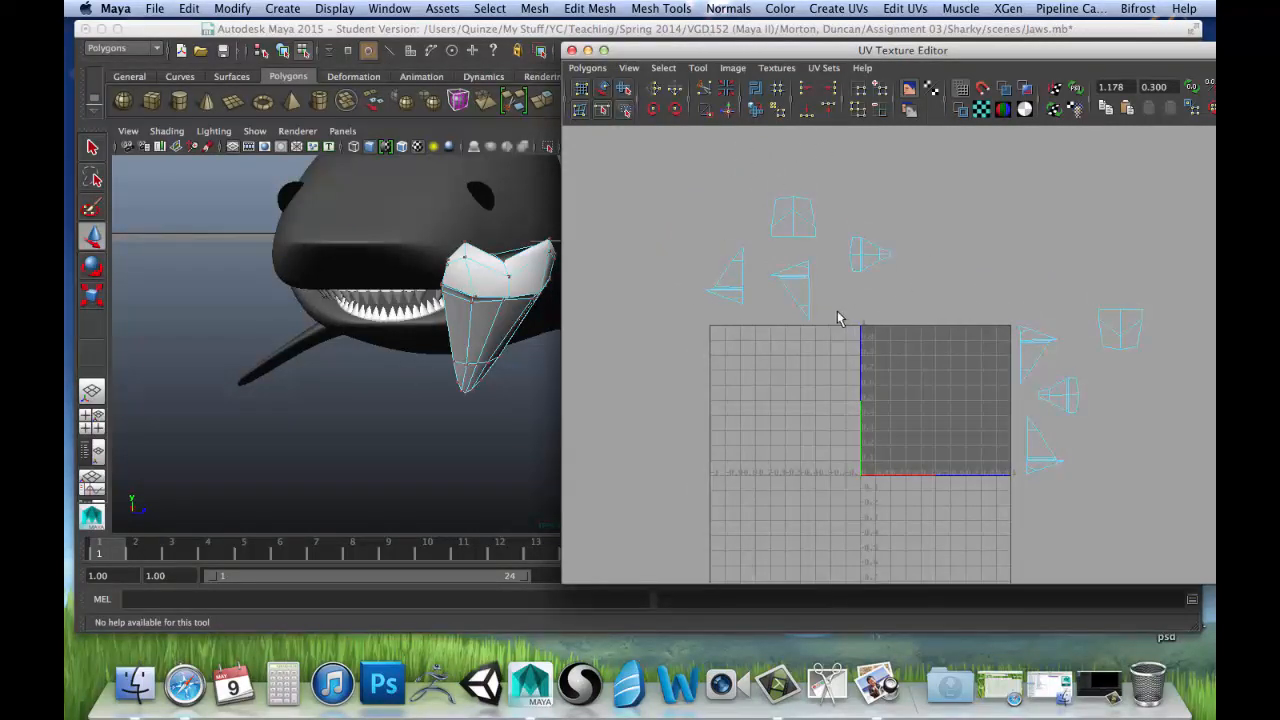
alt+drag(419, 396, 411, 338)
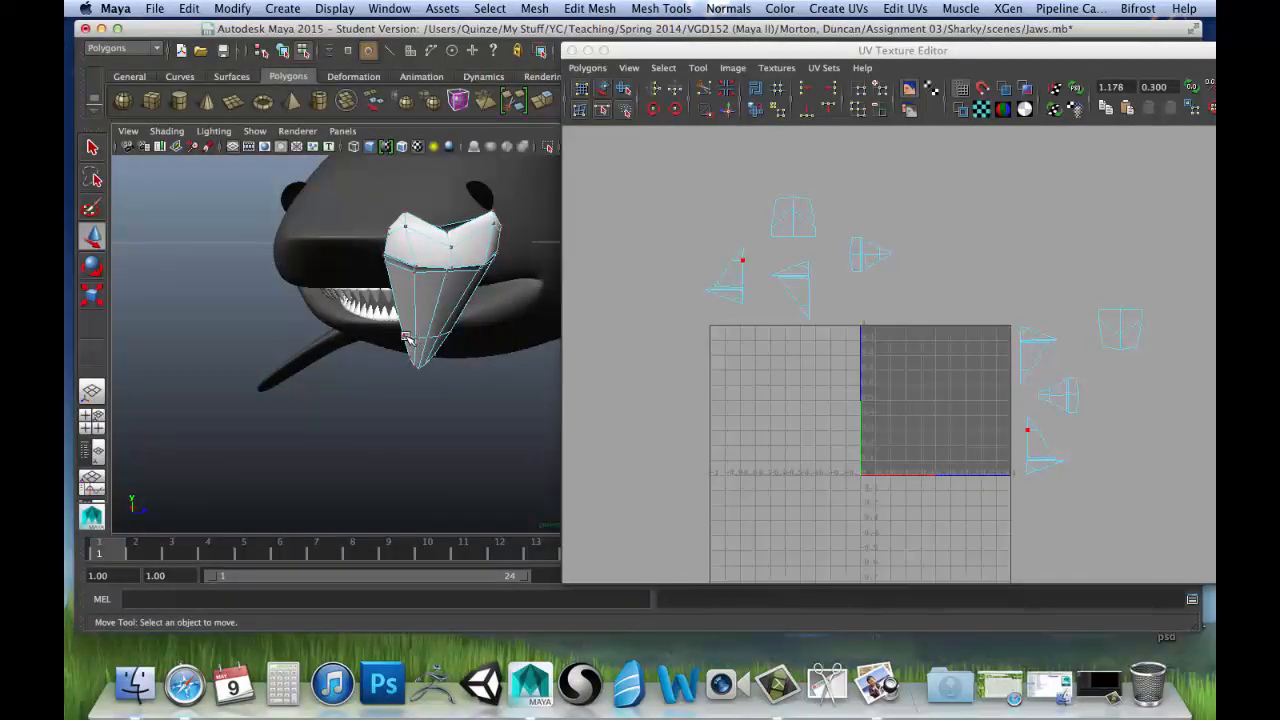
click(392, 235)
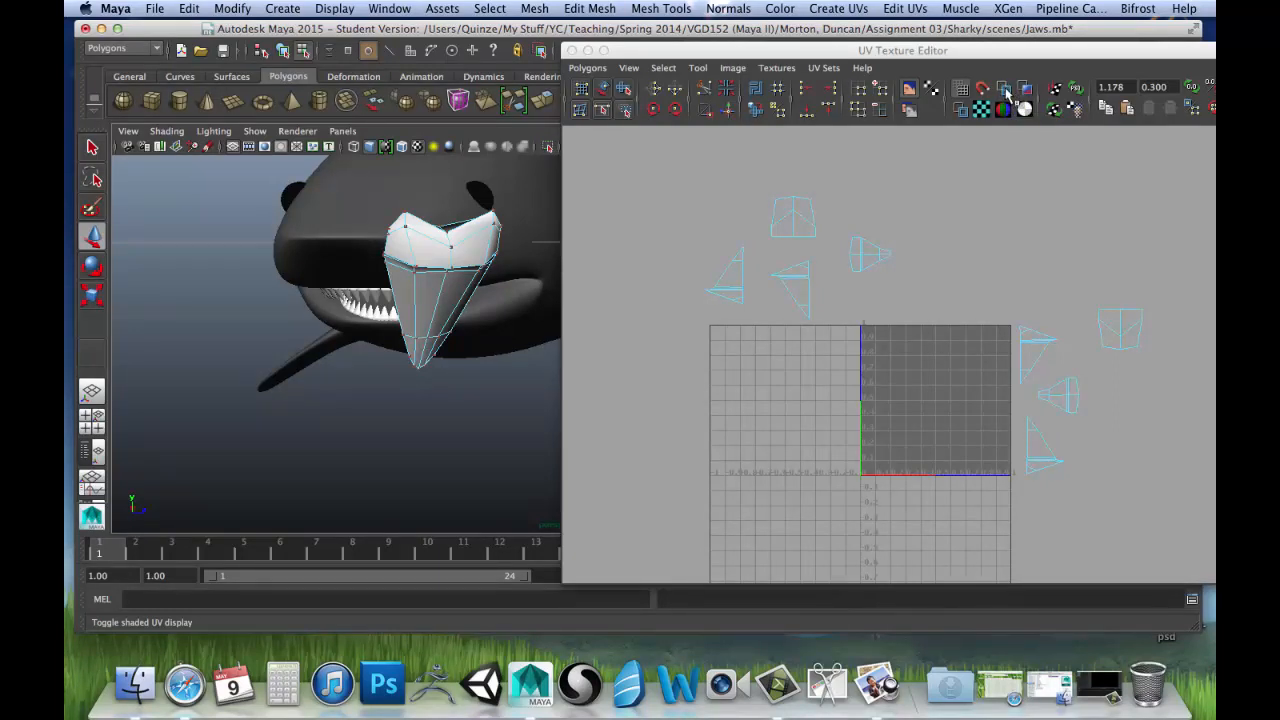
click(1006, 92)
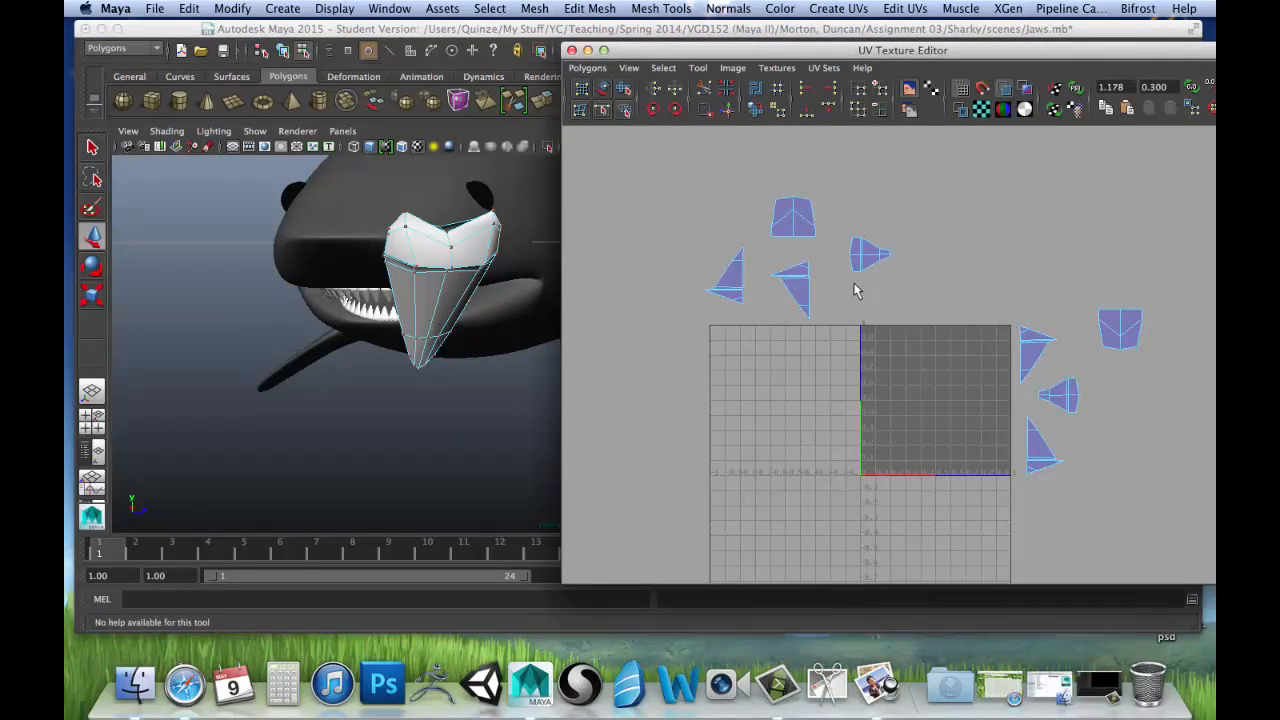
Select the triangular half shell below the oval half in the left-hand group and shift it slightly down.
scroll(782, 296, up, 4)
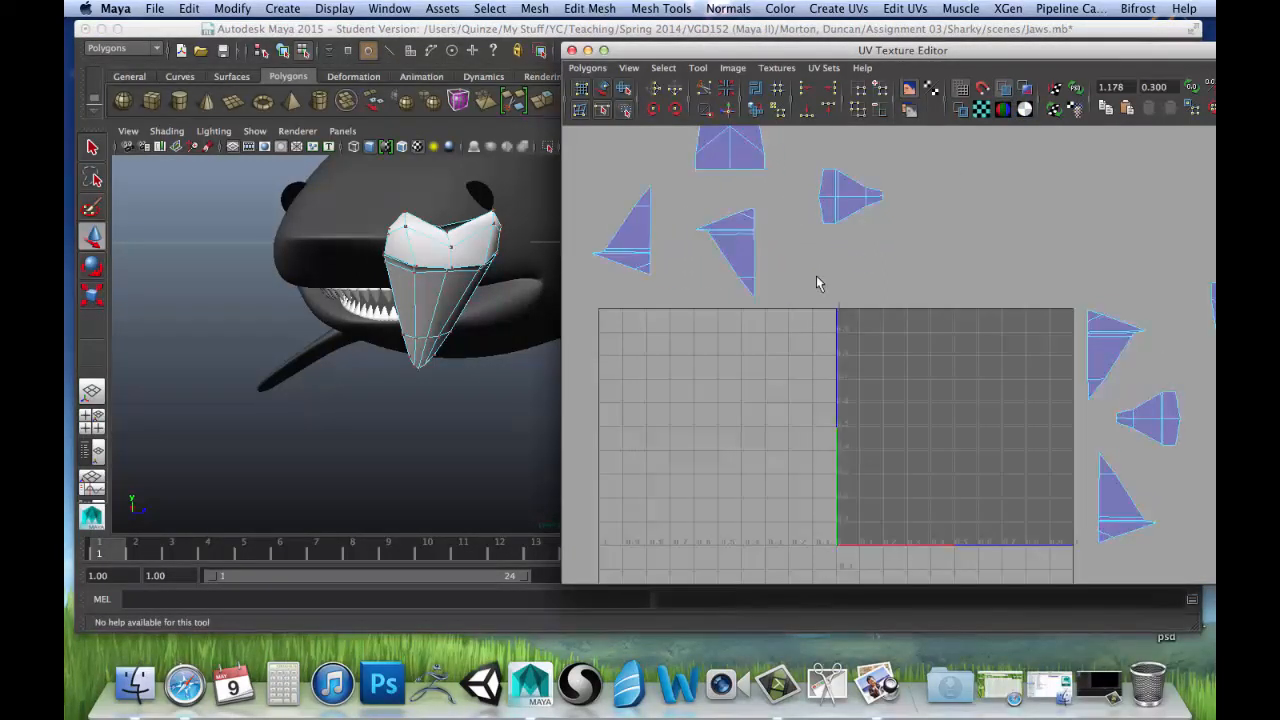
alt+middle_drag(796, 246, 771, 366)
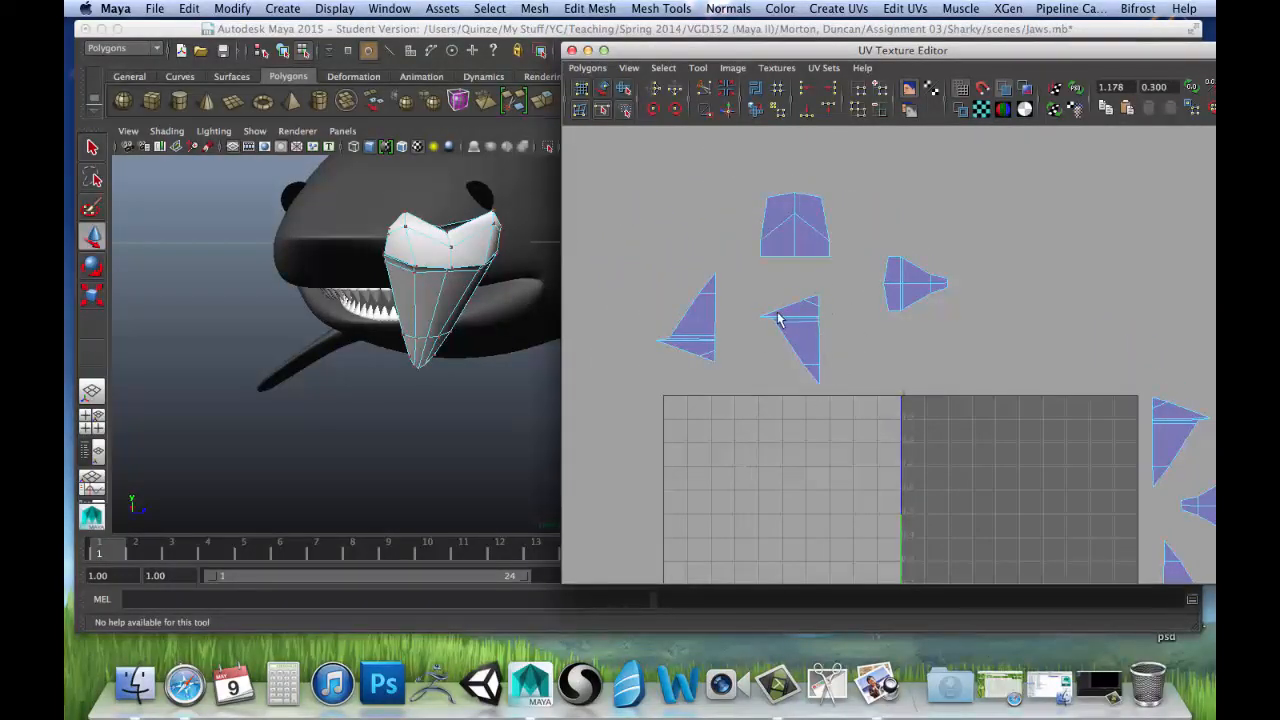
alt+middle_drag(686, 294, 730, 338)
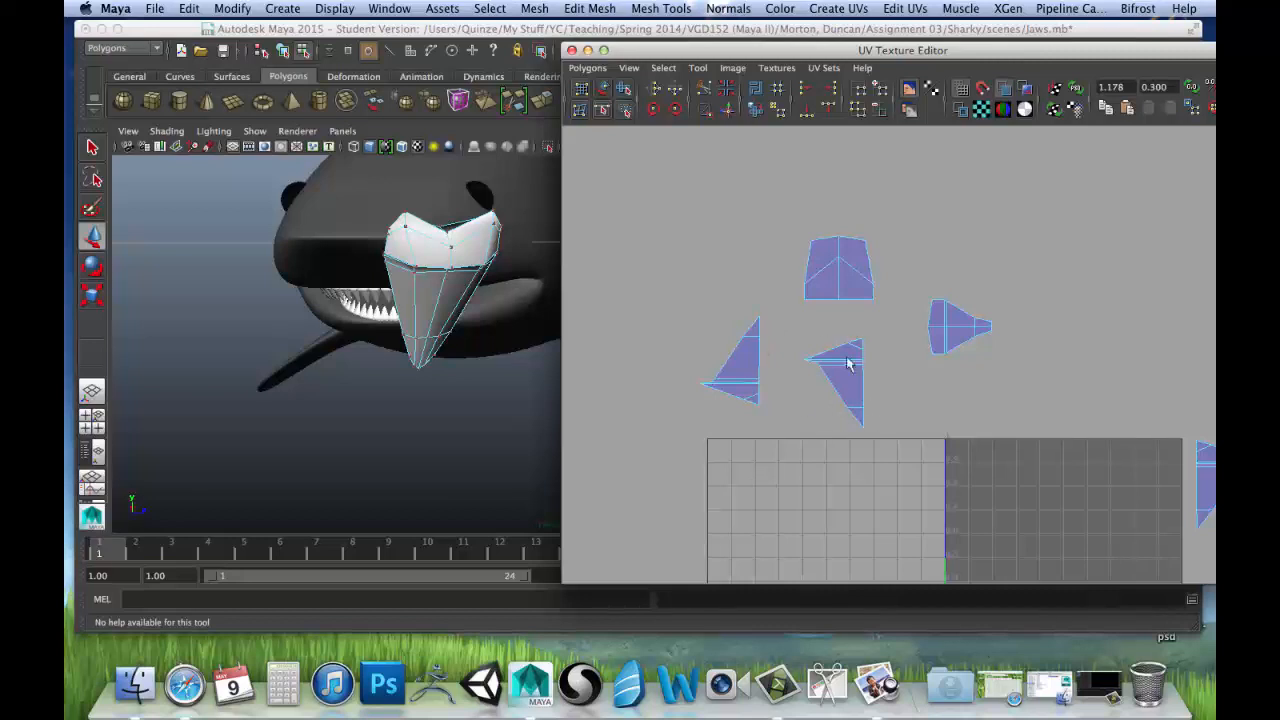
scroll(851, 299, up, 5)
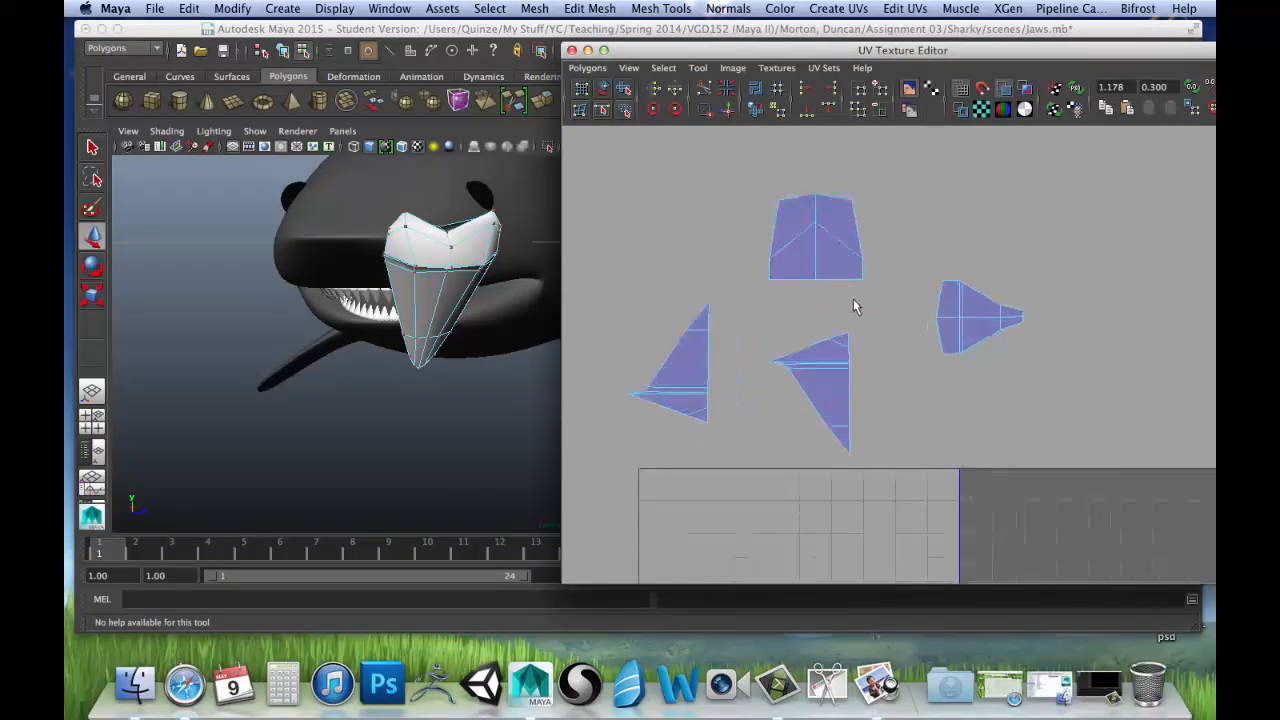
alt+middle_drag(780, 288, 828, 292)
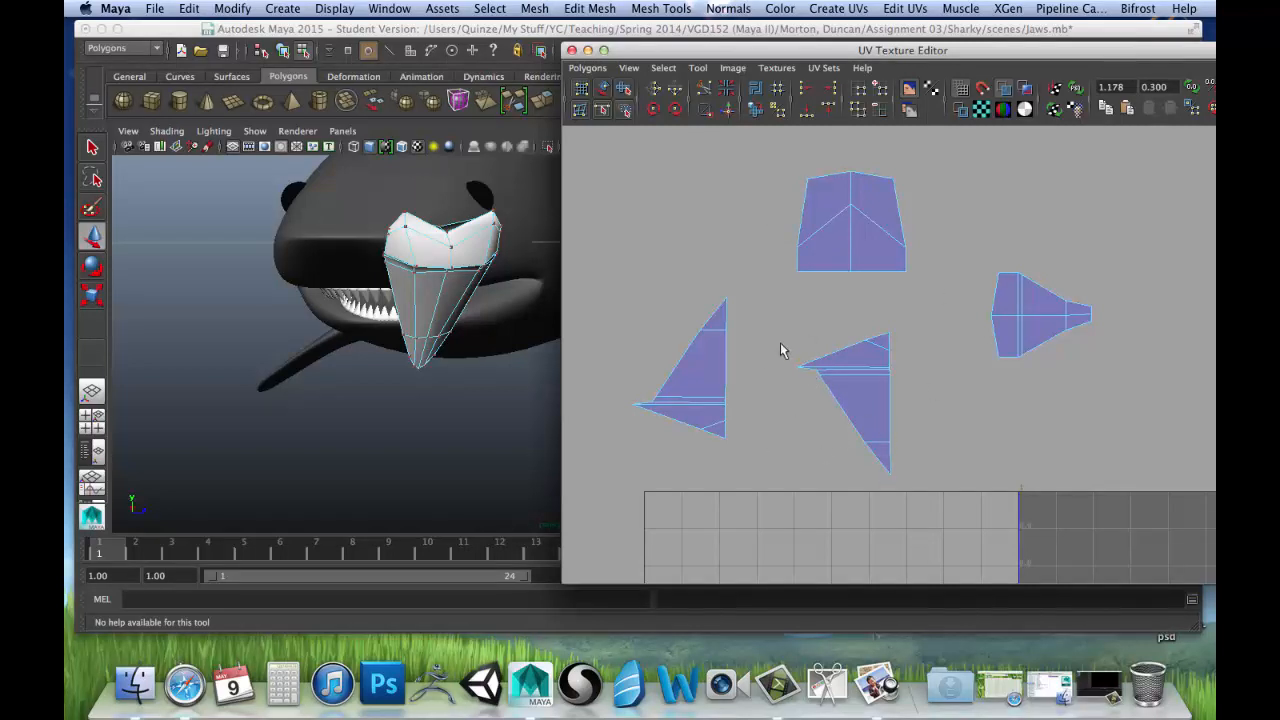
drag(788, 322, 920, 480)
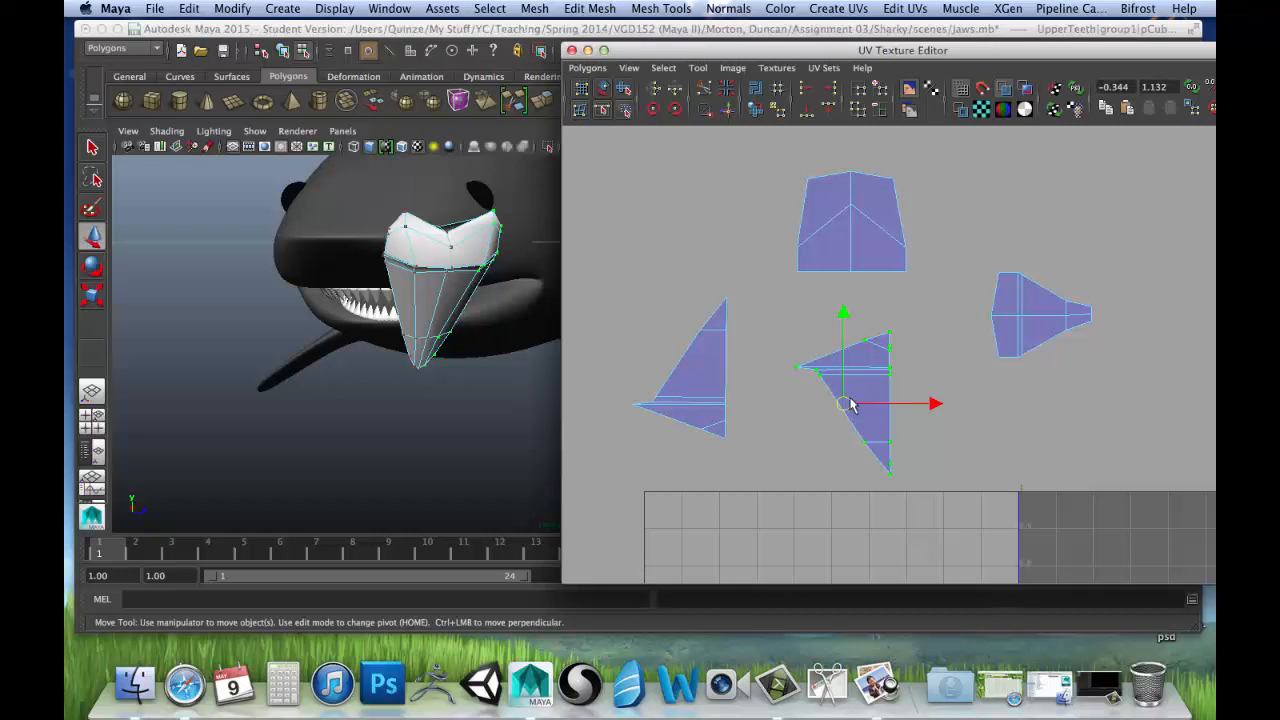
drag(850, 404, 853, 413)
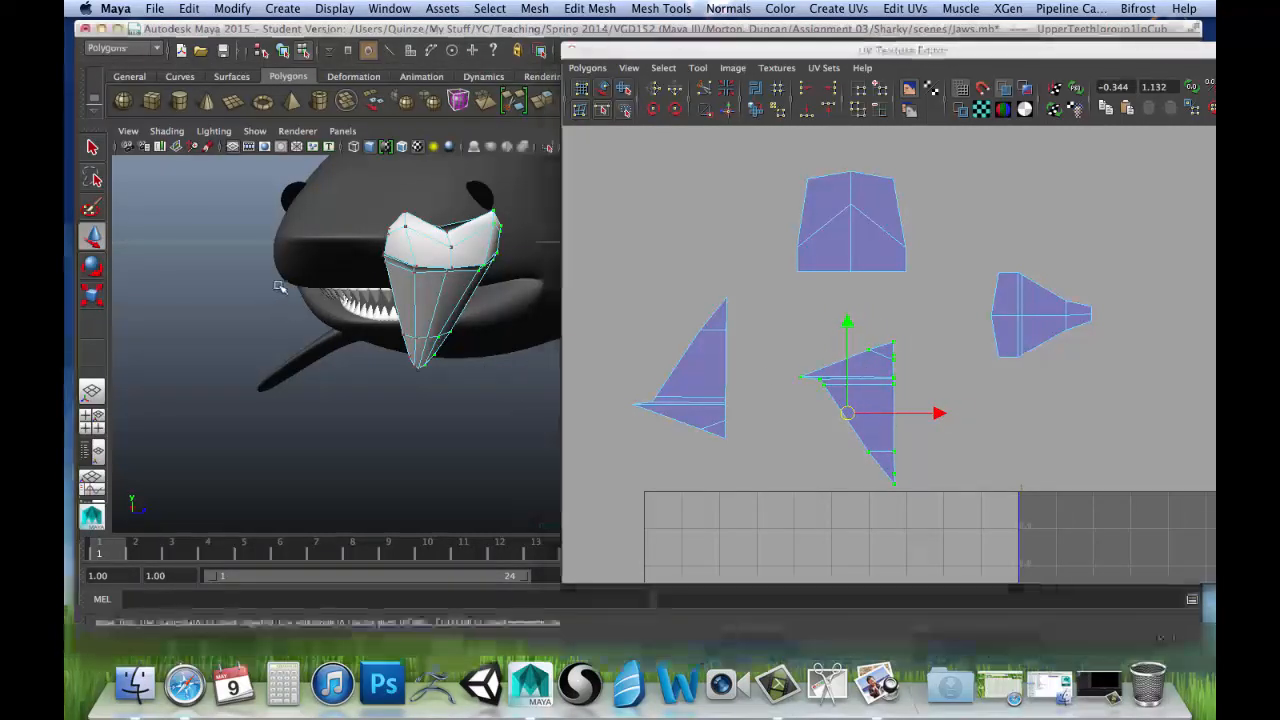
In UV selection mode, move the triangular shell's upper-right corner UV left, just above the neighbouring UV on the slanted edge.
alt+drag(279, 292, 387, 250)
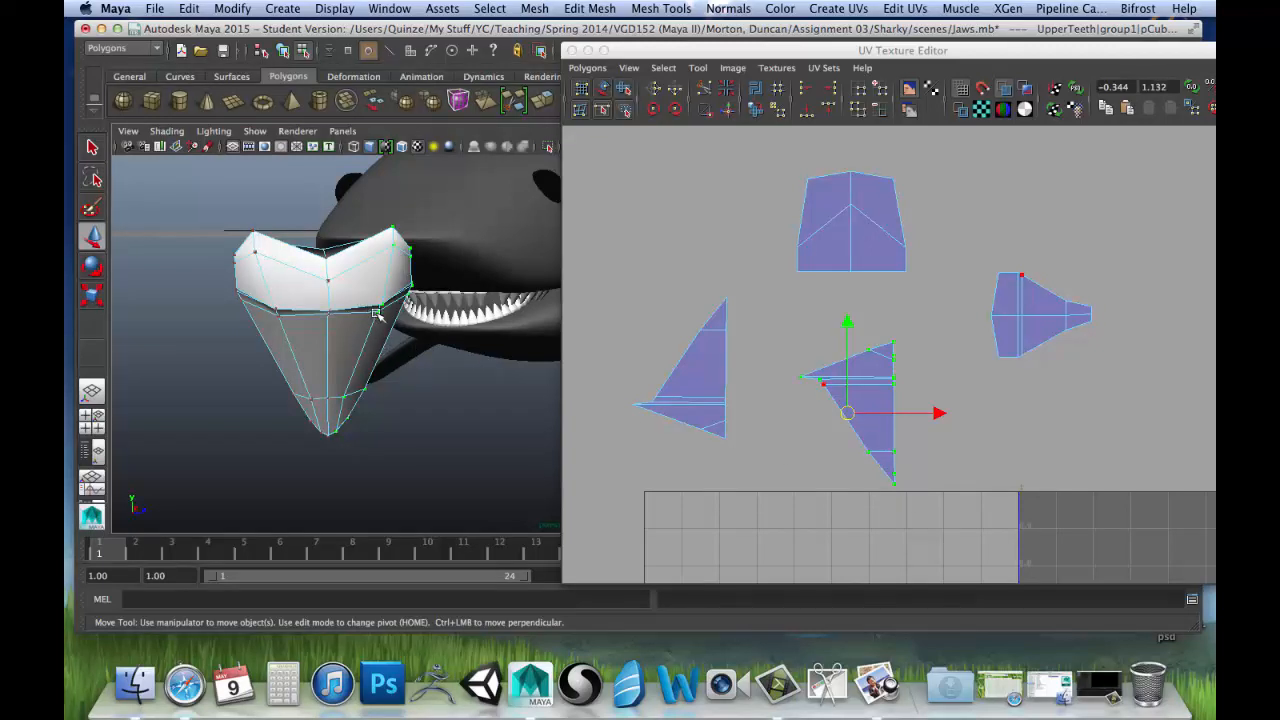
right_drag(892, 344, 940, 342)
click(868, 350)
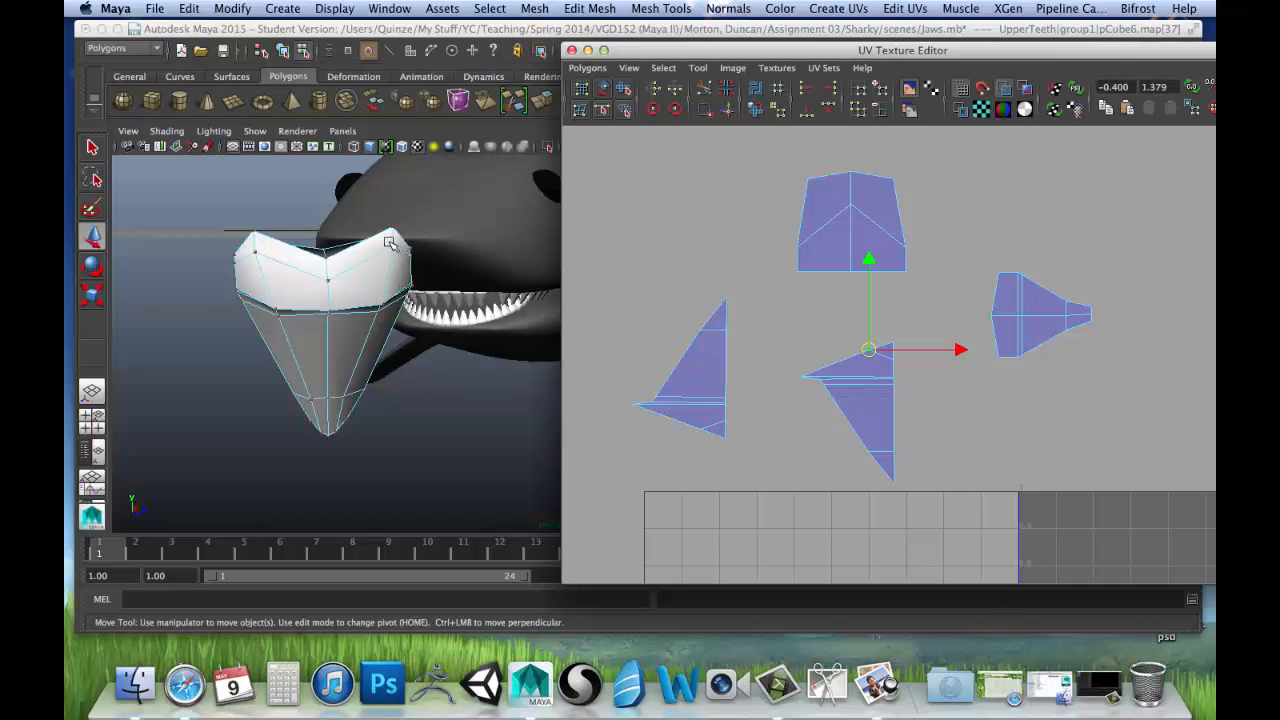
click(893, 342)
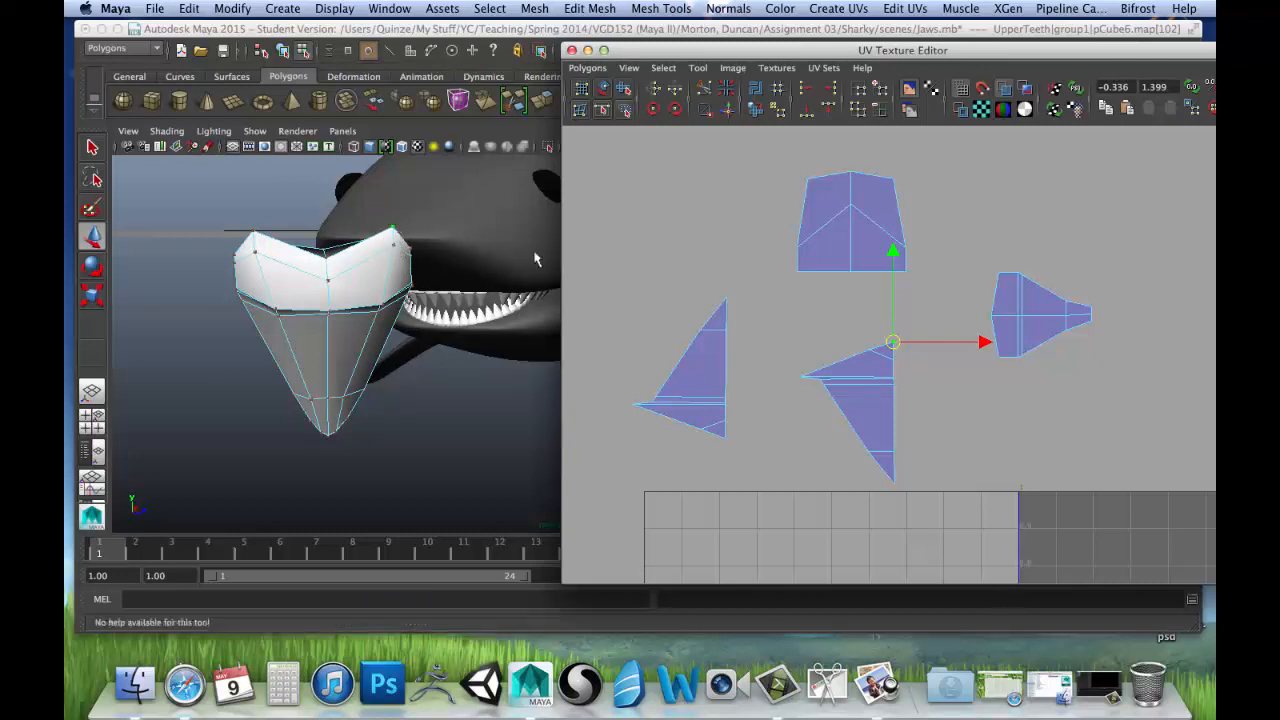
drag(893, 344, 867, 339)
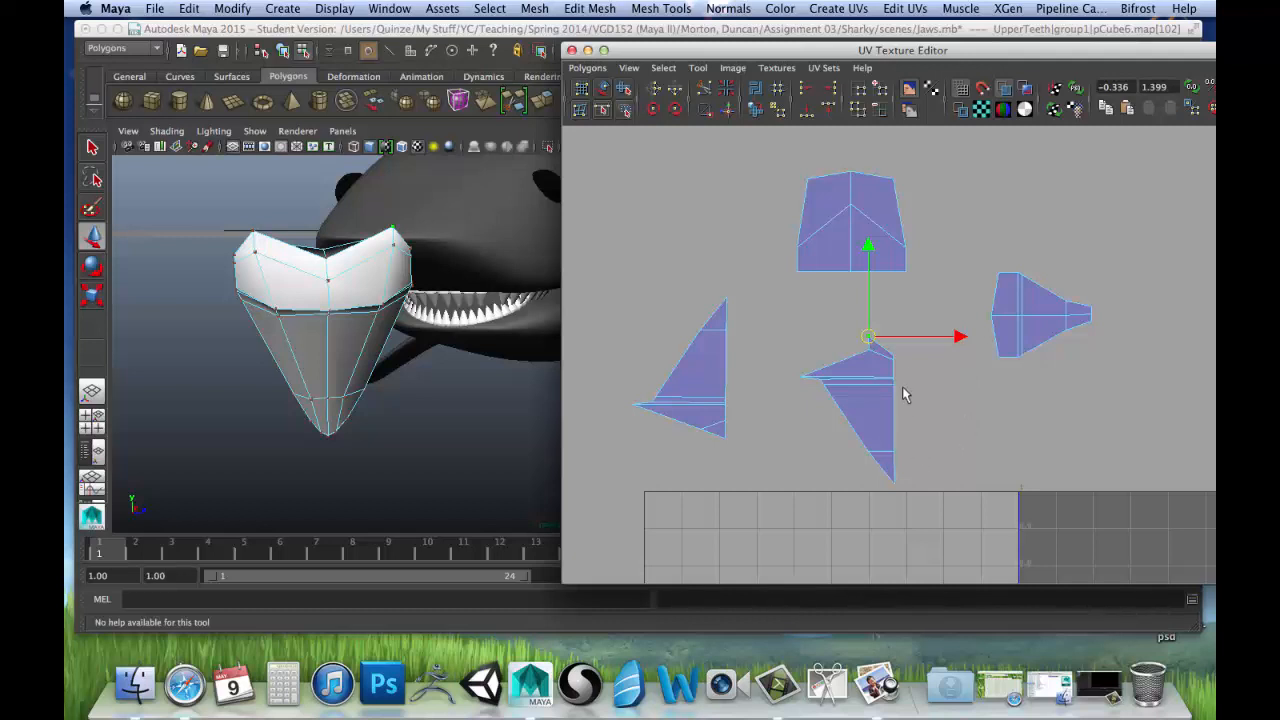
Select the UV just below the relocated corner on the shell's straight edge and nudge it slightly up and left.
click(894, 360)
right_click(876, 386)
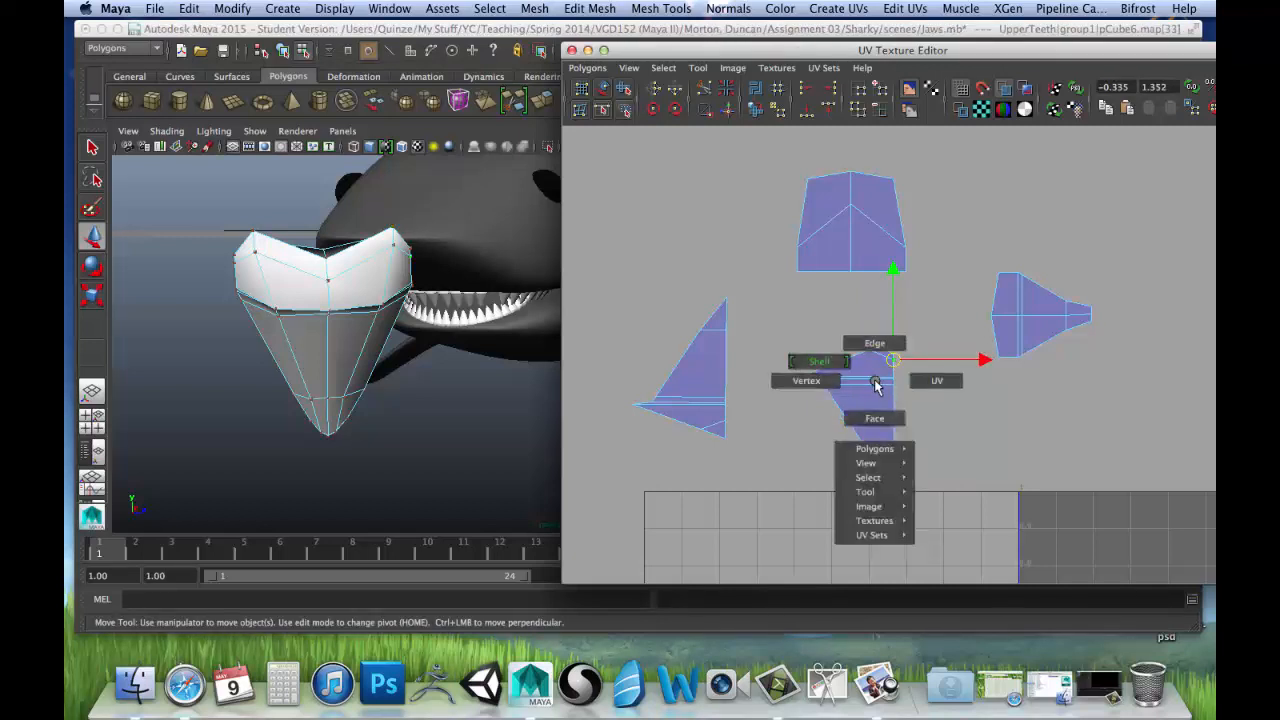
right_drag(876, 386, 932, 378)
click(891, 366)
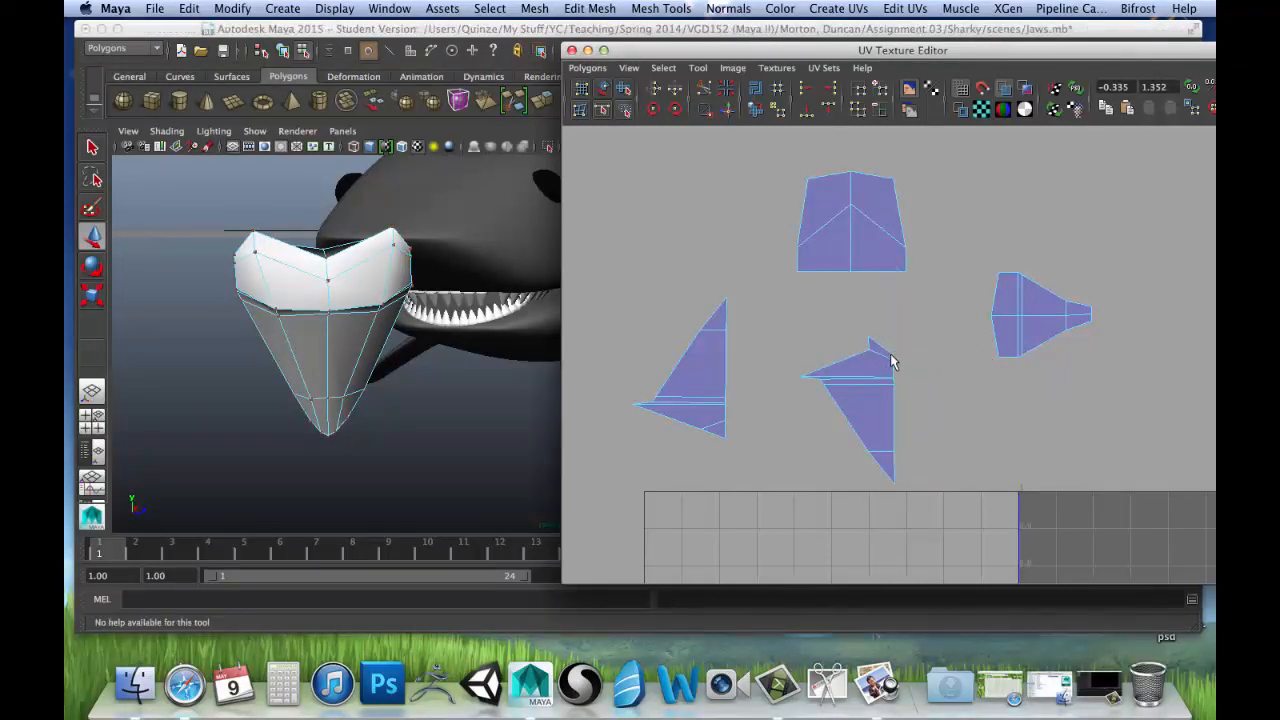
click(892, 357)
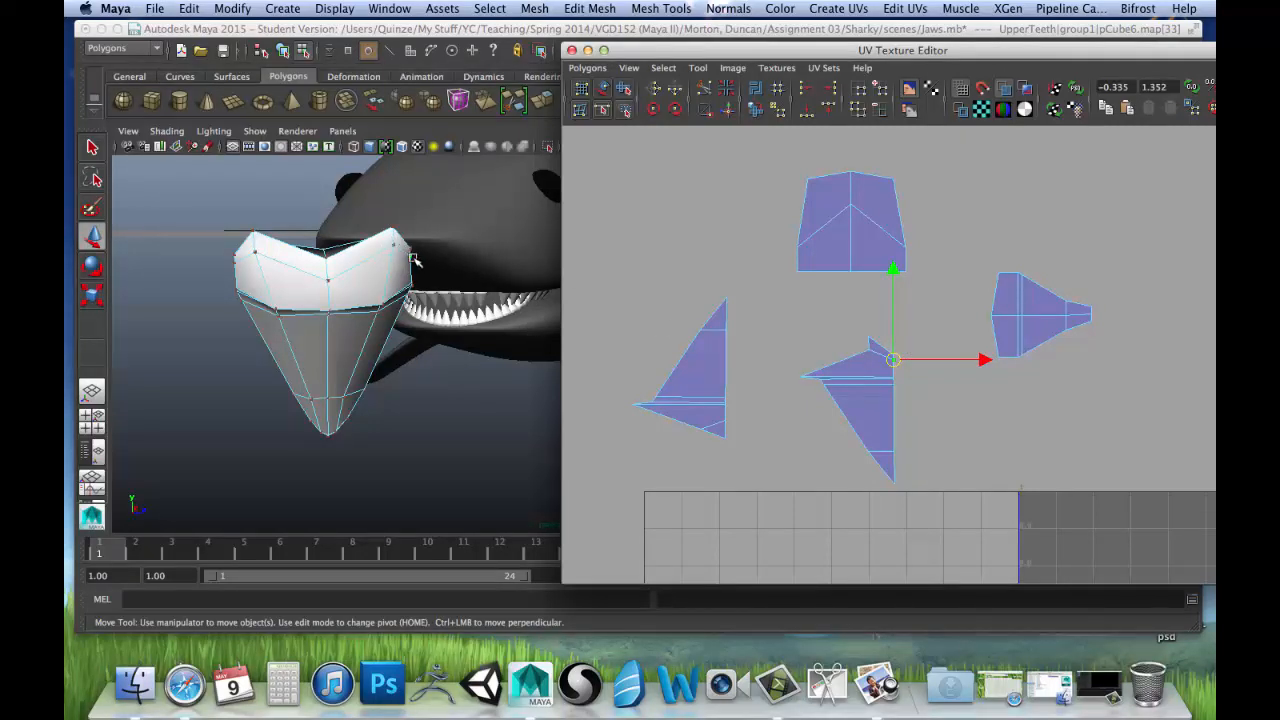
click(884, 343)
click(892, 354)
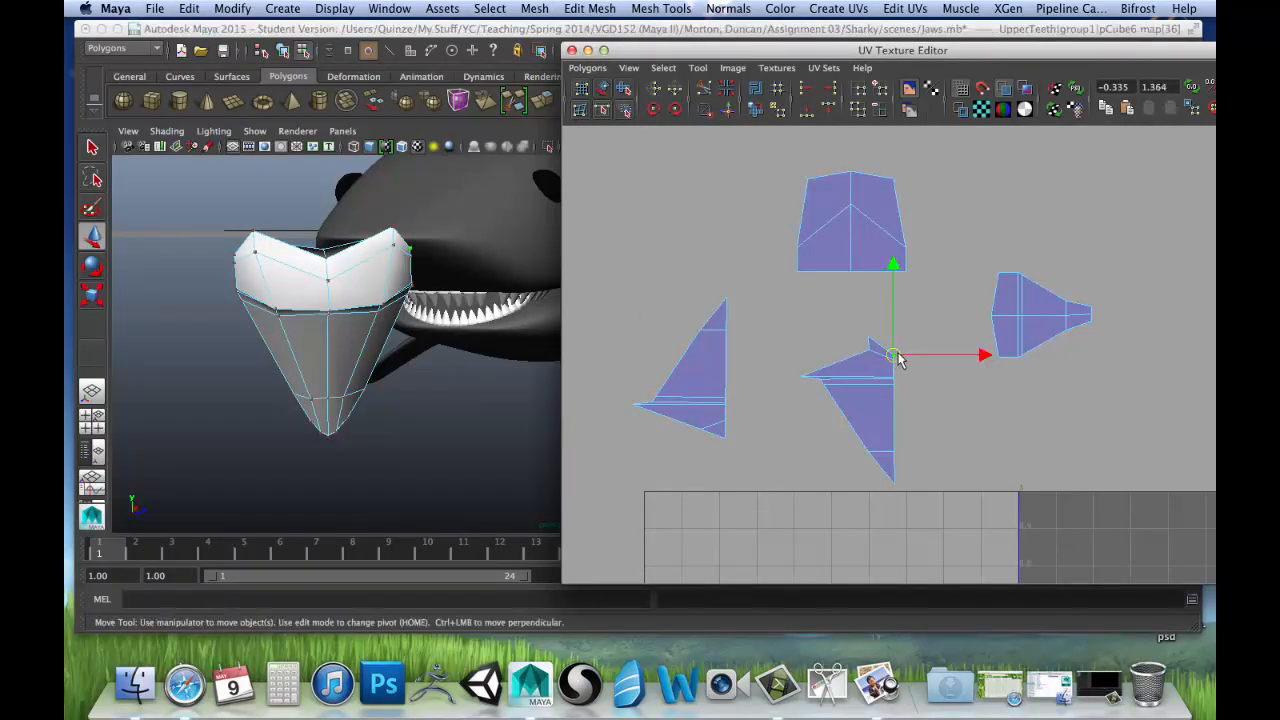
drag(894, 356, 893, 354)
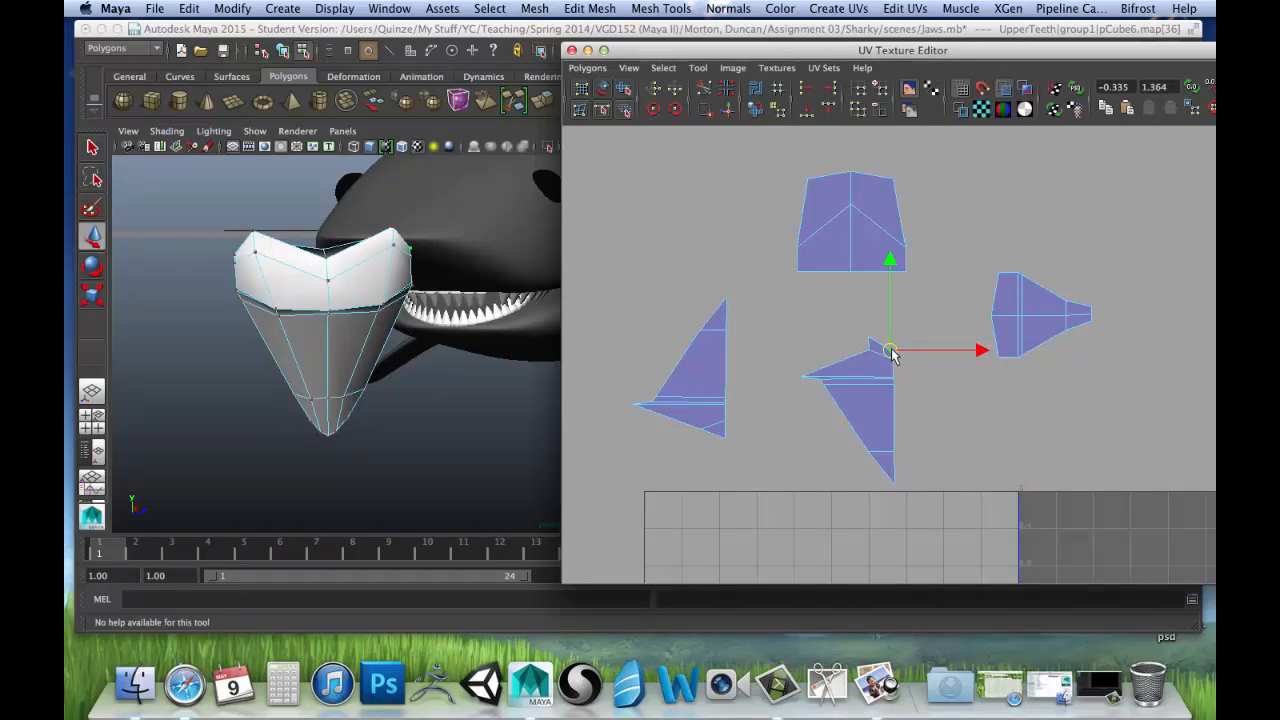
click(905, 390)
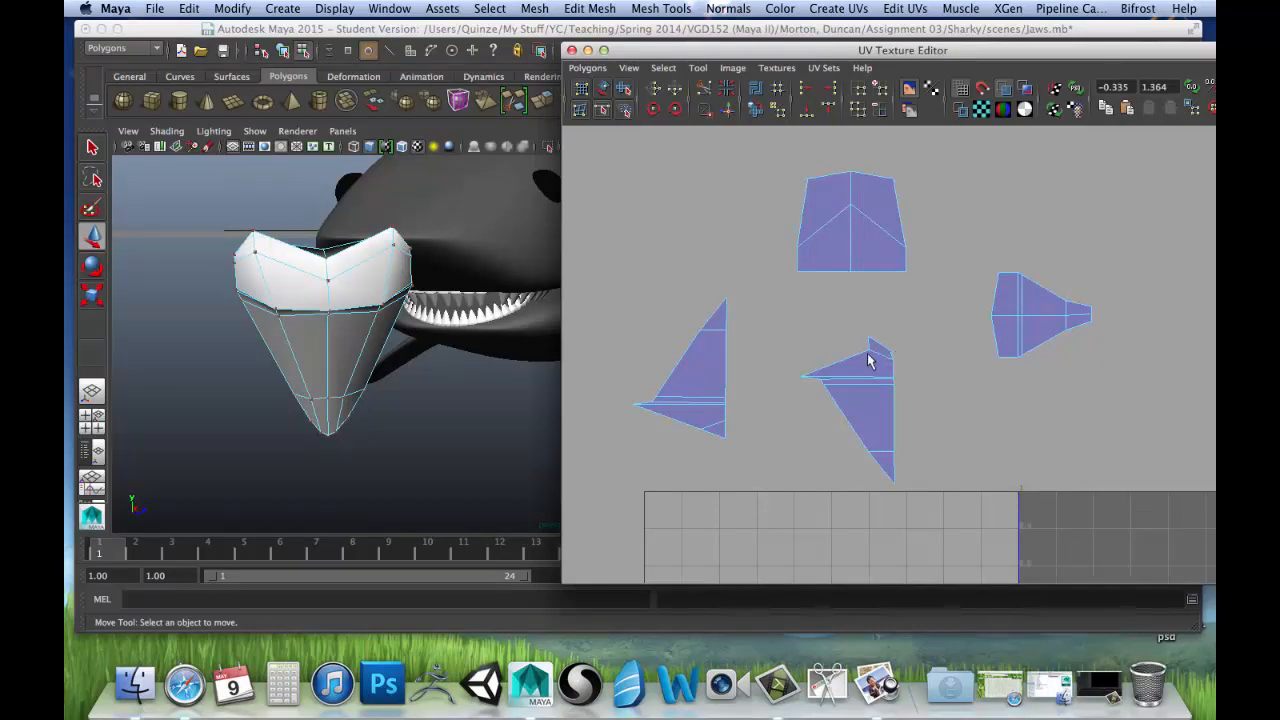
Move the UV at the shell's left tip horizontally right until it sits below the slanted edge's inner UV.
click(802, 375)
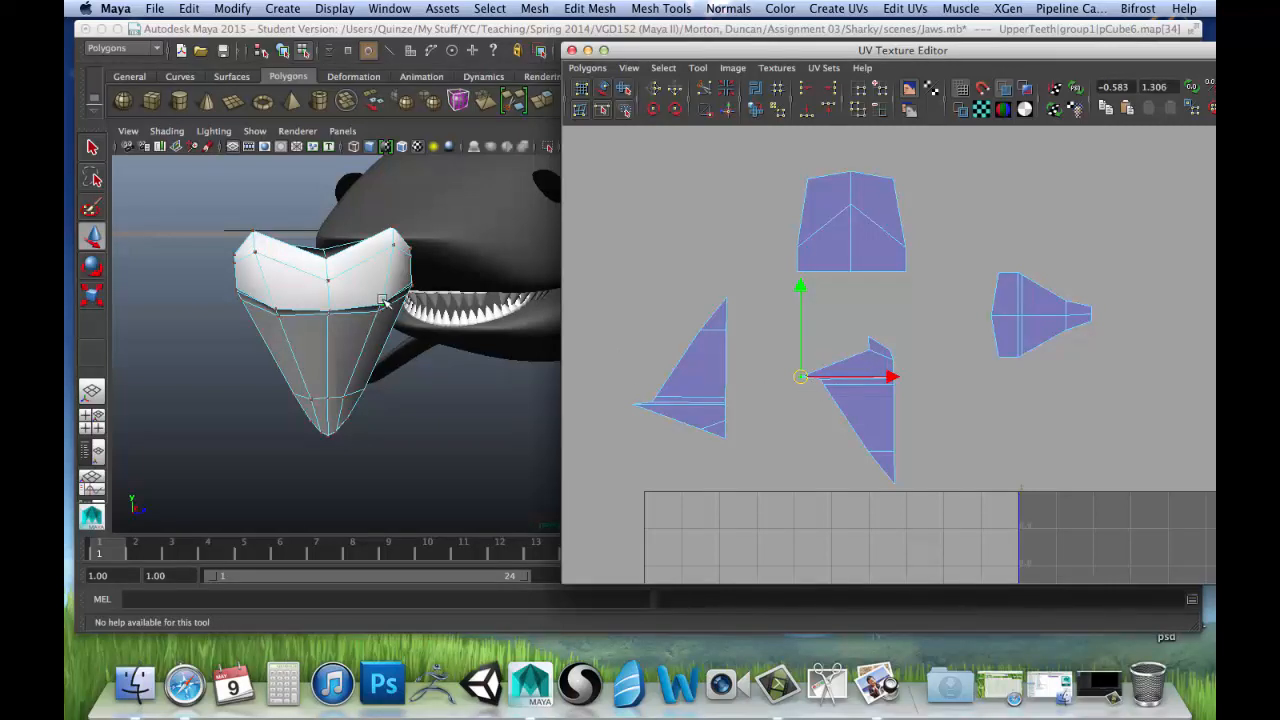
alt+drag(380, 306, 384, 233)
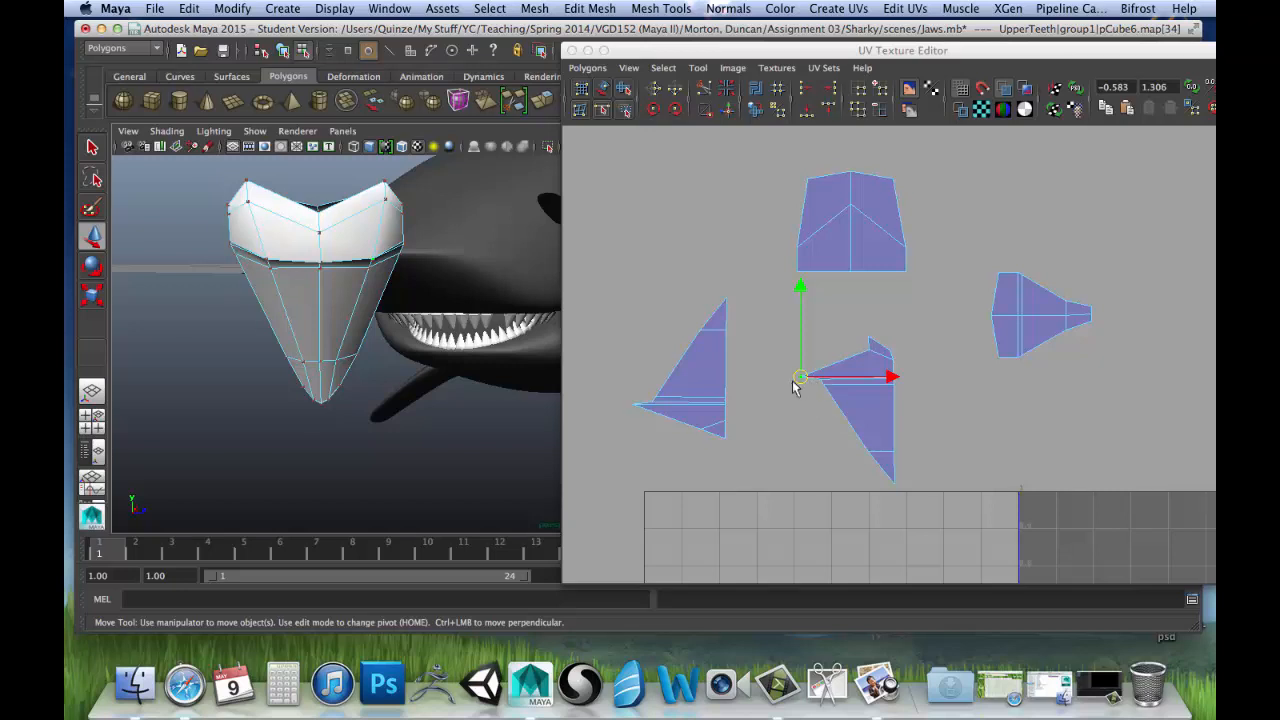
drag(889, 379, 953, 383)
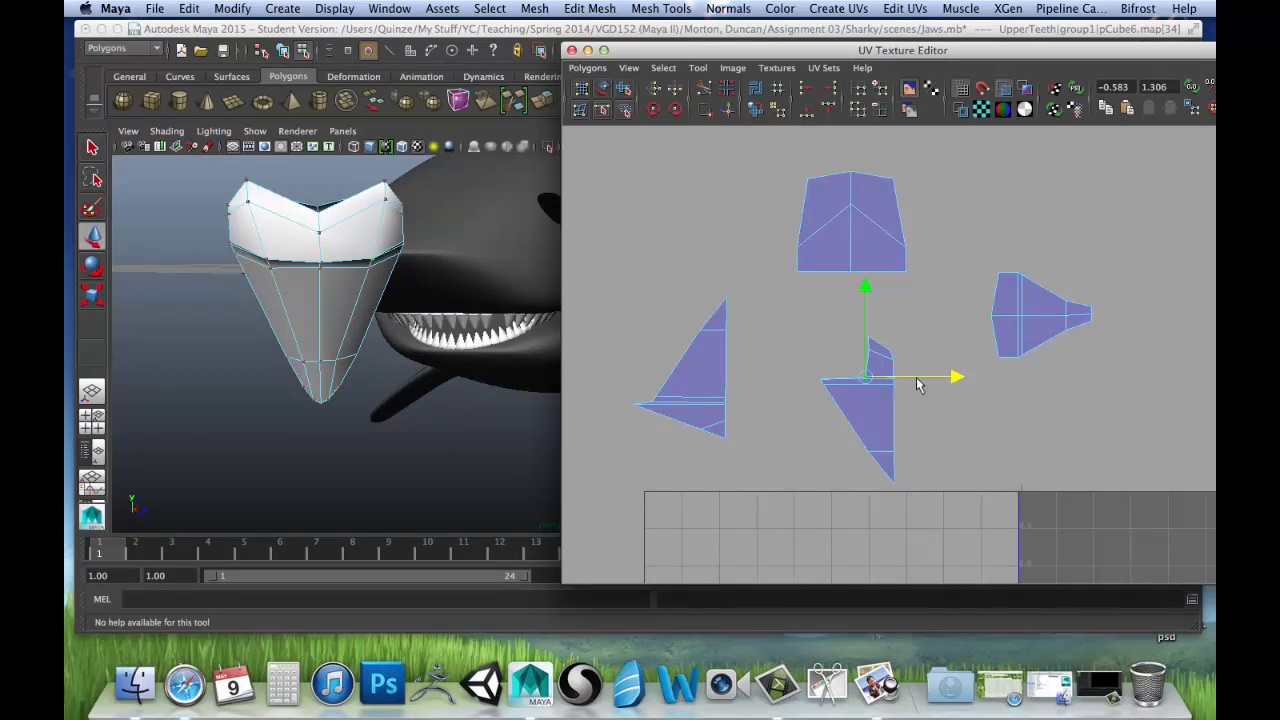
Select the upper UV at the shell's new left tip, locate it on the tooth, and move it right under the previous one.
click(829, 363)
click(822, 380)
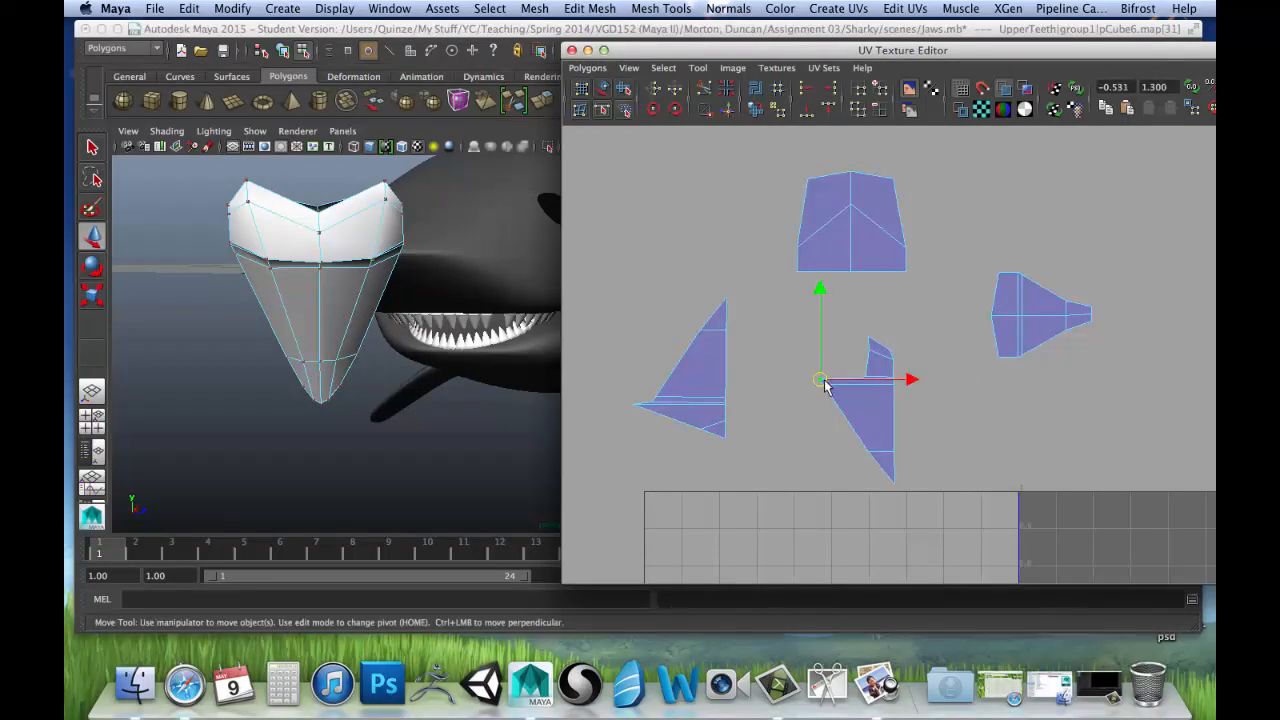
alt+drag(422, 315, 426, 217)
alt+middle_drag(426, 217, 430, 278)
alt+drag(430, 278, 423, 254)
alt+middle_drag(423, 254, 426, 357)
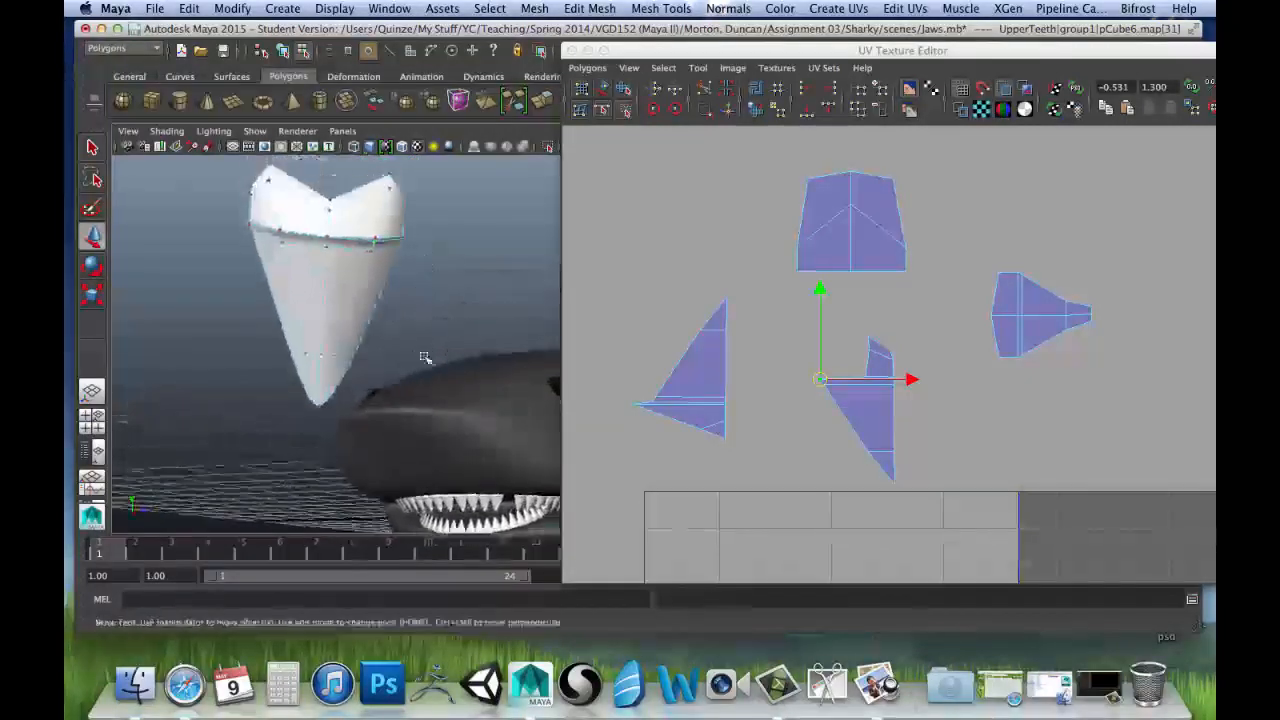
click(374, 240)
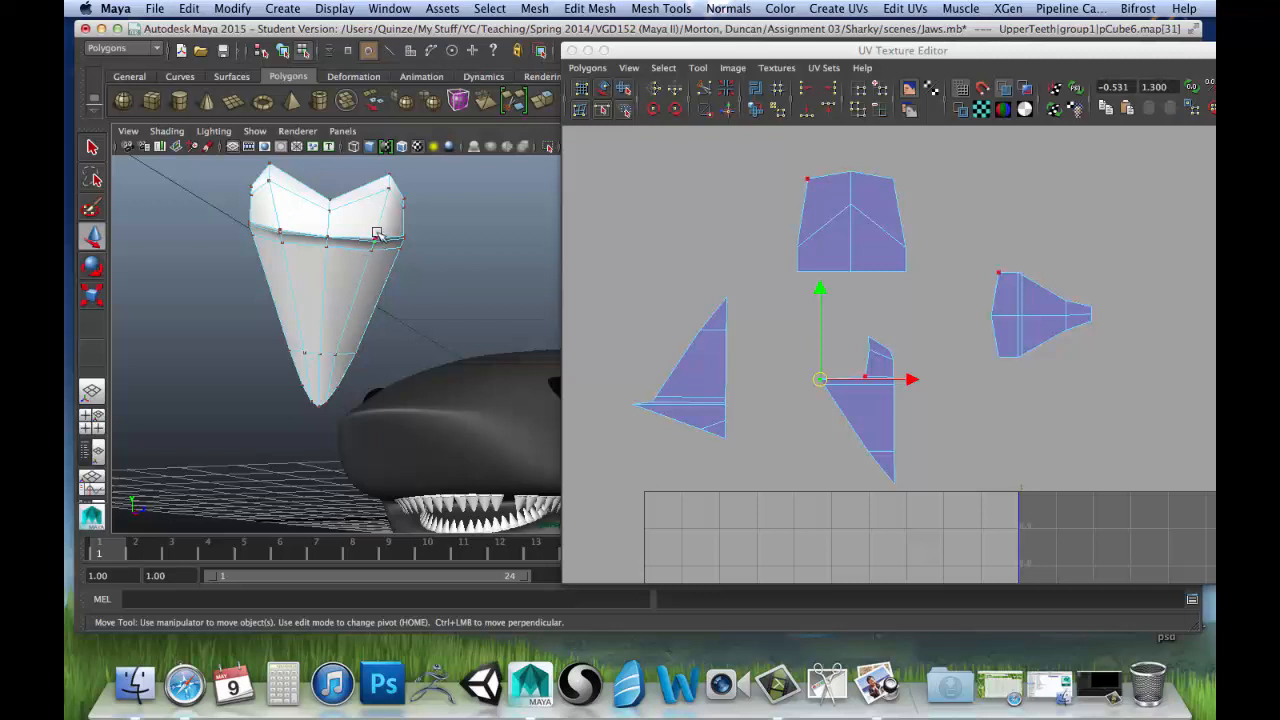
click(370, 251)
drag(910, 380, 957, 388)
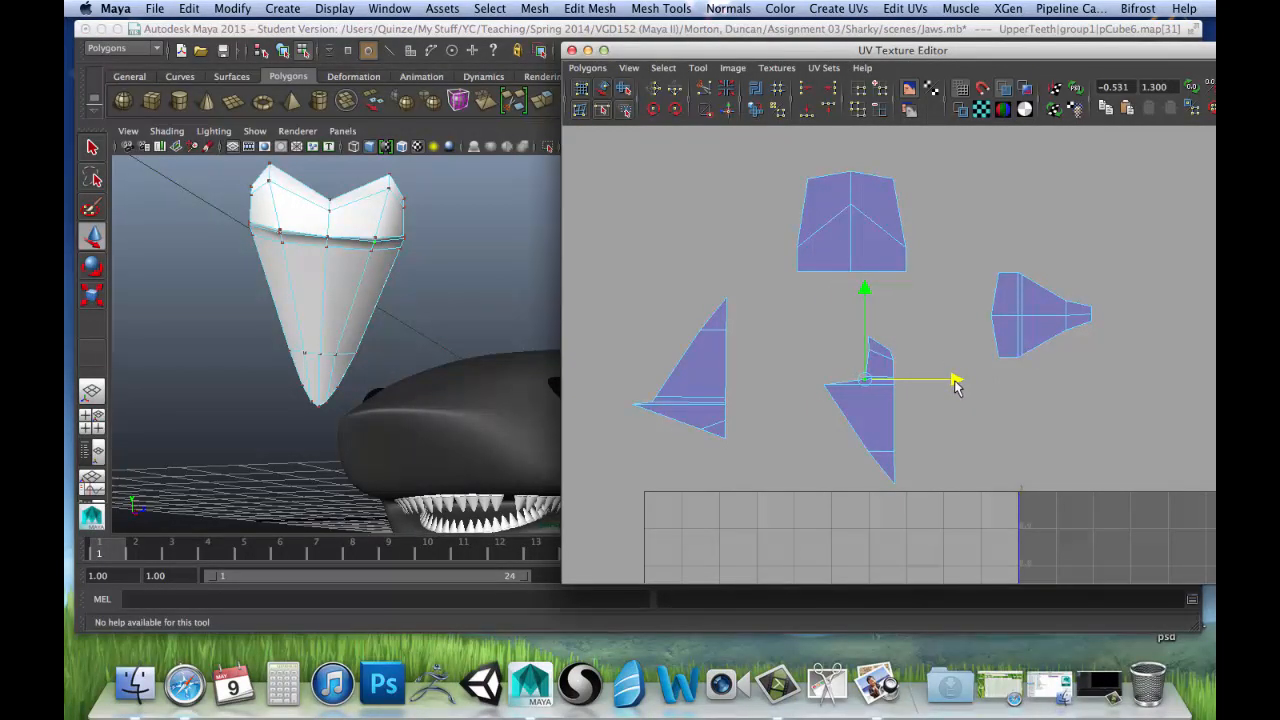
Move the remaining UV at the triangular shell's left tip horizontally right, directly beneath the UVs already relocated.
click(826, 386)
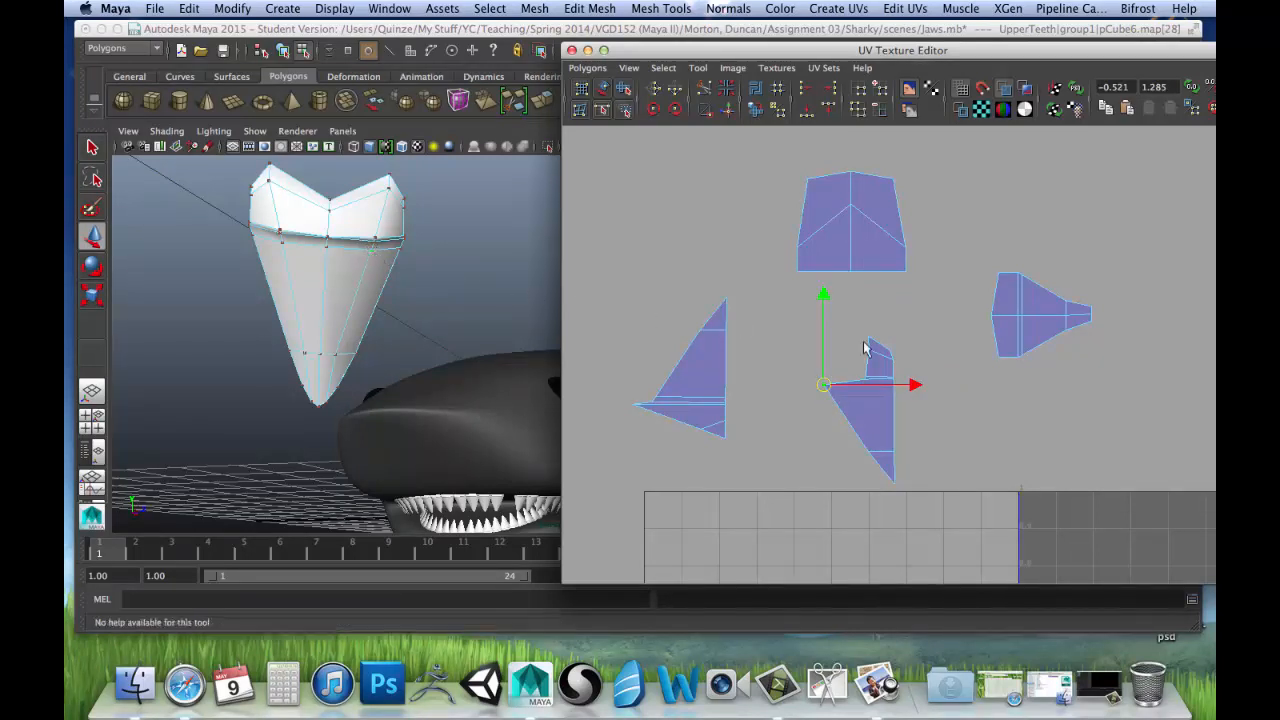
drag(915, 384, 953, 387)
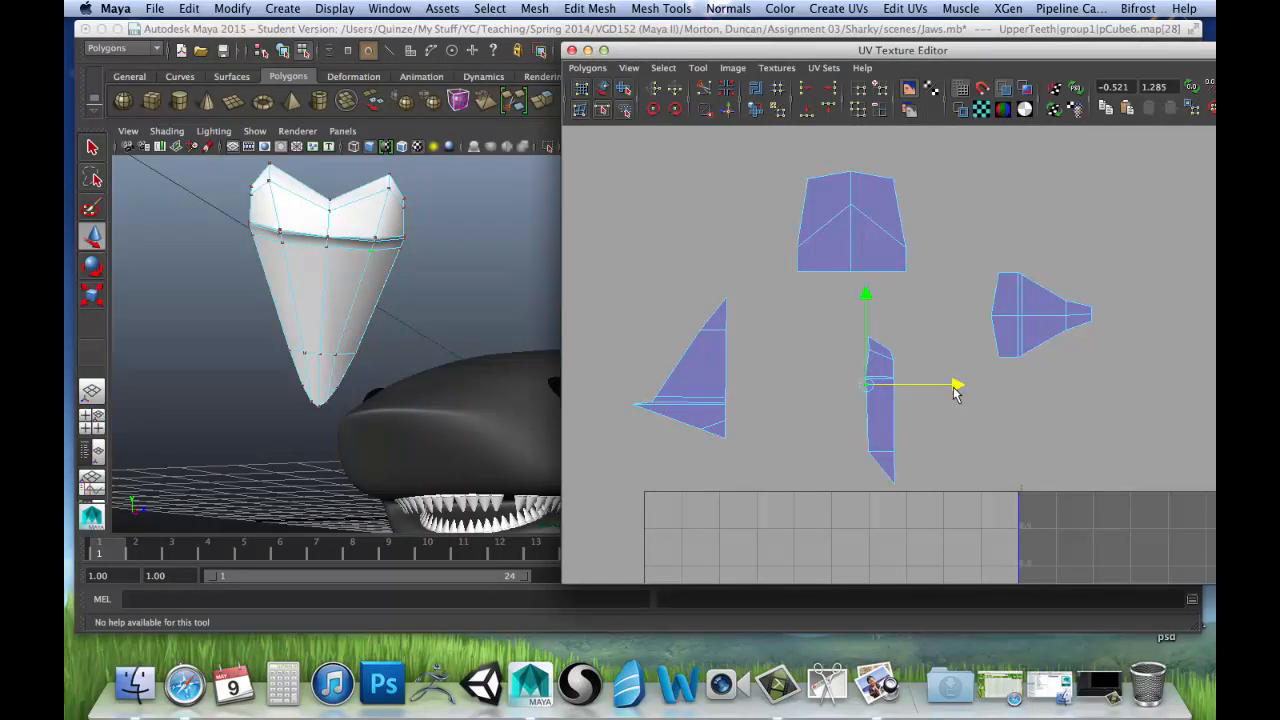
click(902, 372)
Nudge the upper and middle UVs of the ridge band on the shell's right edge slightly outward.
scroll(903, 367, up, 6)
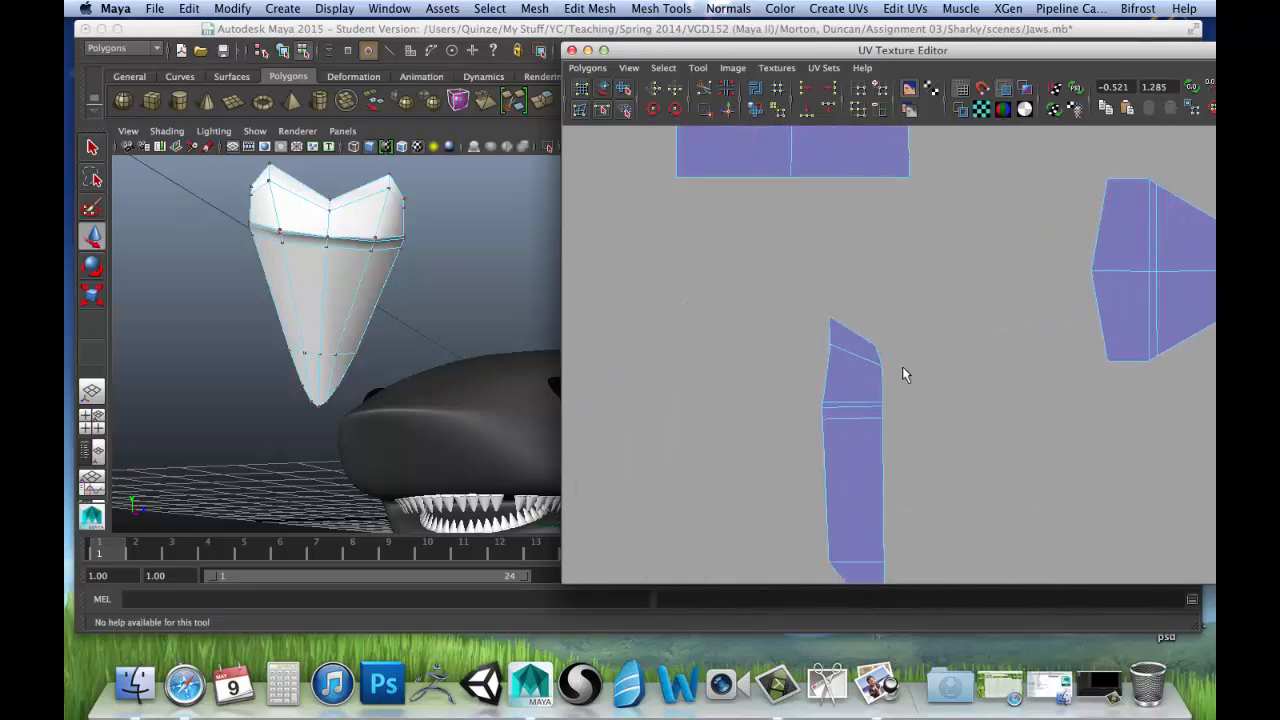
click(881, 404)
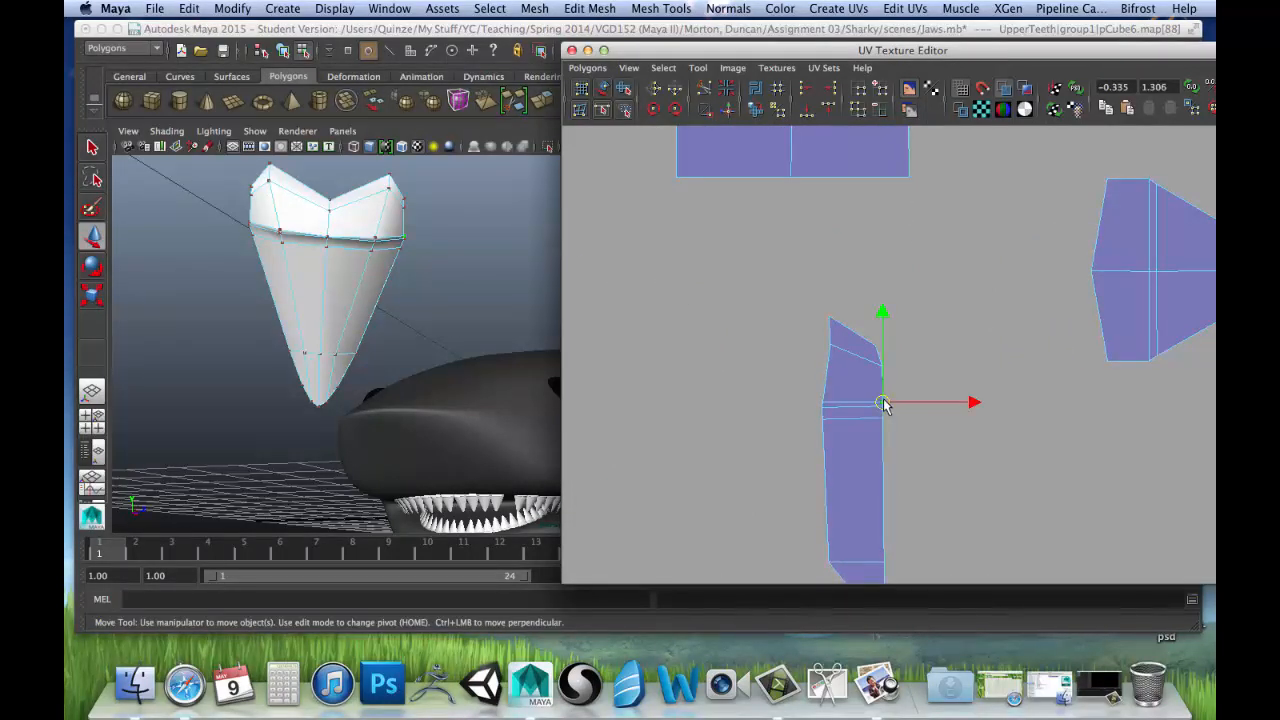
drag(884, 404, 892, 404)
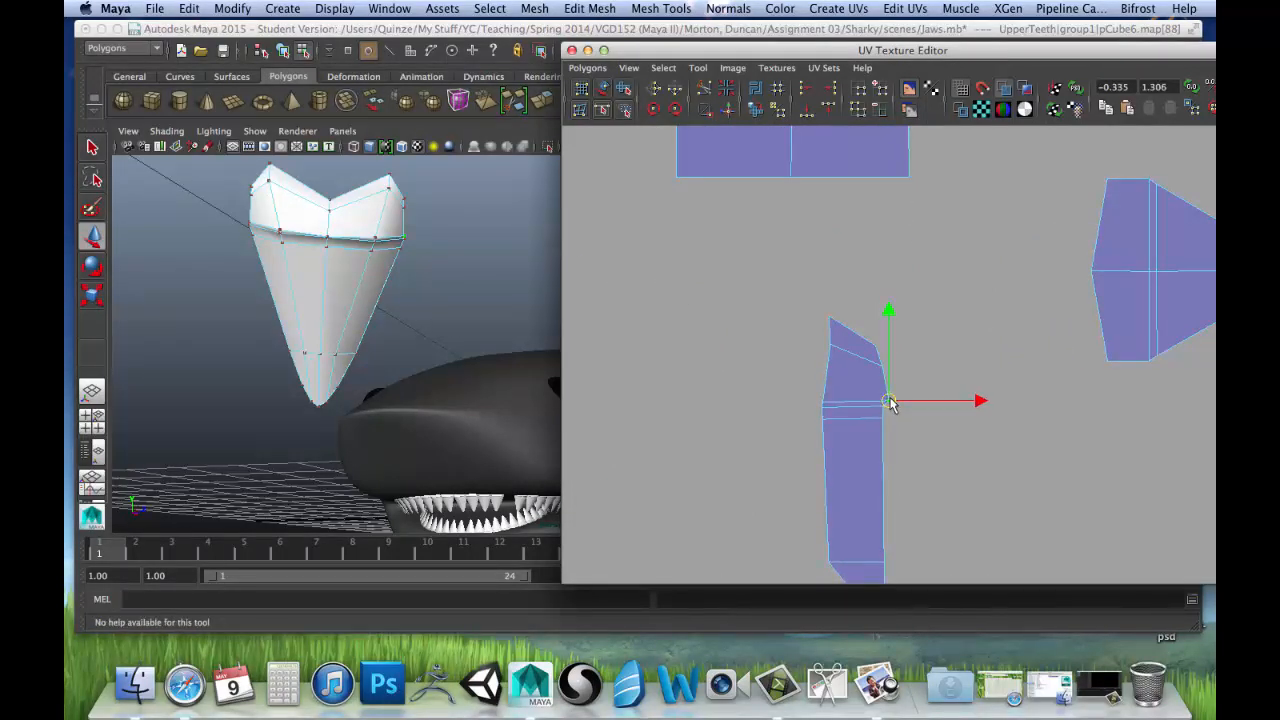
click(891, 412)
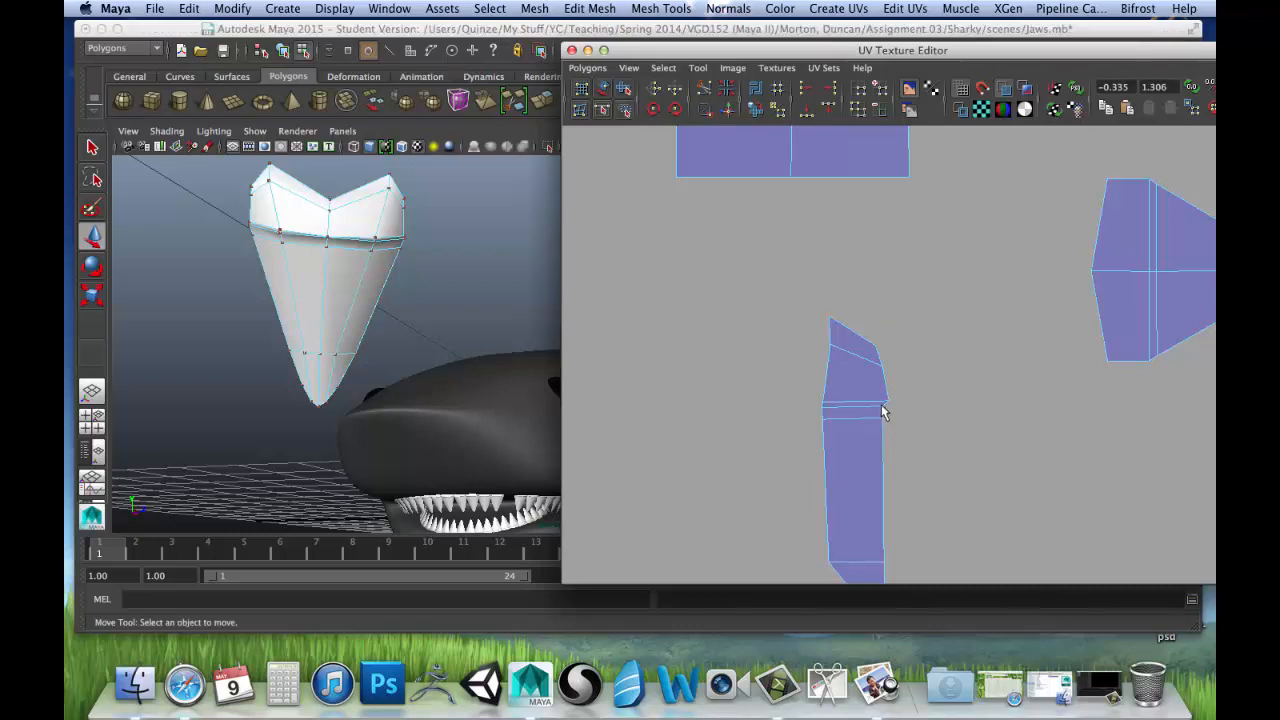
click(881, 404)
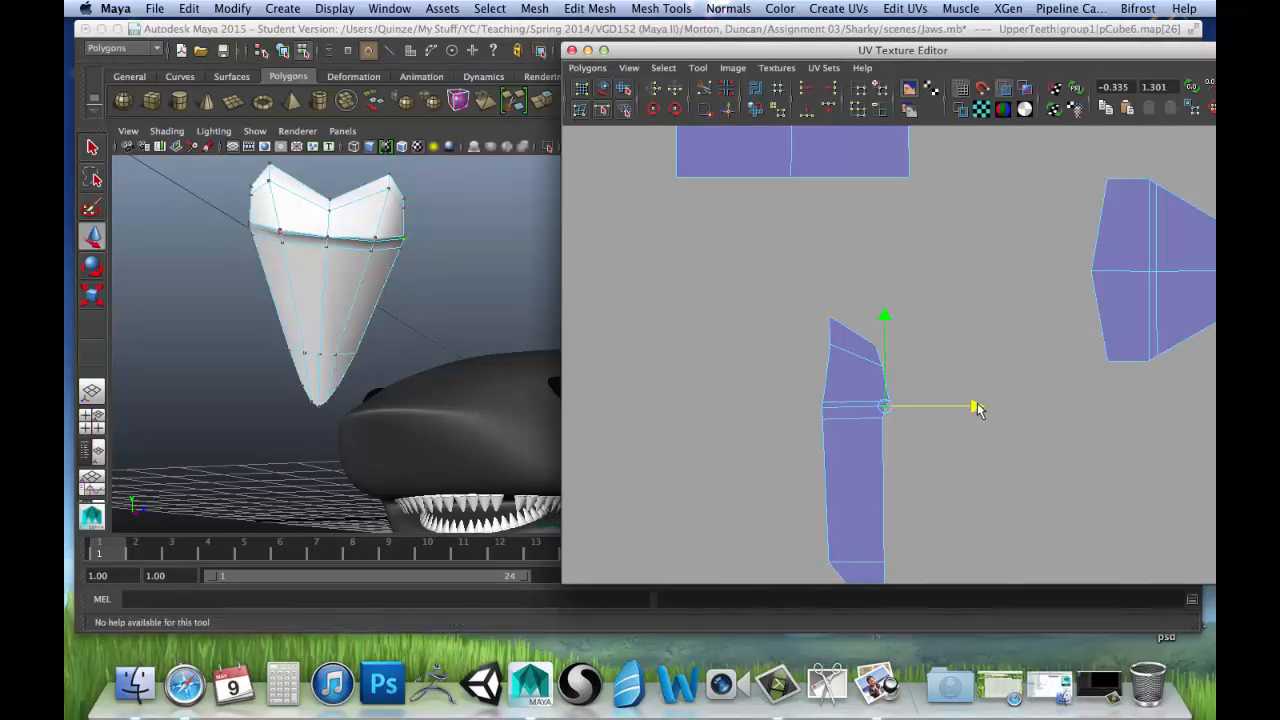
drag(977, 404, 979, 404)
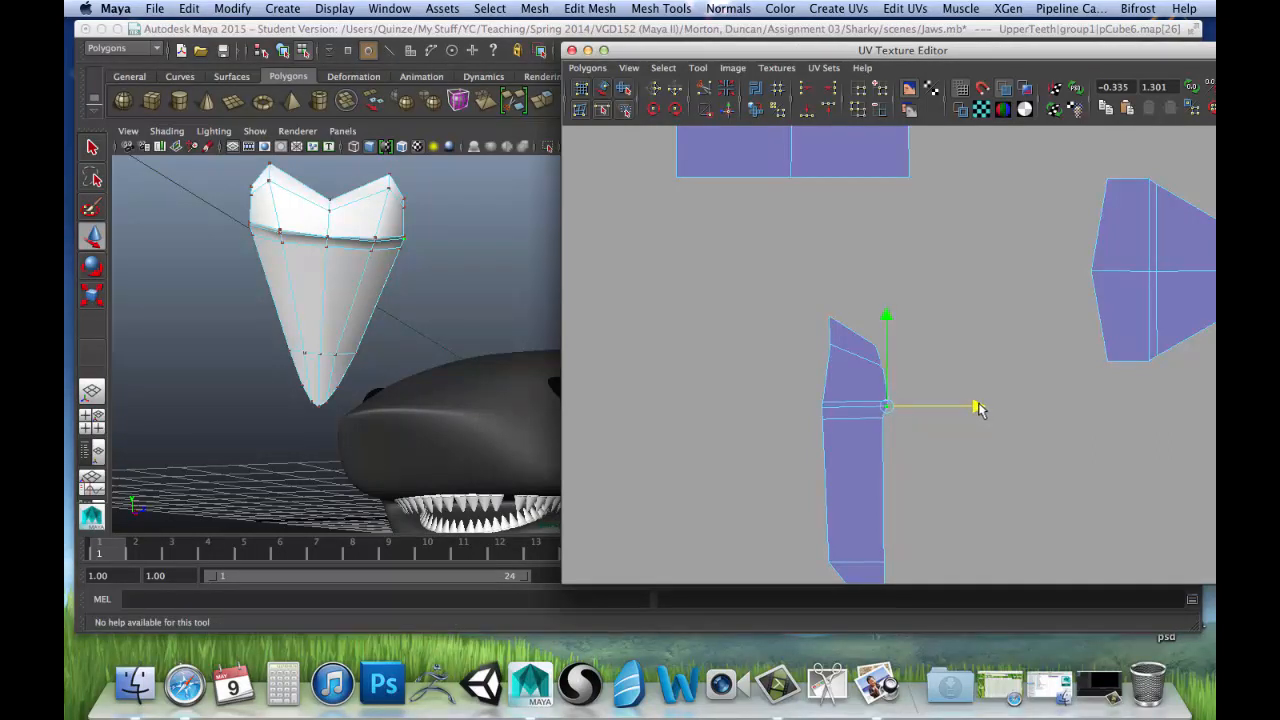
Shift the lowest ridge-band UV on the shell's right edge slightly right.
click(910, 425)
click(880, 419)
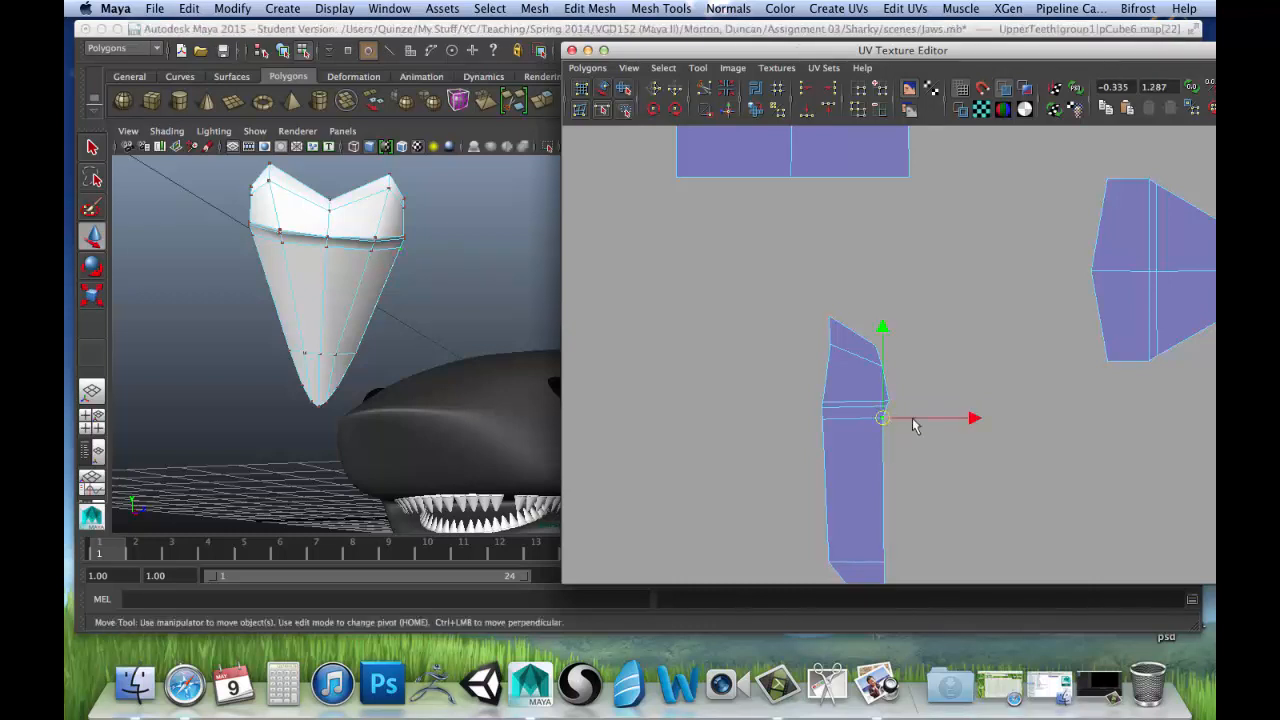
drag(966, 417, 970, 422)
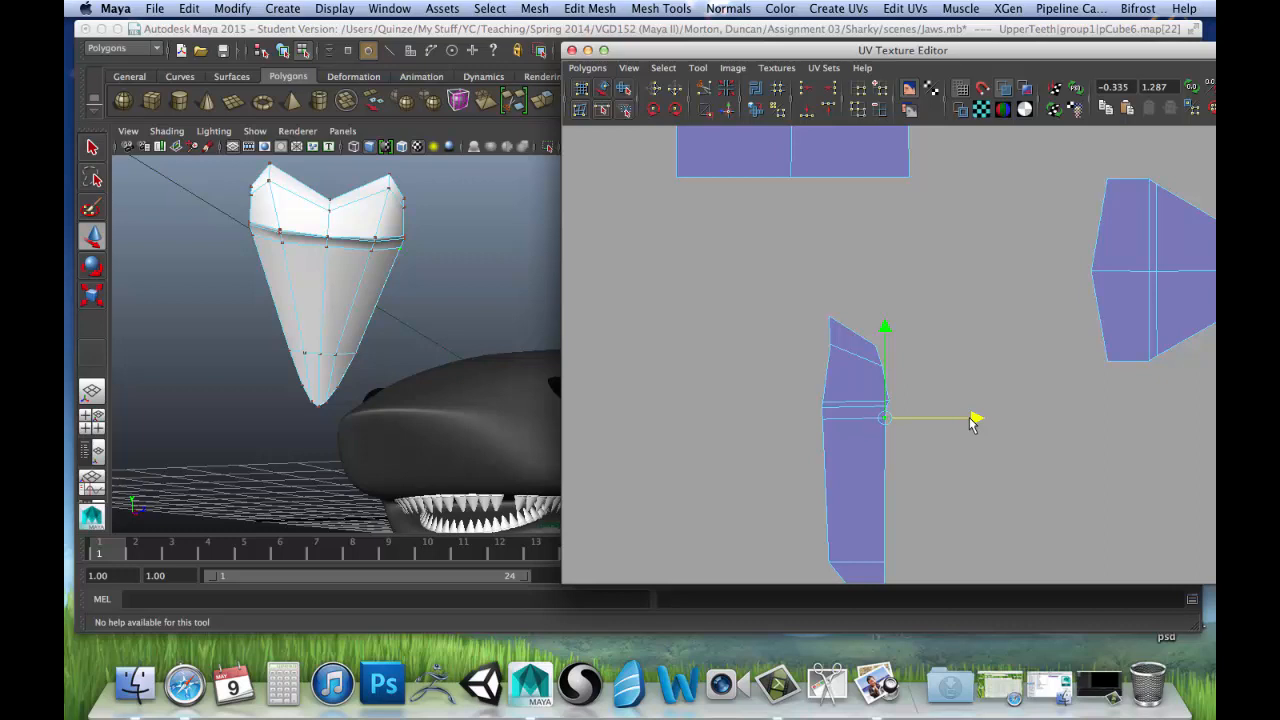
click(925, 410)
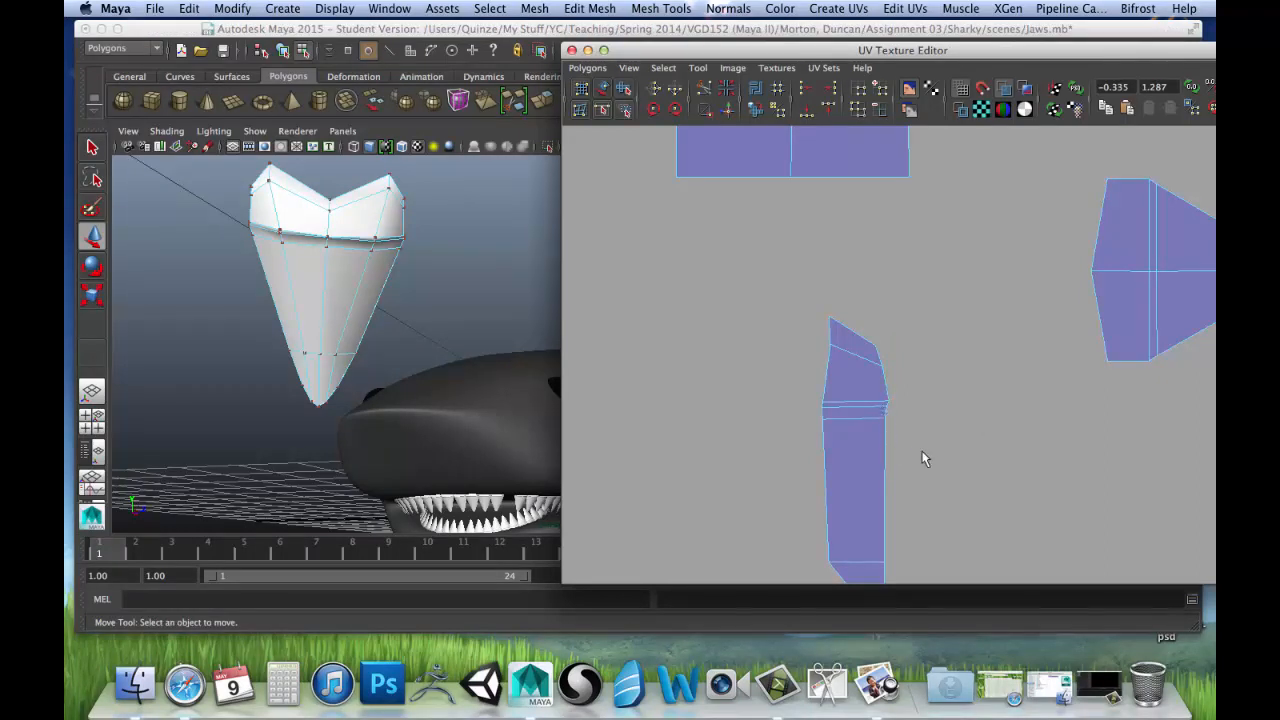
Slant the shell's lower crossing edge inward by moving its left UV slightly left and its right UV farther left.
alt+middle_drag(936, 426, 940, 347)
alt+right_drag(940, 347, 791, 414)
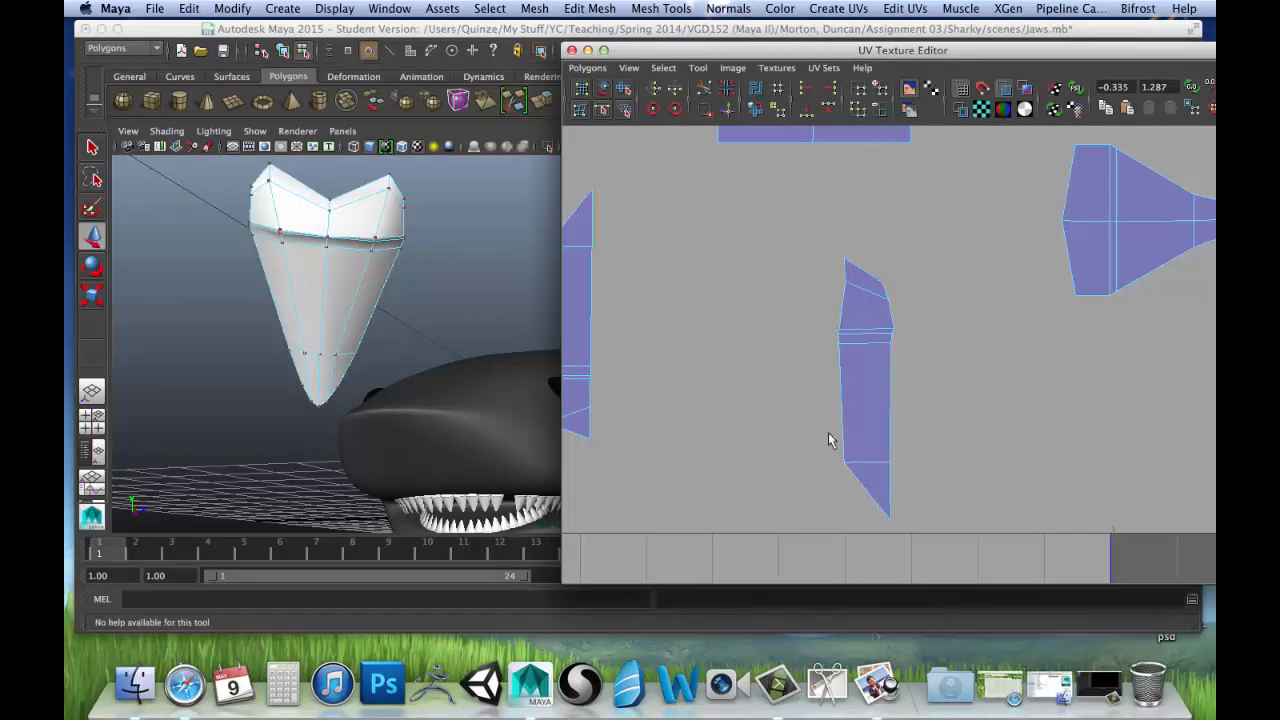
click(844, 463)
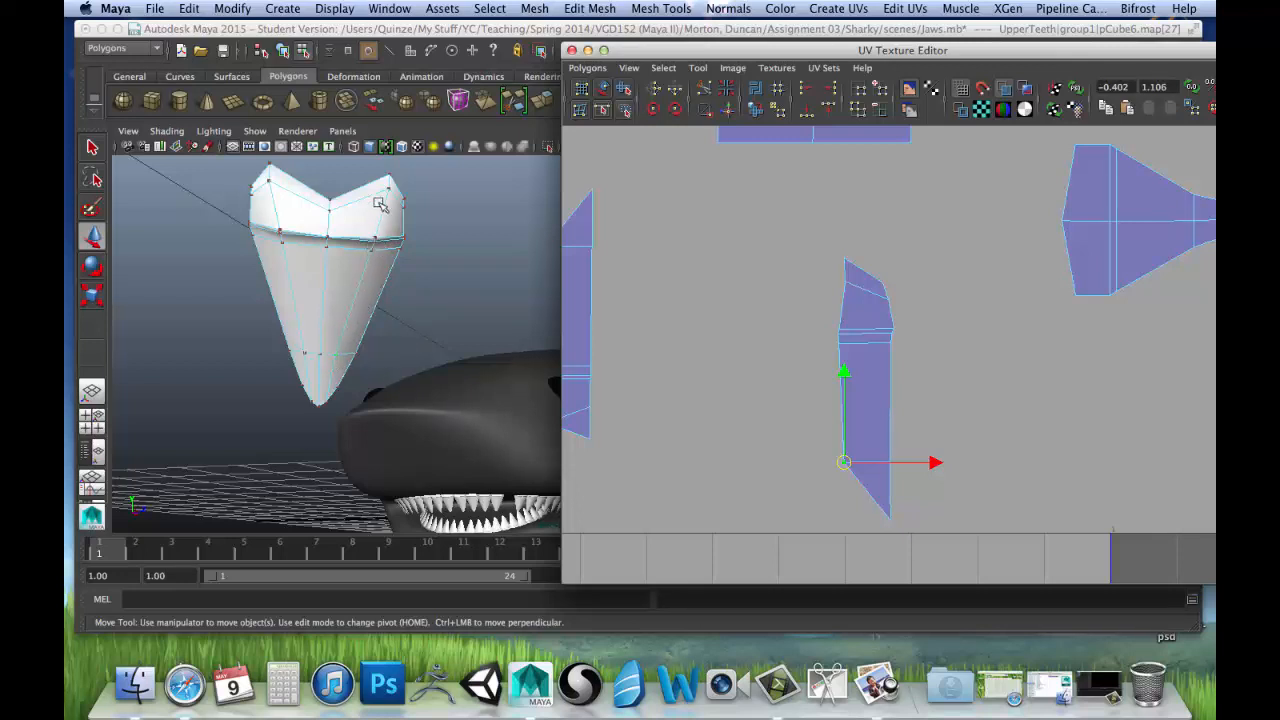
drag(930, 463, 911, 480)
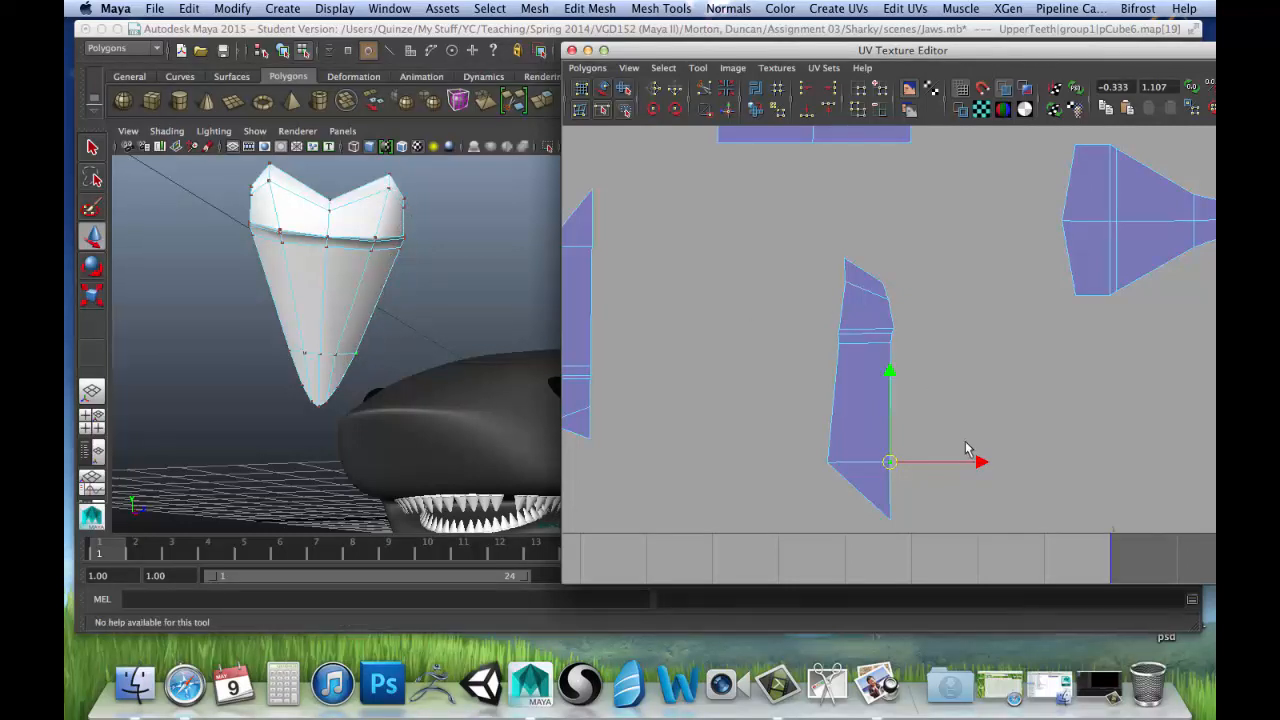
drag(978, 462, 957, 478)
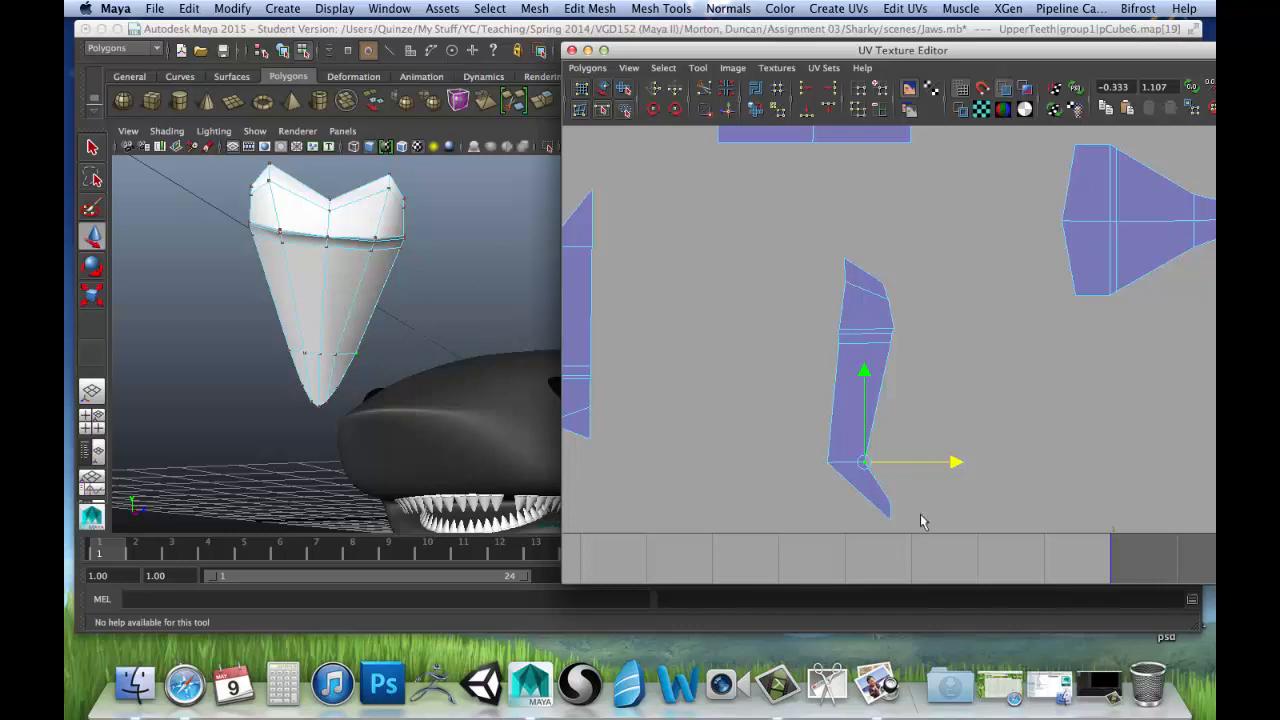
Move the shell's bottom tip UVs left under the lower crossing edge, placing the lowest one just below that edge's left end.
click(889, 512)
drag(890, 508, 855, 510)
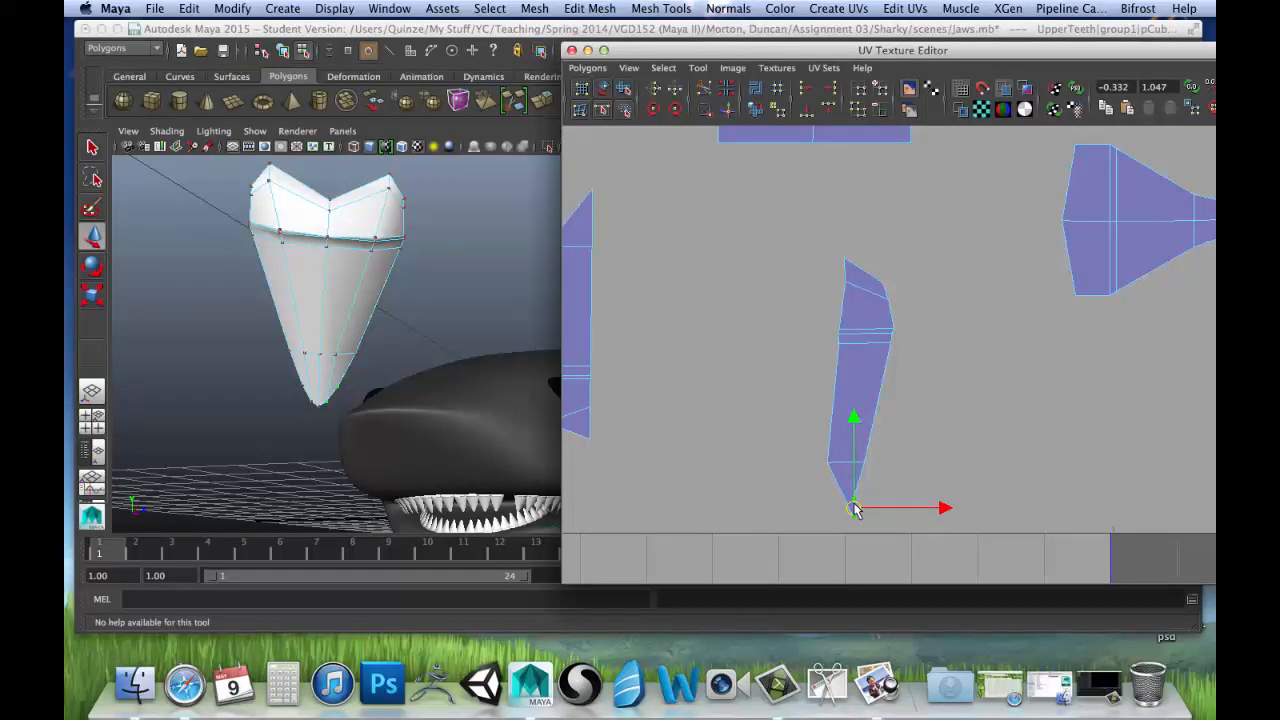
click(873, 503)
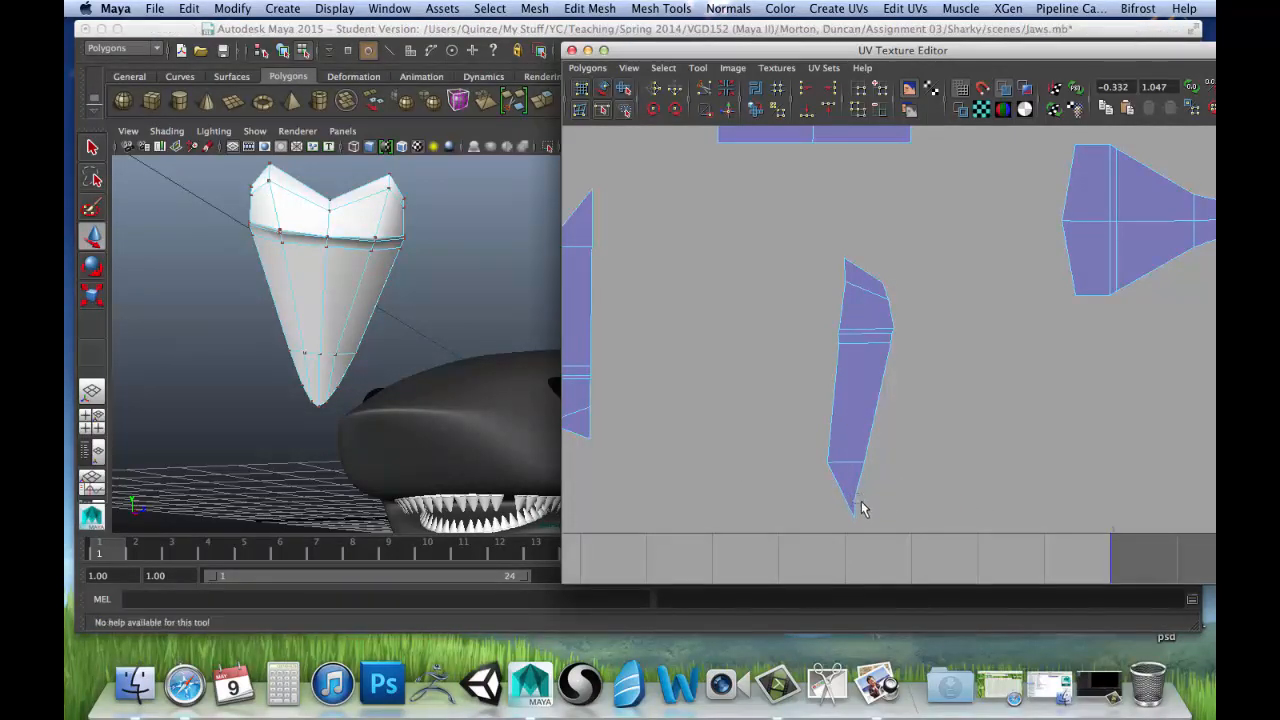
click(857, 508)
click(846, 515)
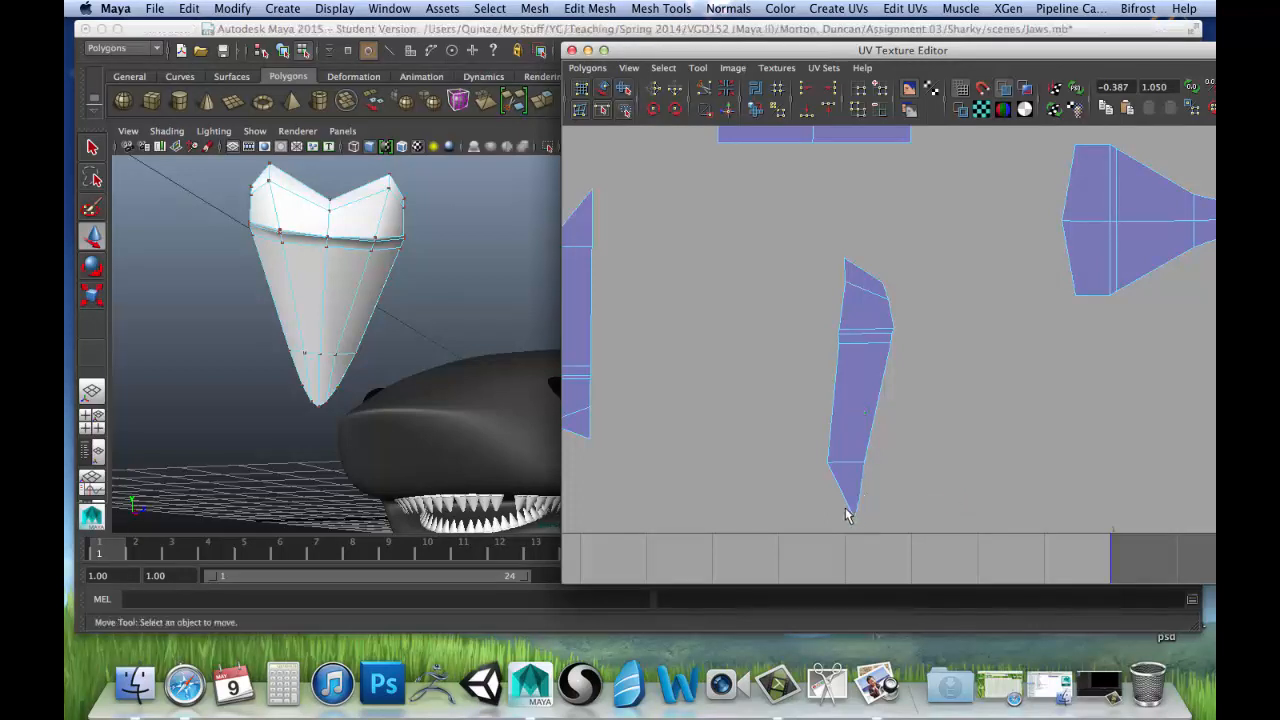
click(857, 515)
drag(857, 515, 826, 514)
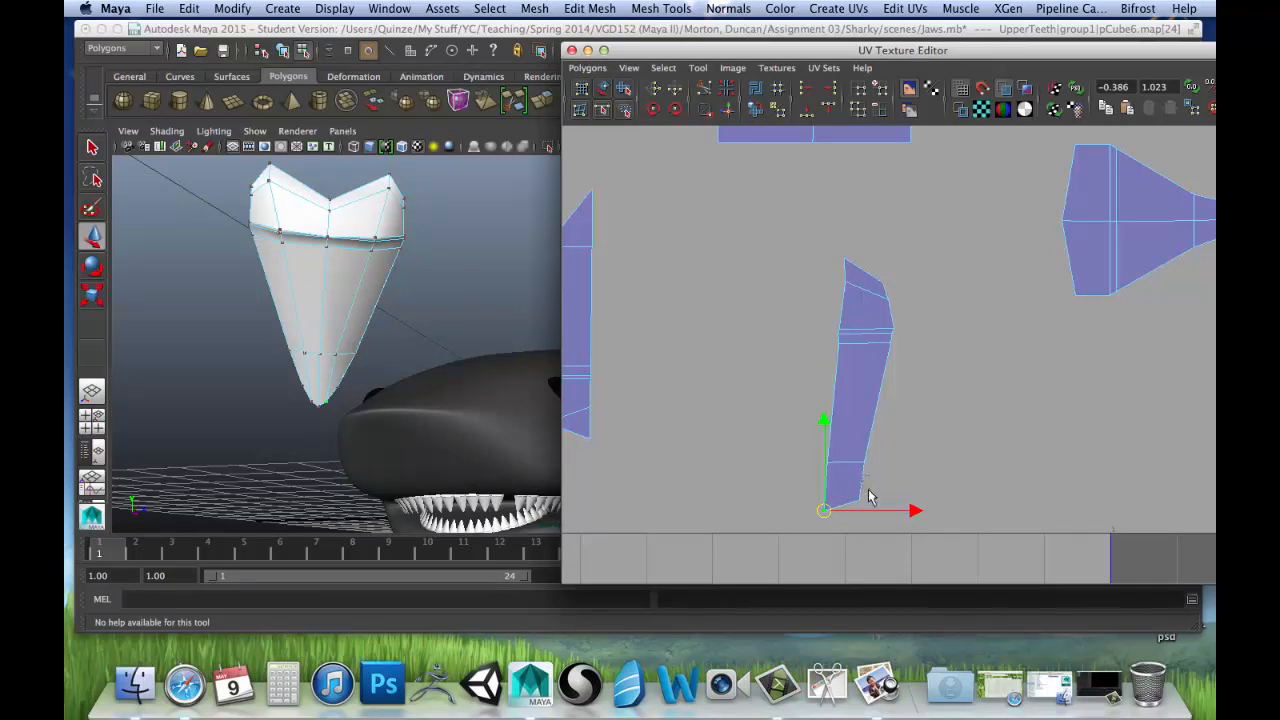
Move the other bottom tip UV left and slightly up so the right edge curves toward the tip.
click(858, 494)
click(858, 501)
drag(865, 503, 841, 500)
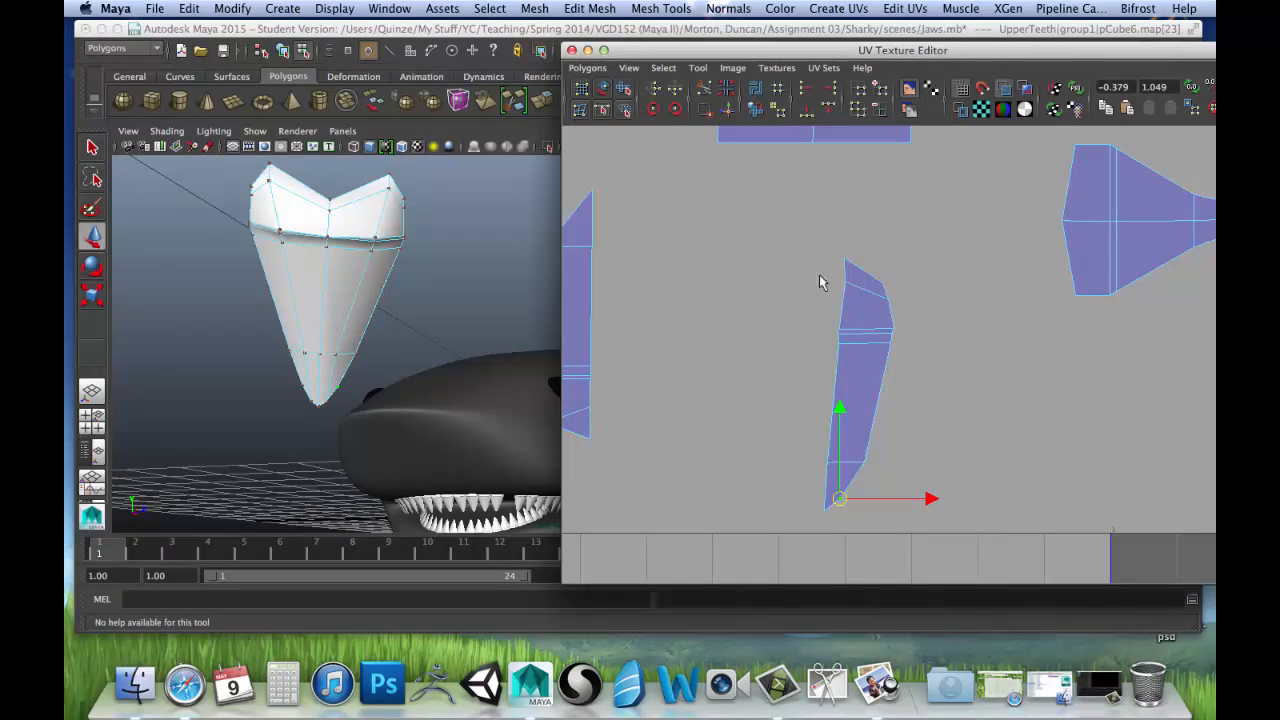
drag(841, 499, 849, 497)
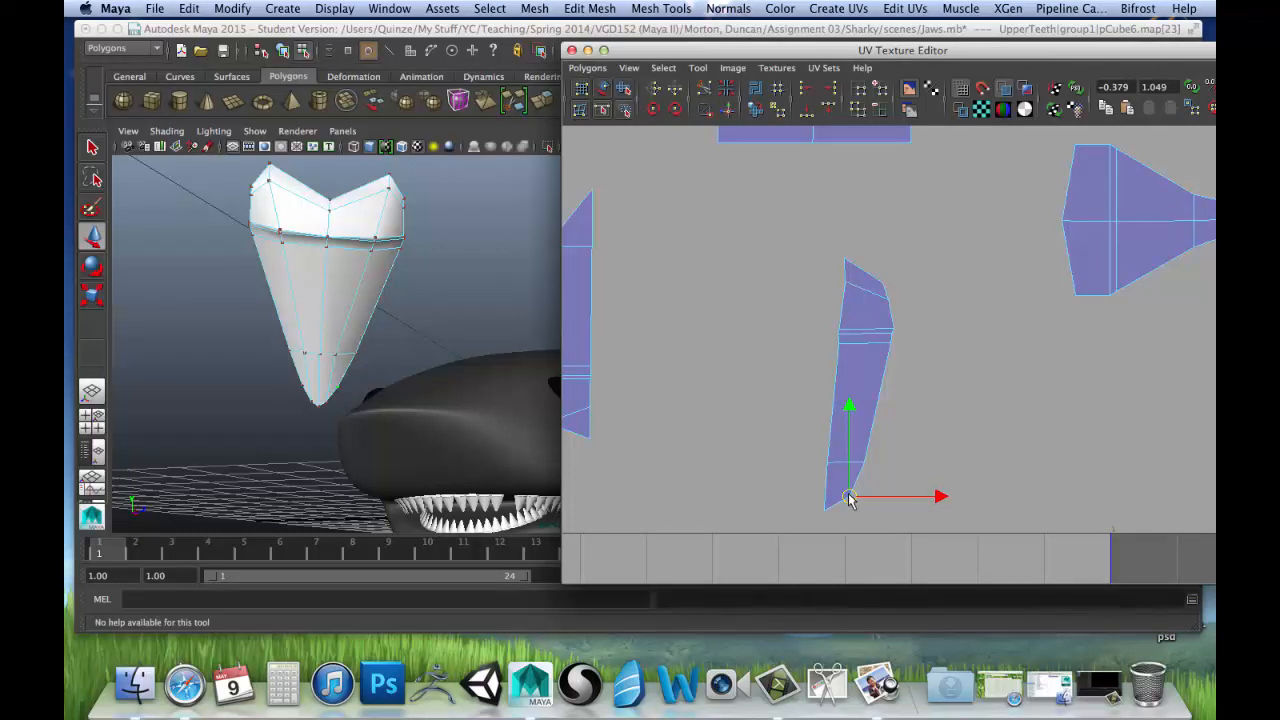
Narrow the shell by moving all its left-edge UVs slightly right, and raise the second UV from the top a little.
drag(815, 232, 847, 533)
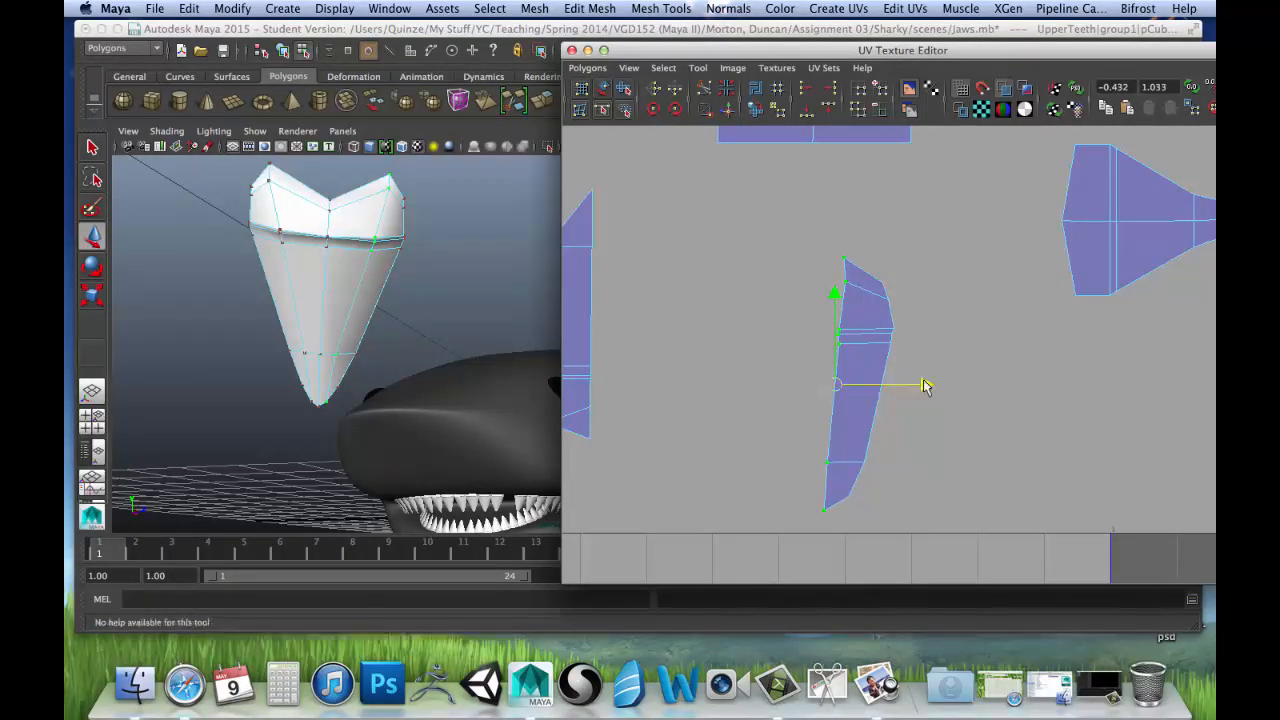
drag(925, 387, 937, 390)
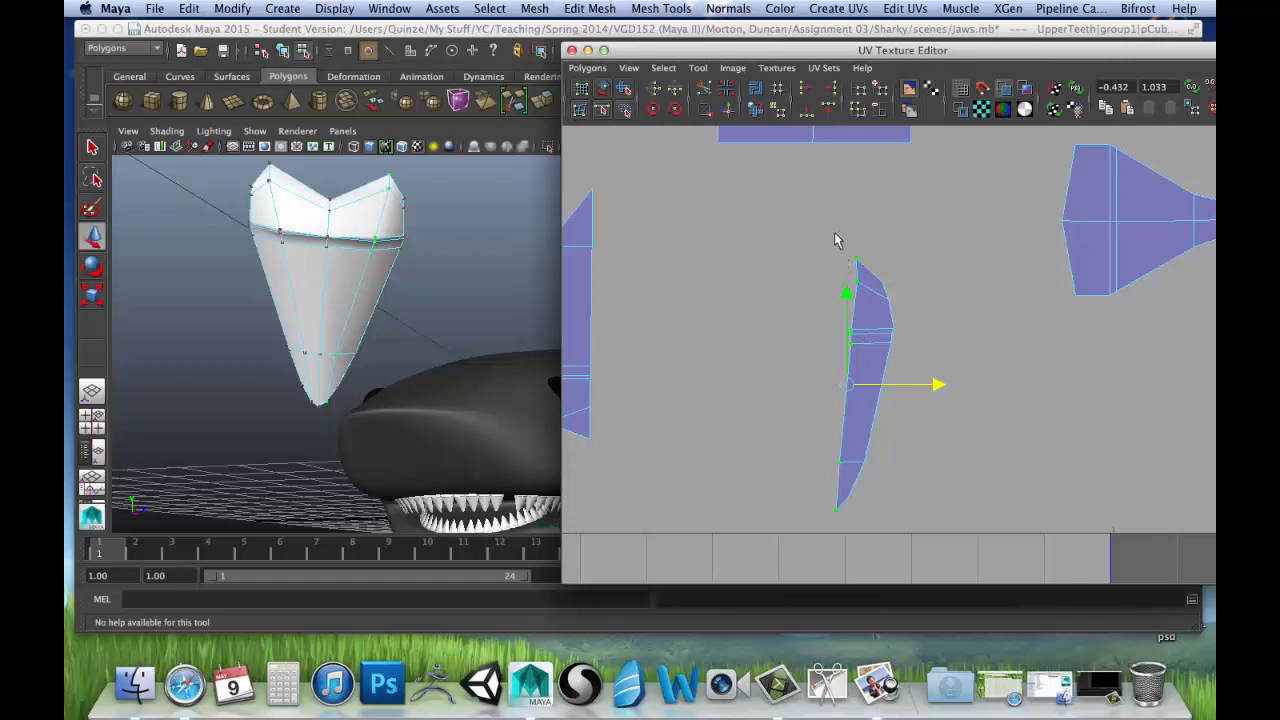
click(858, 288)
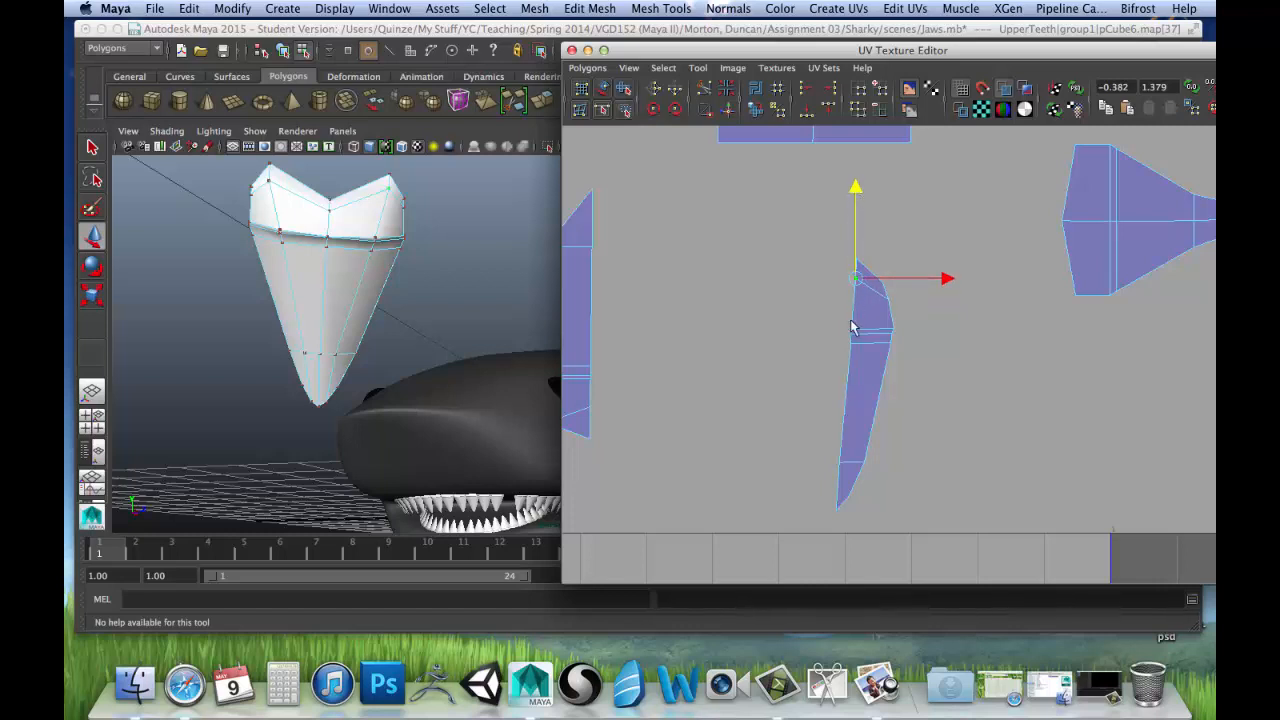
Rotate the sideways tooth-shaped shell 90 degrees clockwise and place it just left of the narrow side shell.
scroll(928, 298, down, 5)
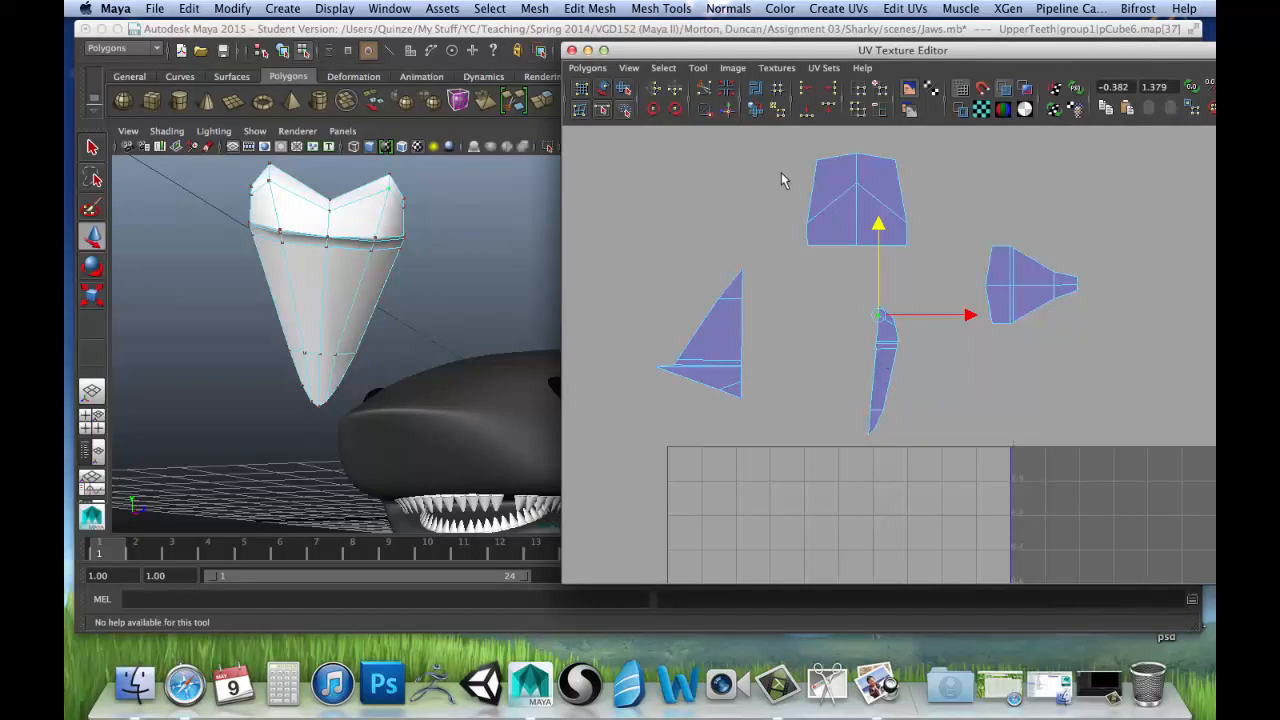
right_drag(1043, 293, 1035, 280)
drag(994, 263, 1120, 370)
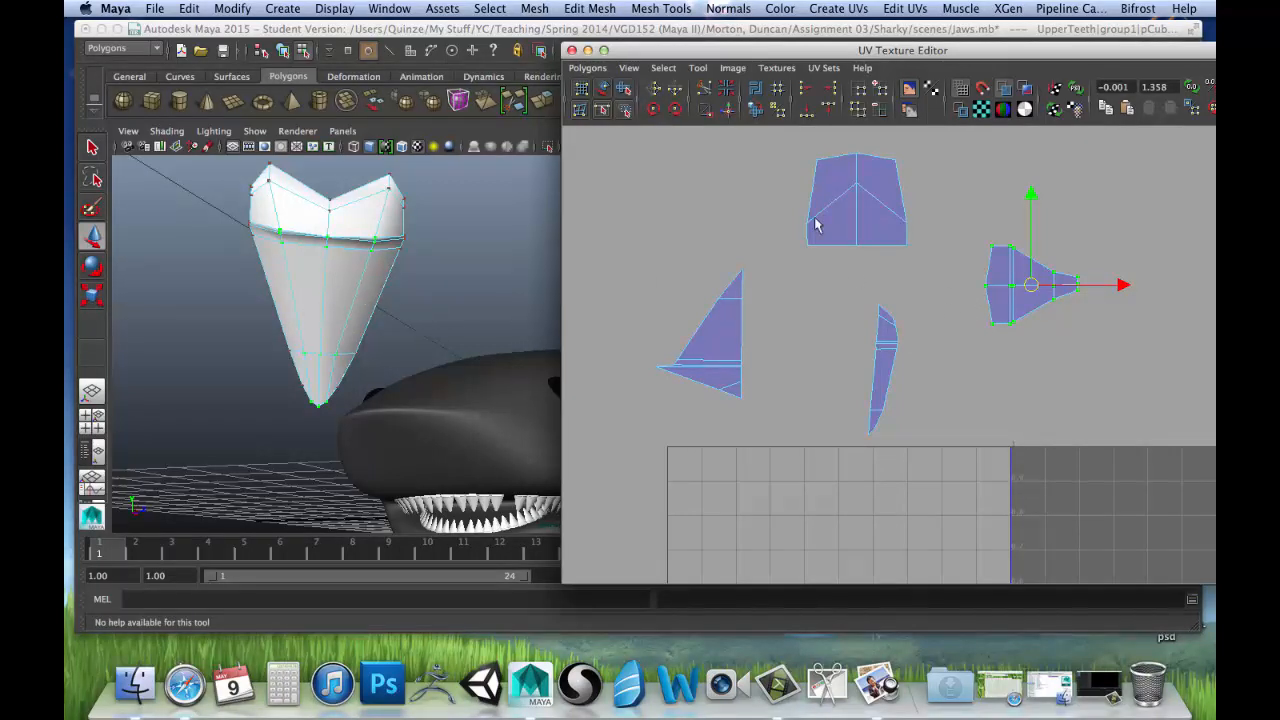
key(e)
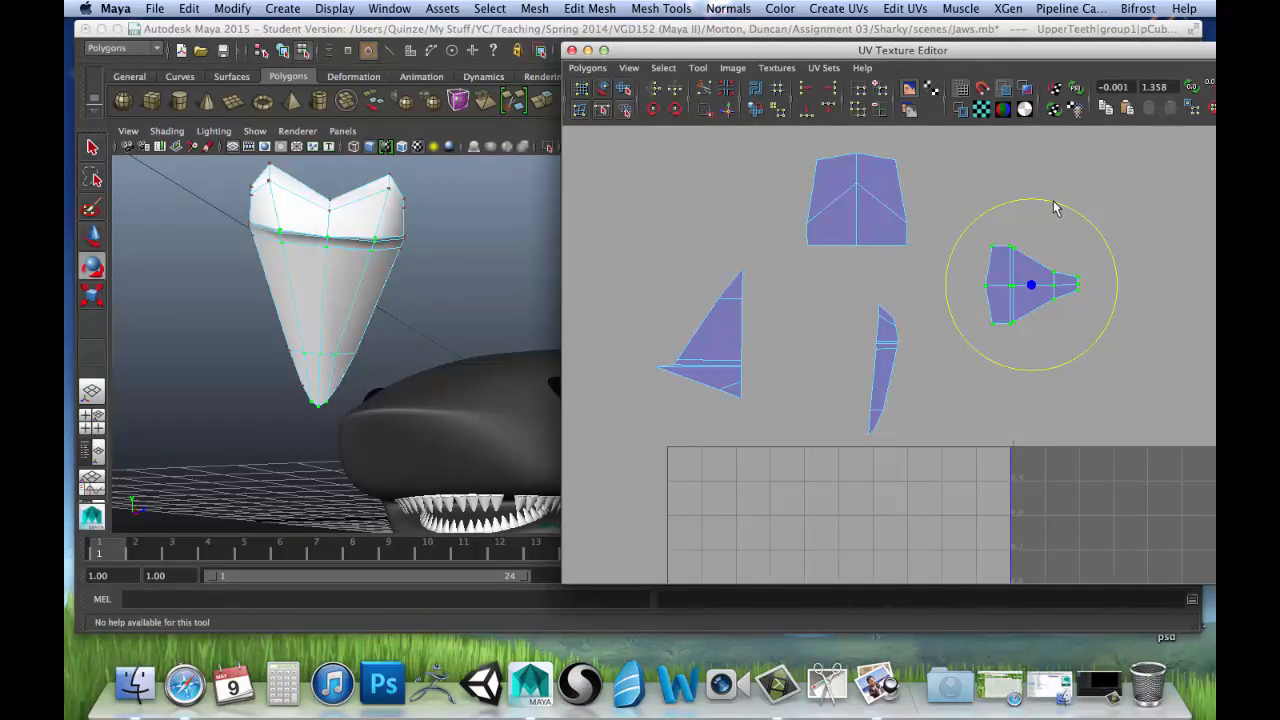
drag(1055, 207, 1090, 305)
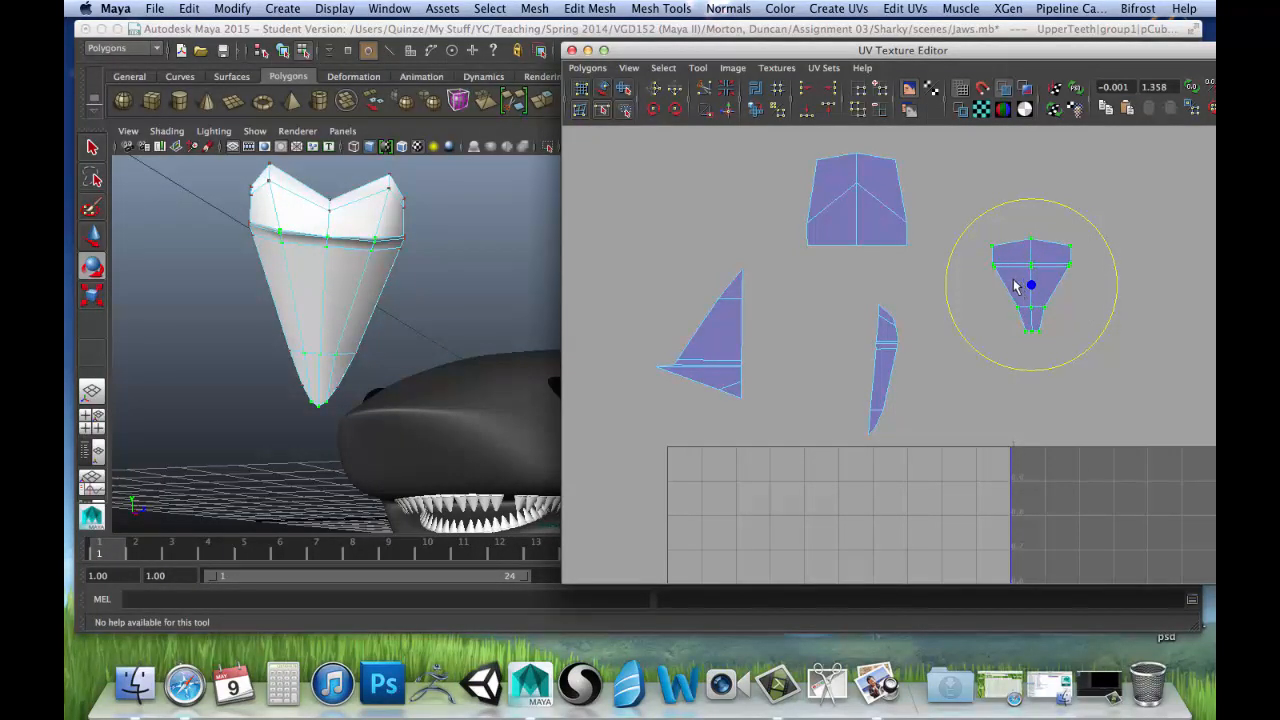
key(w)
drag(1031, 286, 832, 362)
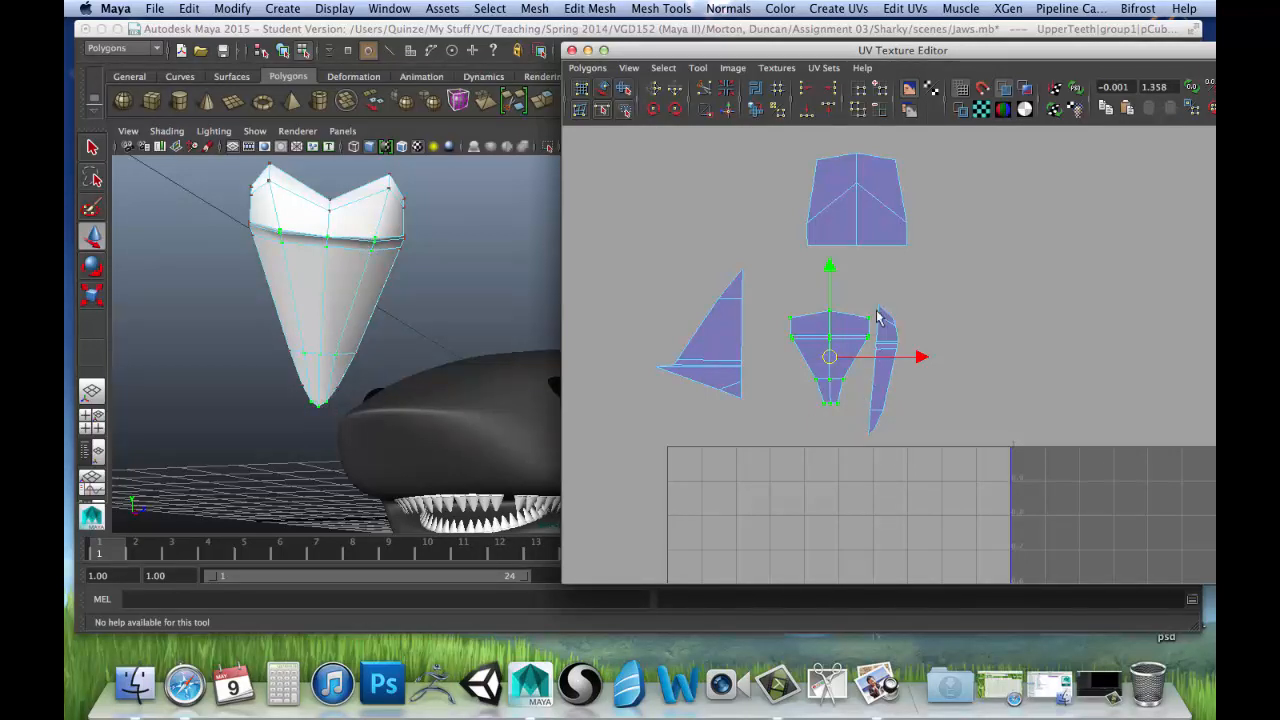
Select the upper UVs on both side edges of the rotated shell and scale them horizontally inward to narrow its top.
scroll(875, 320, up, 5)
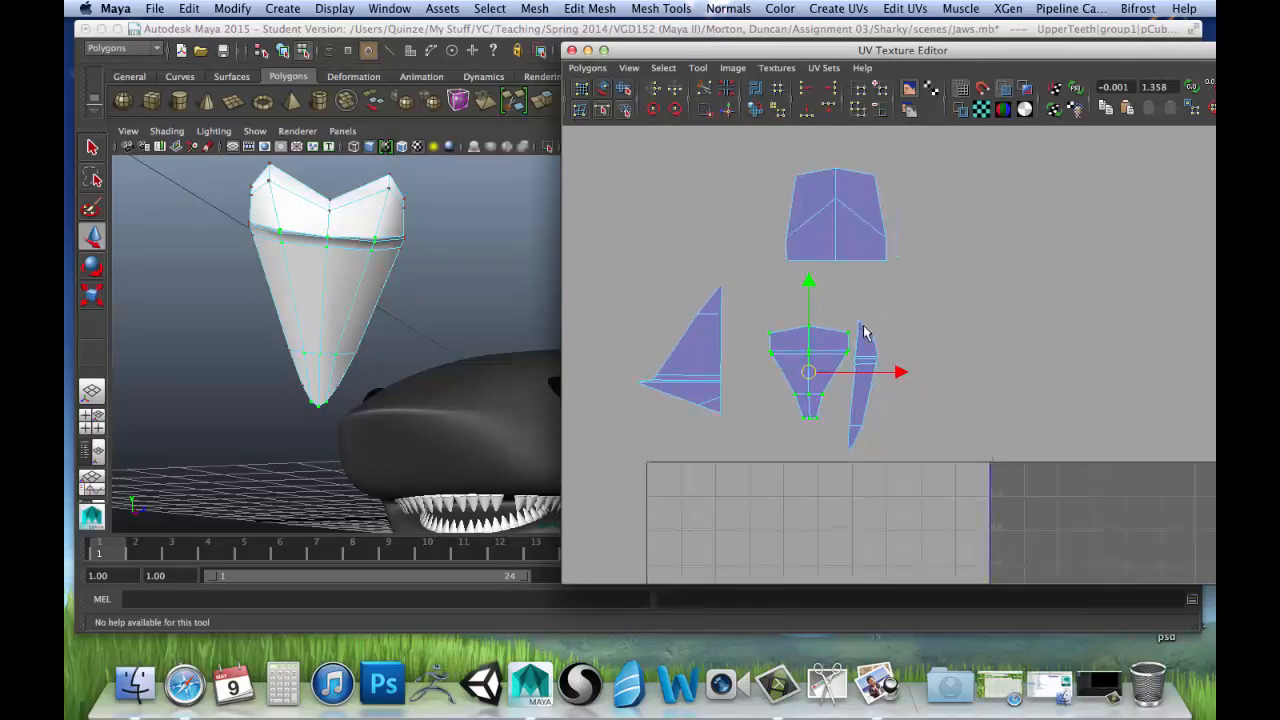
scroll(848, 366, up, 3)
alt+middle_drag(843, 379, 861, 305)
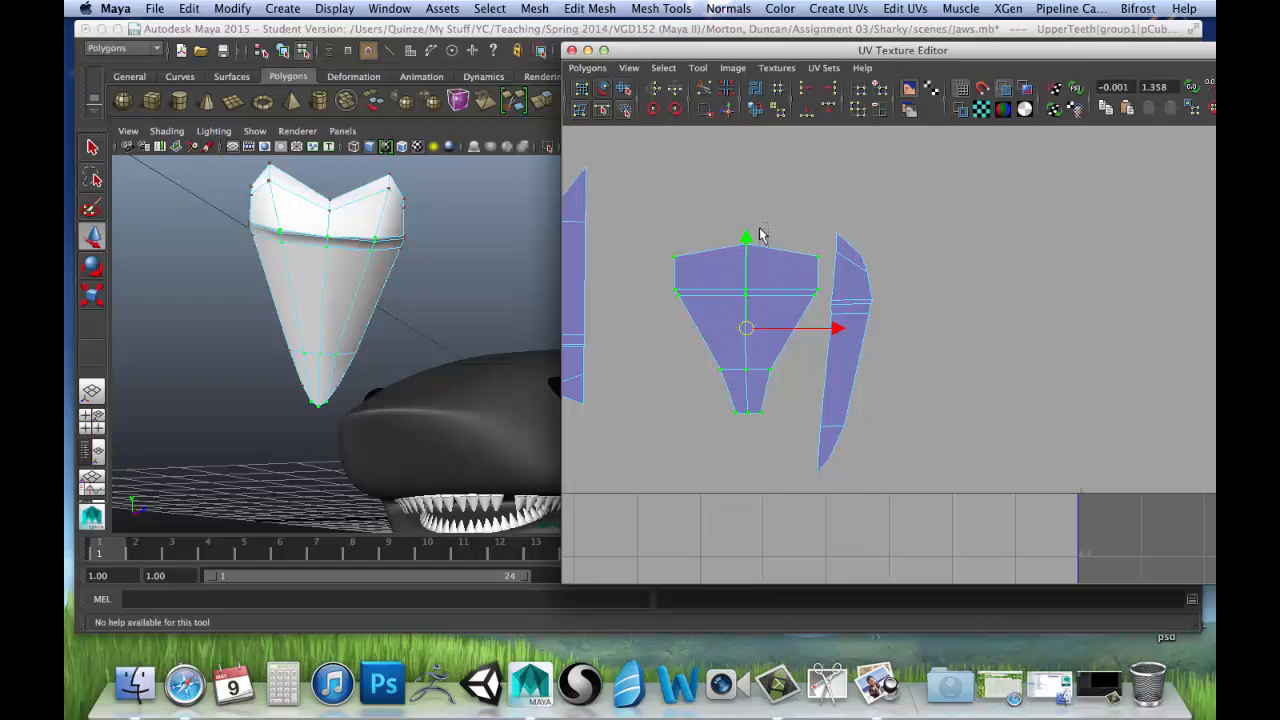
drag(760, 228, 823, 328)
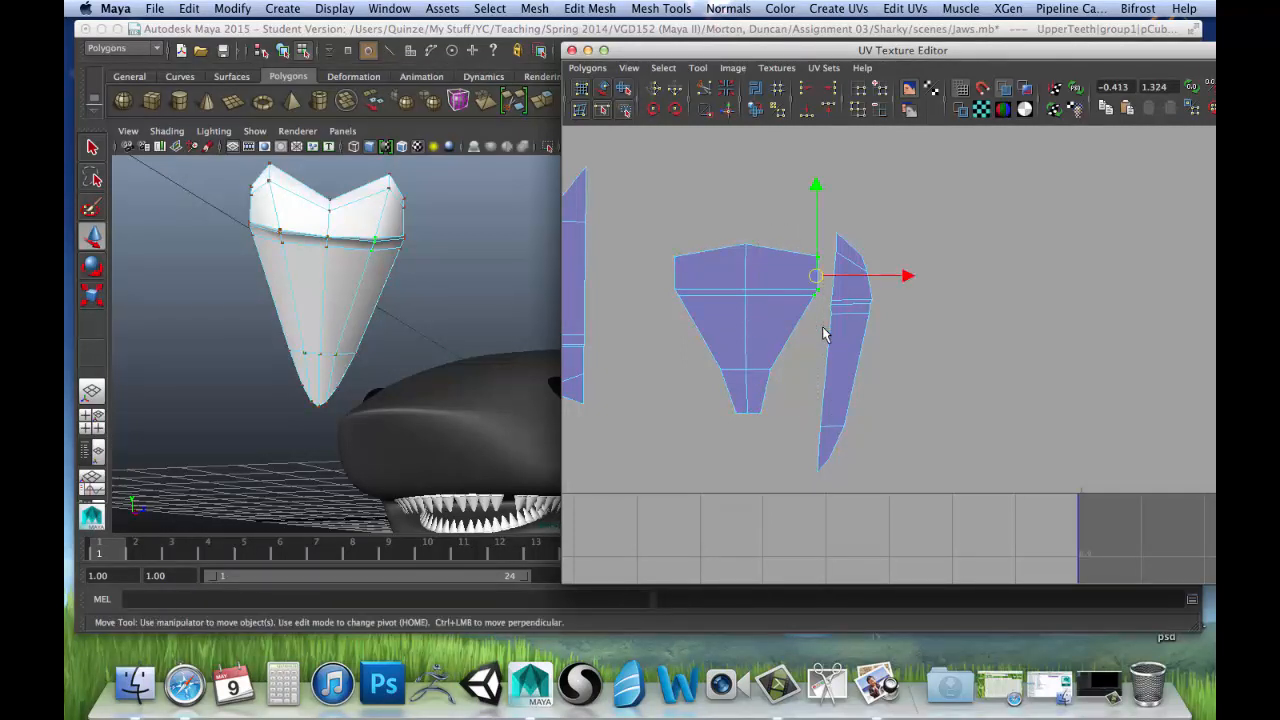
shift+drag(645, 245, 700, 311)
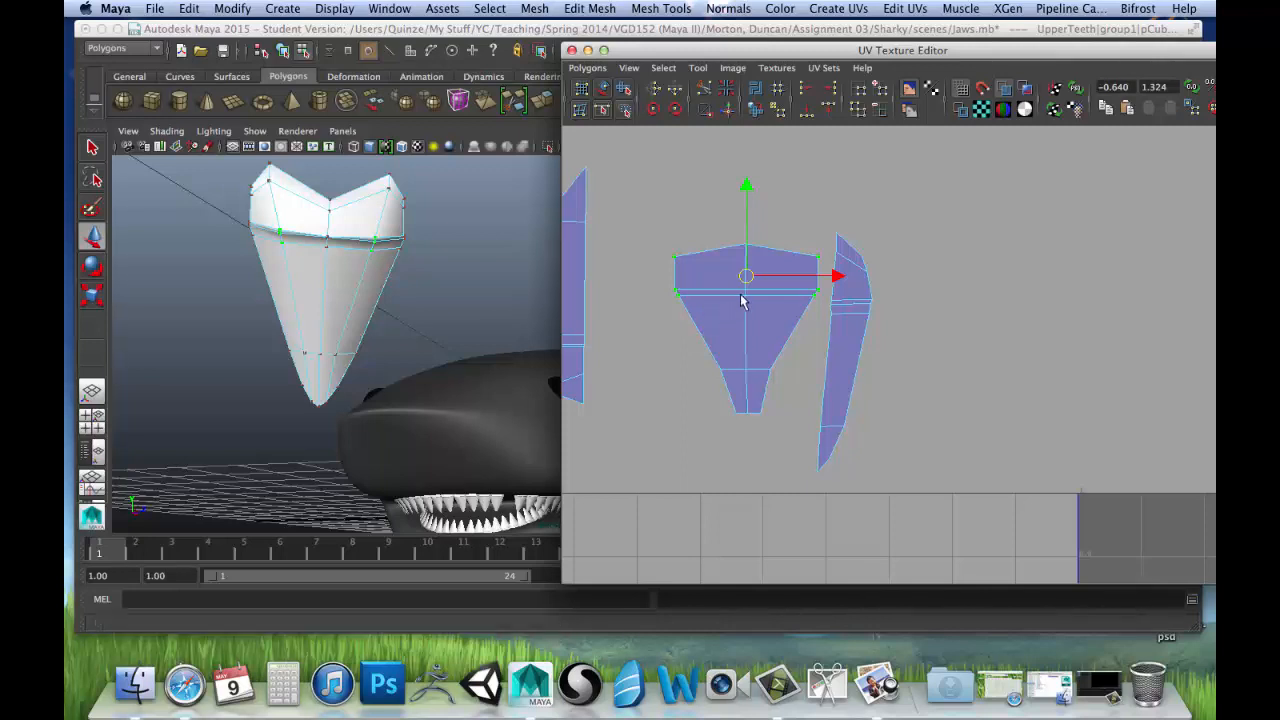
key(r)
drag(831, 276, 805, 280)
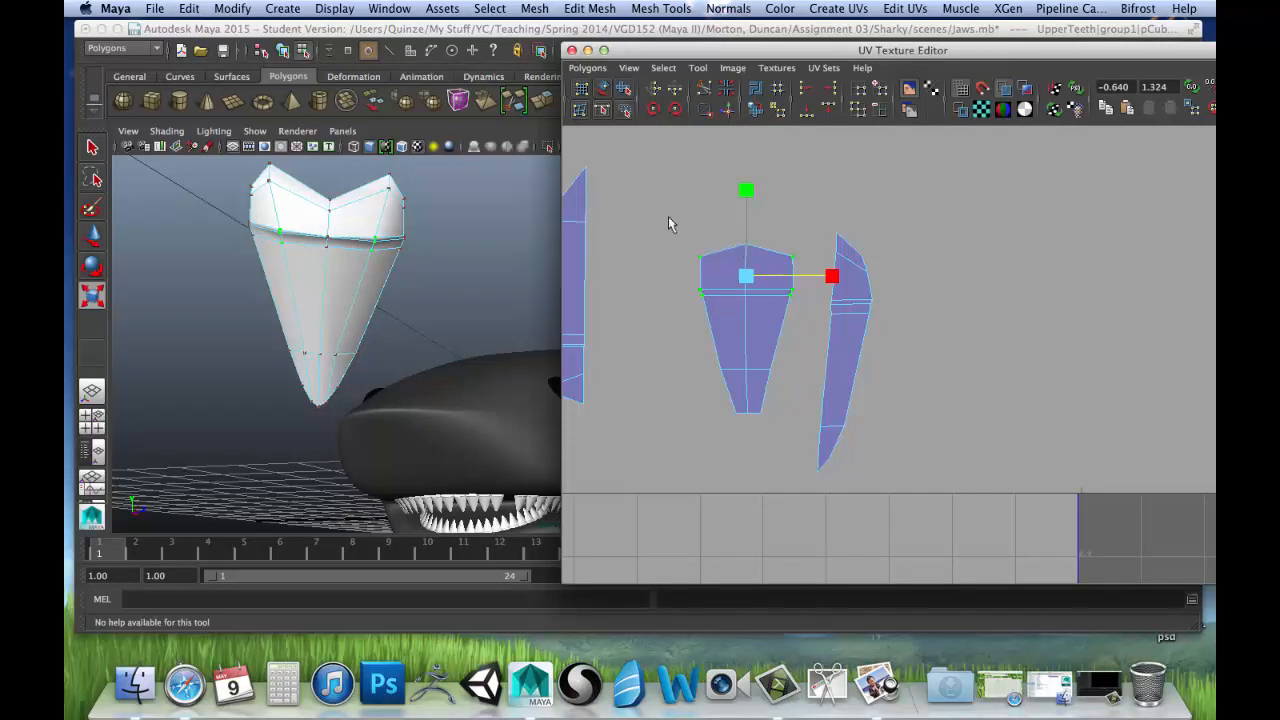
Select the top row of UVs on the rotated shell and scale them vertically into a flat line.
drag(724, 225, 798, 261)
drag(686, 216, 808, 278)
drag(745, 168, 746, 243)
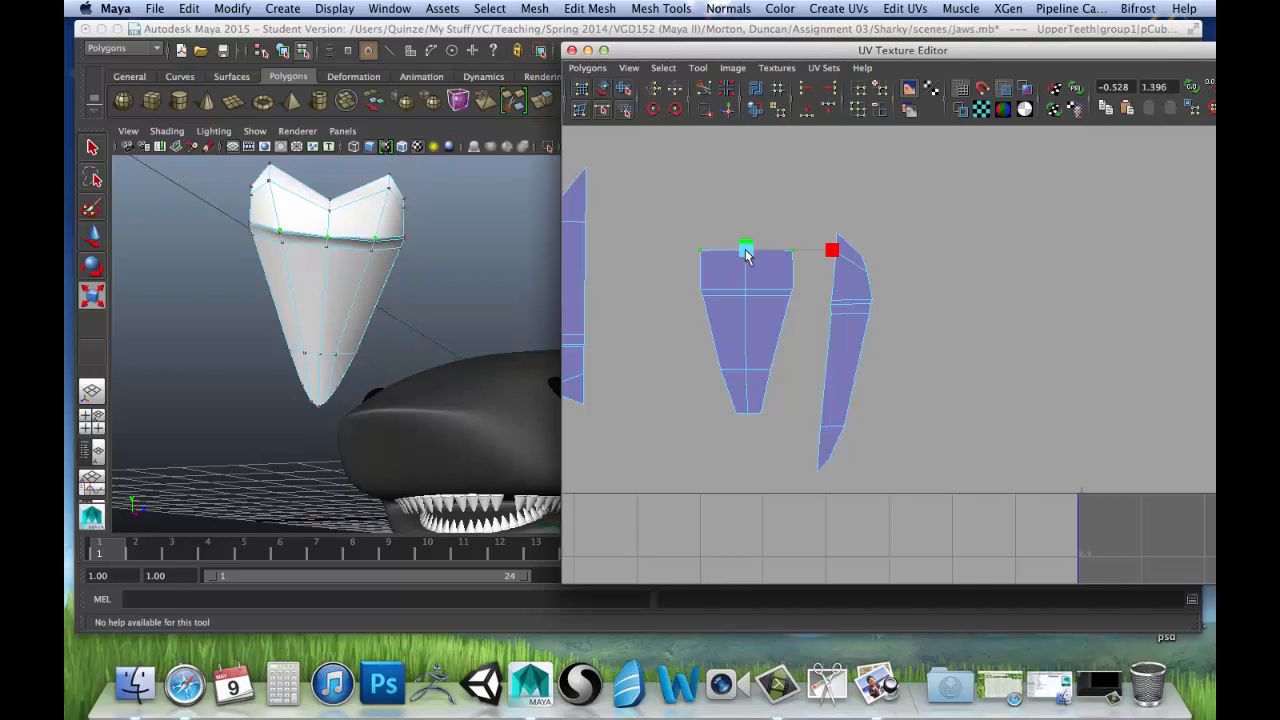
Scale the front shell's top UV row vertically once more so that it lies completely flat.
drag(748, 247, 748, 248)
alt+drag(342, 304, 345, 277)
alt+middle_drag(345, 260, 317, 332)
alt+drag(317, 332, 316, 222)
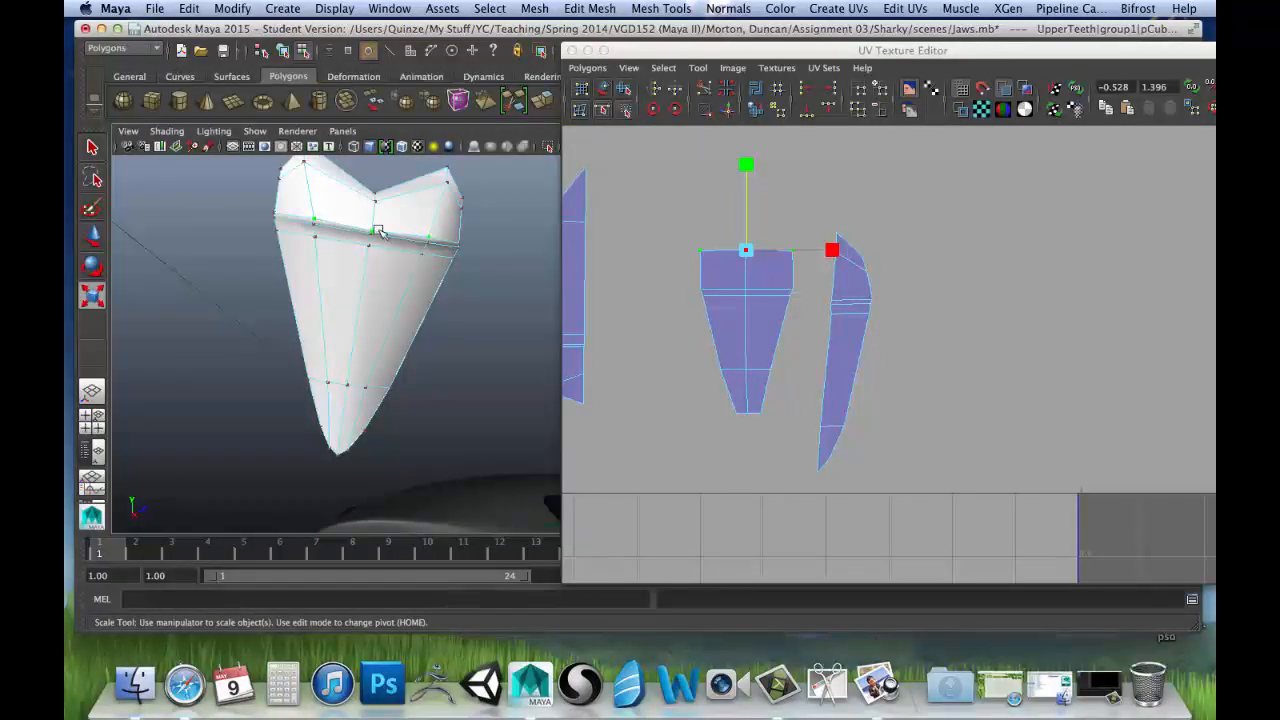
drag(745, 170, 751, 243)
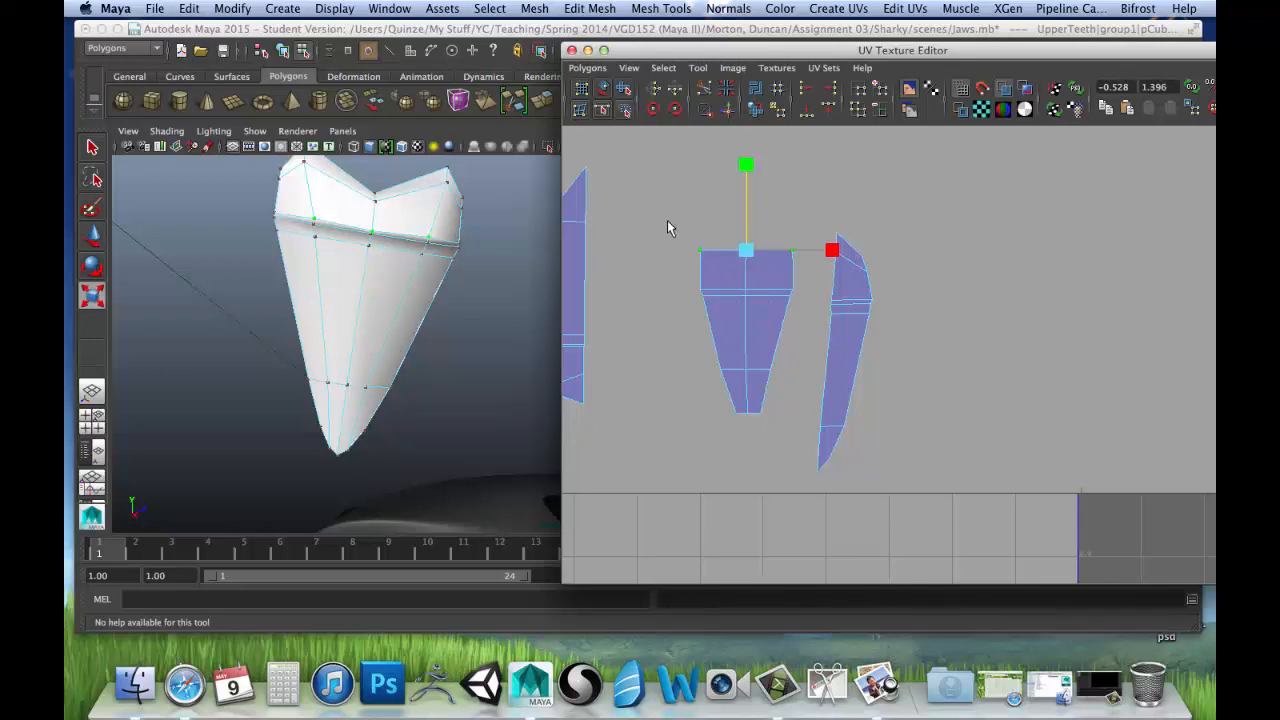
Raise the front shell's upper UV rows slightly, and lower its top row to just above the row beneath it.
key(r)
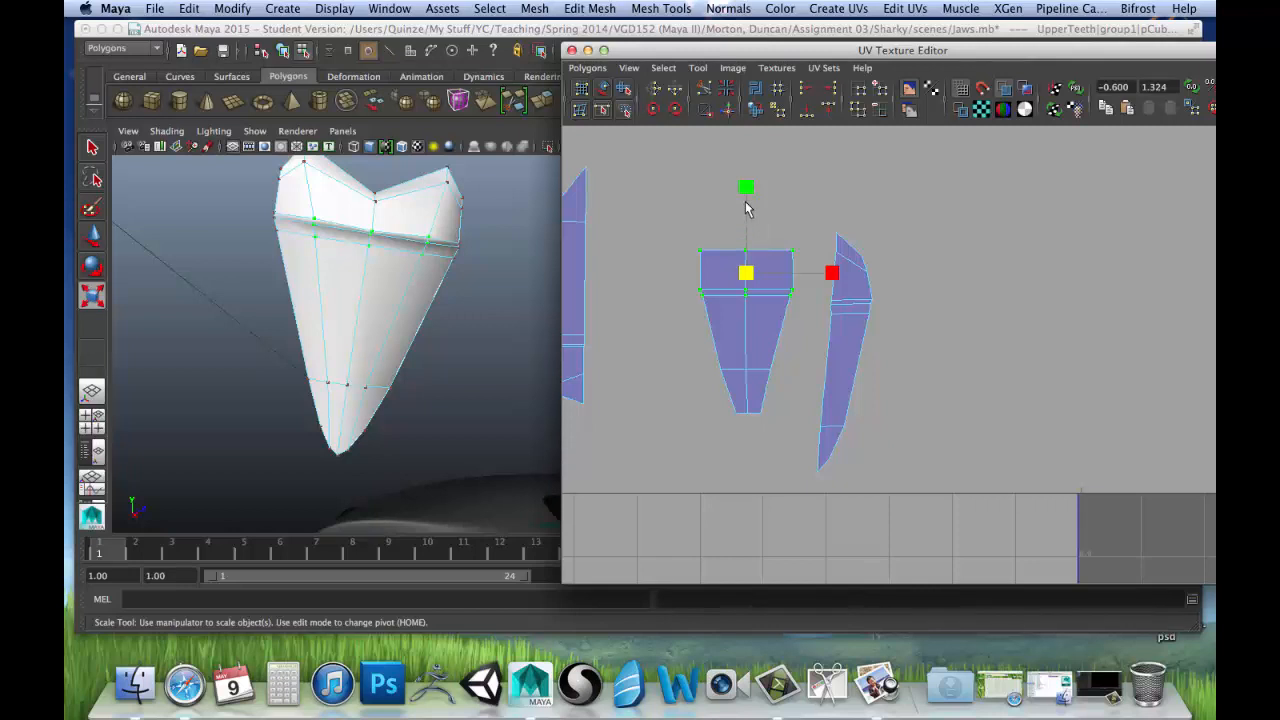
key(w)
drag(745, 188, 742, 170)
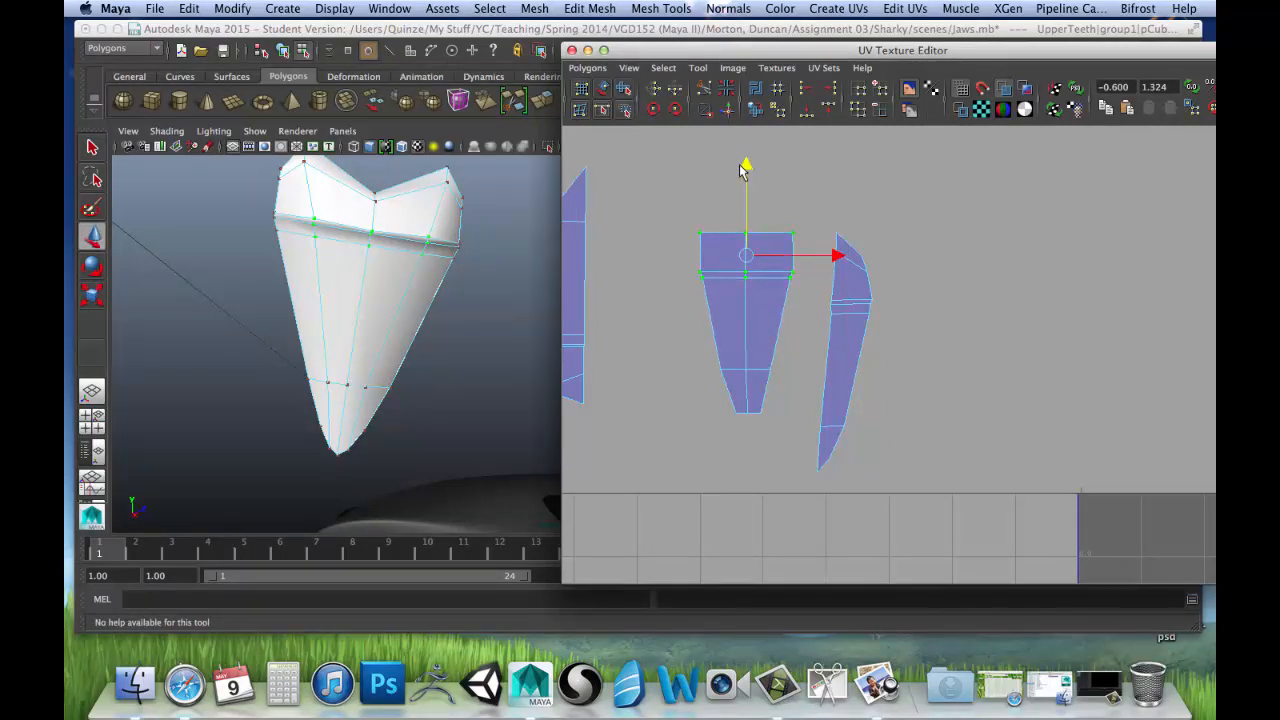
click(697, 241)
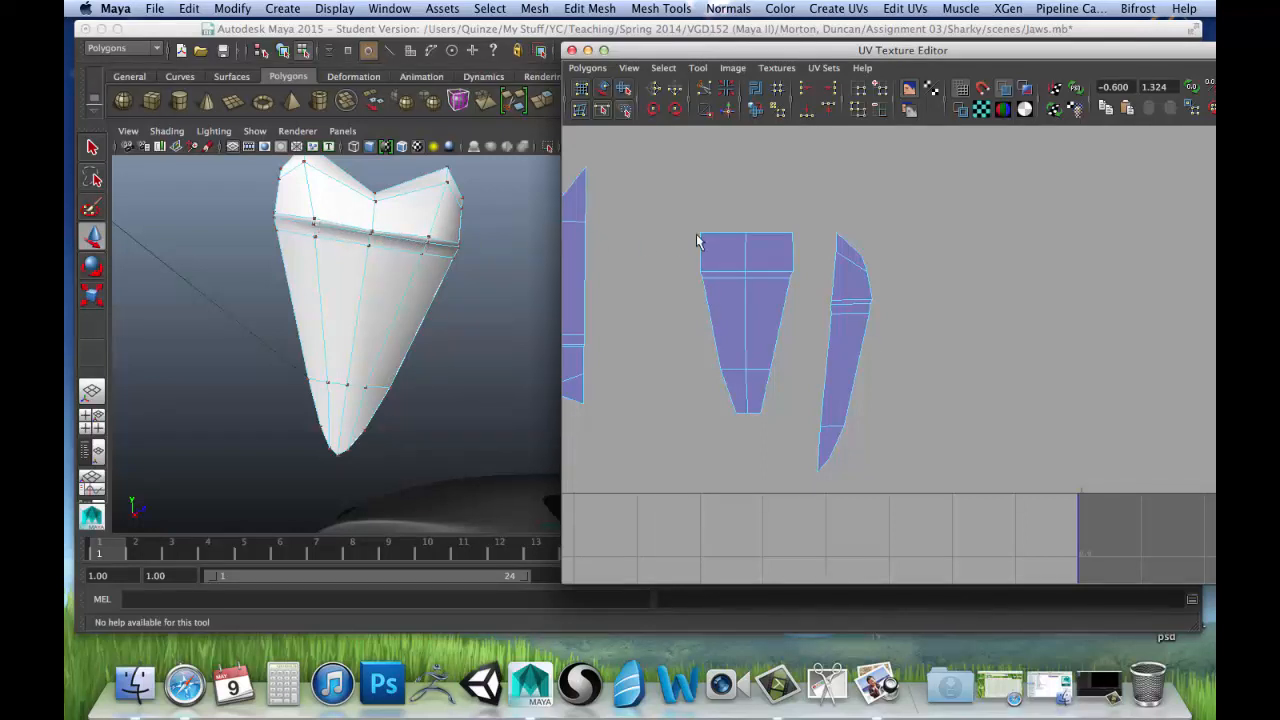
drag(686, 218, 800, 251)
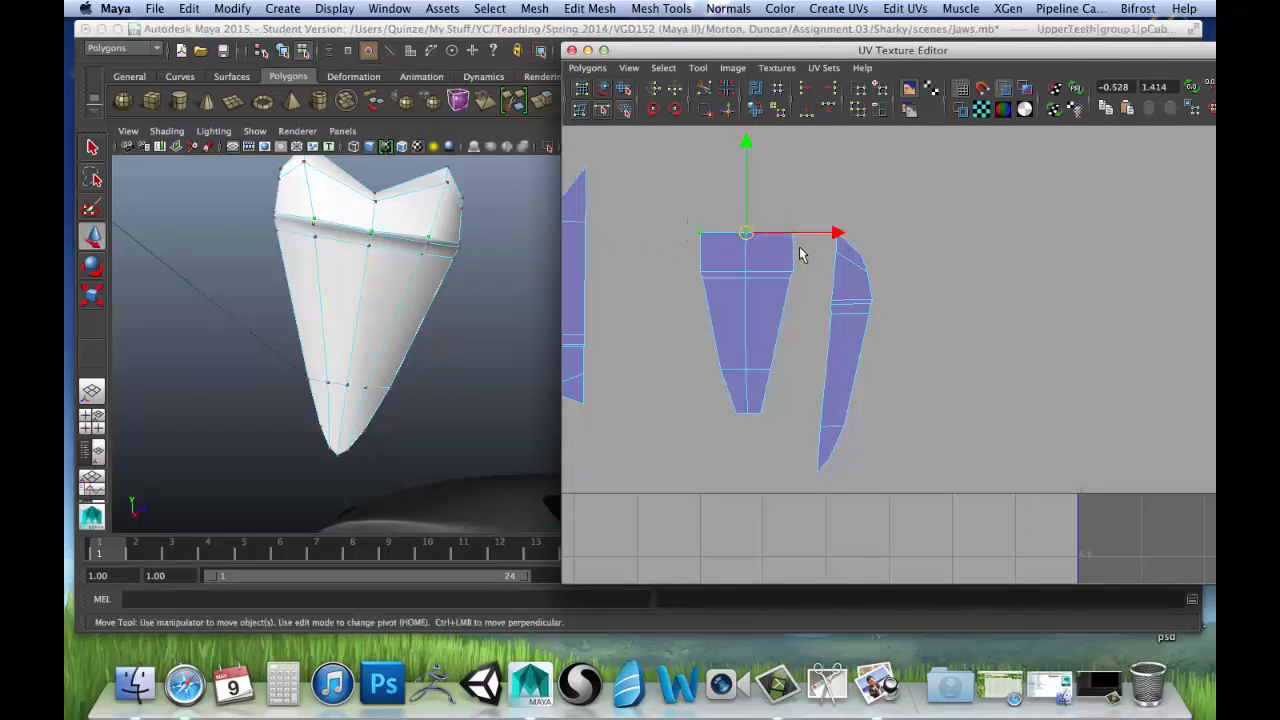
drag(744, 146, 746, 178)
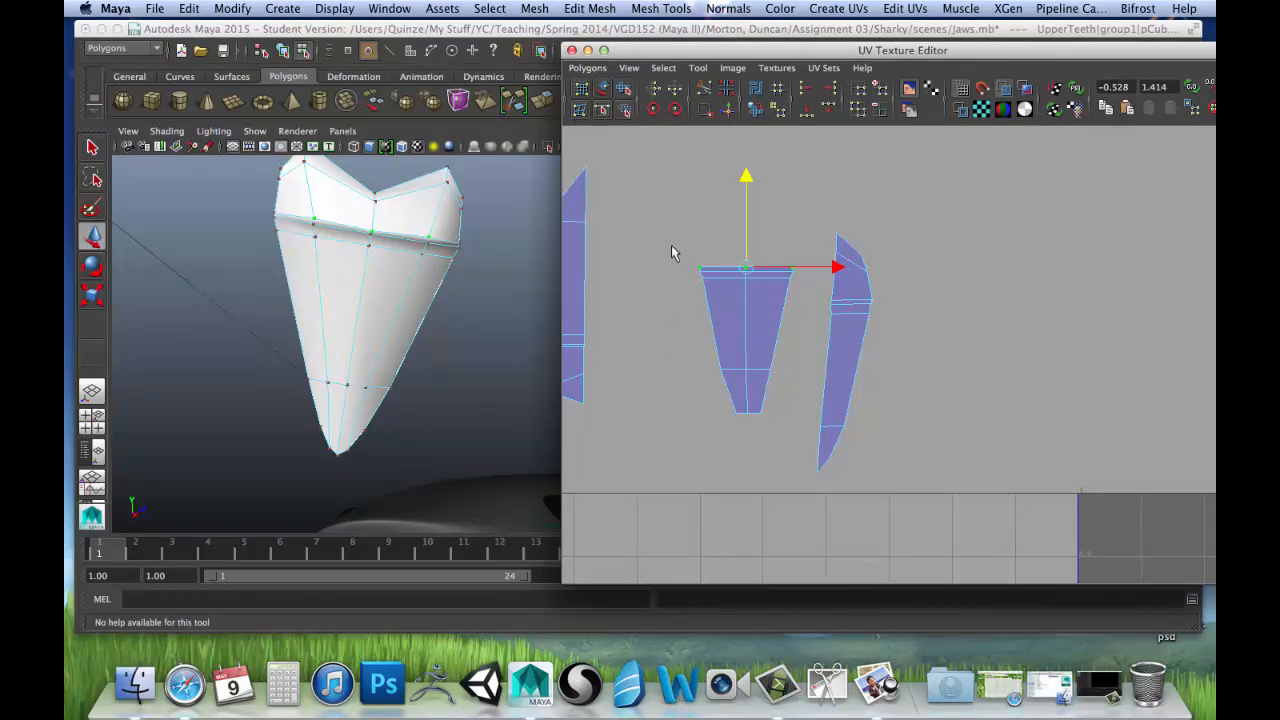
Move the whole front shell closer to the side shell and scale its centre column of UVs horizontally into a straight line.
drag(770, 426, 806, 434)
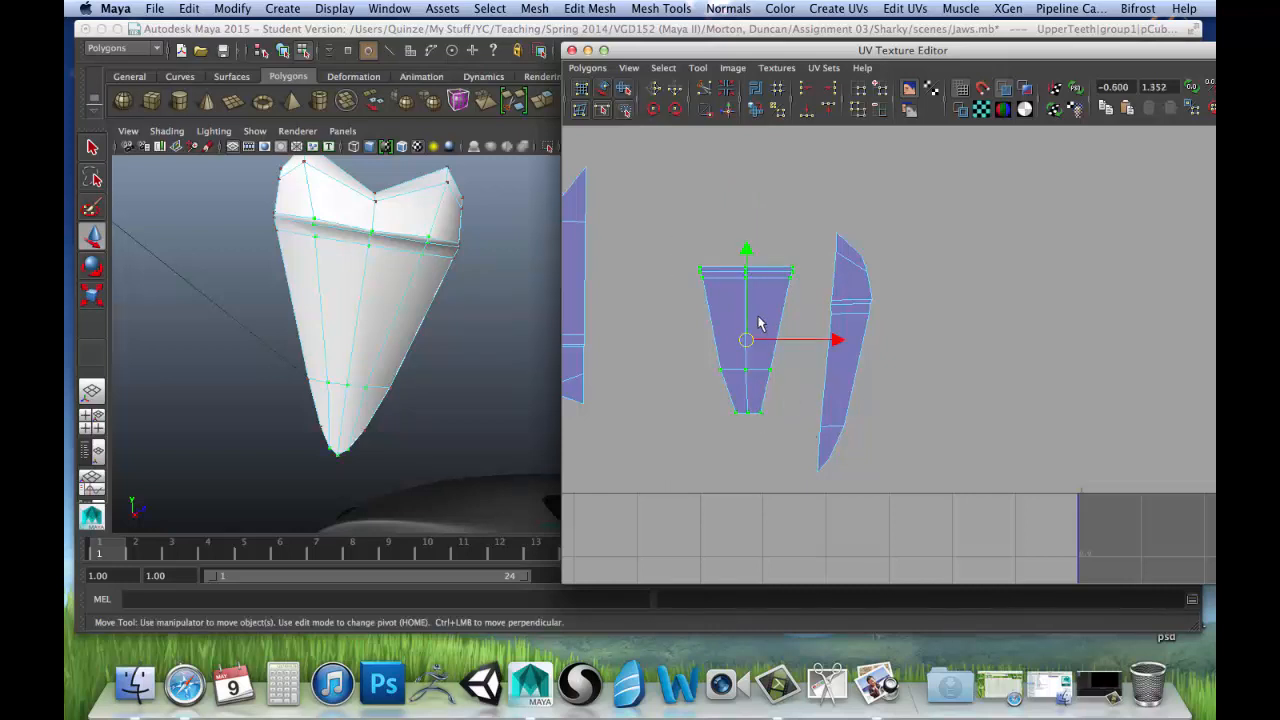
drag(747, 344, 780, 380)
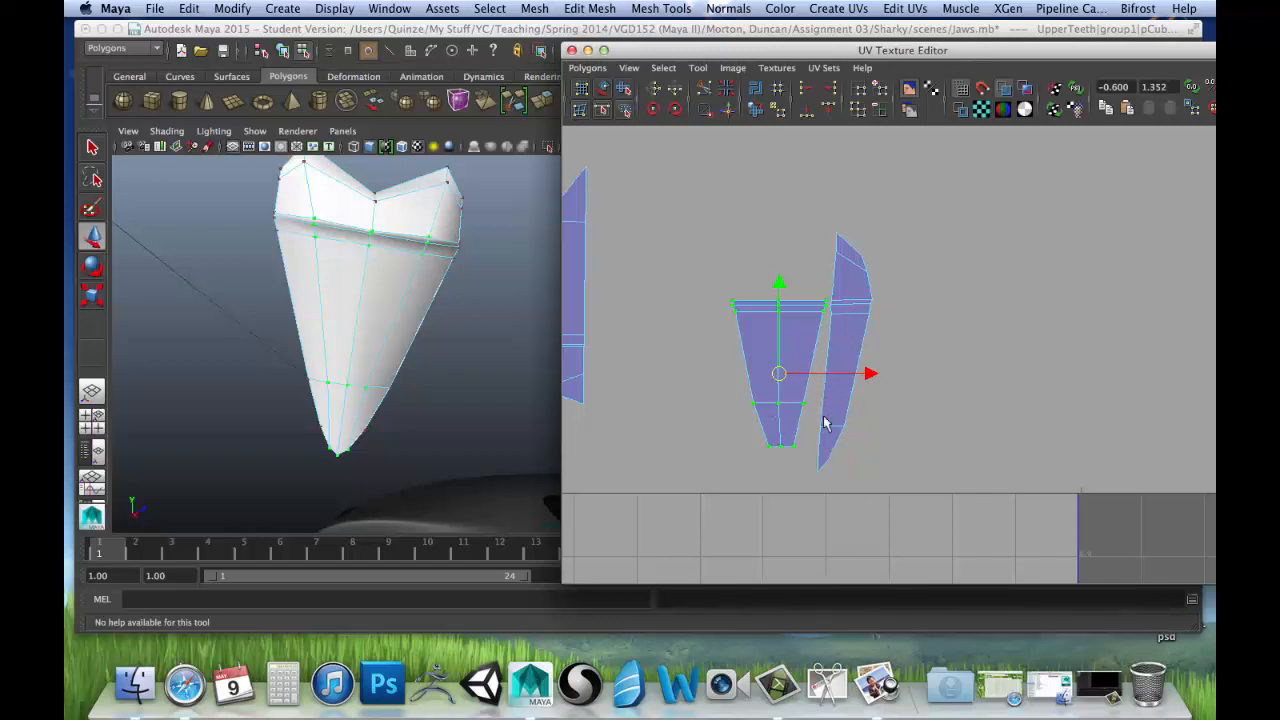
drag(757, 434, 804, 472)
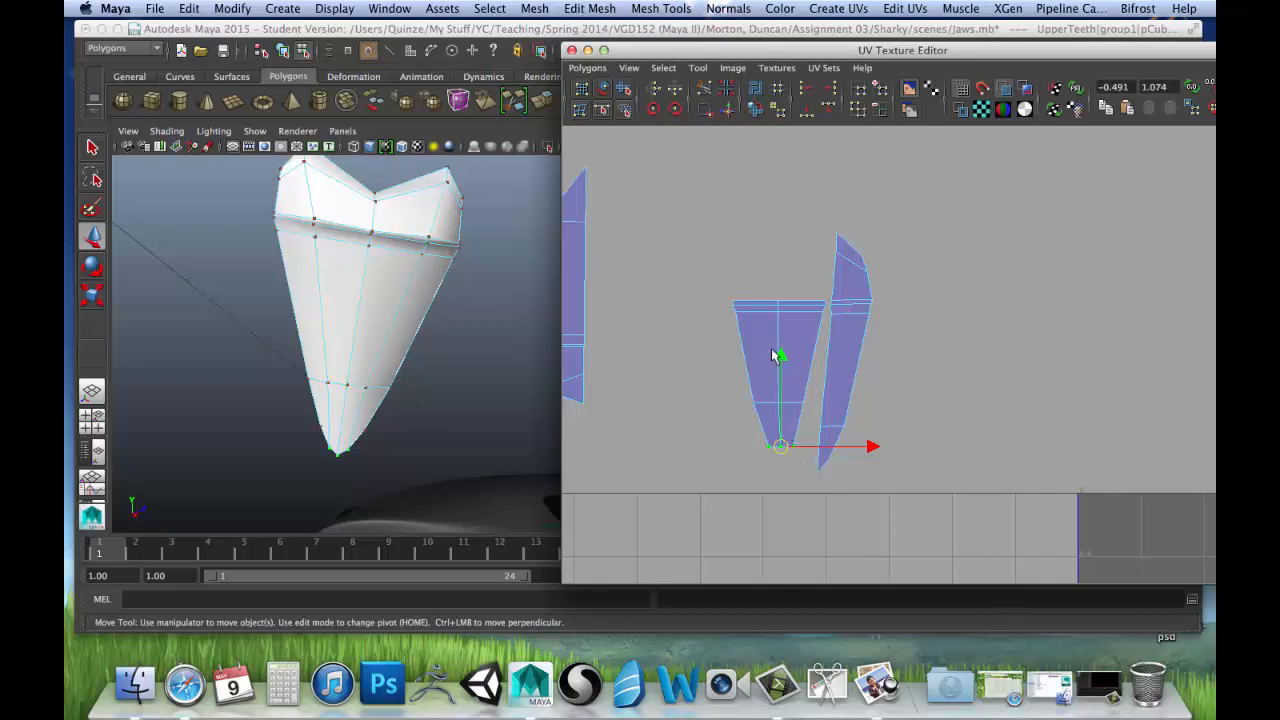
drag(770, 290, 786, 473)
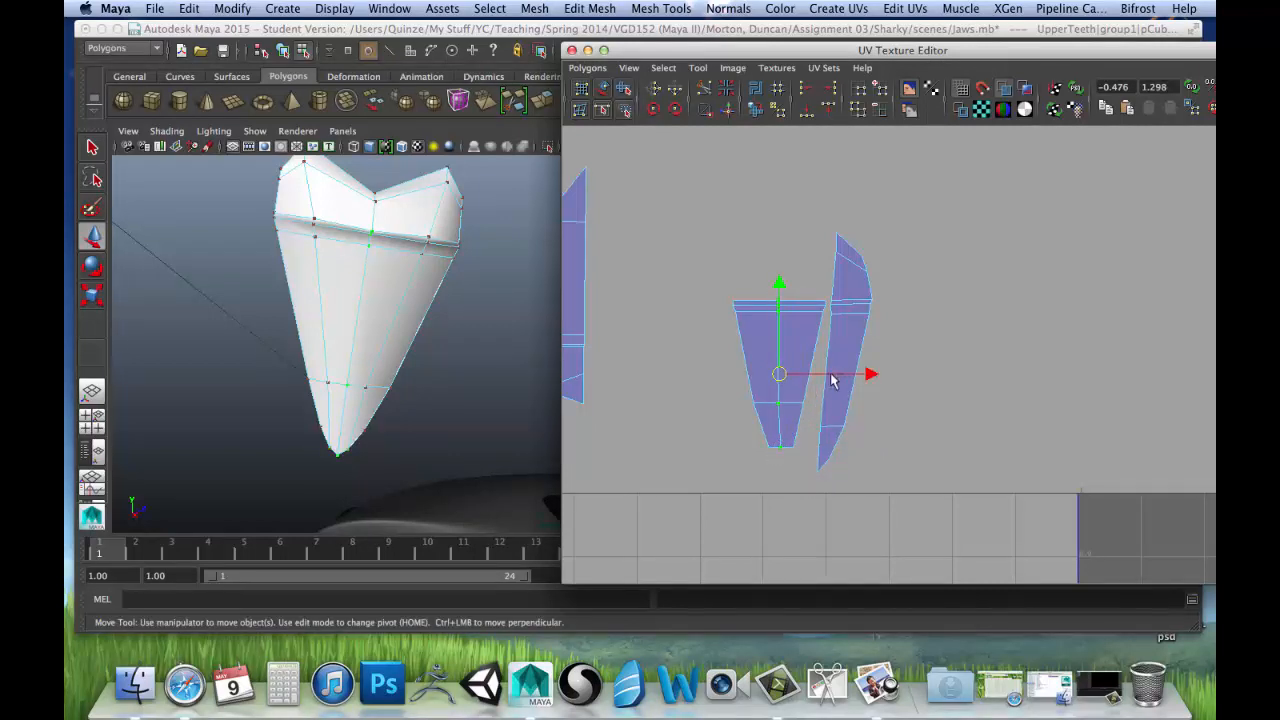
key(r)
drag(865, 374, 778, 372)
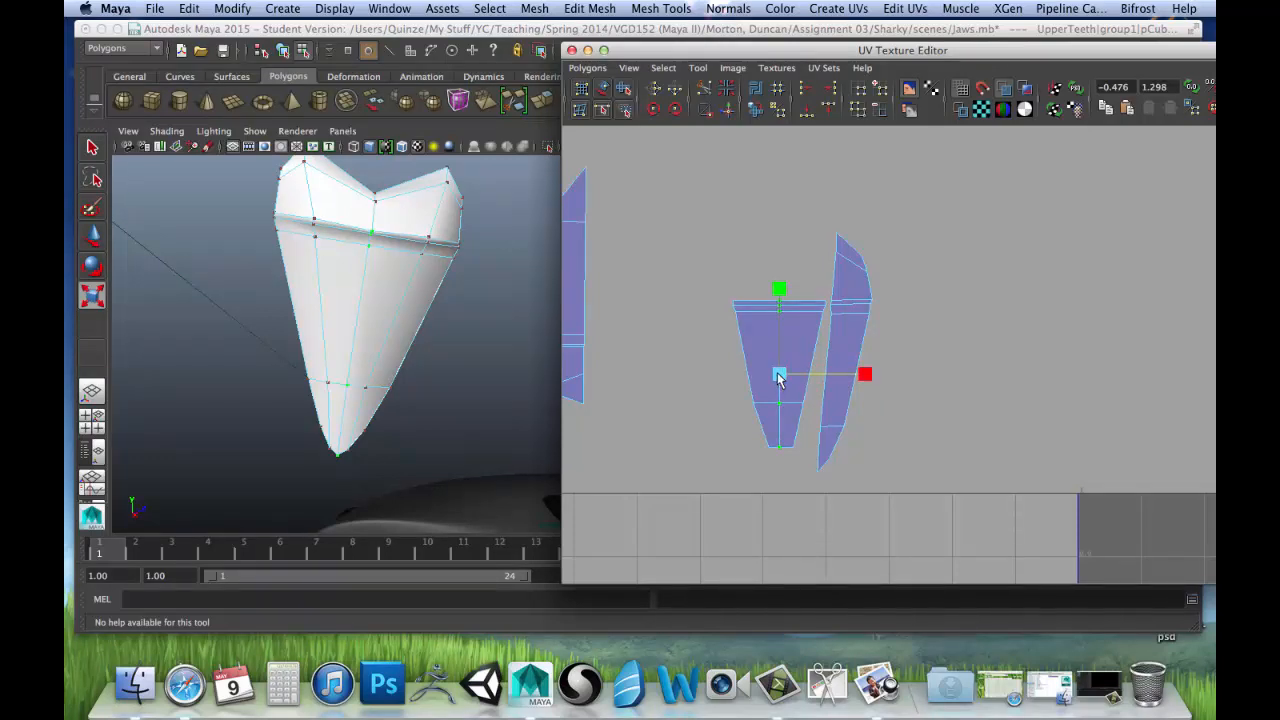
click(812, 450)
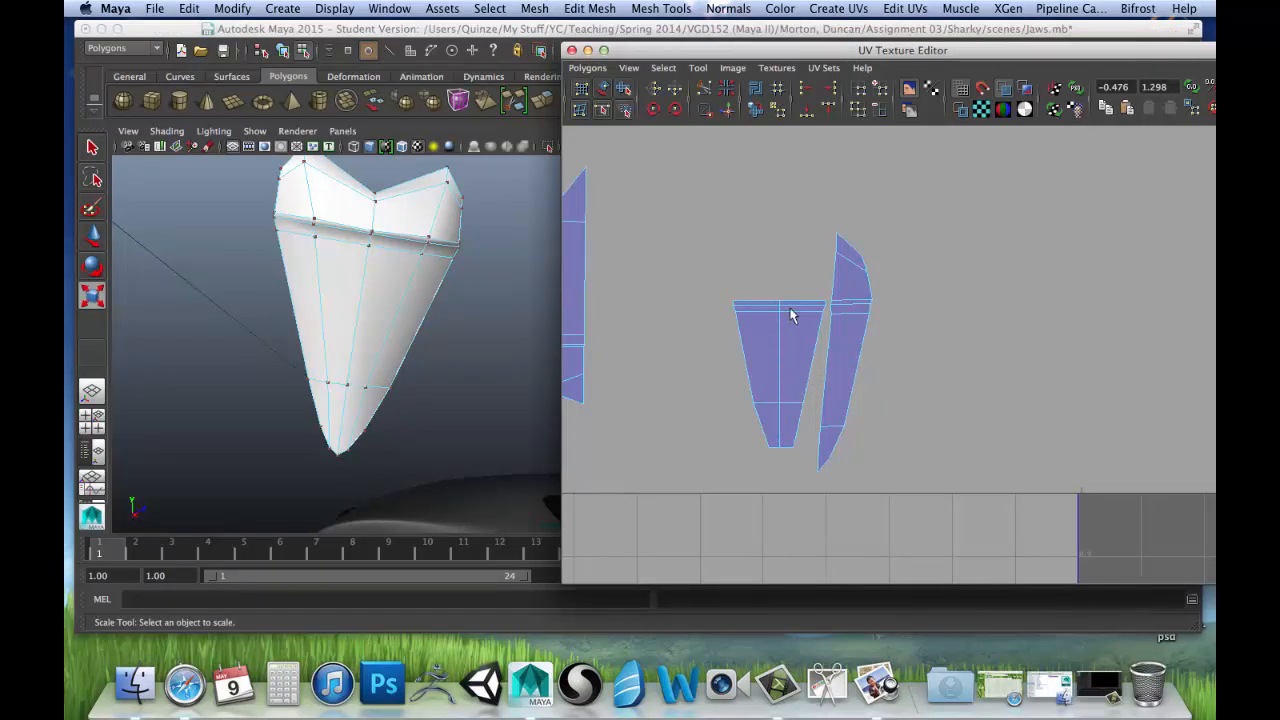
Lower the bottom centre UV of the front shell slightly to give its tip a point.
scroll(818, 306, up, 2)
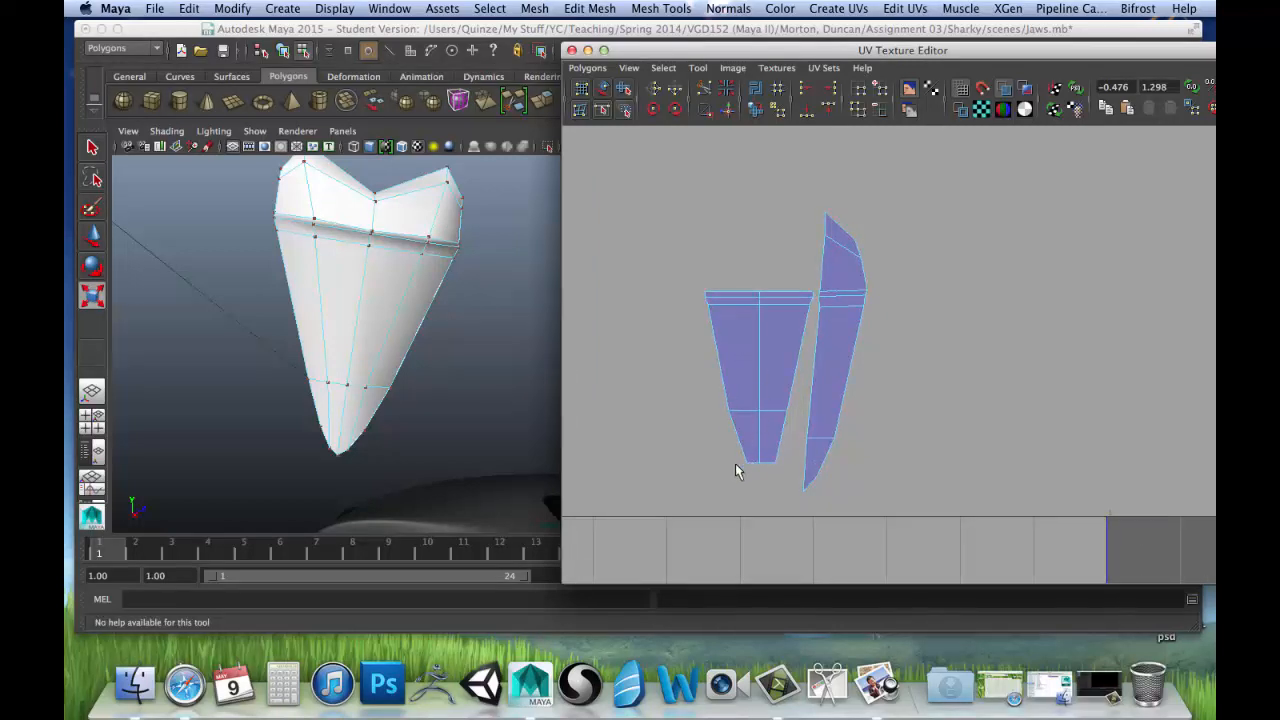
click(775, 465)
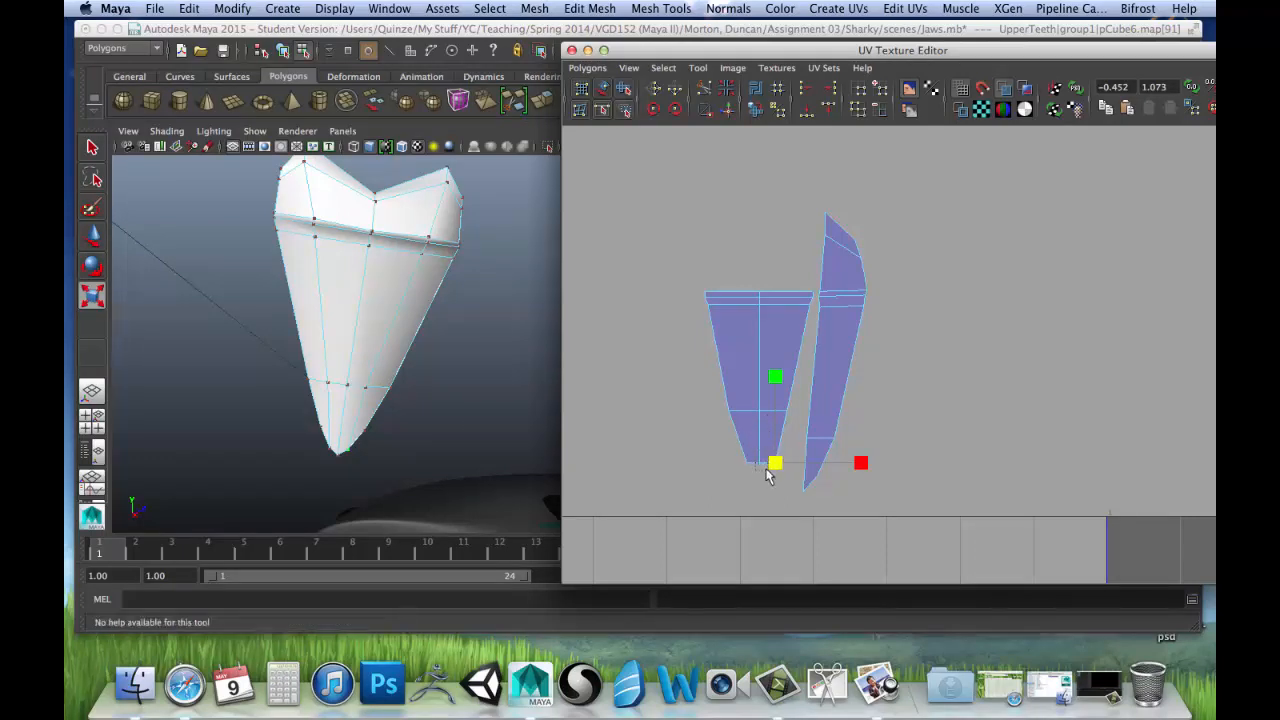
click(758, 463)
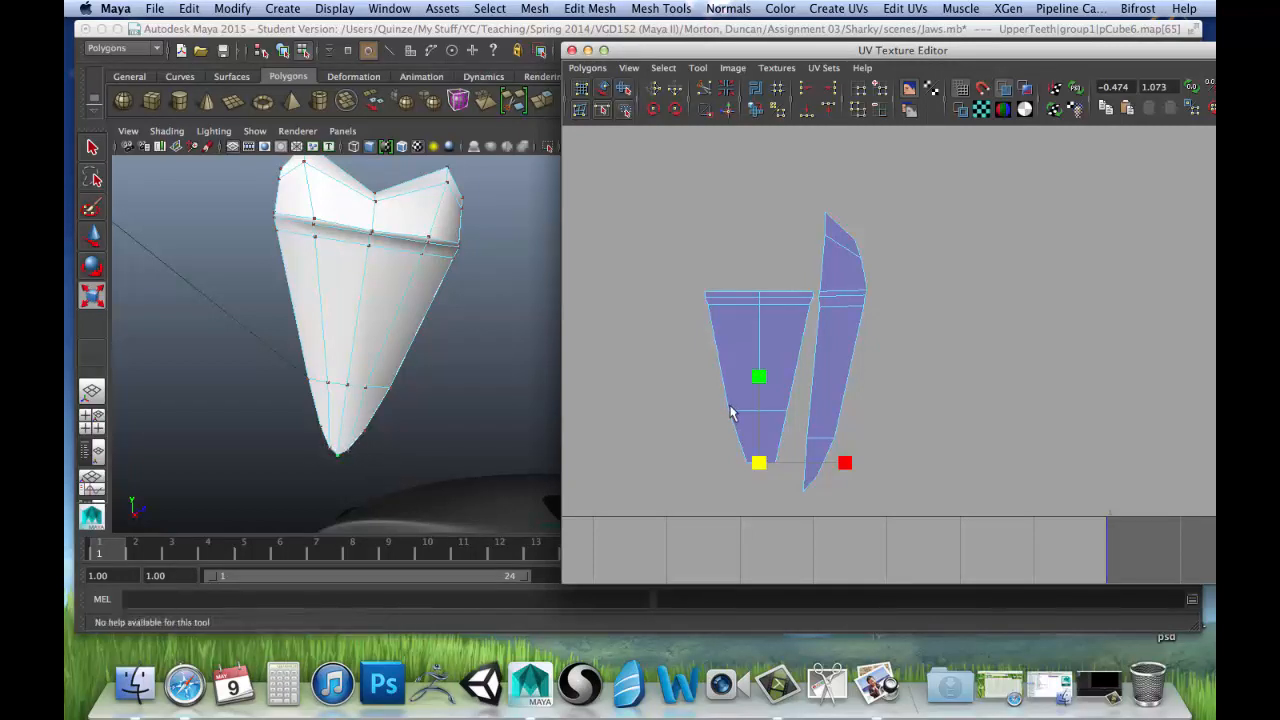
key(w)
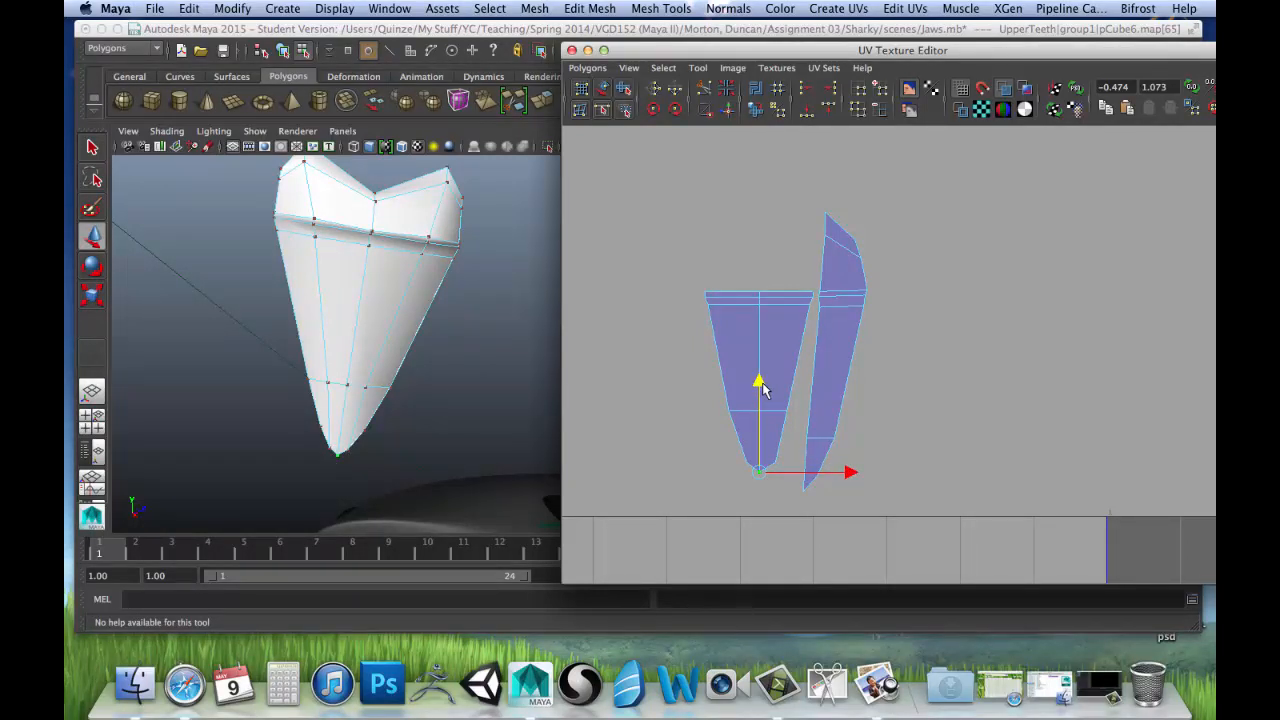
Narrow the front shell by moving the UVs of both side edges slightly inward, including the lower-left UV.
drag(776, 281, 823, 471)
drag(883, 374, 875, 388)
key(super+z)
ctrl+drag(815, 449, 798, 423)
drag(884, 378, 879, 381)
drag(682, 275, 751, 486)
drag(816, 374, 818, 376)
click(713, 409)
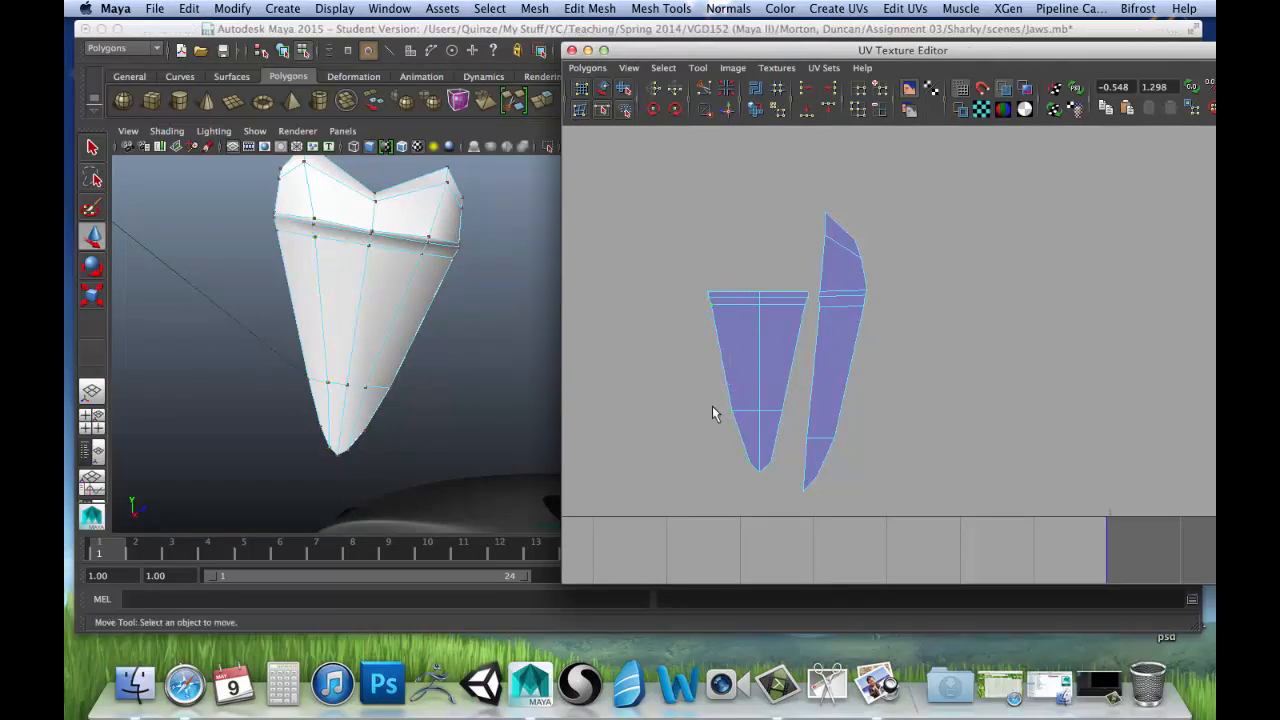
drag(724, 403, 749, 432)
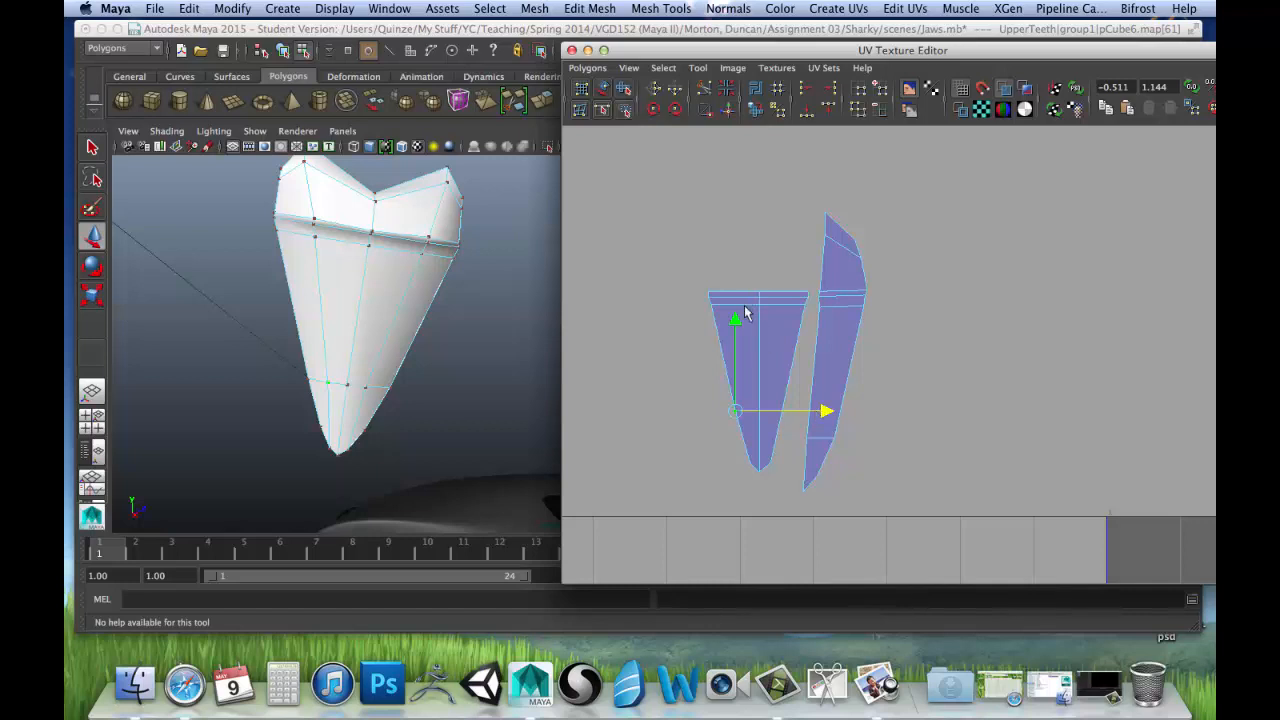
Move the whole front shell right against the side shell and lower its third UV row level with the side shell's matching line.
scroll(800, 315, up, 2)
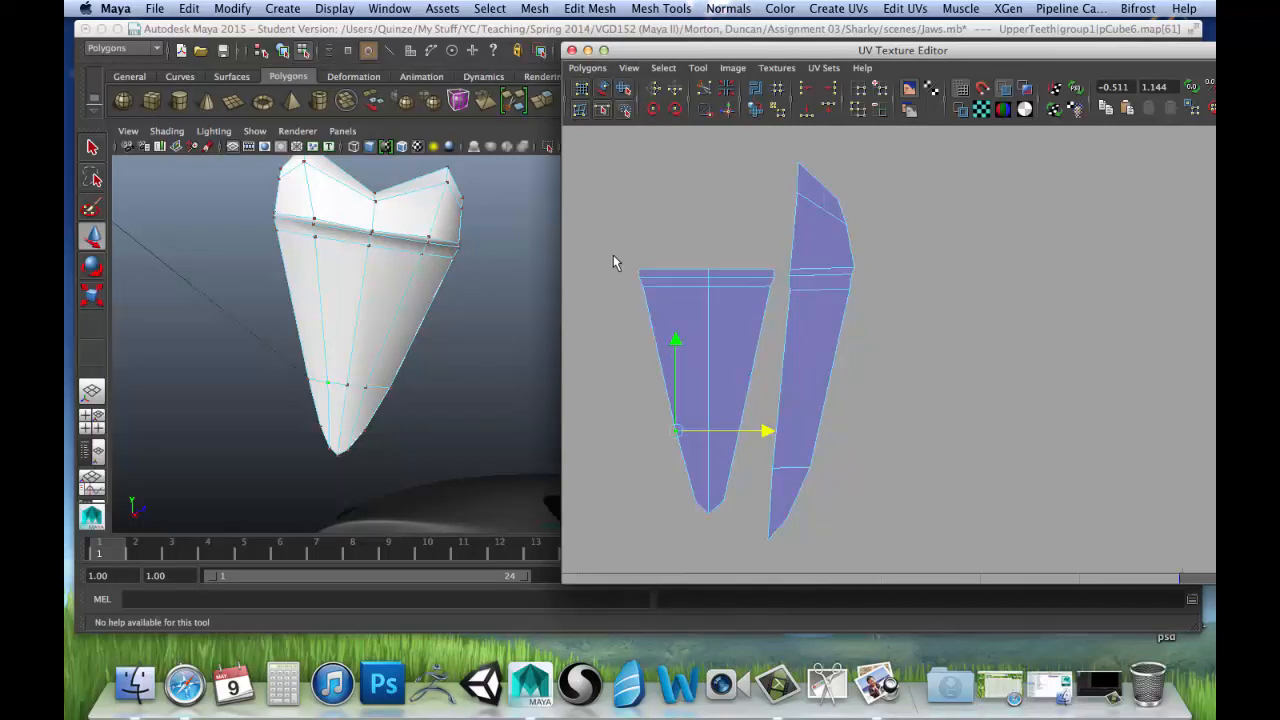
drag(613, 262, 766, 525)
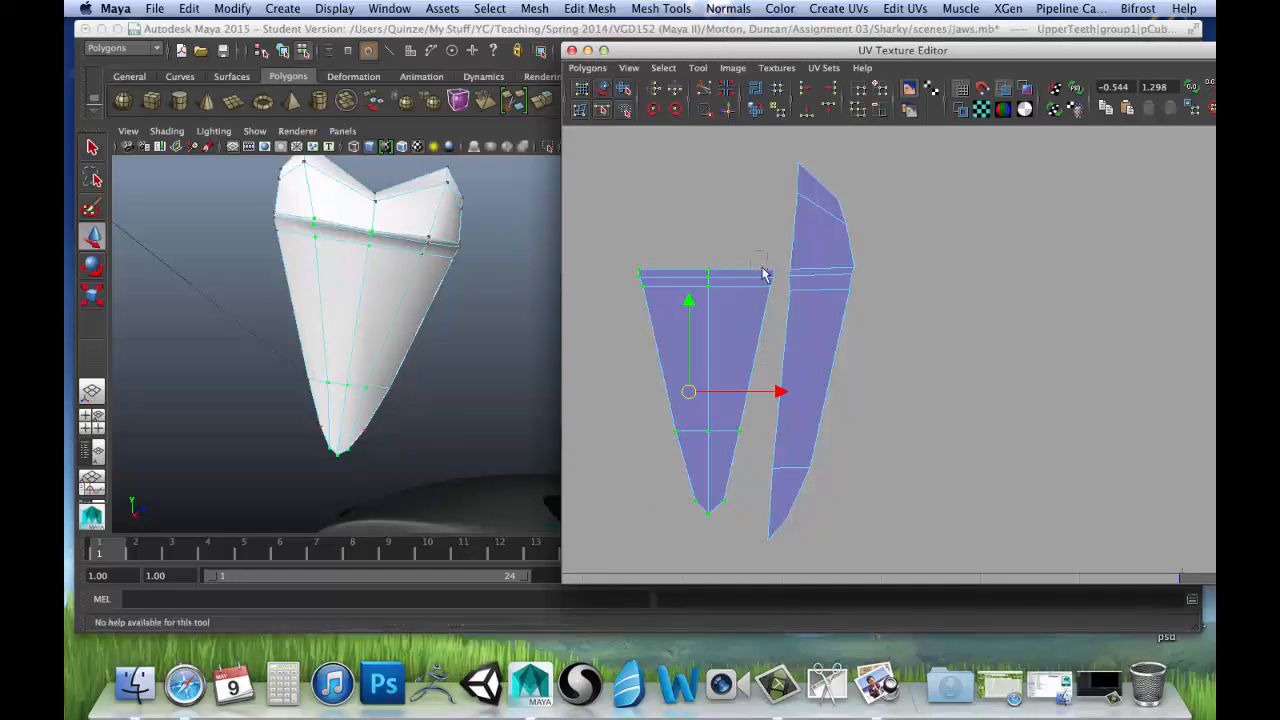
shift+drag(762, 267, 779, 291)
drag(806, 396, 811, 394)
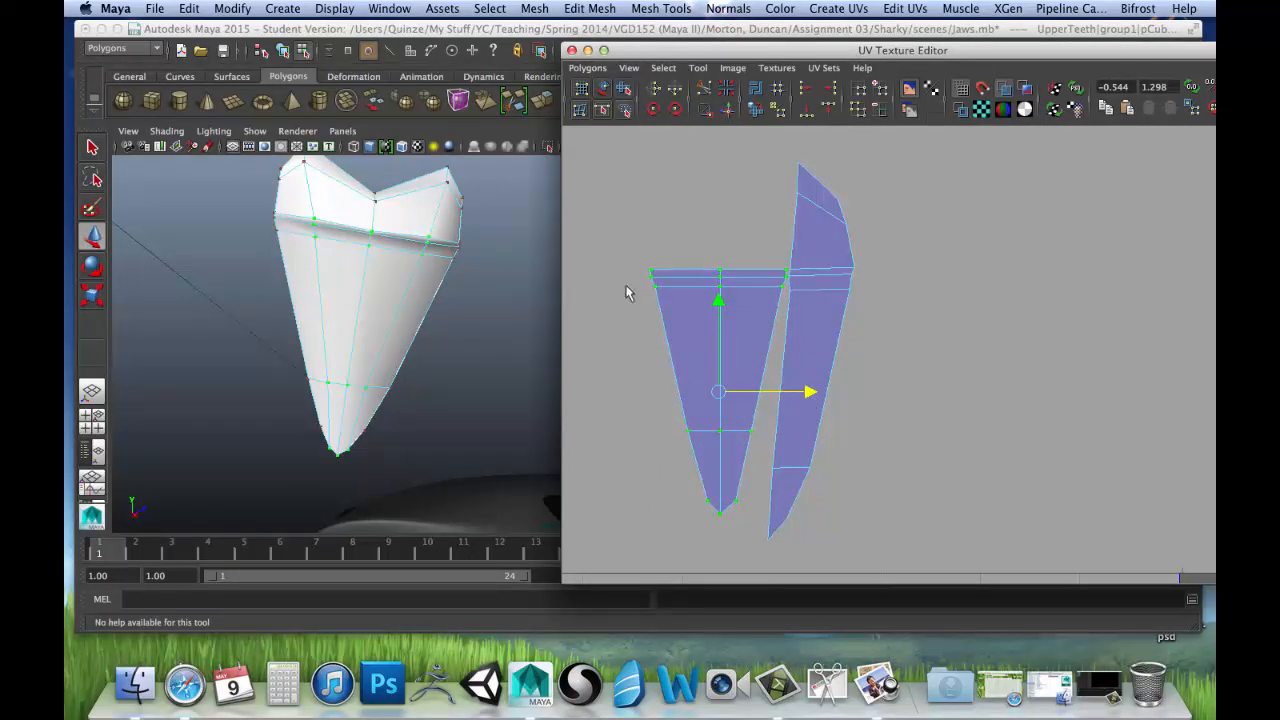
click(785, 298)
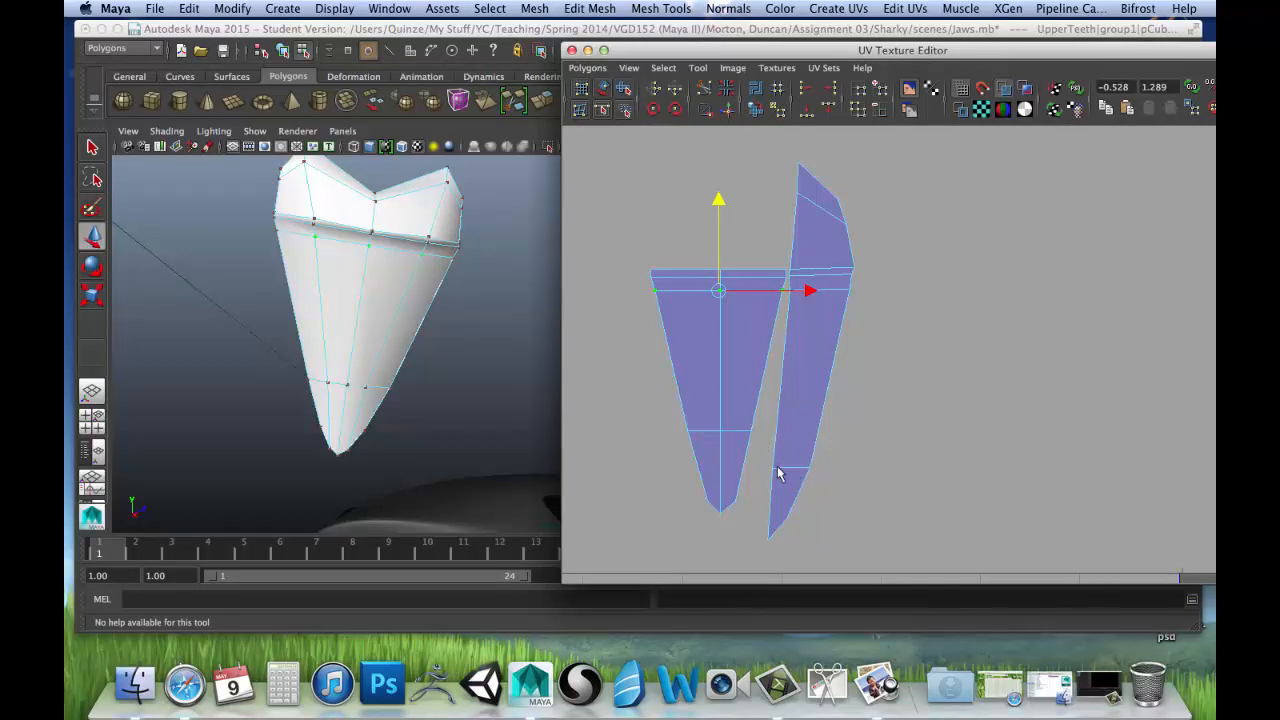
drag(850, 530, 766, 443)
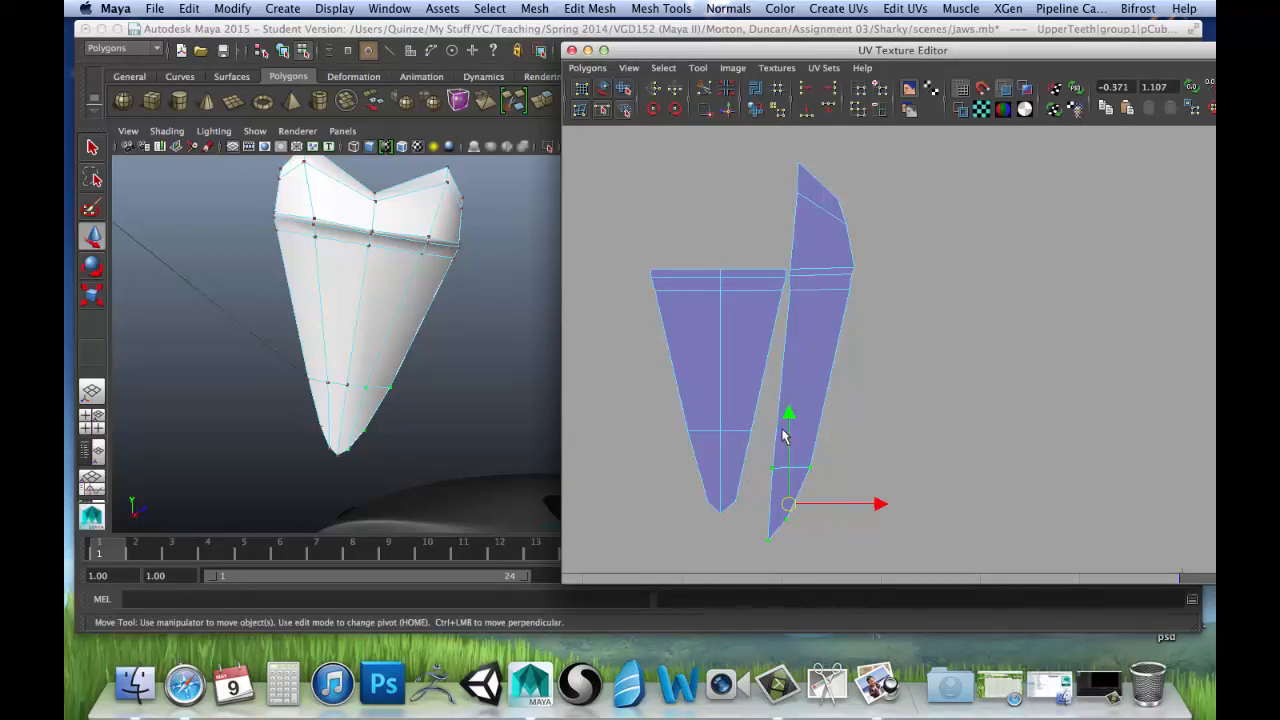
drag(792, 411, 790, 379)
drag(788, 476, 766, 474)
key(ctrl+z)
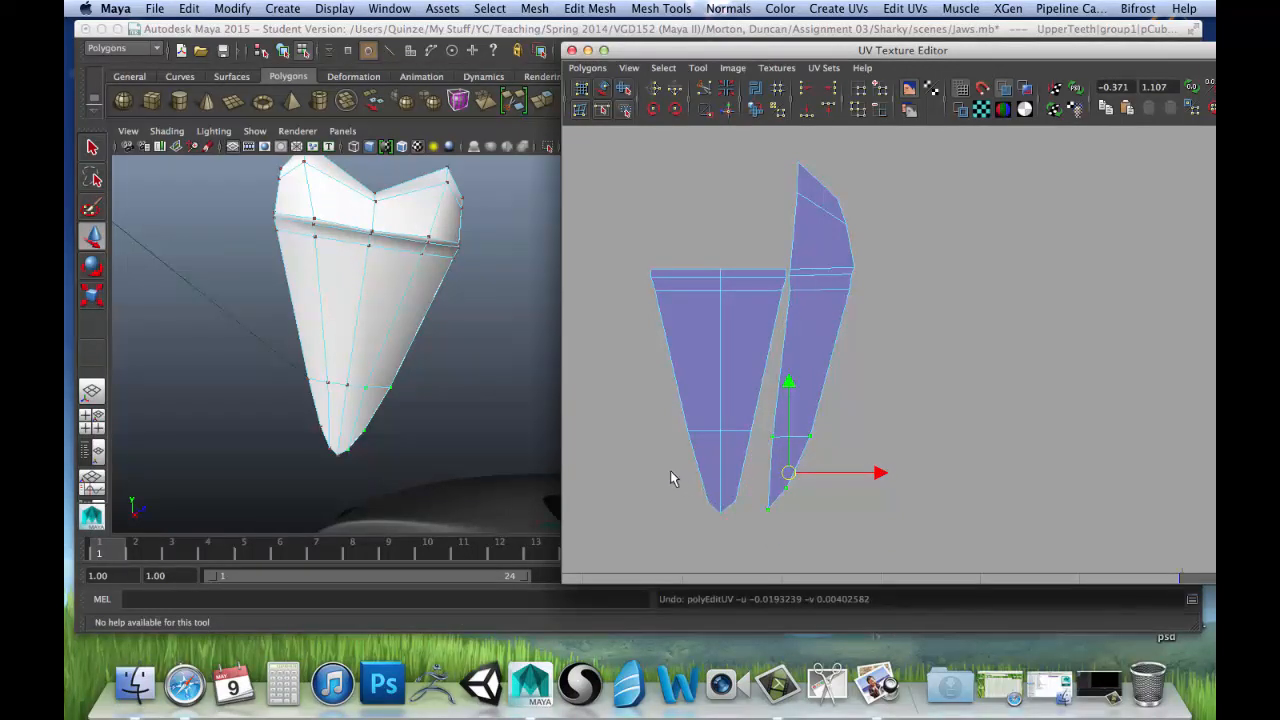
key(ctrl+z)
Lower the front shell's bottom UVs to about the side shell's lower line, and widen the lower row horizontally.
drag(666, 418, 762, 521)
drag(722, 386, 766, 491)
key(r)
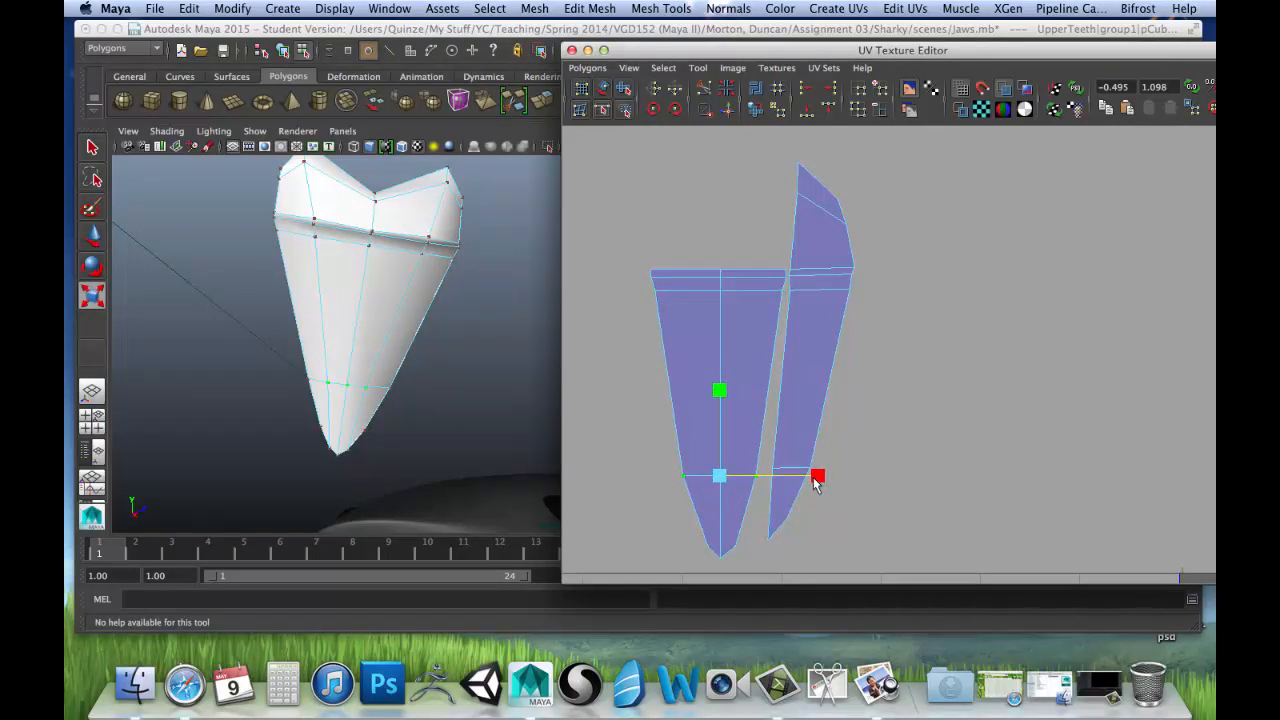
drag(816, 477, 827, 554)
Move the side shell's lower UVs left and down to follow the front shell's edge, and shift its tip UVs slightly further left.
key(w)
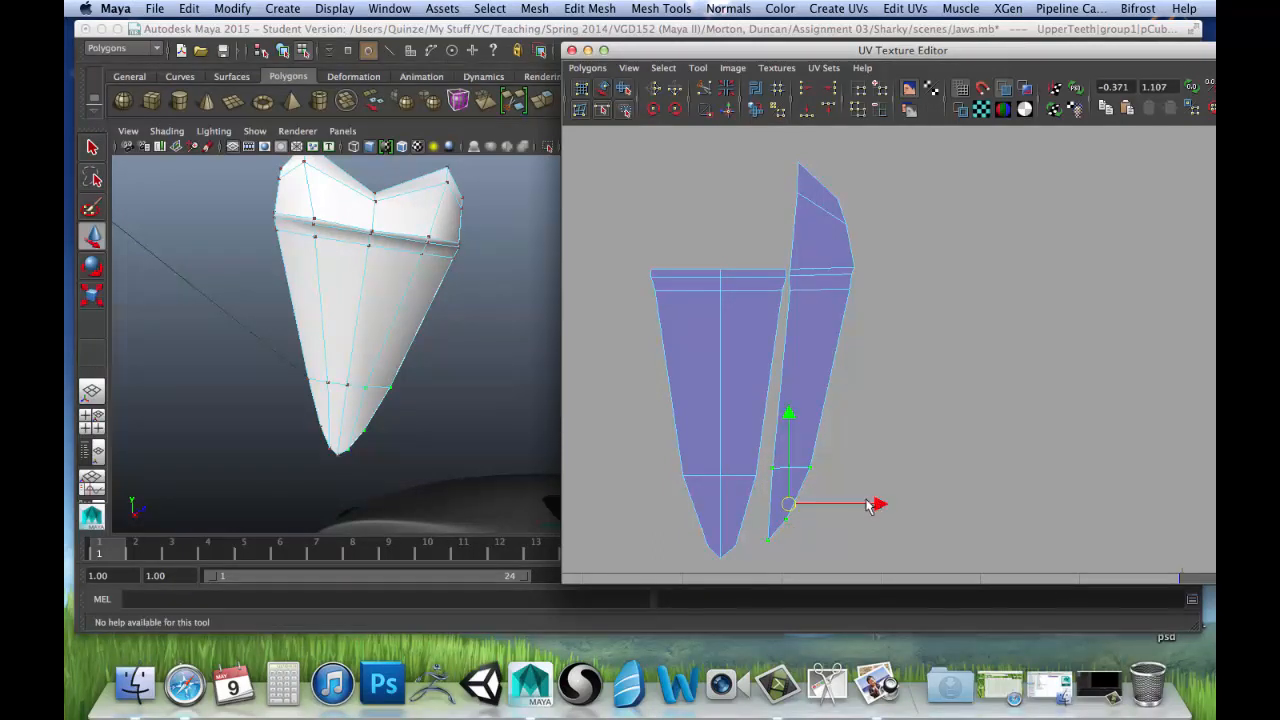
drag(876, 505, 865, 505)
drag(777, 418, 778, 436)
drag(868, 515, 866, 514)
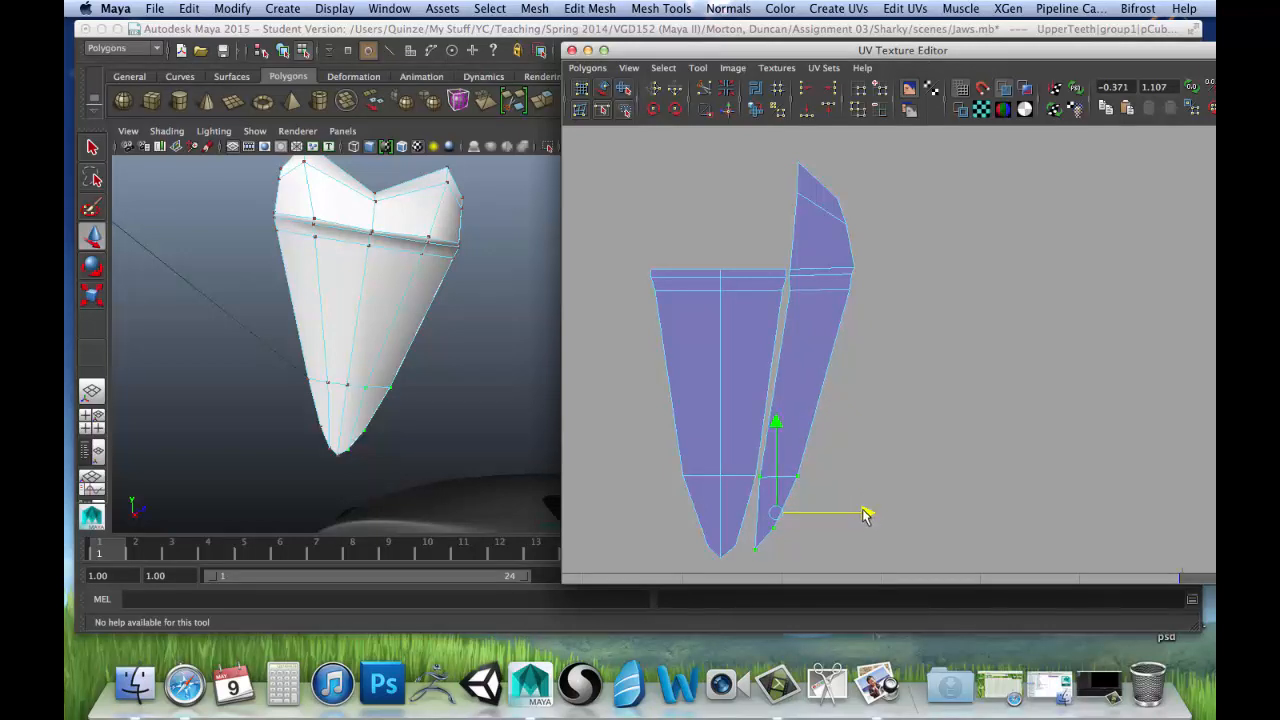
alt+middle_drag(888, 477, 874, 404)
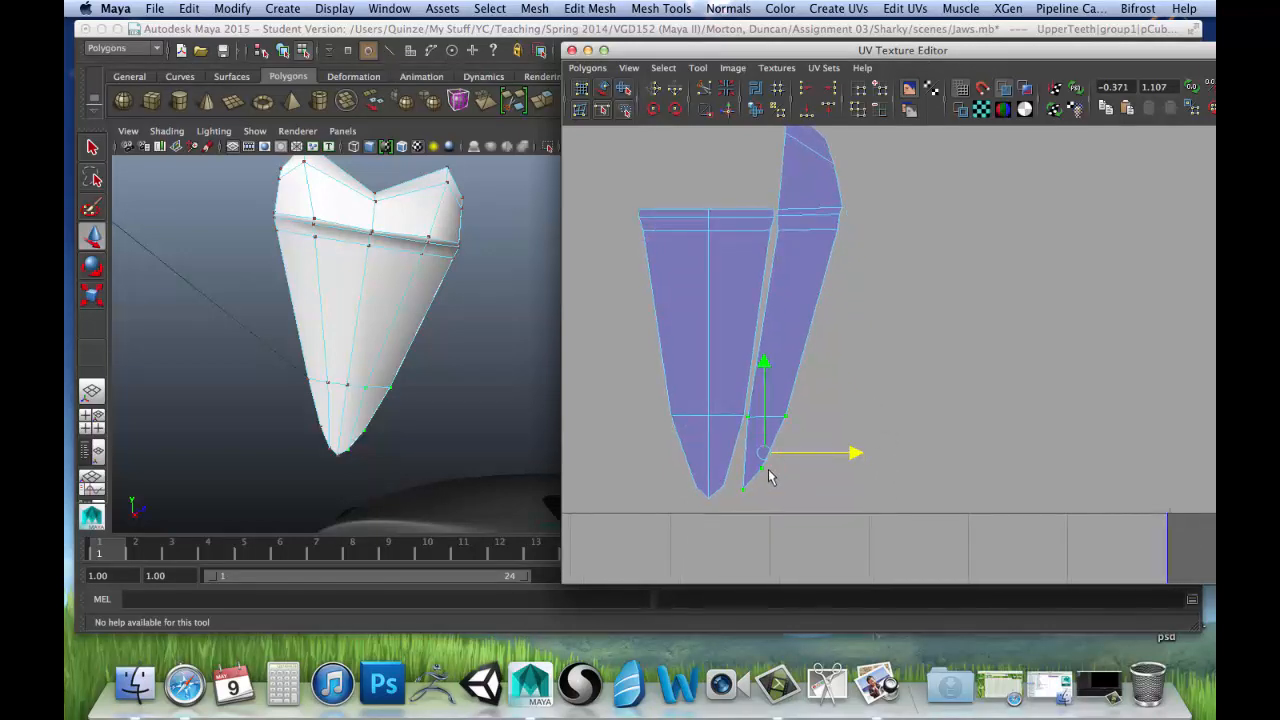
drag(734, 460, 832, 482)
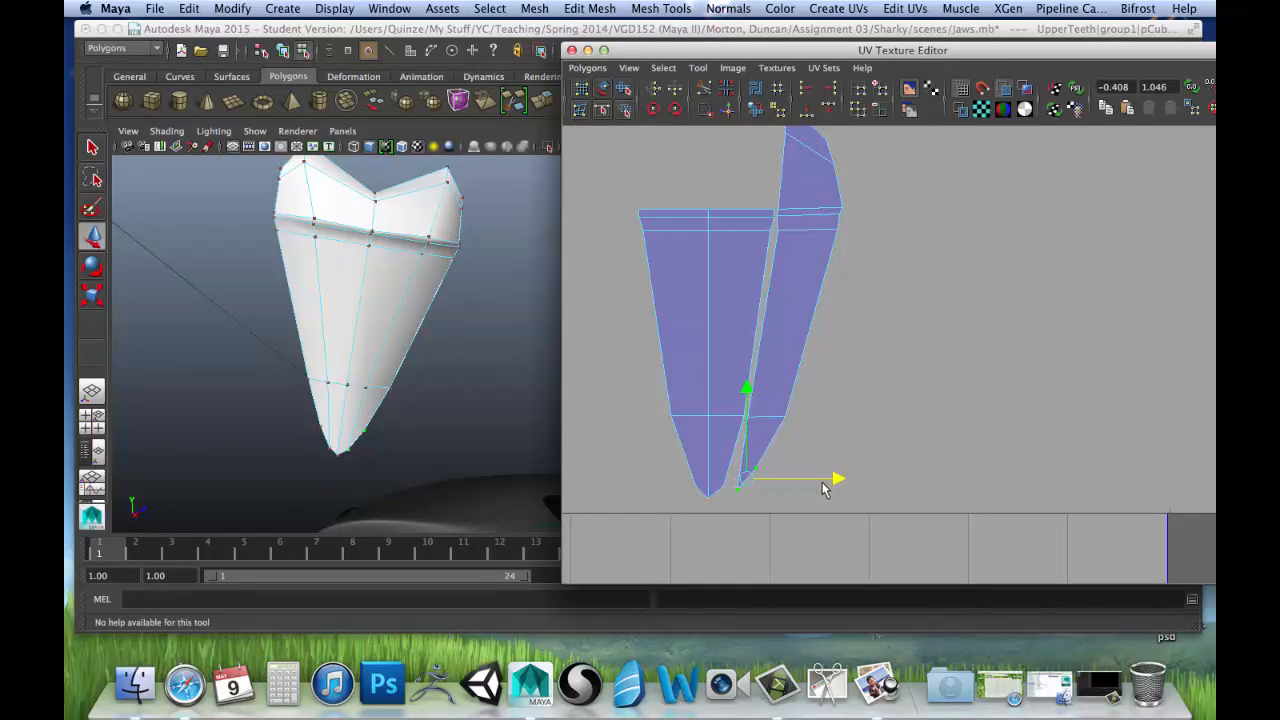
Scale the two UVs beside the front shell's tip horizontally outward to round the tip towards the side shell.
drag(704, 492, 729, 489)
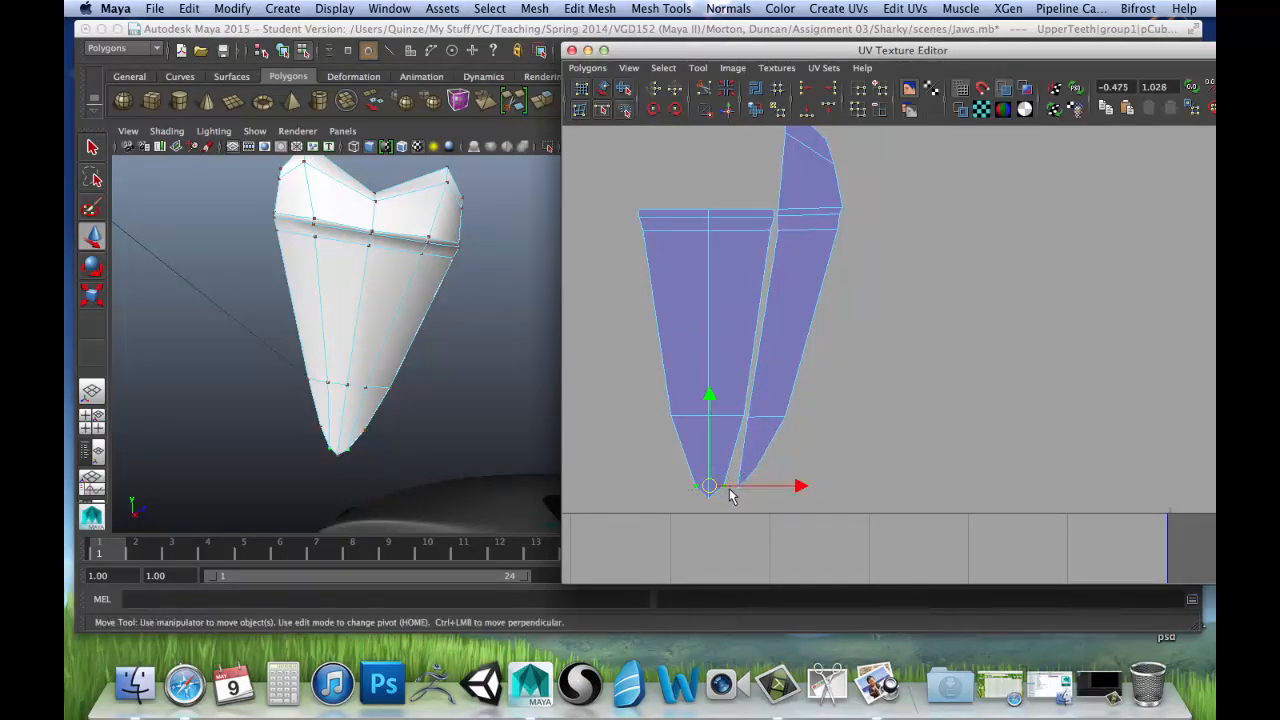
key(r)
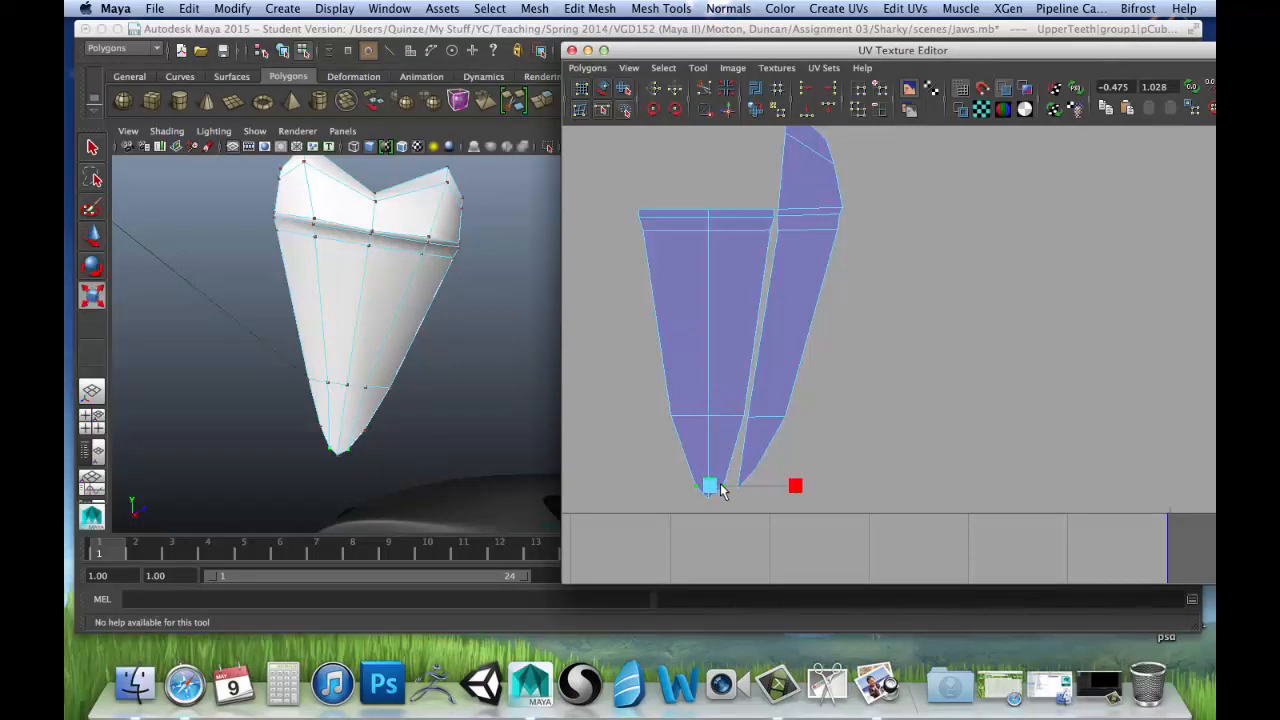
drag(796, 487, 828, 510)
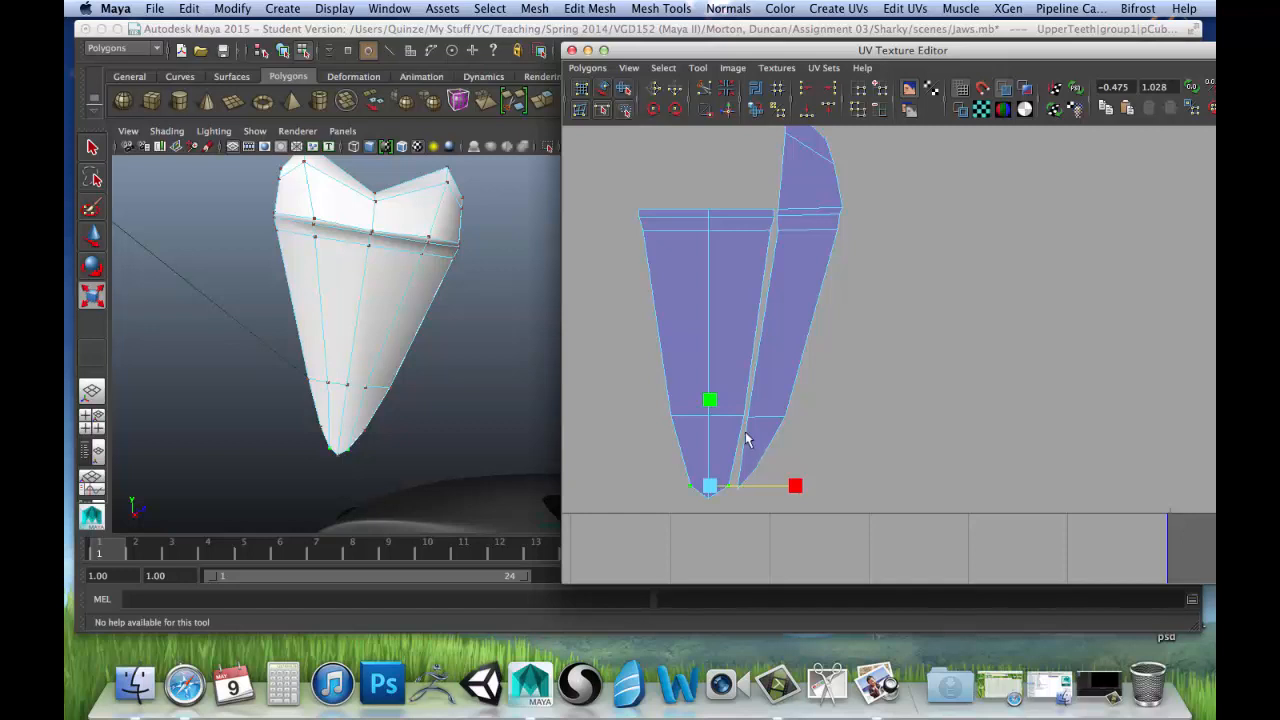
drag(746, 431, 747, 431)
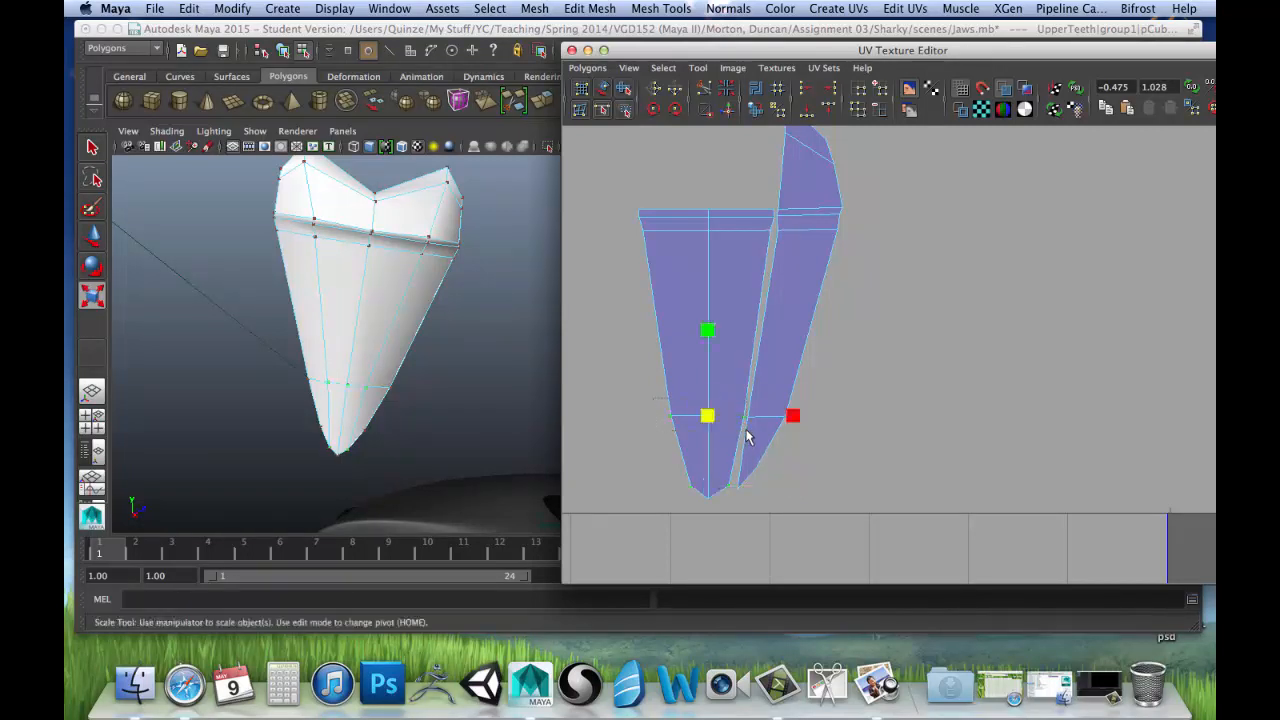
click(789, 452)
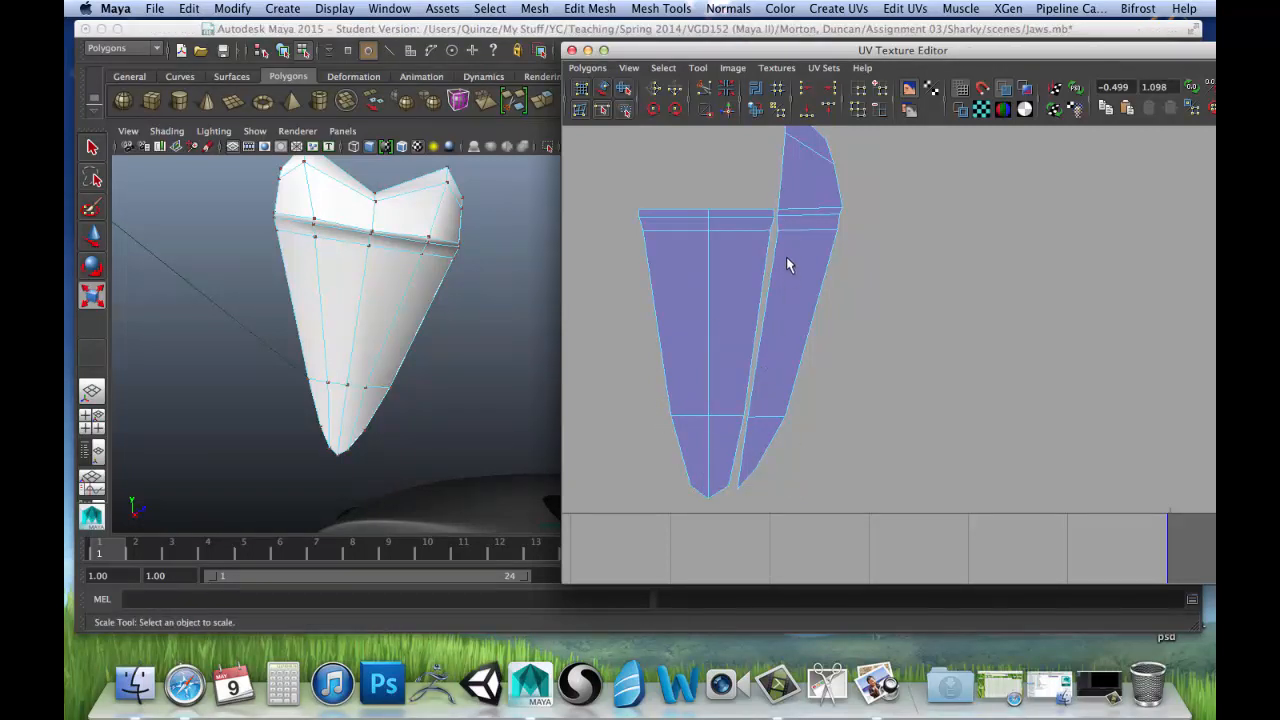
Select the facing border edges between the front and side shells from the top band to the tip and sew them together.
right_drag(755, 328, 771, 277)
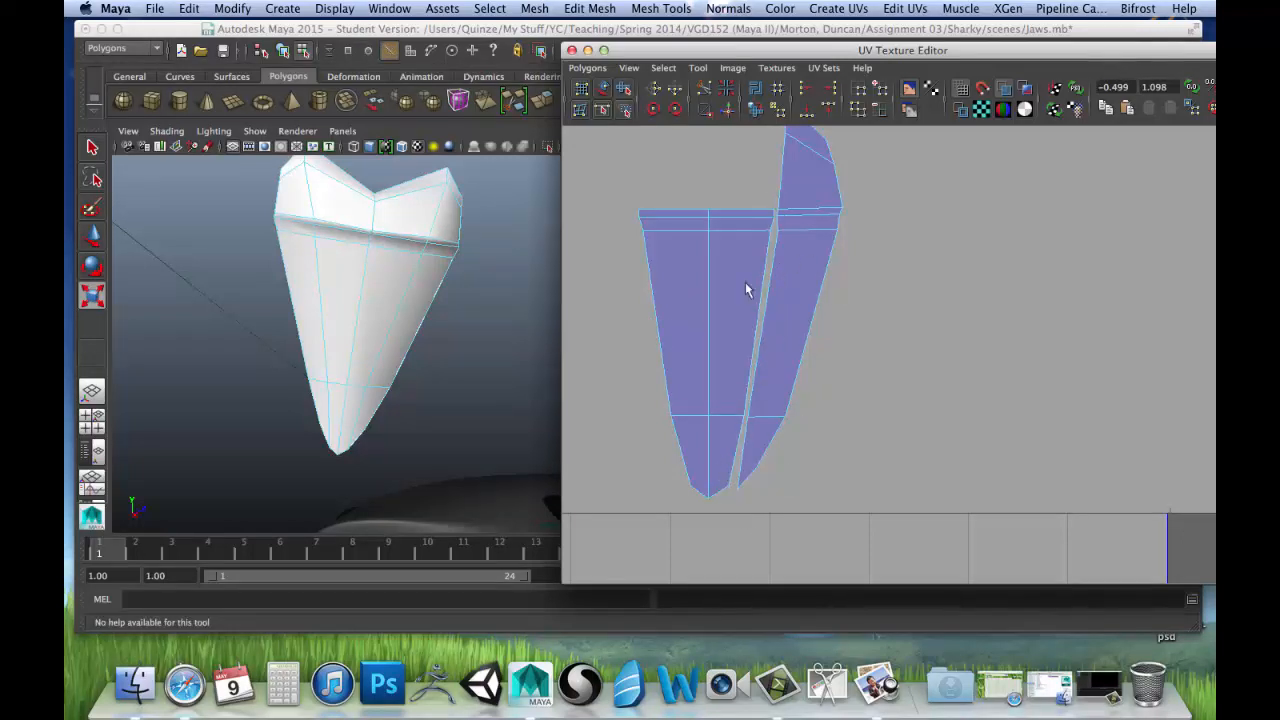
scroll(812, 325, up, 5)
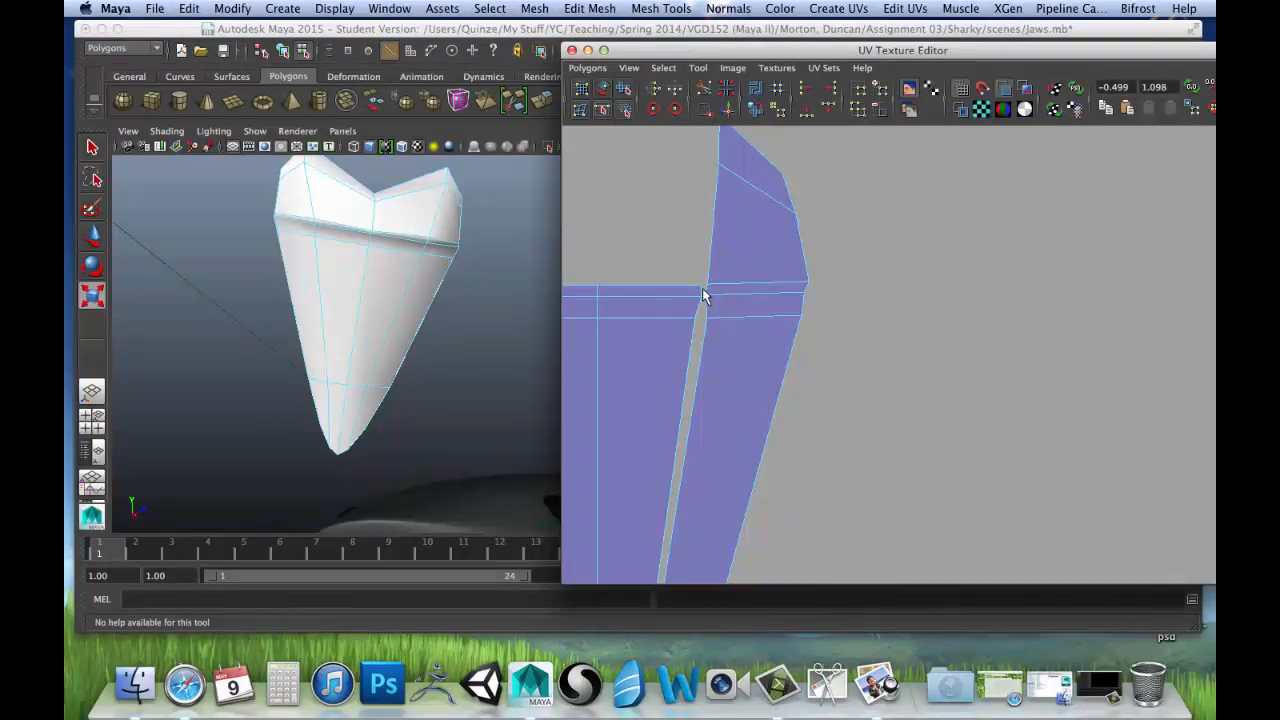
key(r)
click(704, 291)
click(708, 318)
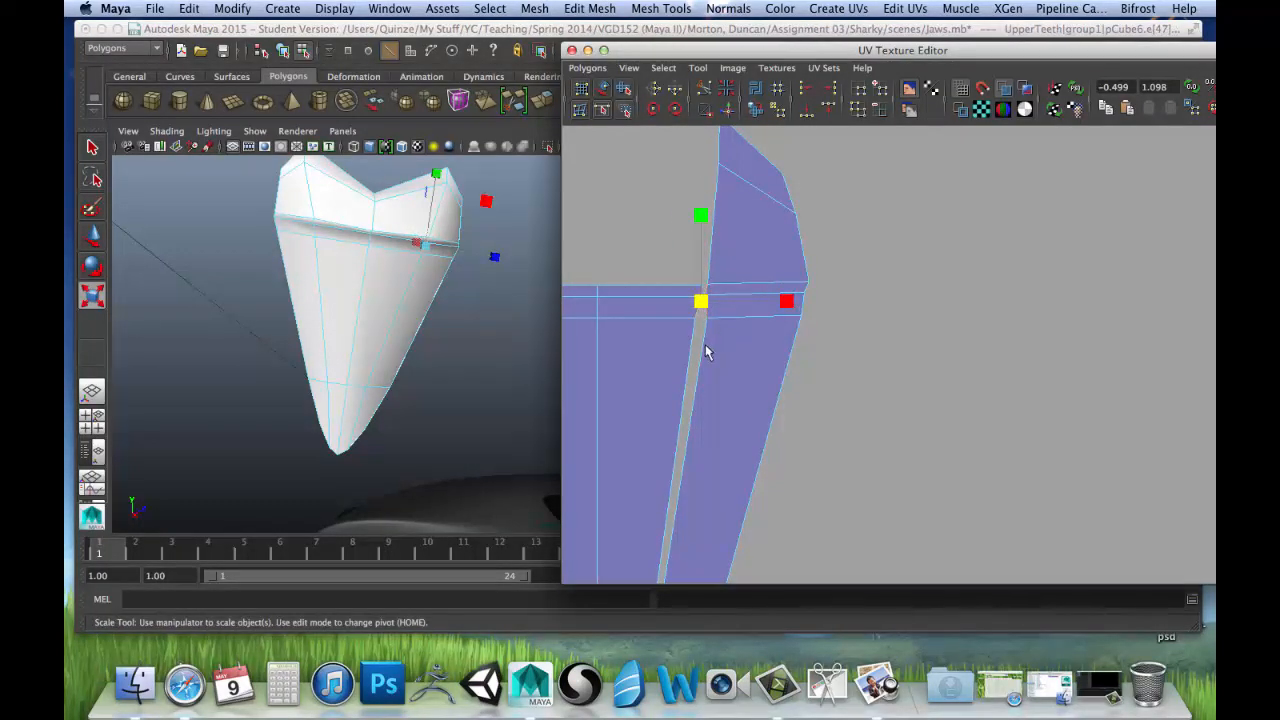
click(699, 375)
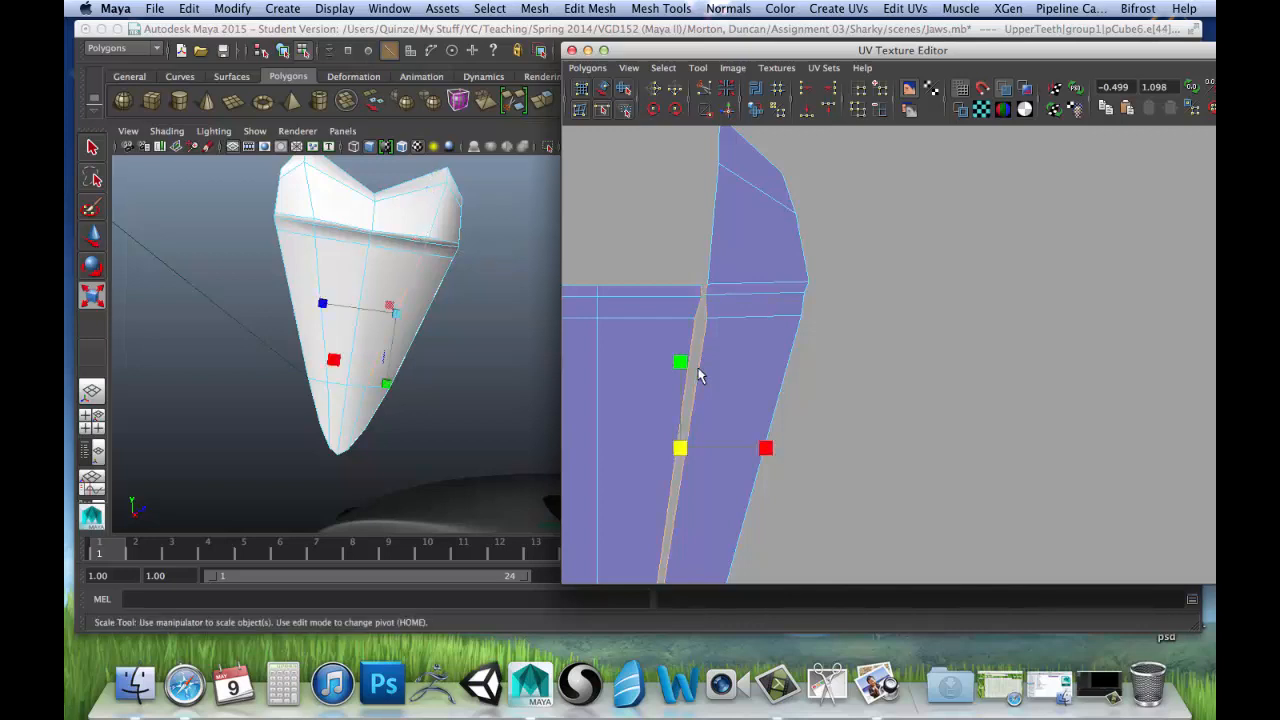
mouse_move(697, 451)
alt+middle_down()
mouse_move(728, 352)
mouse_move(721, 367)
mouse_move(708, 340)
alt+middle_up()
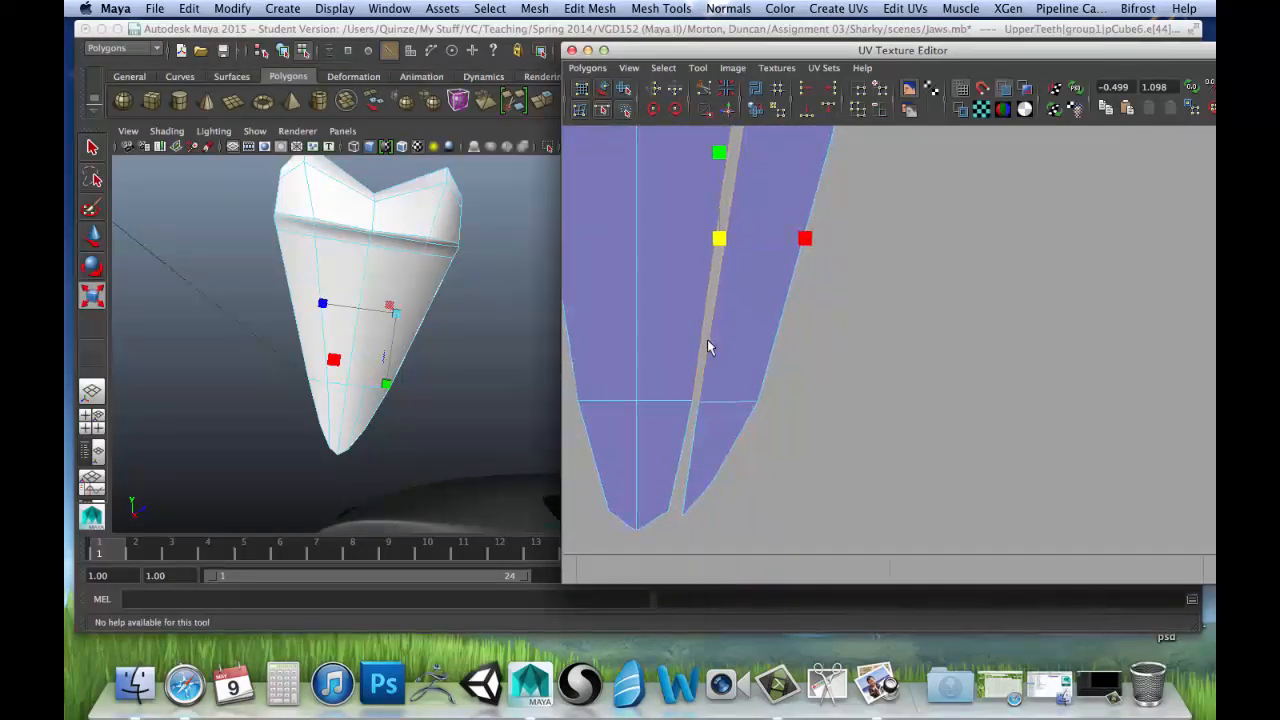
click(687, 435)
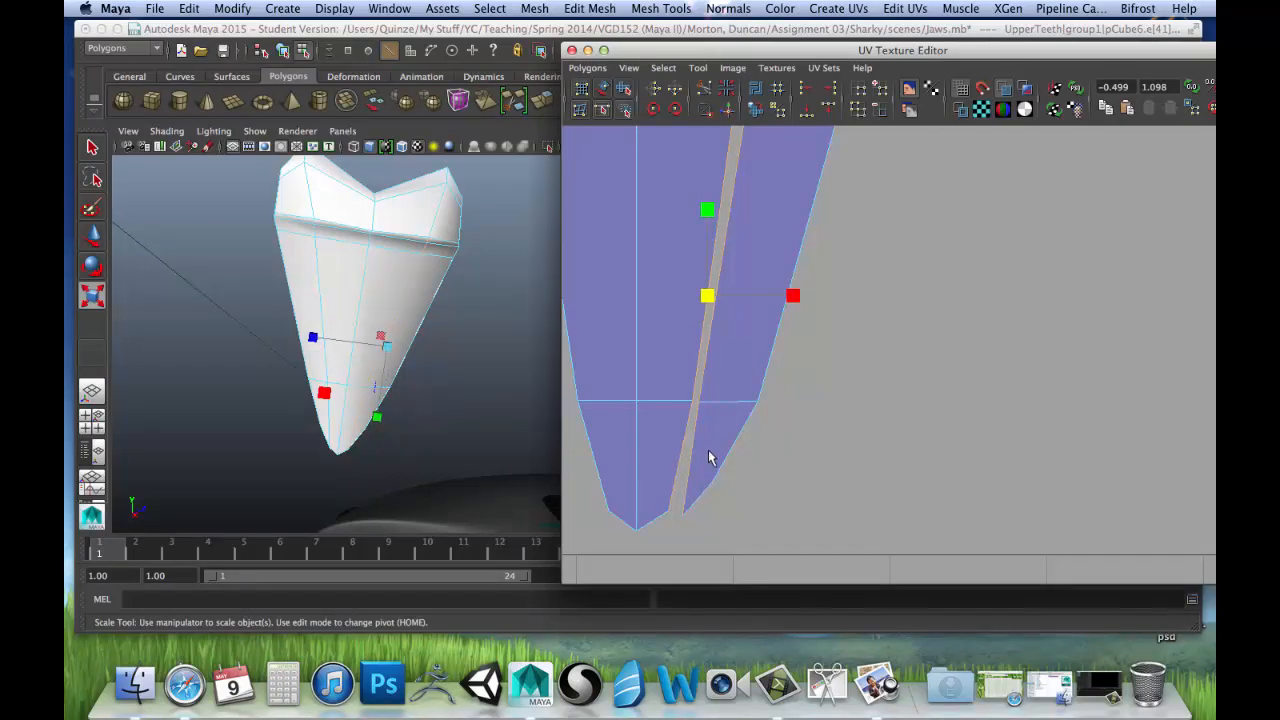
alt+middle_drag(647, 423, 691, 434)
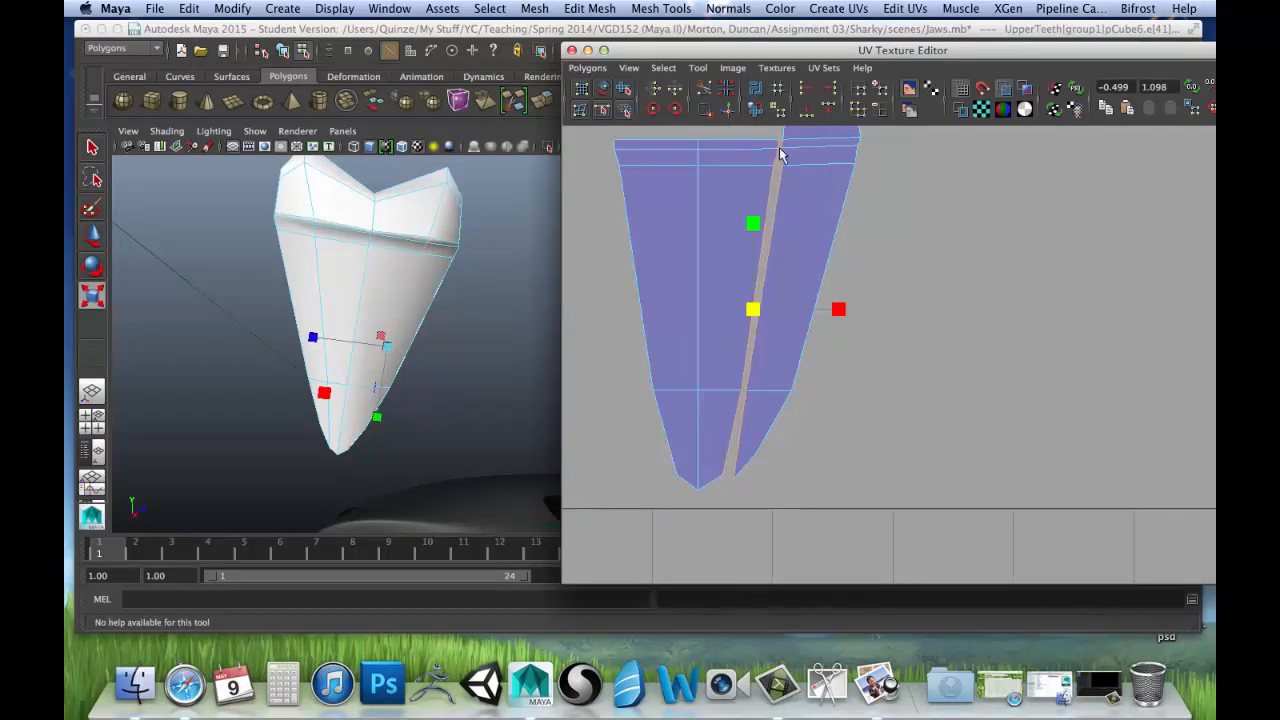
click(705, 111)
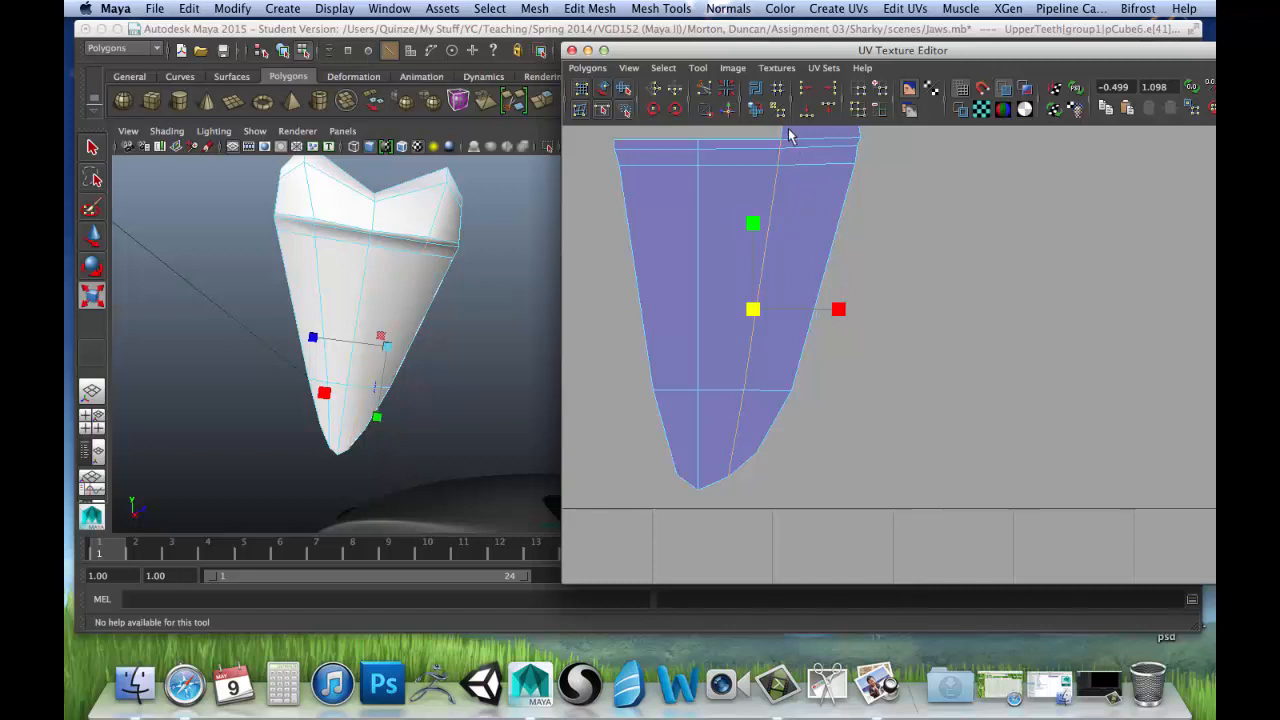
Rotate the remaining triangular side shell about 180 degrees and move it beside the open edge of the joined shells.
scroll(808, 386, down, 5)
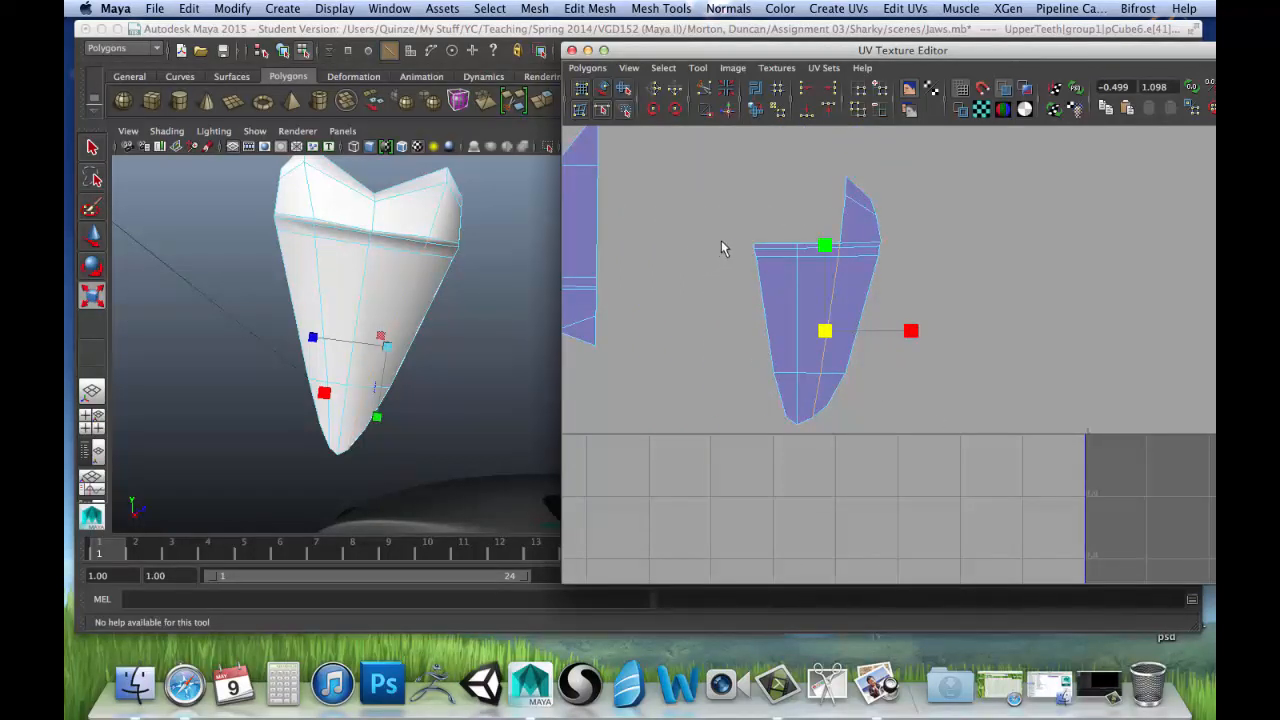
scroll(722, 241, down, 4)
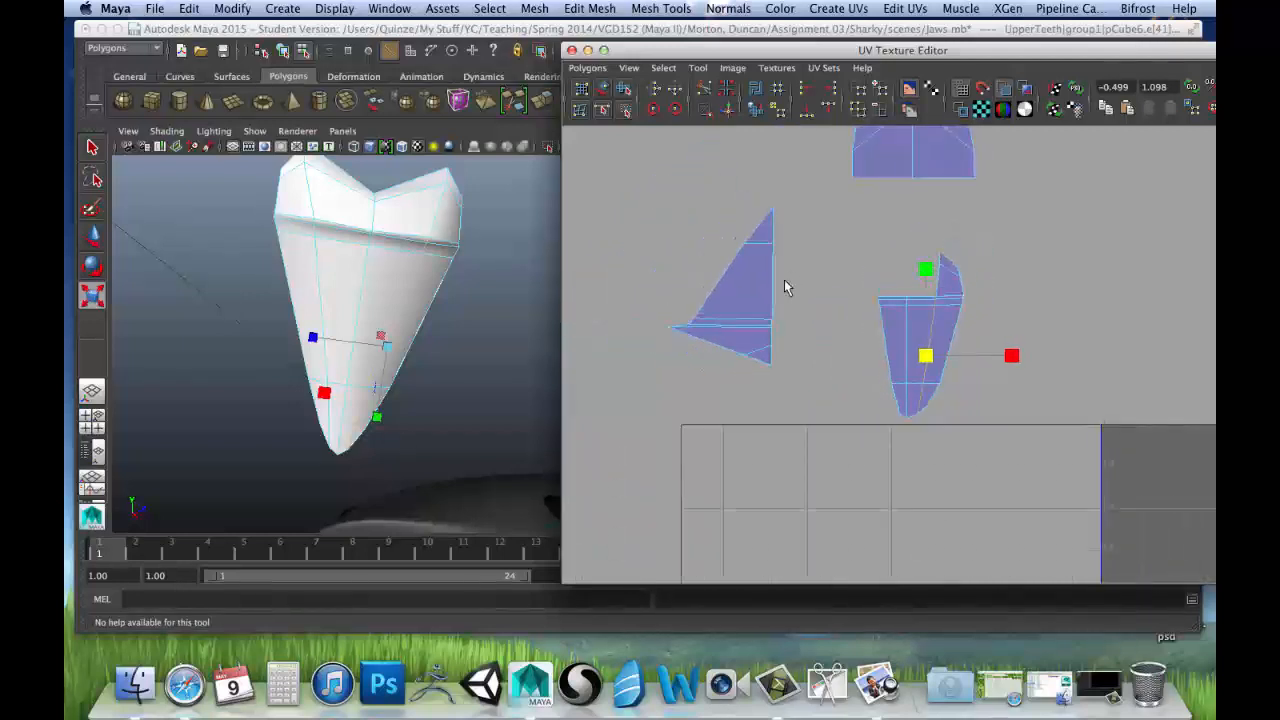
scroll(784, 287, down, 2)
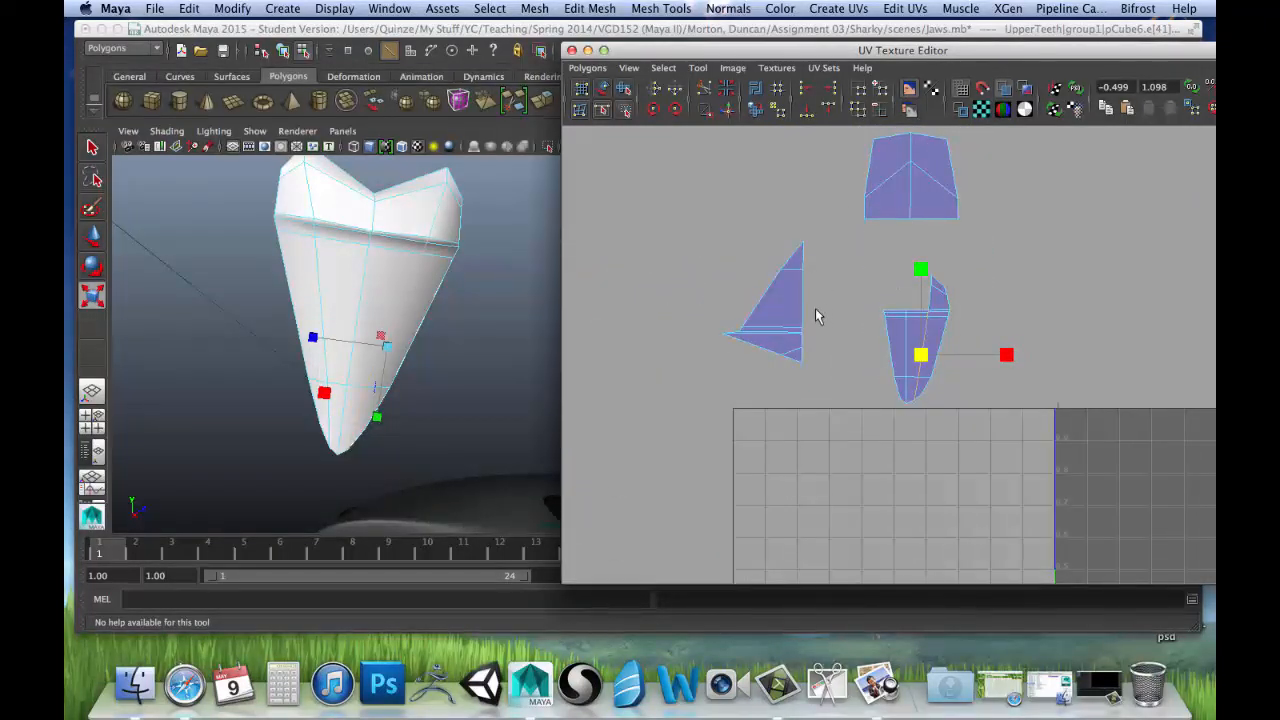
drag(800, 334, 803, 338)
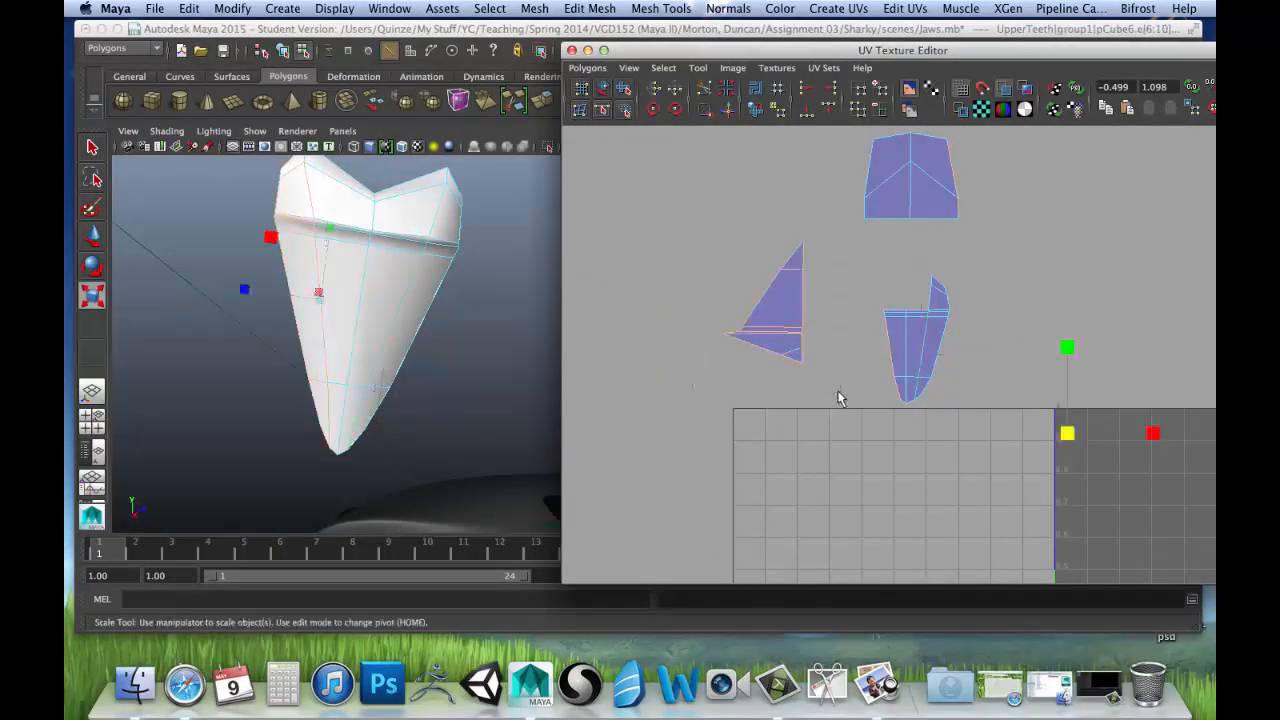
right_drag(793, 323, 787, 286)
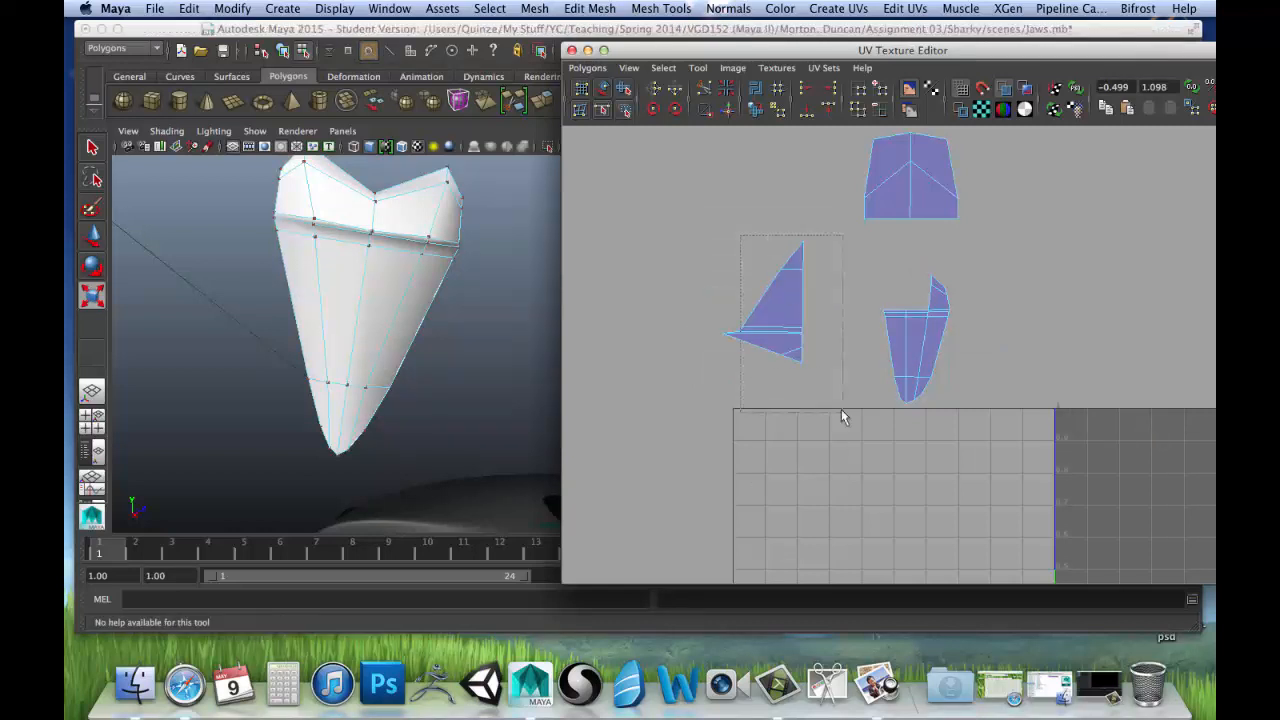
drag(841, 409, 839, 408)
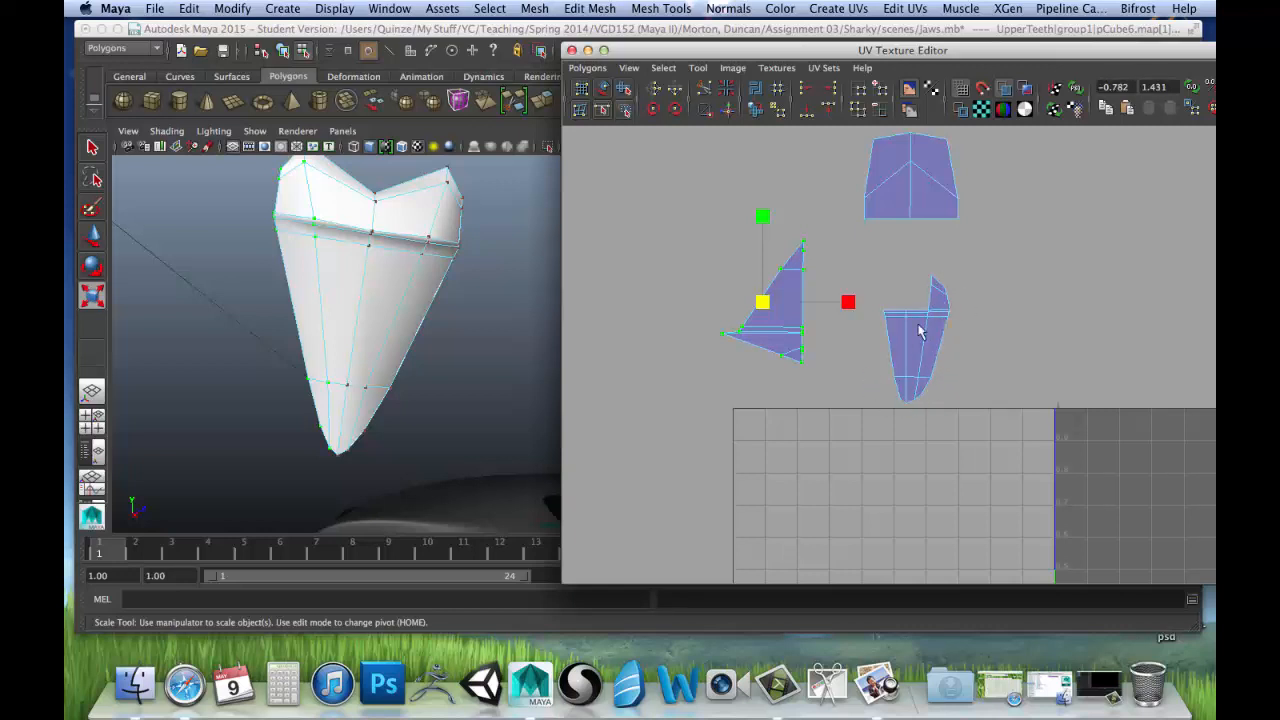
key(e)
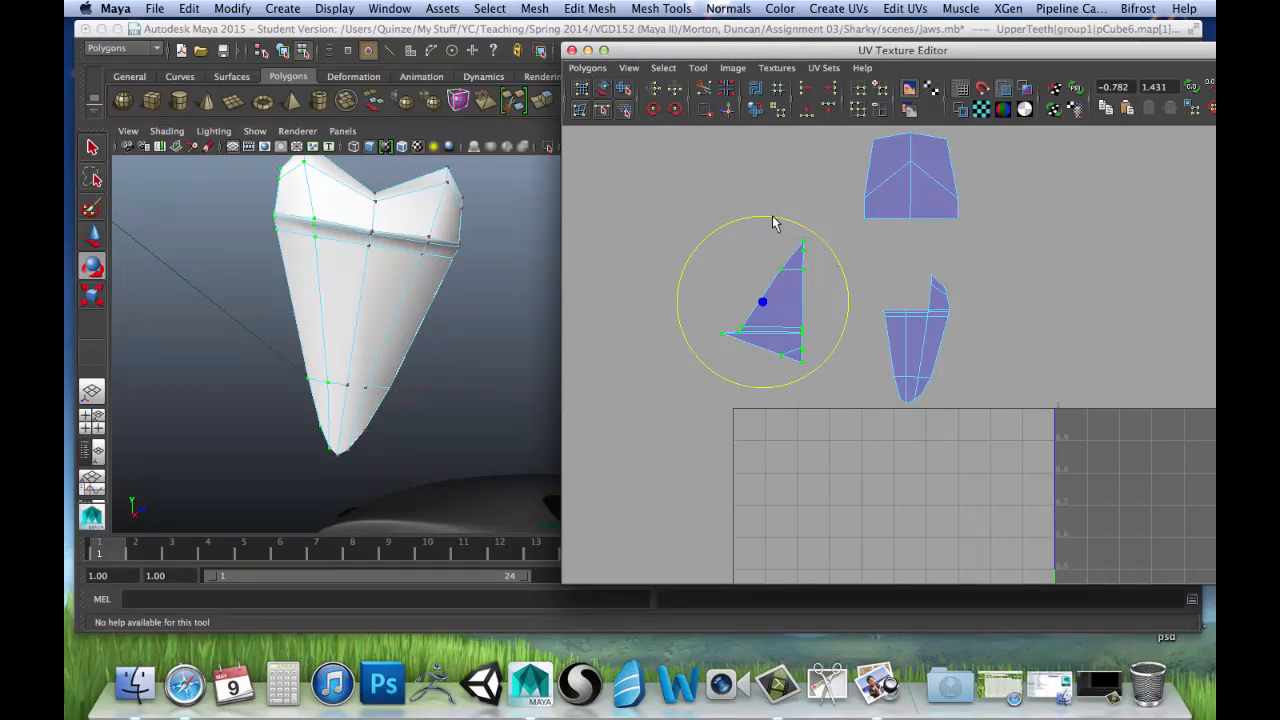
drag(772, 222, 757, 375)
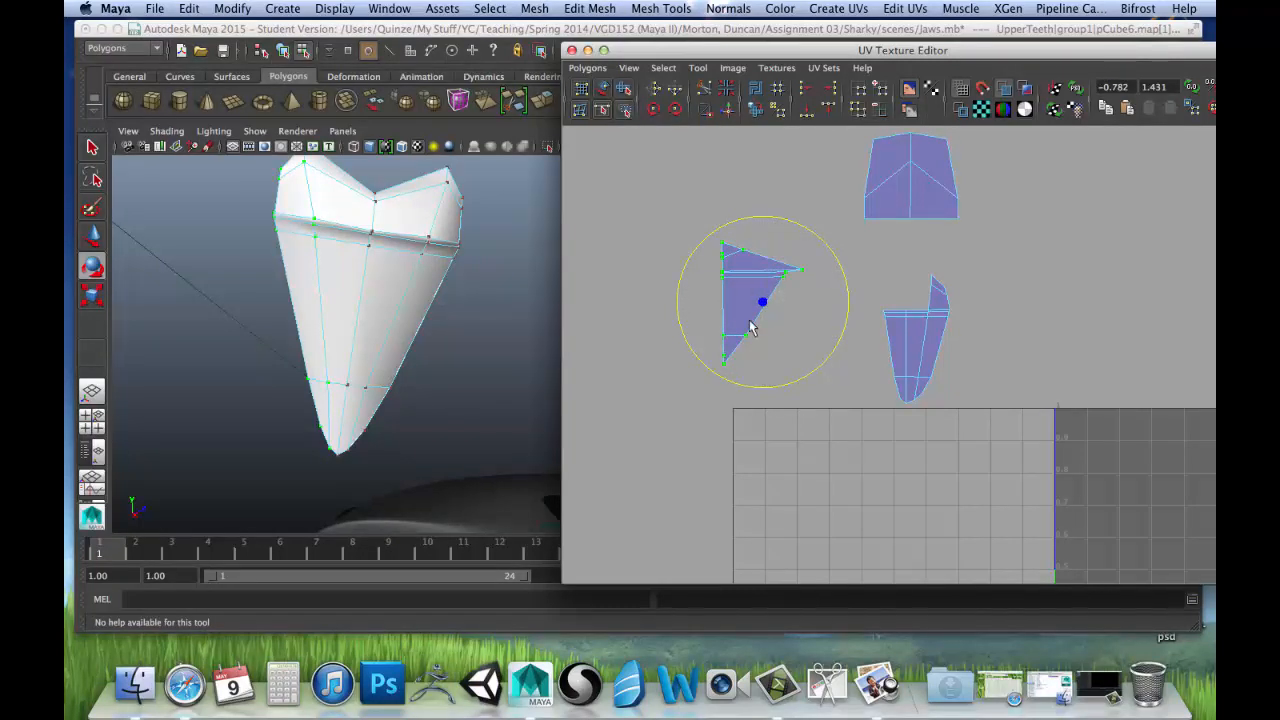
key(w)
drag(762, 303, 863, 331)
scroll(831, 301, up, 2)
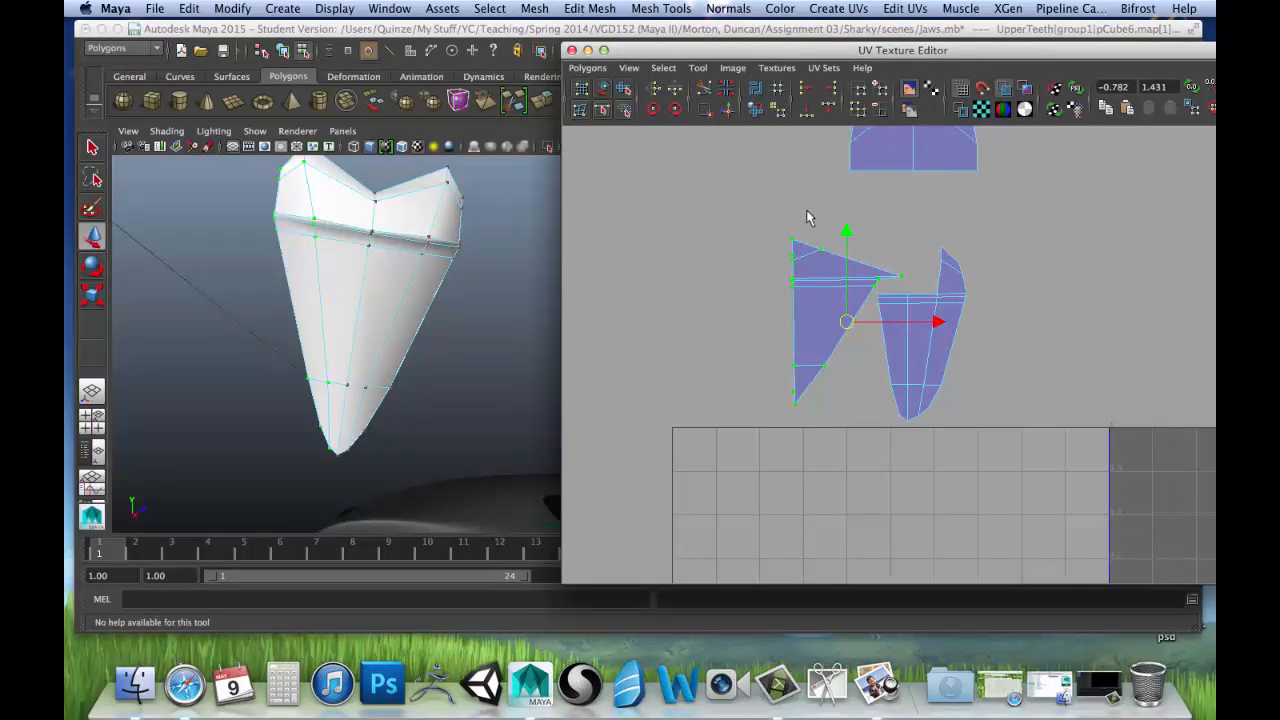
Check on the 3D tooth which points the triangular shell's top corner and pointed side UVs correspond to.
right_drag(812, 263, 852, 262)
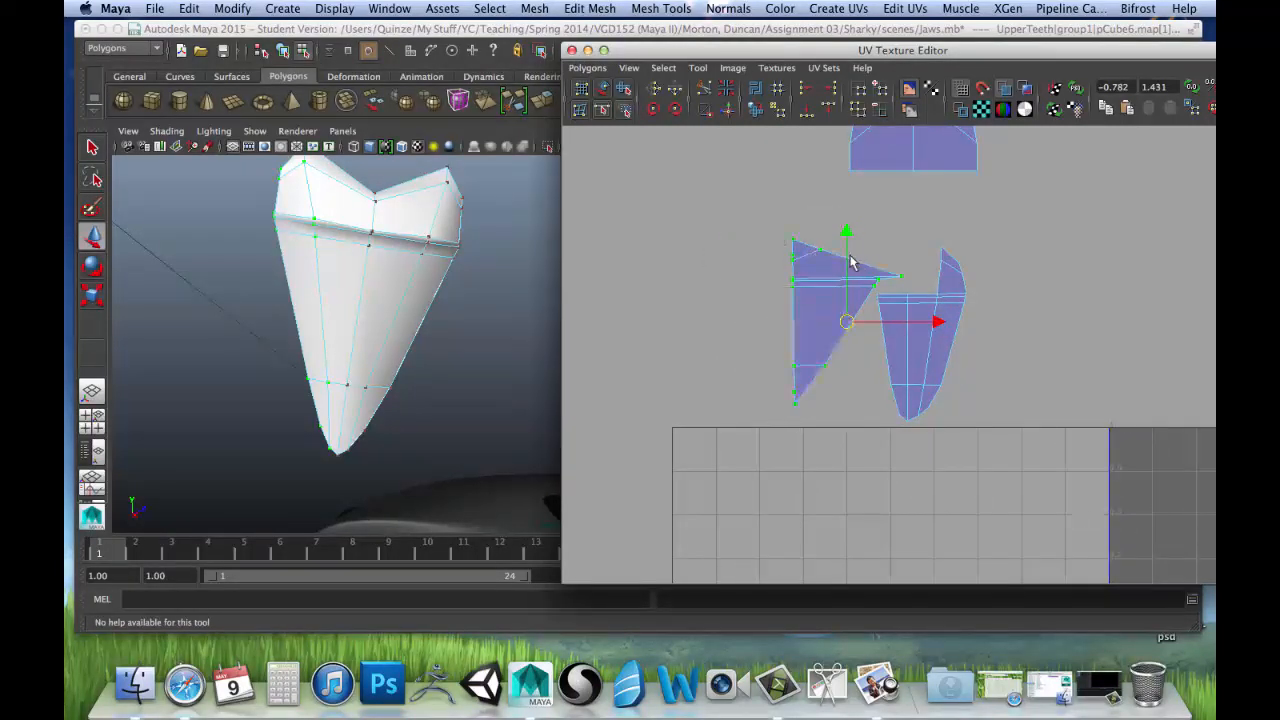
click(802, 230)
drag(780, 233, 796, 248)
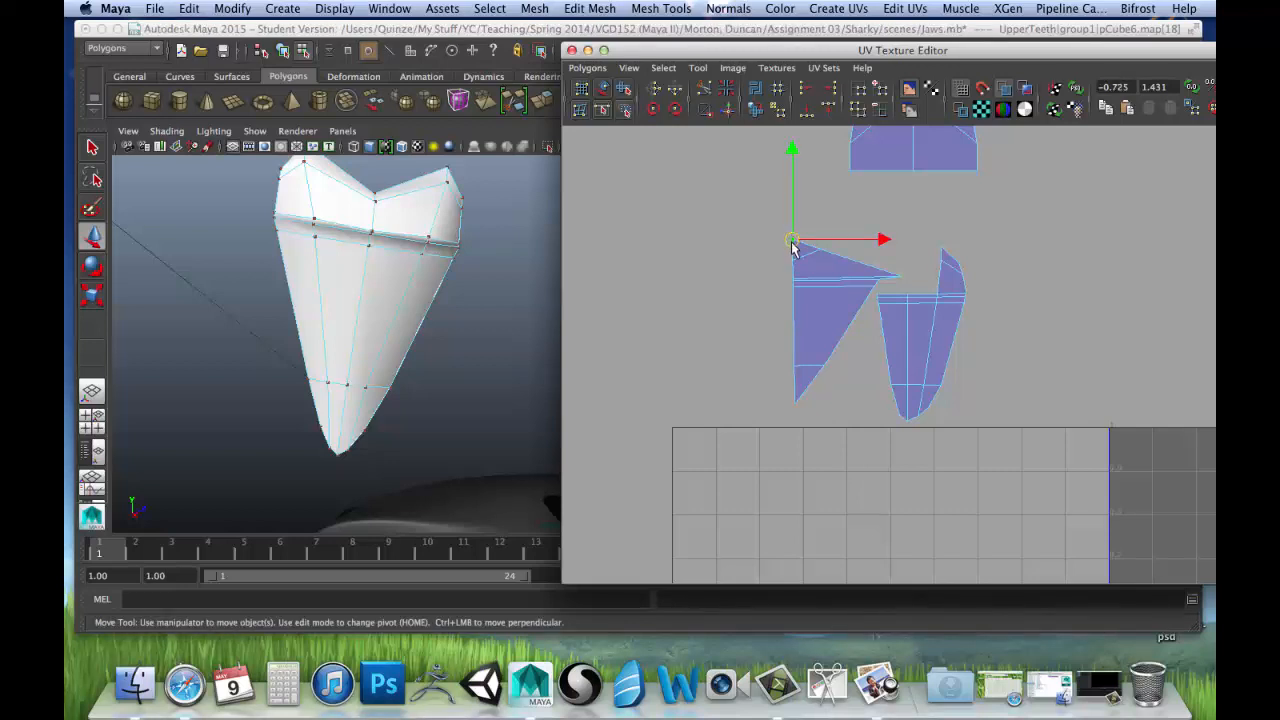
alt+middle_drag(412, 226, 414, 300)
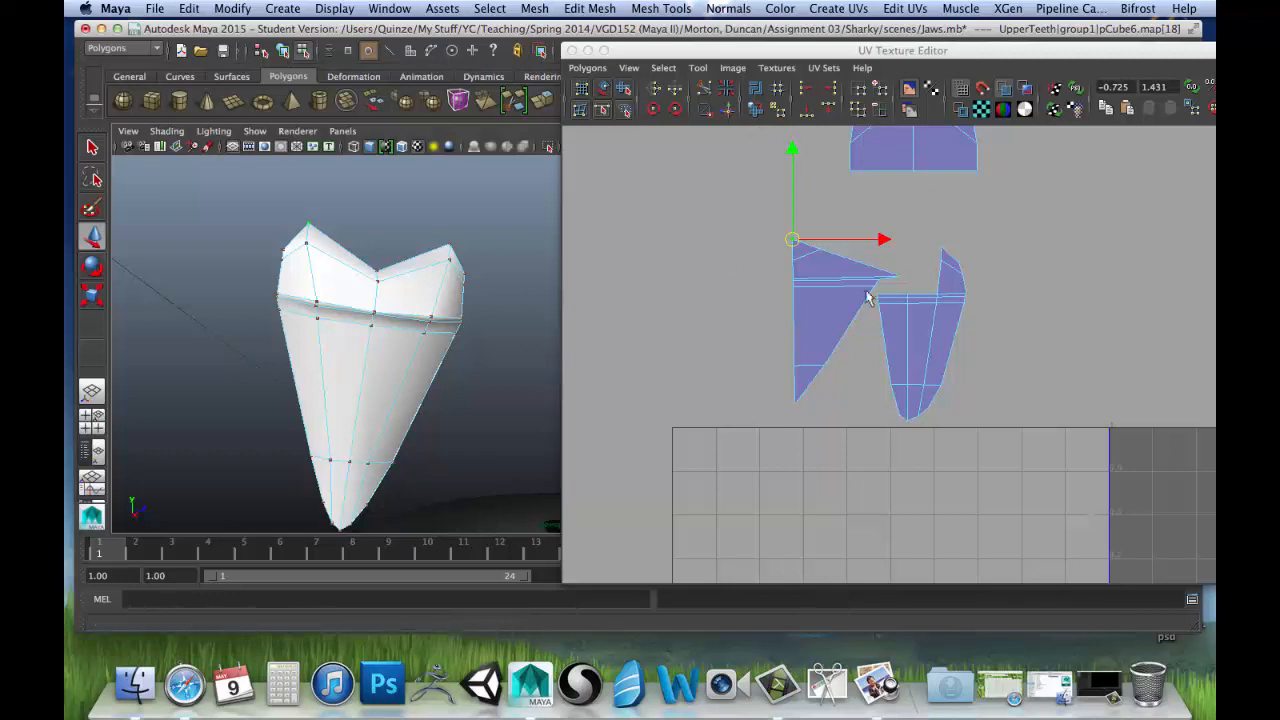
alt+middle_drag(900, 264, 789, 240)
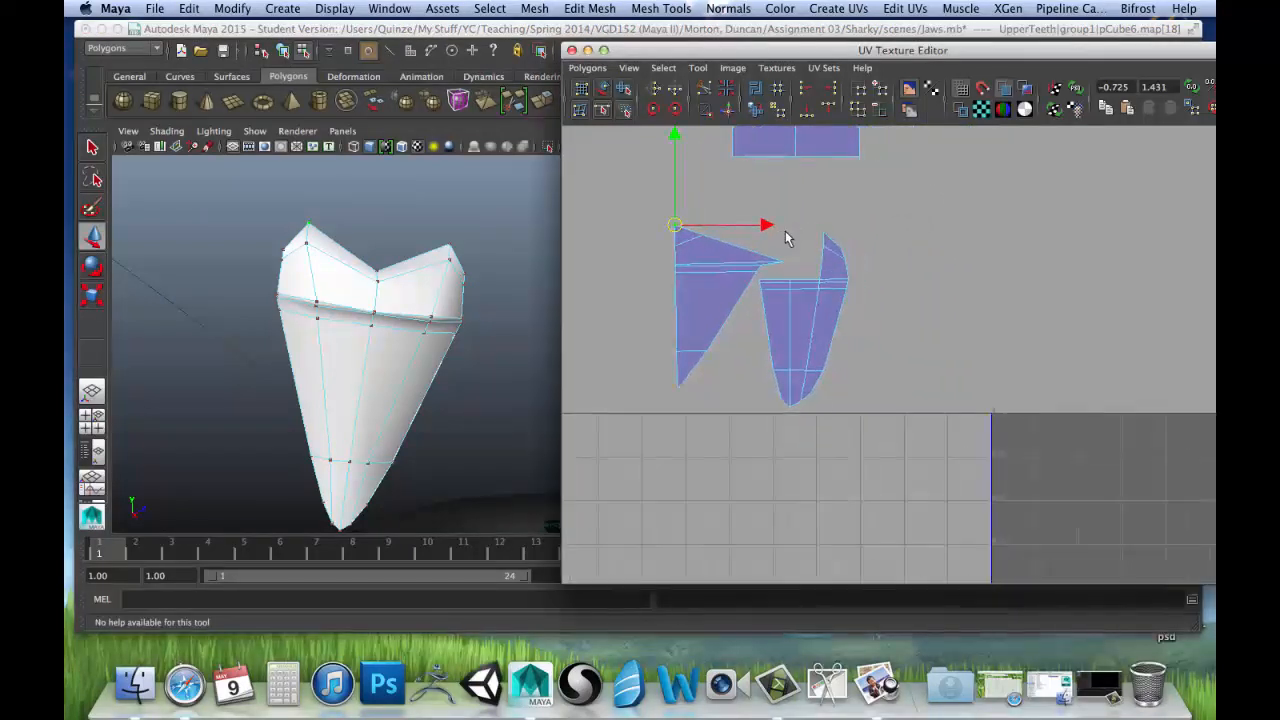
scroll(779, 248, up, 2)
alt+middle_drag(748, 194, 776, 201)
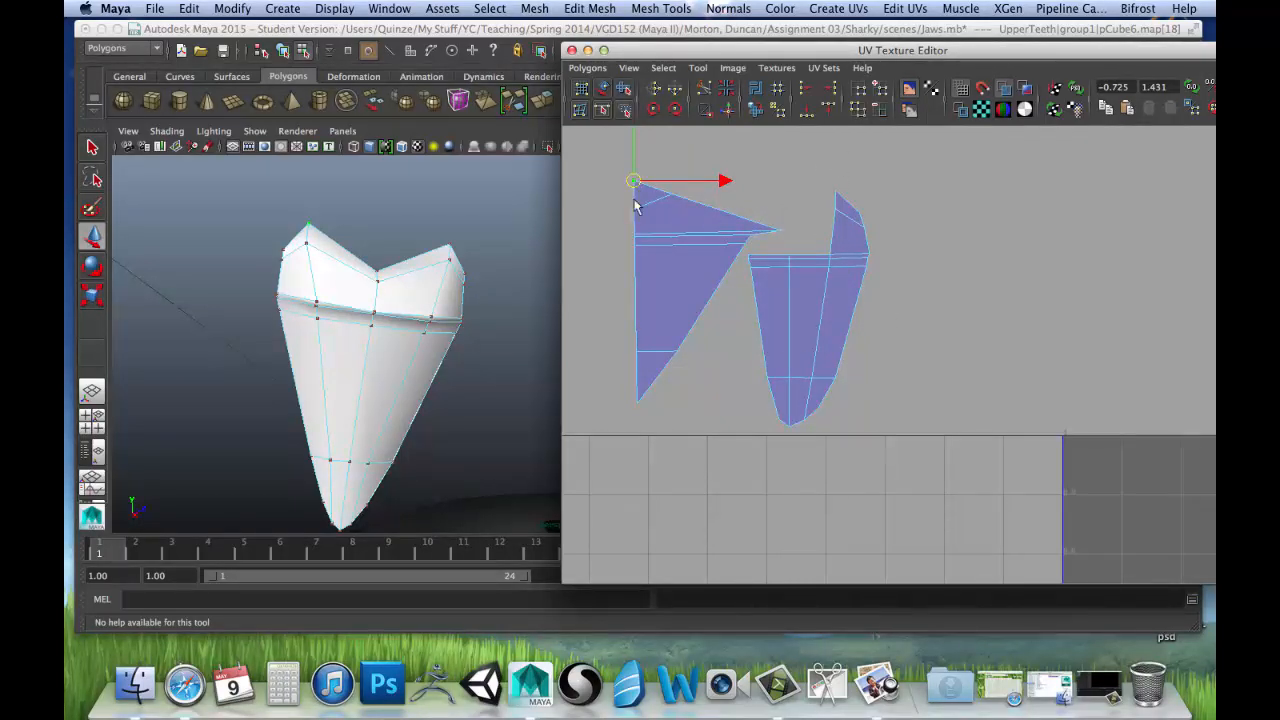
click(789, 232)
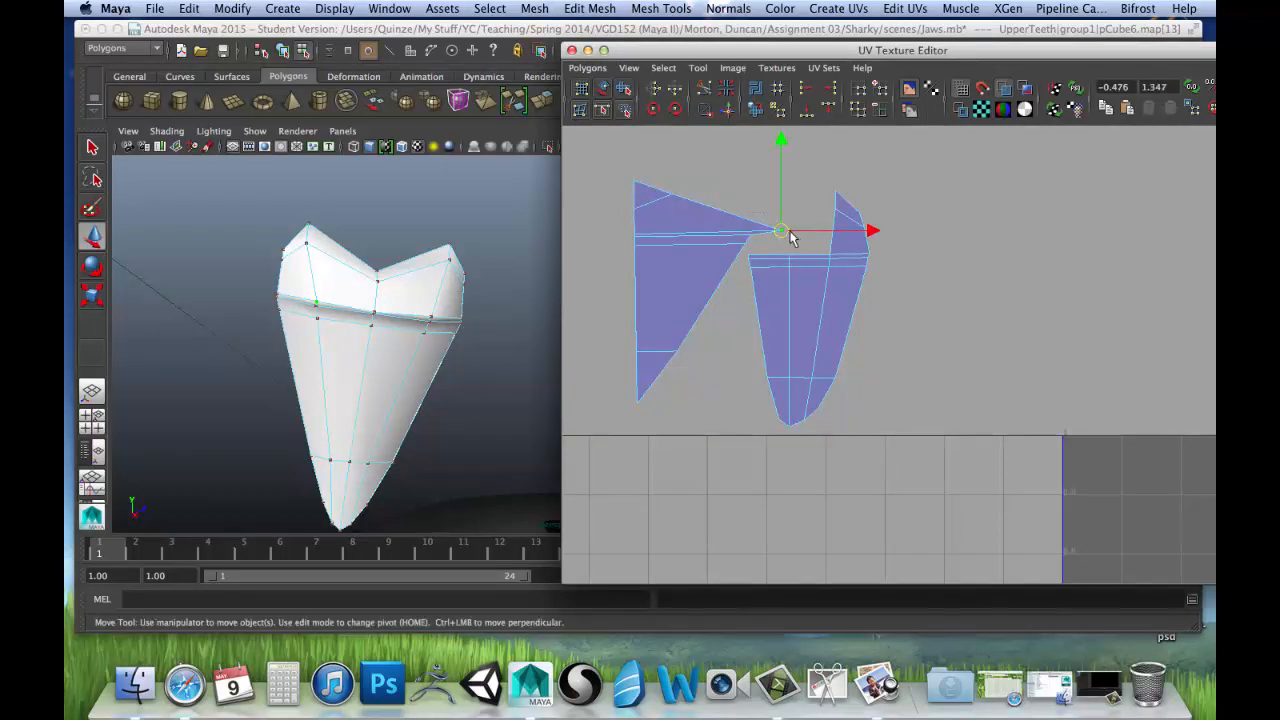
scroll(788, 231, up, 6)
alt+middle_drag(737, 210, 920, 242)
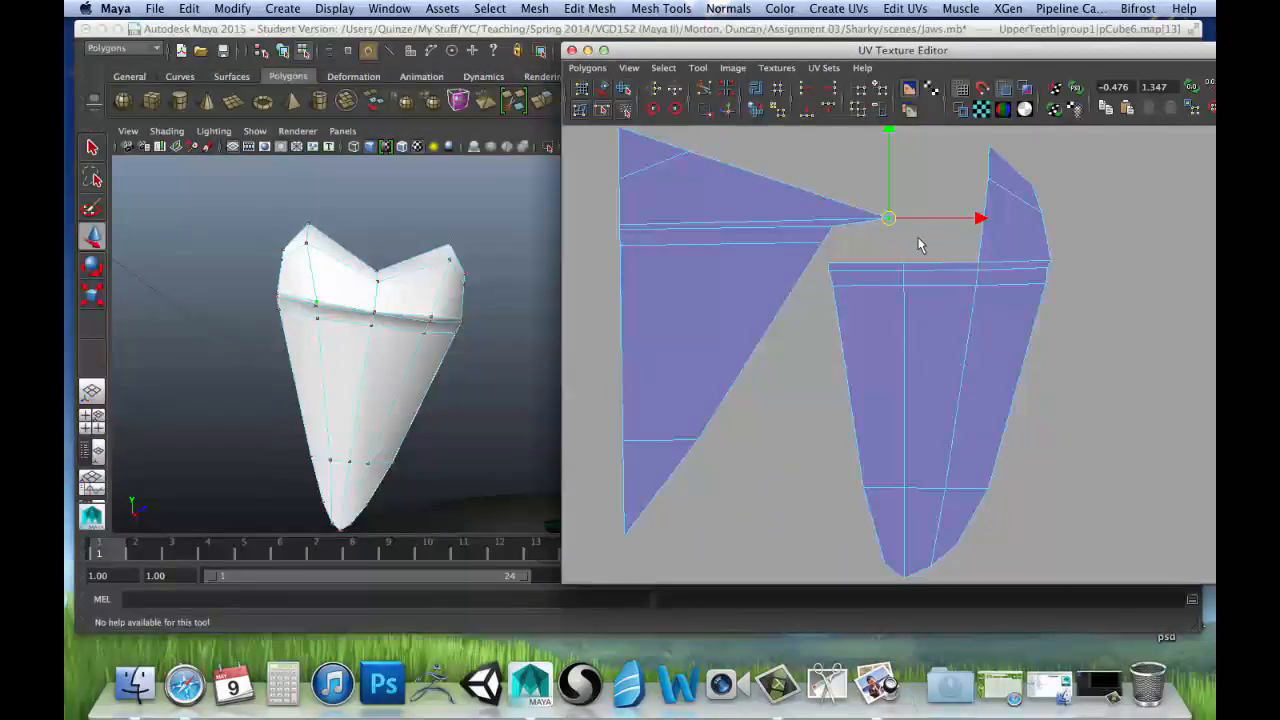
Move the triangular shell's three band rows of UVs down level with the front shell's rows, shifting the uppermost row left to meet its corner.
drag(810, 241, 809, 240)
drag(610, 237, 841, 250)
drag(733, 249, 735, 294)
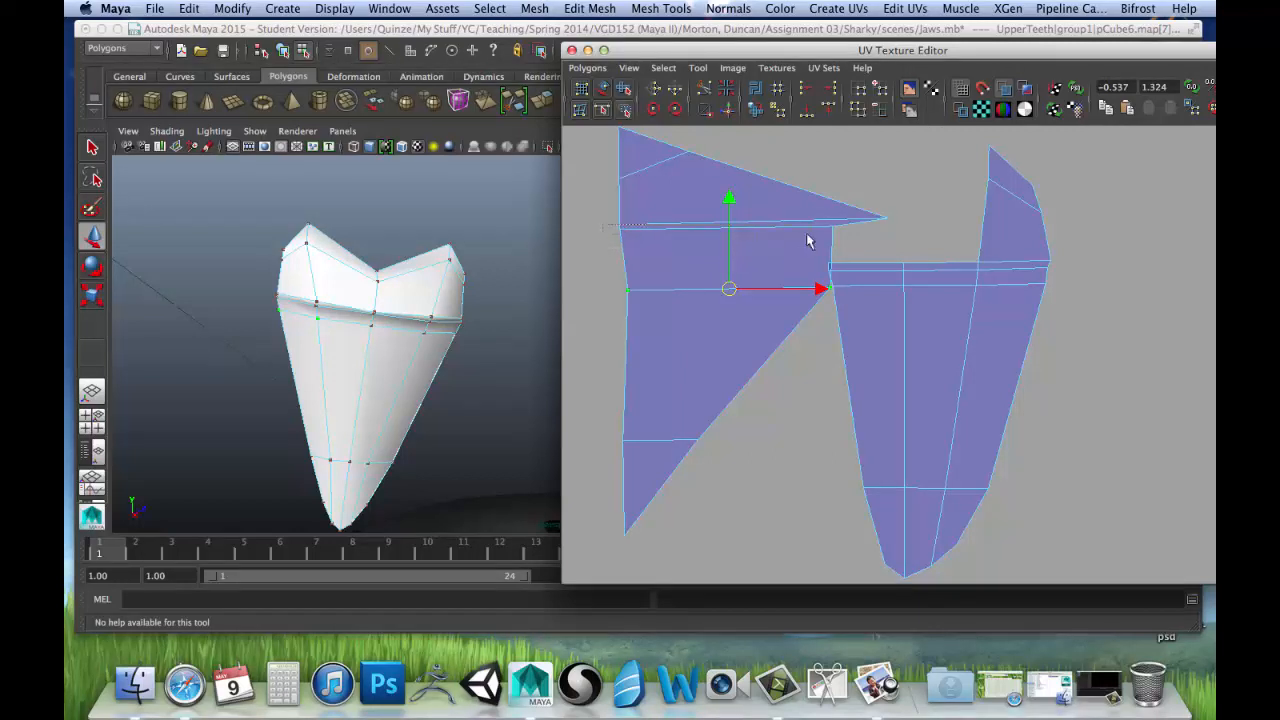
drag(851, 229, 632, 210)
drag(724, 230, 719, 274)
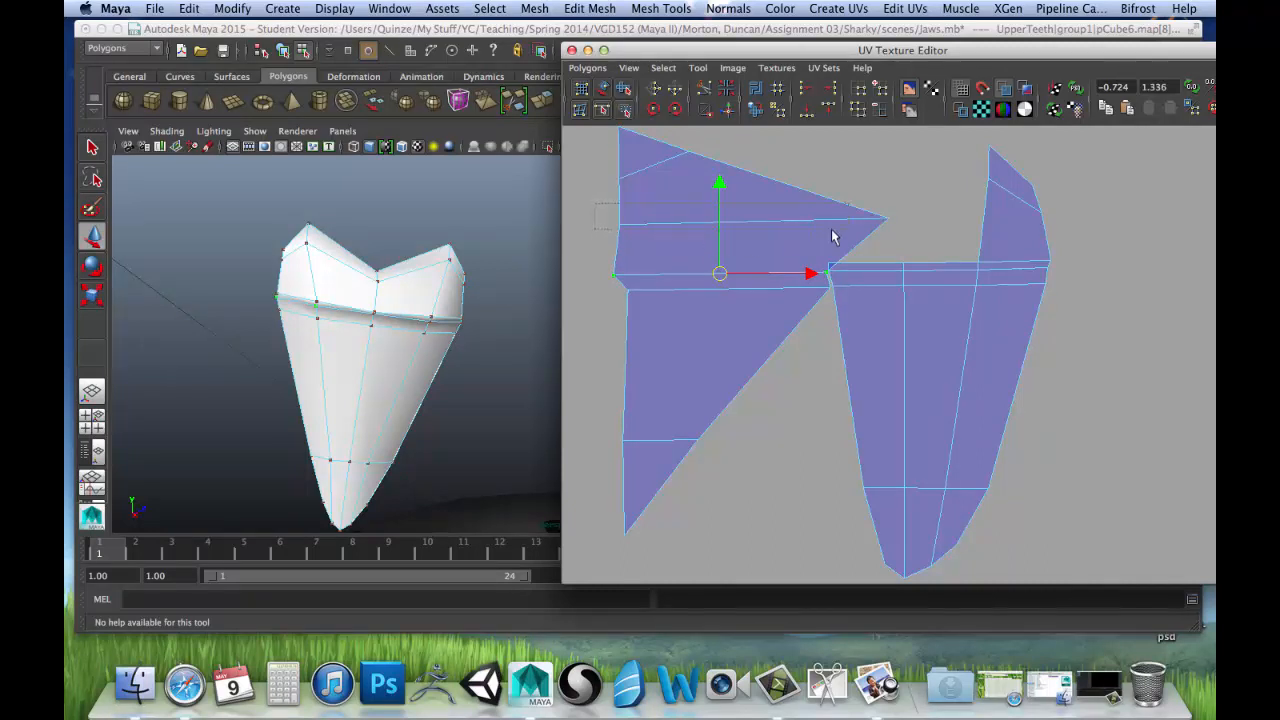
drag(832, 231, 894, 231)
drag(754, 218, 694, 268)
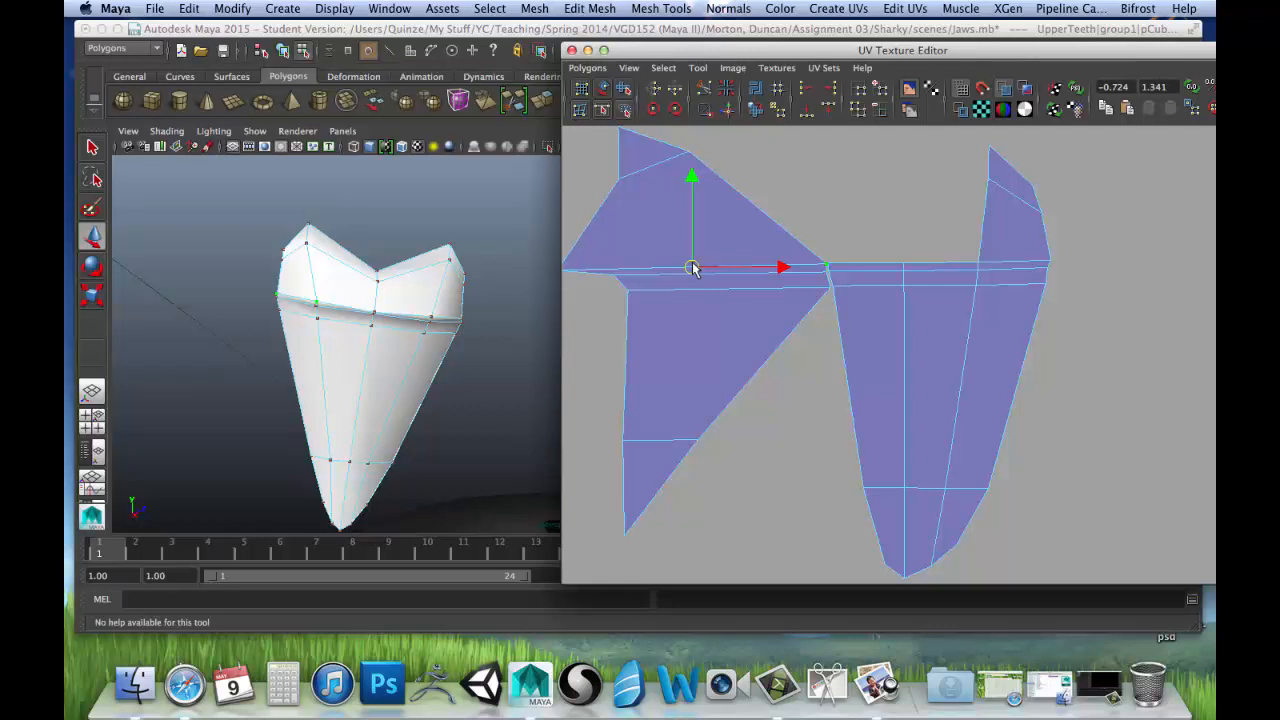
Move the triangular shell's lower row and tip UVs down and right to follow the front shell's edge to its tip.
alt+middle_drag(771, 204, 791, 173)
alt+middle_drag(784, 237, 786, 221)
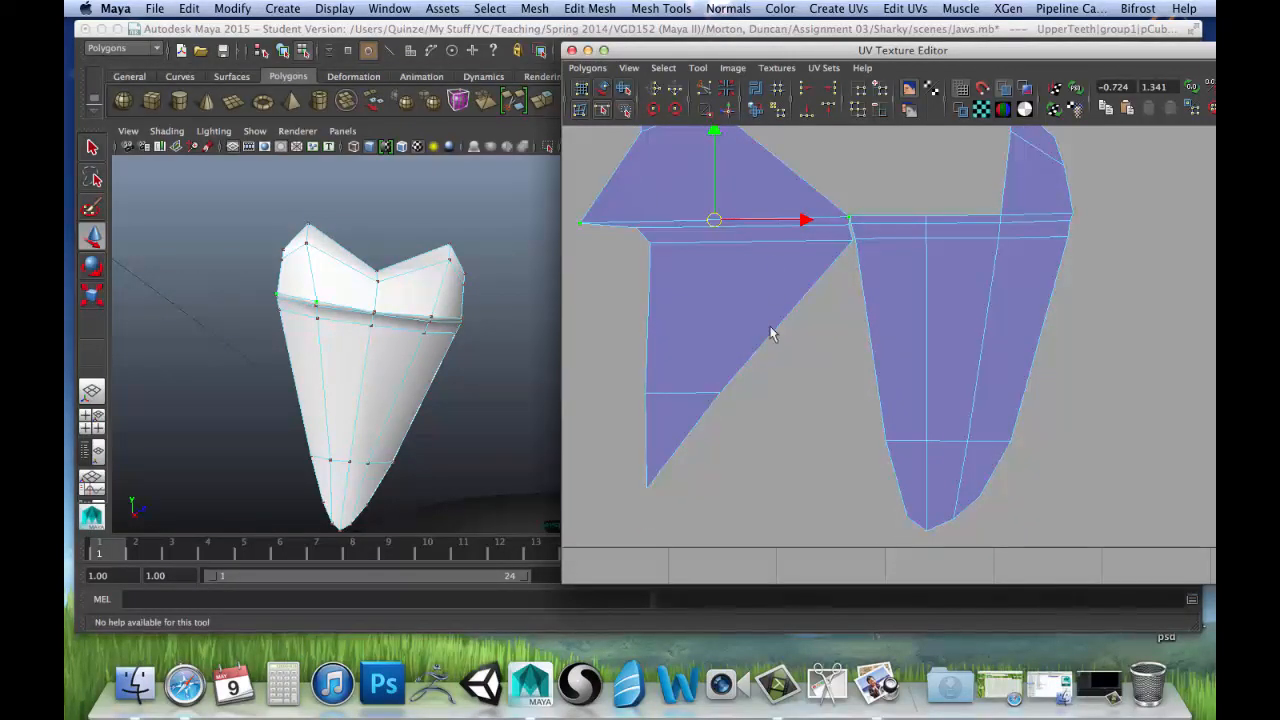
drag(620, 366, 770, 414)
drag(695, 397, 845, 450)
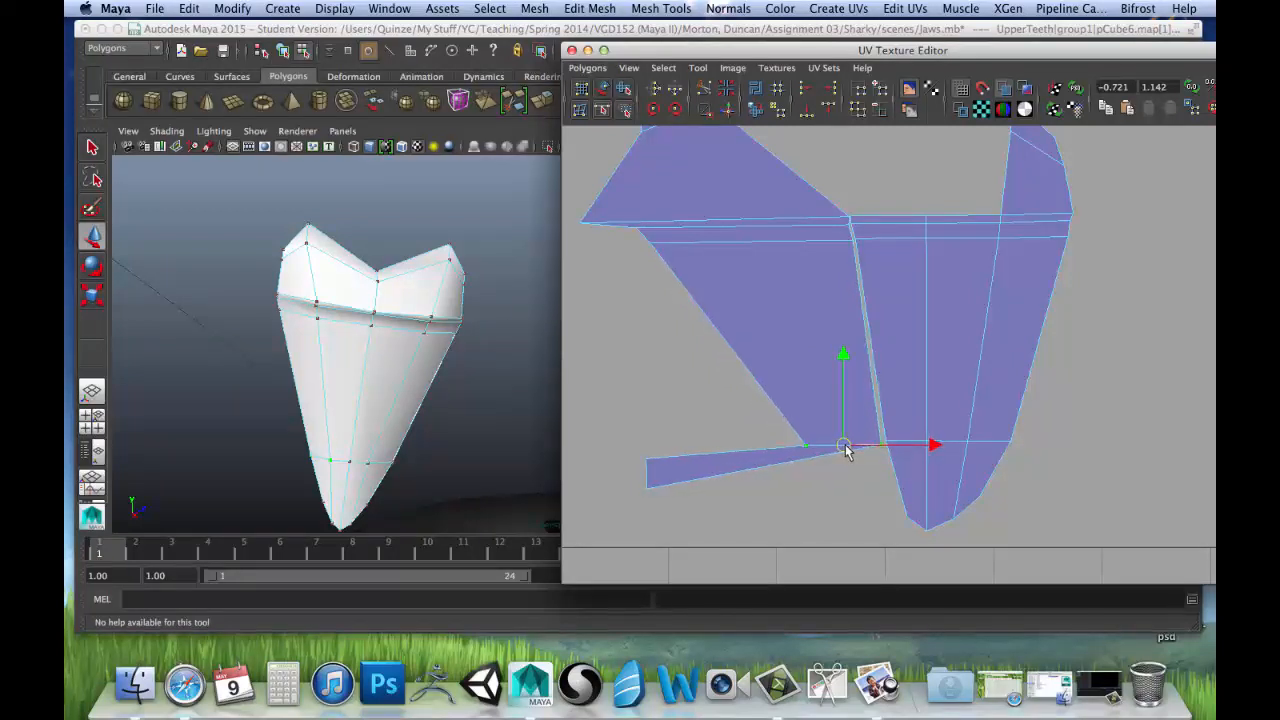
alt+middle_drag(761, 413, 729, 320)
drag(597, 350, 642, 425)
drag(622, 376, 869, 416)
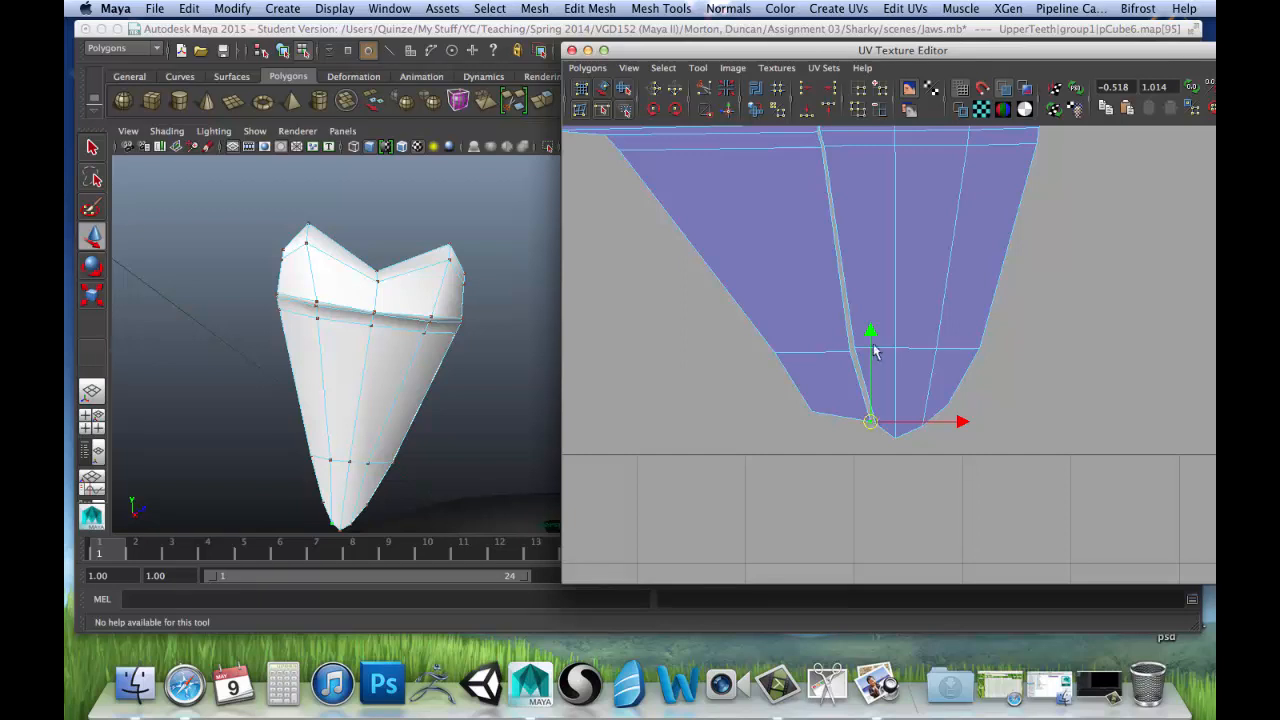
Move the left side shell's inner upper UV and peak UV right, above the front shell's top corner.
mouse_move(870, 311)
alt+middle_down()
mouse_move(861, 426)
mouse_move(833, 386)
alt+middle_up()
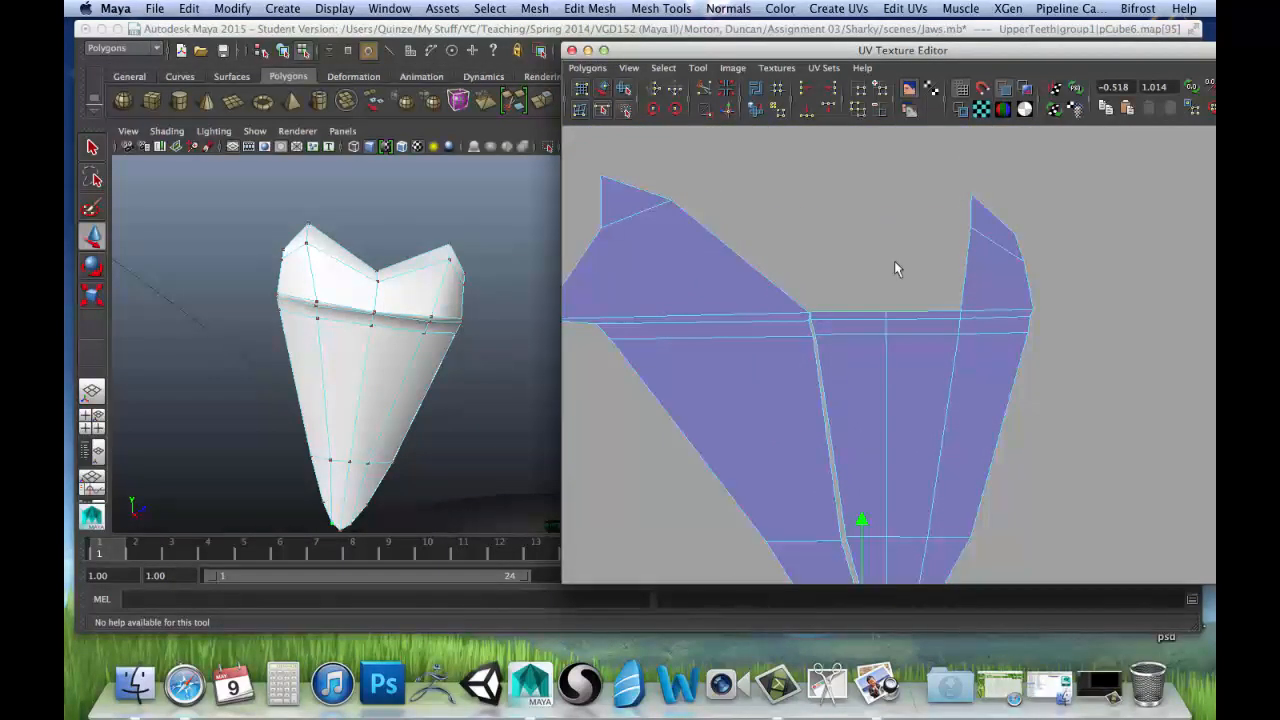
click(674, 204)
drag(674, 203, 796, 230)
click(600, 177)
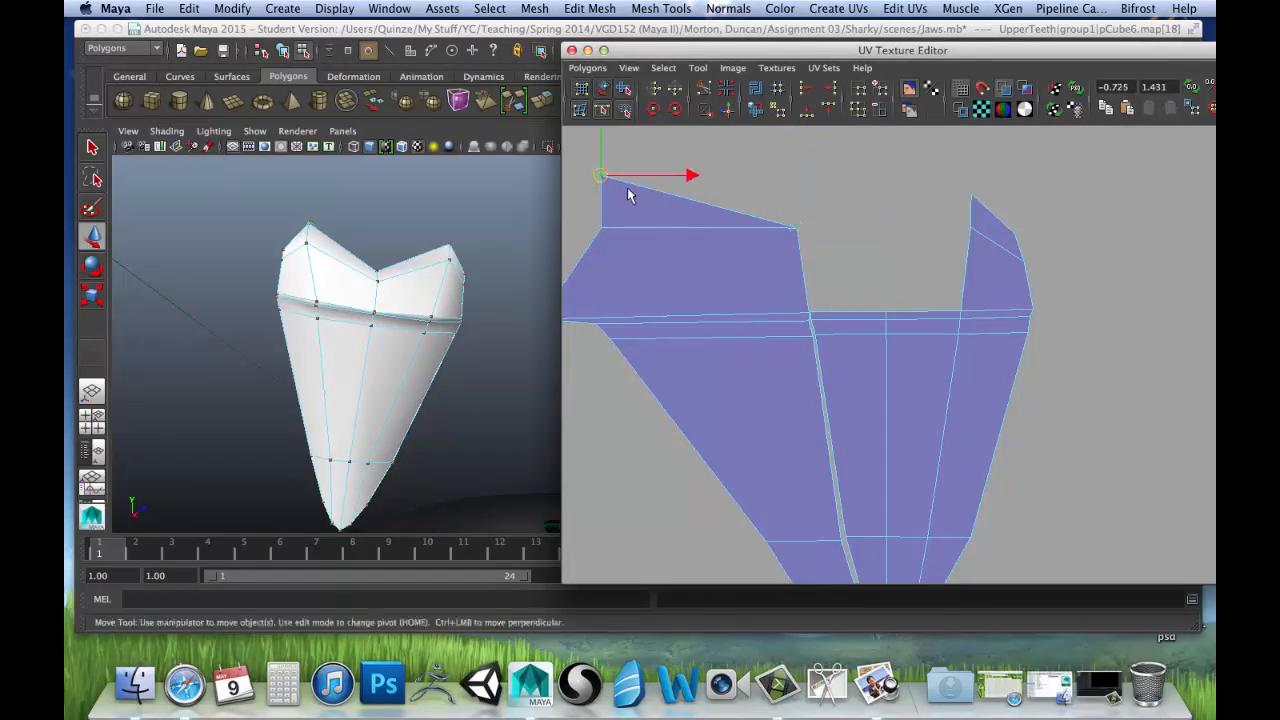
drag(601, 177, 795, 199)
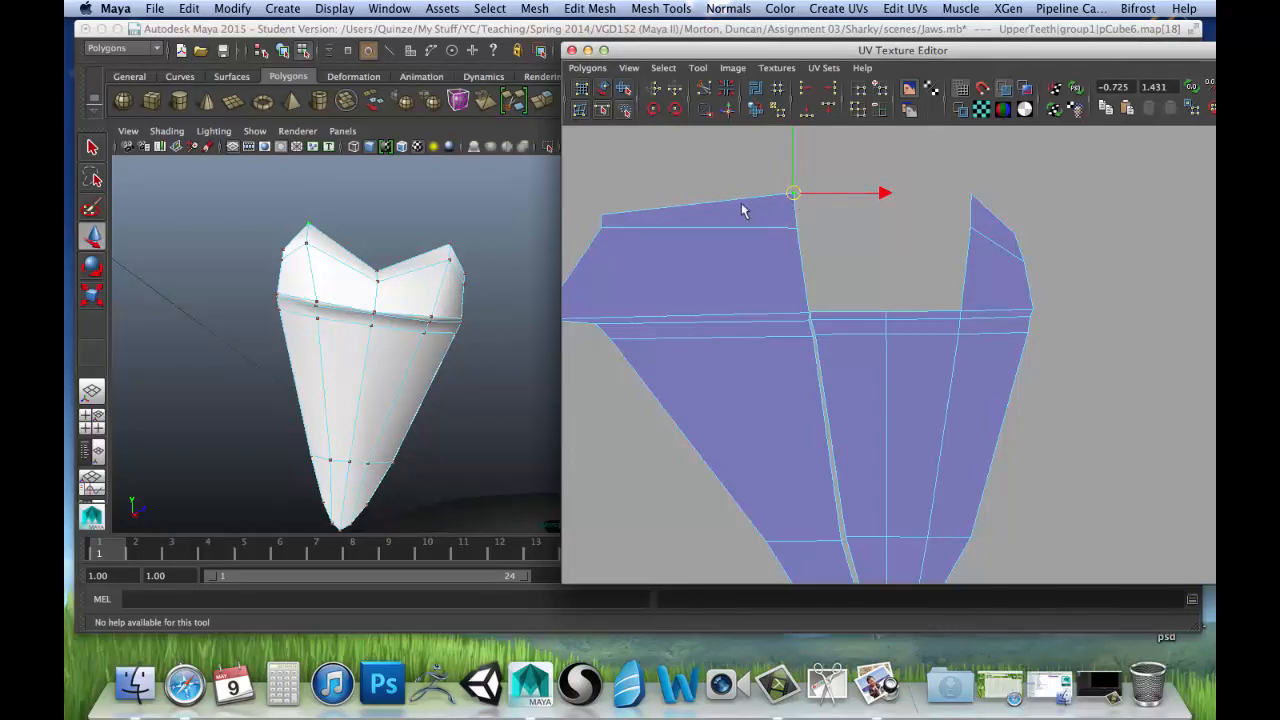
Move the left side shell's outer upper UVs inward to narrow its peak like the opposite side's.
click(596, 216)
drag(596, 216, 748, 222)
drag(735, 240, 740, 235)
click(744, 237)
Move the outer UVs of the left side shell's band rows inward beneath its narrowed peak to straighten the outer edge.
alt+middle_drag(690, 277, 662, 226)
drag(628, 289, 771, 278)
click(803, 274)
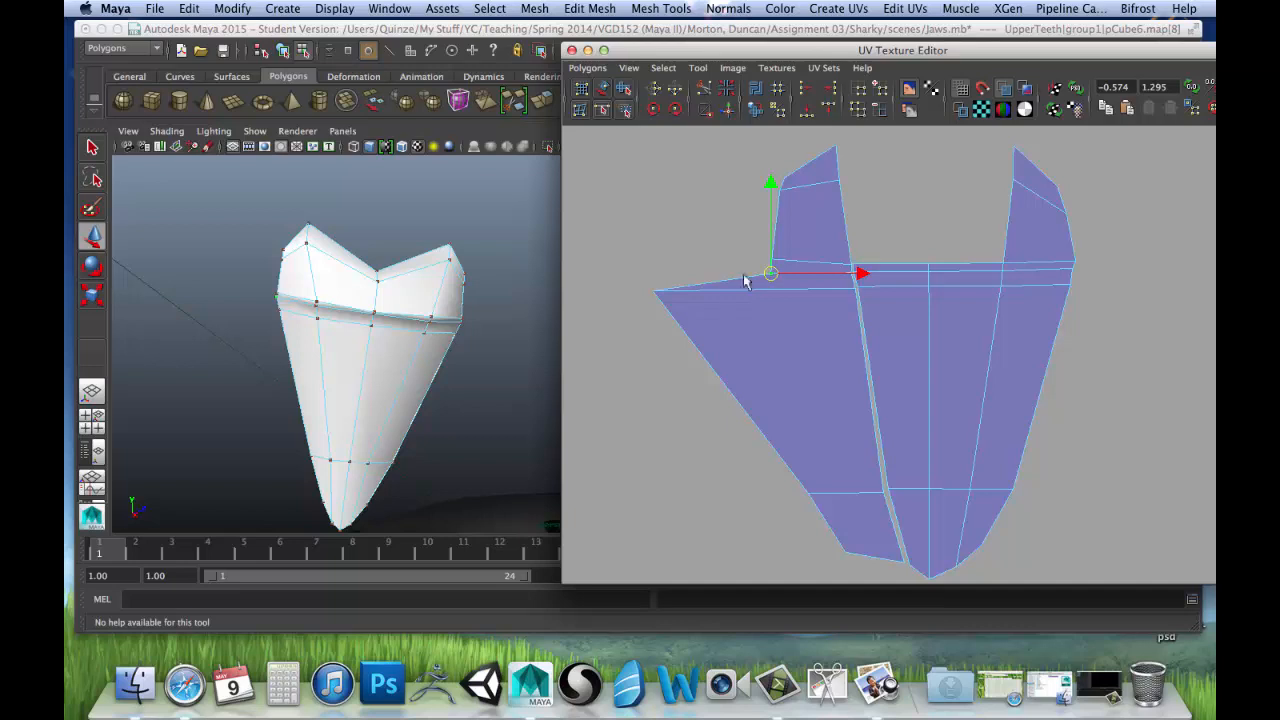
click(655, 291)
drag(657, 291, 777, 293)
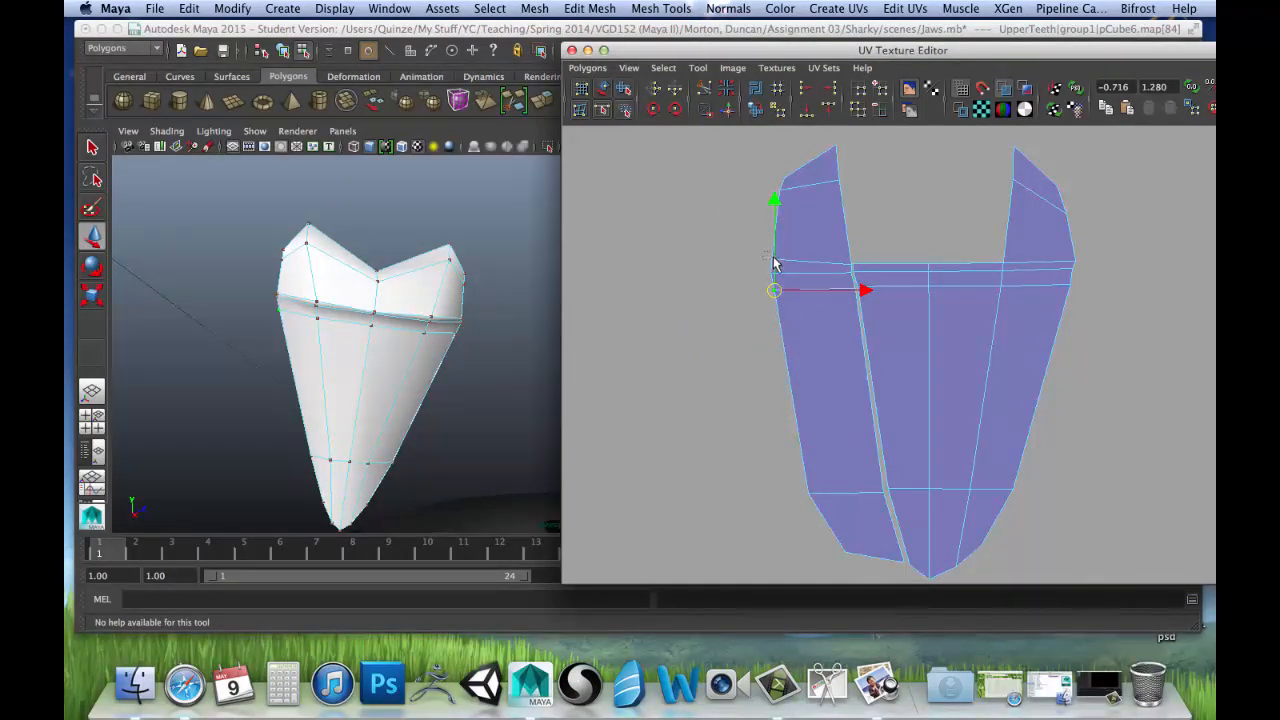
Lower the left side shell's top outer band UV slightly and move its two lower outer UVs right to taper the shell toward the tip.
click(773, 262)
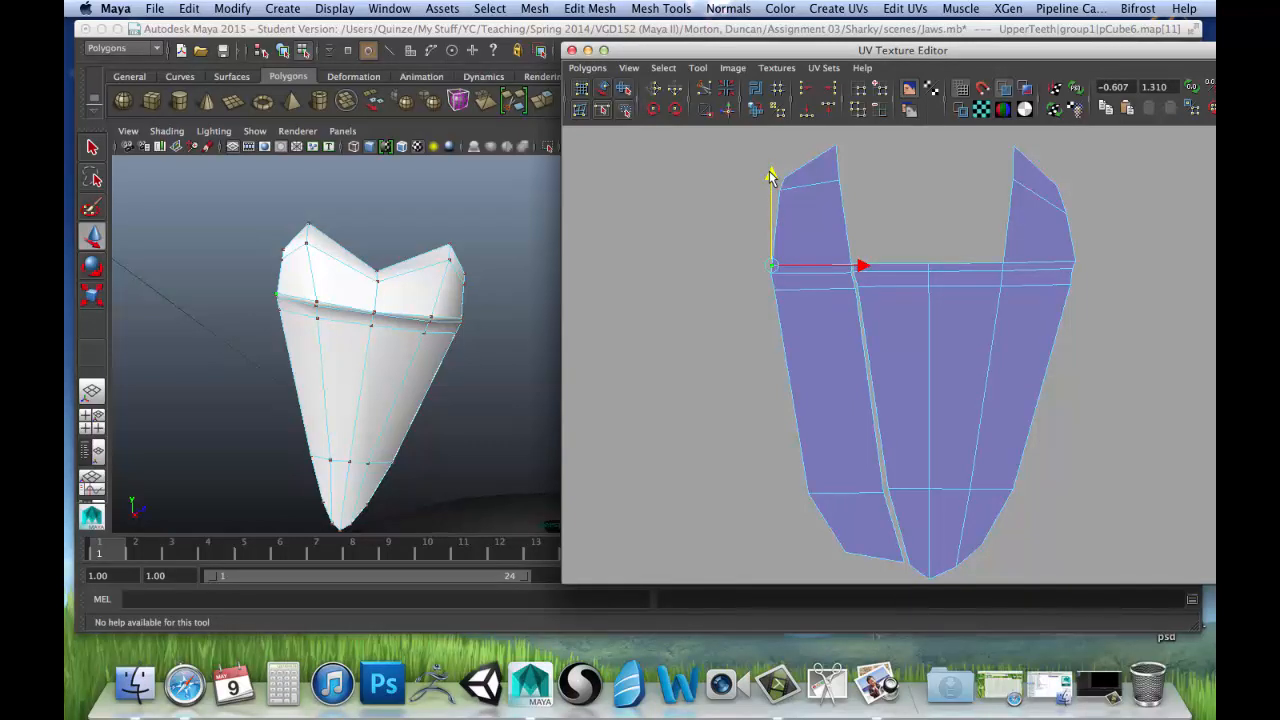
click(808, 491)
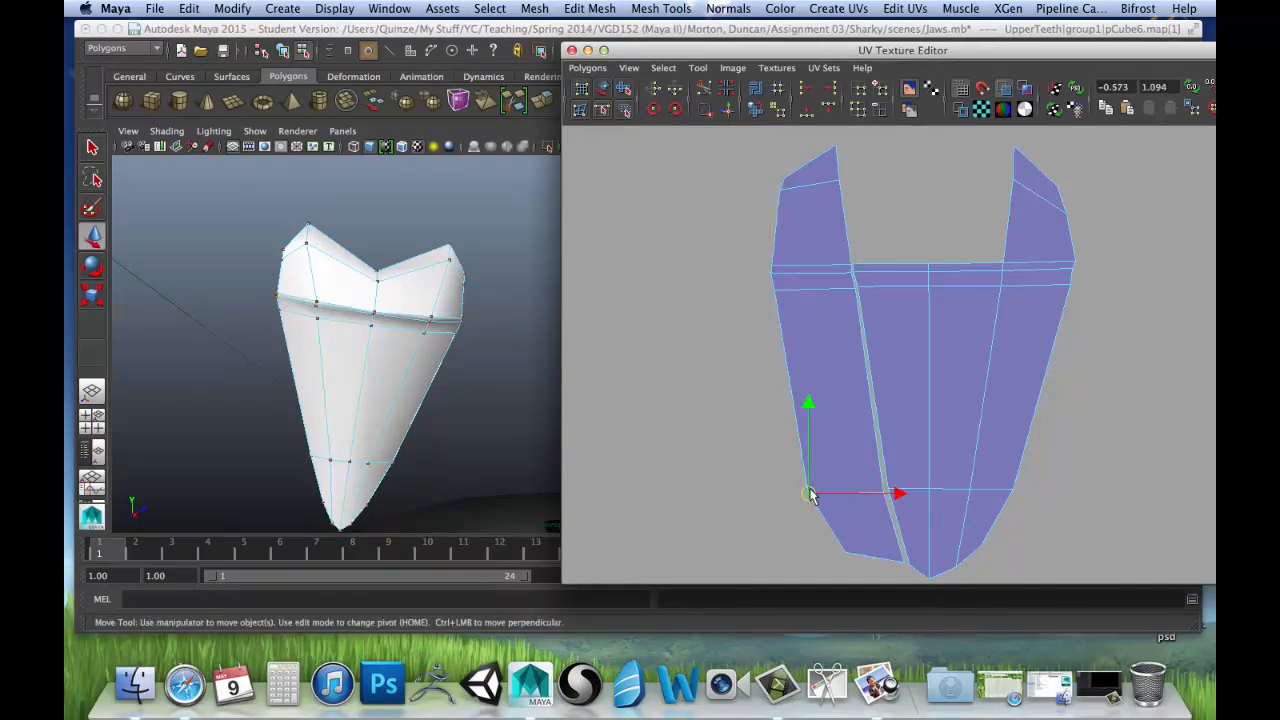
drag(897, 491, 942, 495)
click(849, 550)
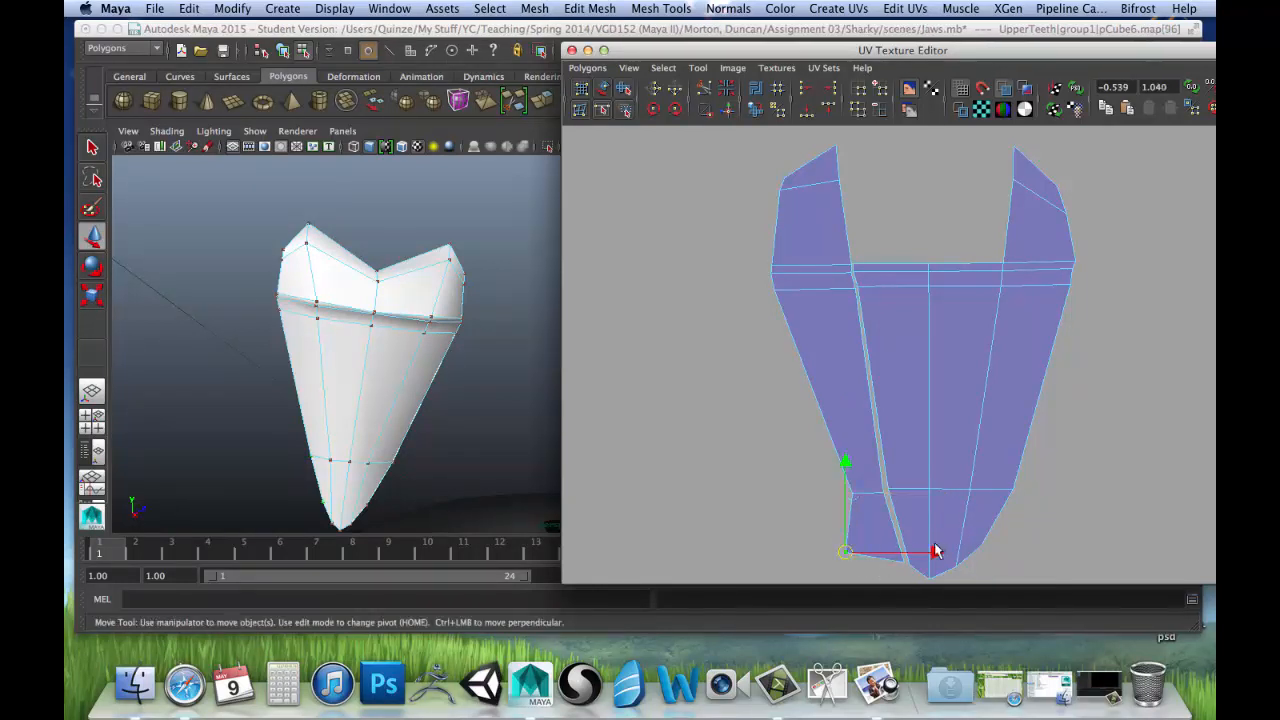
drag(934, 551, 970, 555)
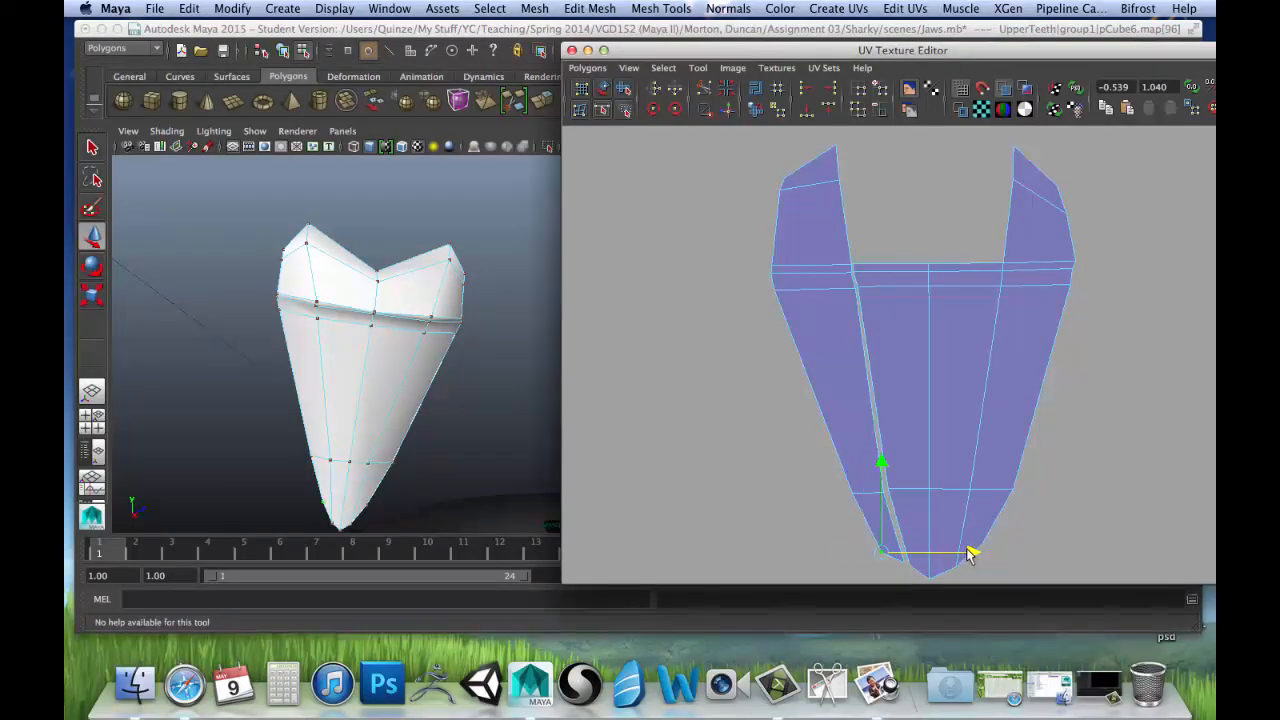
Nudge the left side shell's inner tip UV right and raise its lower row to line up with the front shell's row.
click(902, 563)
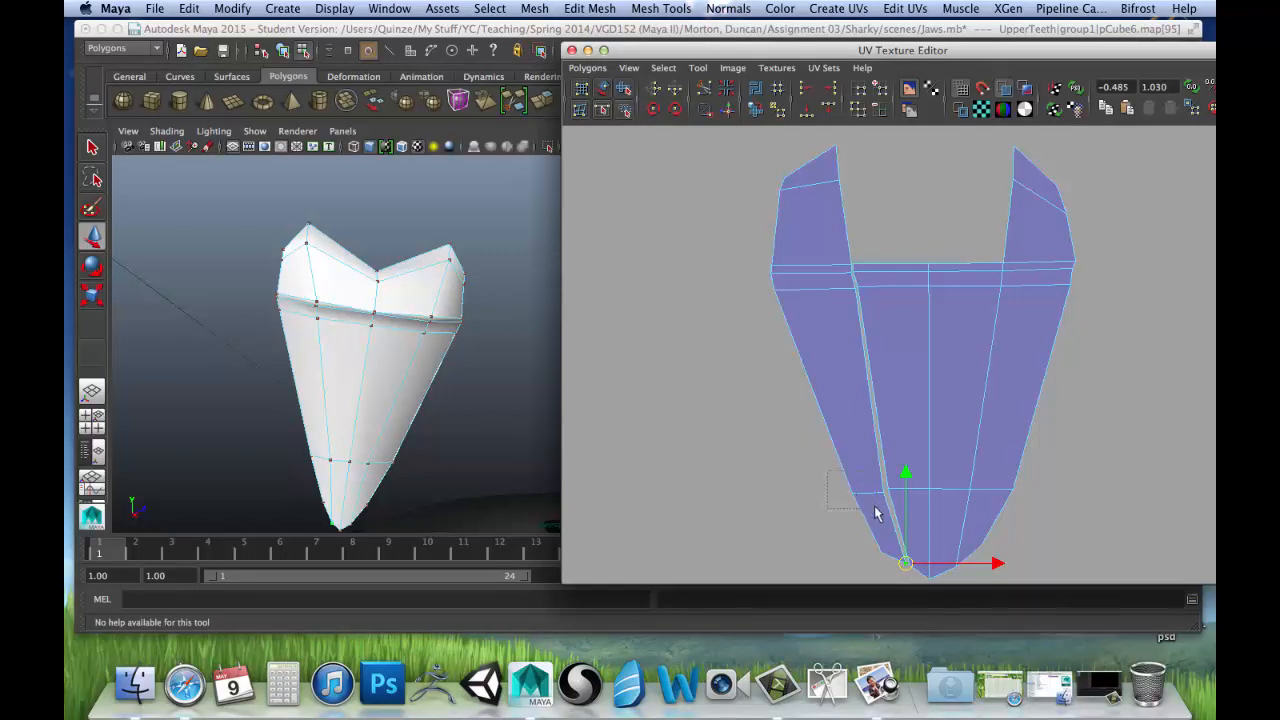
drag(883, 516, 884, 506)
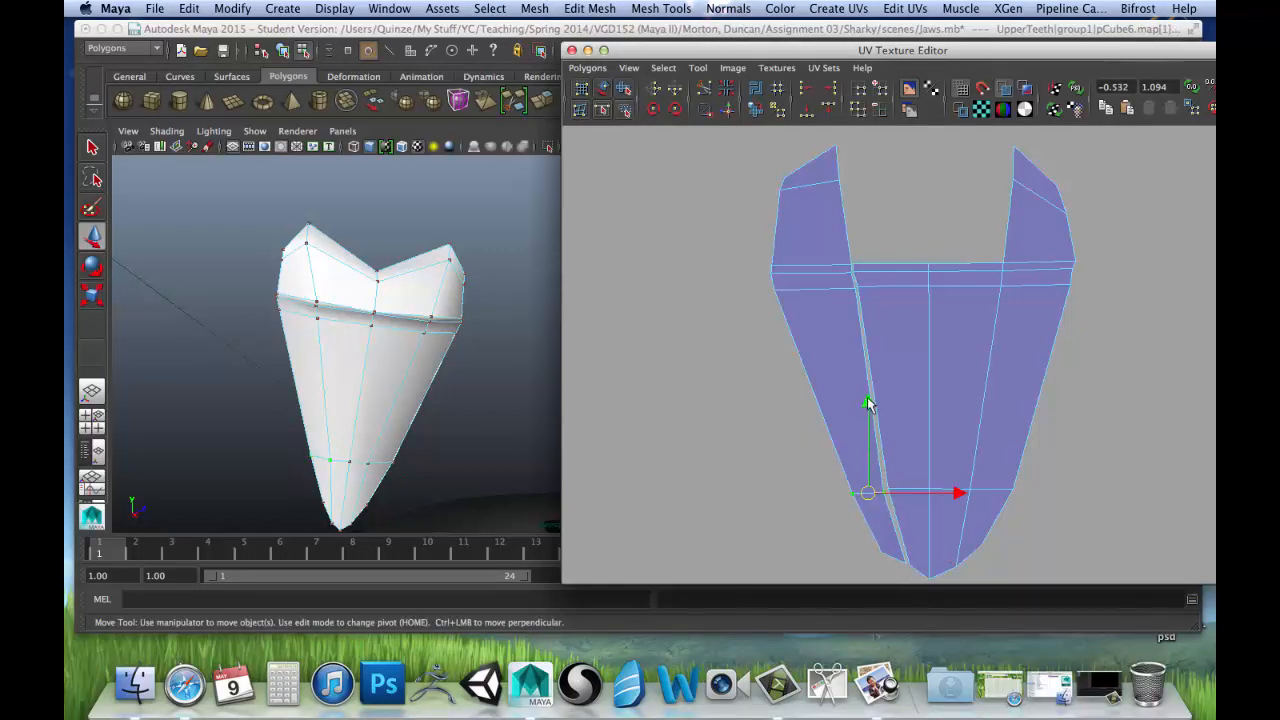
drag(868, 404, 870, 400)
Select the seam edges between the left side shell and the front shell, from the band to the tip, and sew them together.
alt+middle_drag(890, 361, 848, 367)
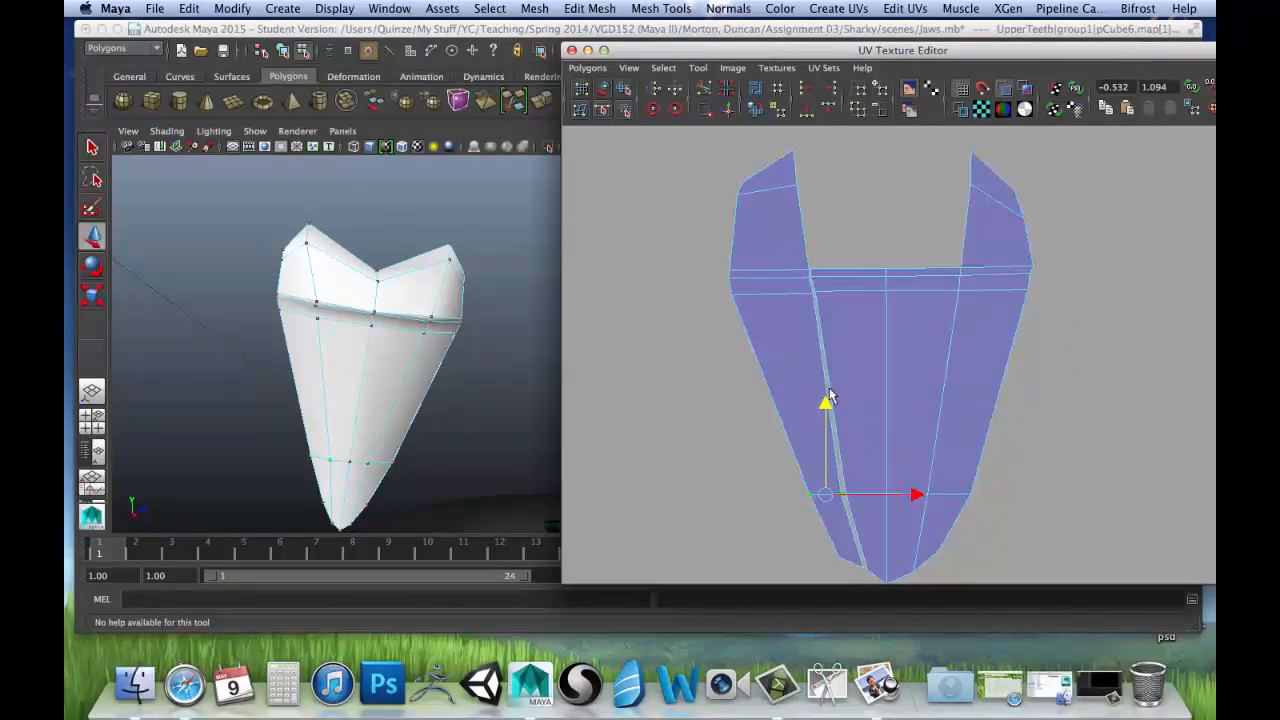
right_drag(829, 337, 826, 311)
click(820, 318)
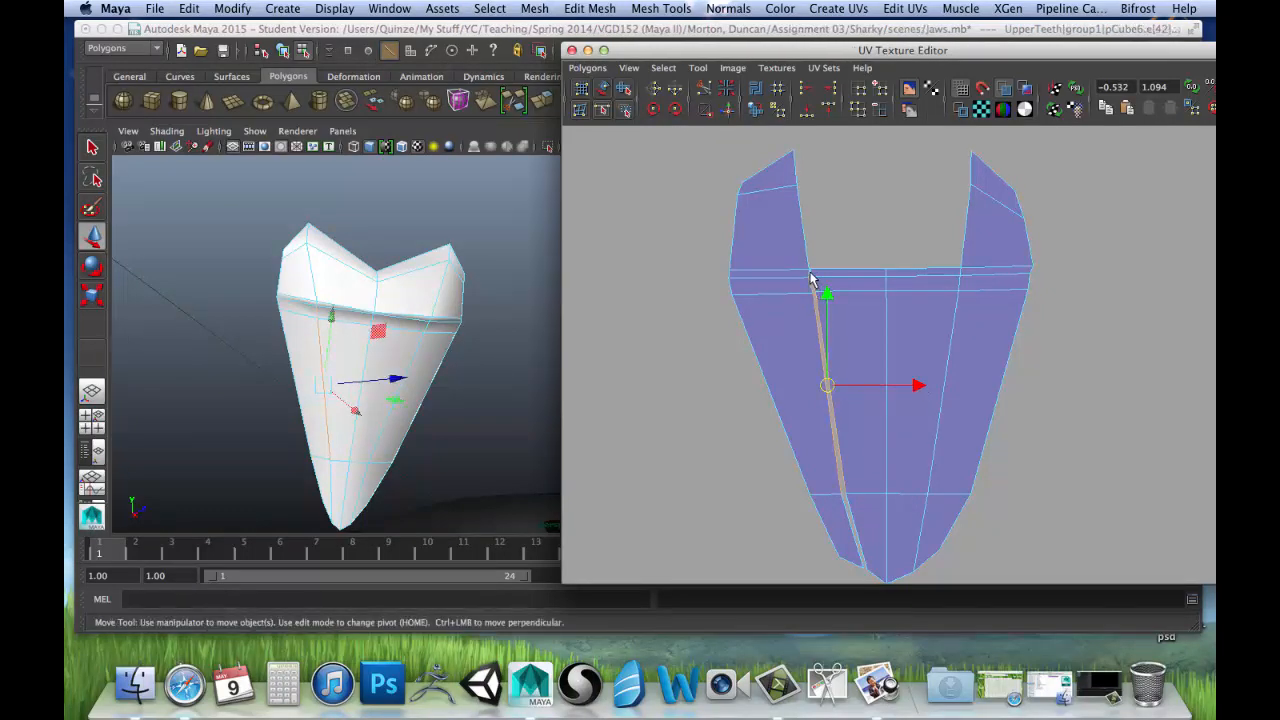
shift+click(812, 286)
shift+click(814, 286)
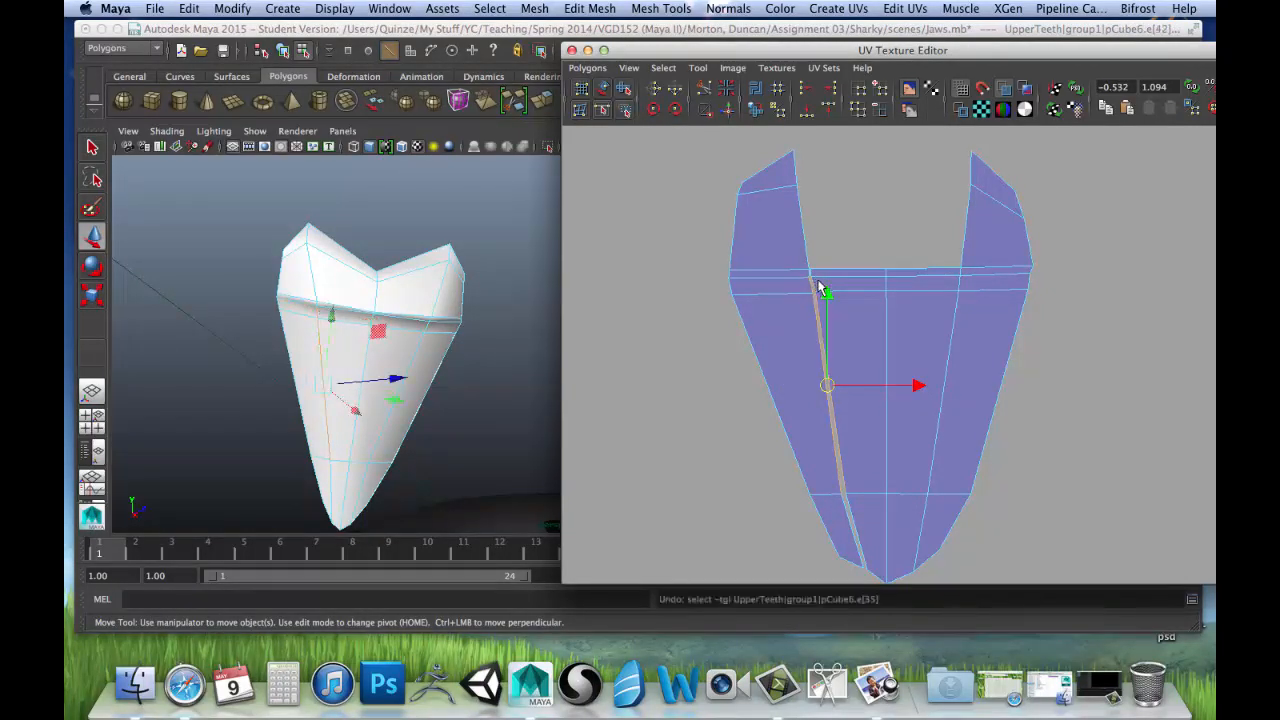
scroll(815, 287, up, 4)
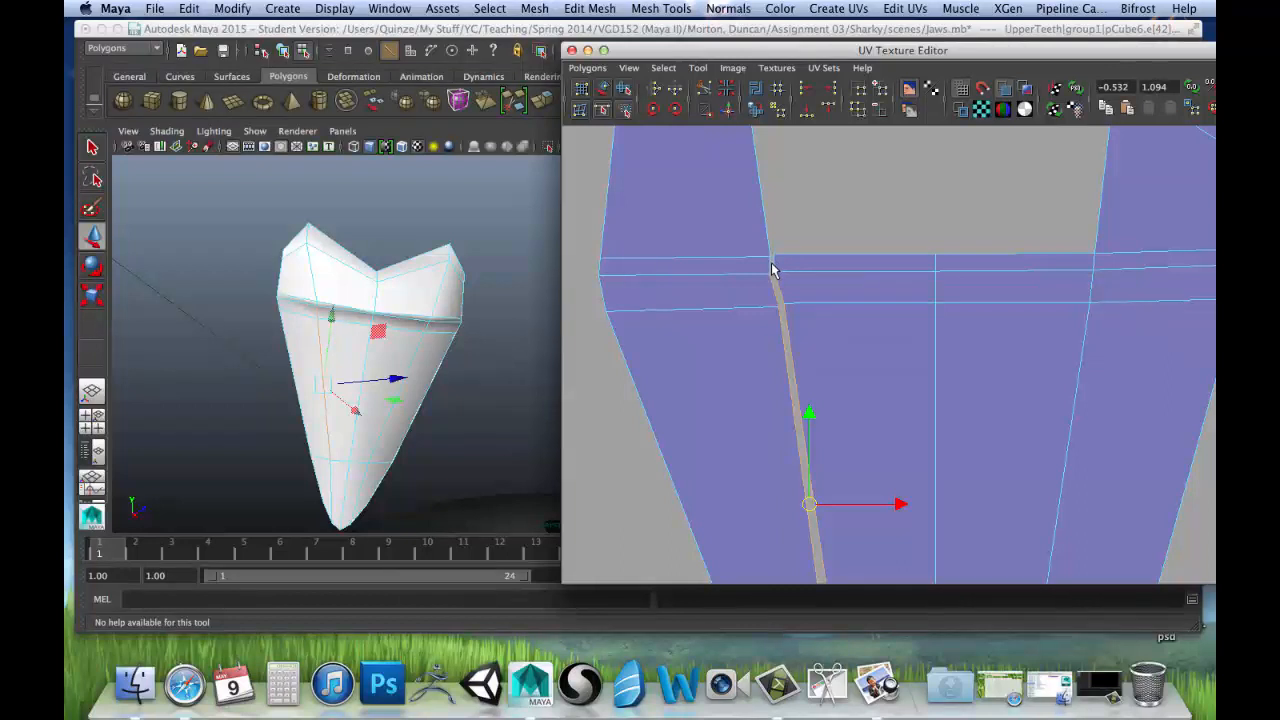
scroll(790, 275, down, 5)
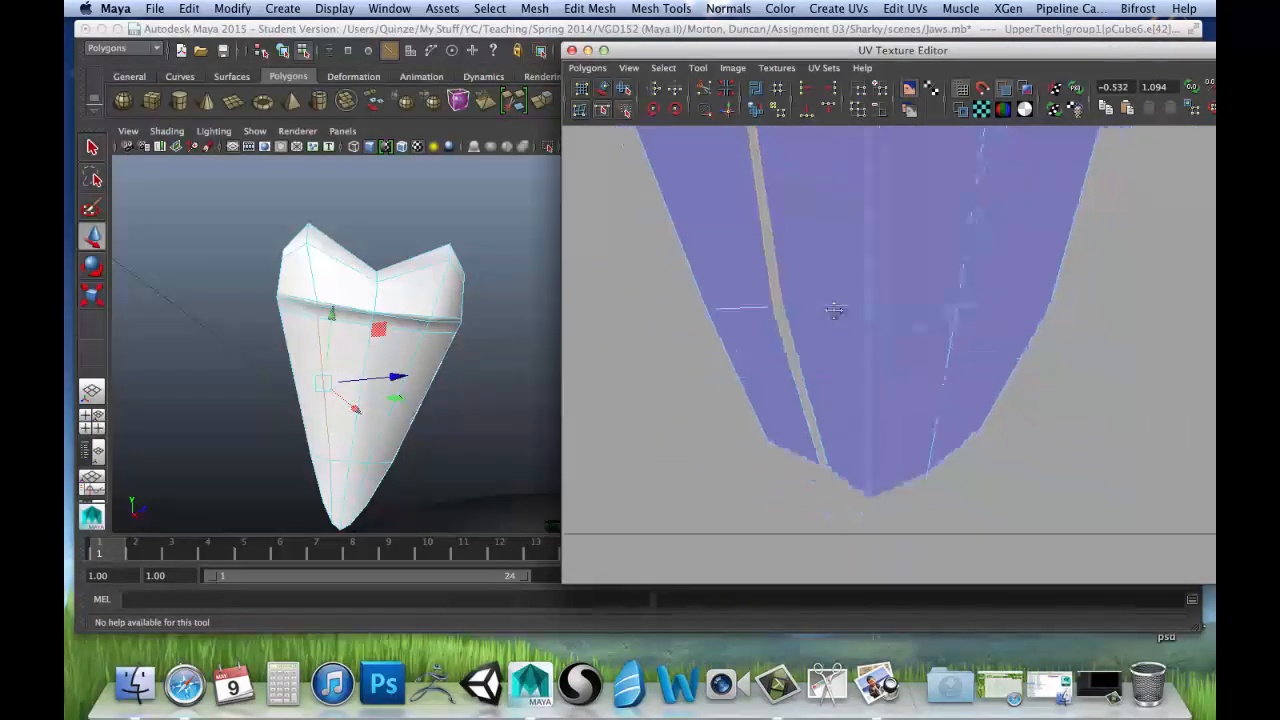
scroll(794, 357, down, 2)
click(794, 357)
scroll(794, 357, down, 4)
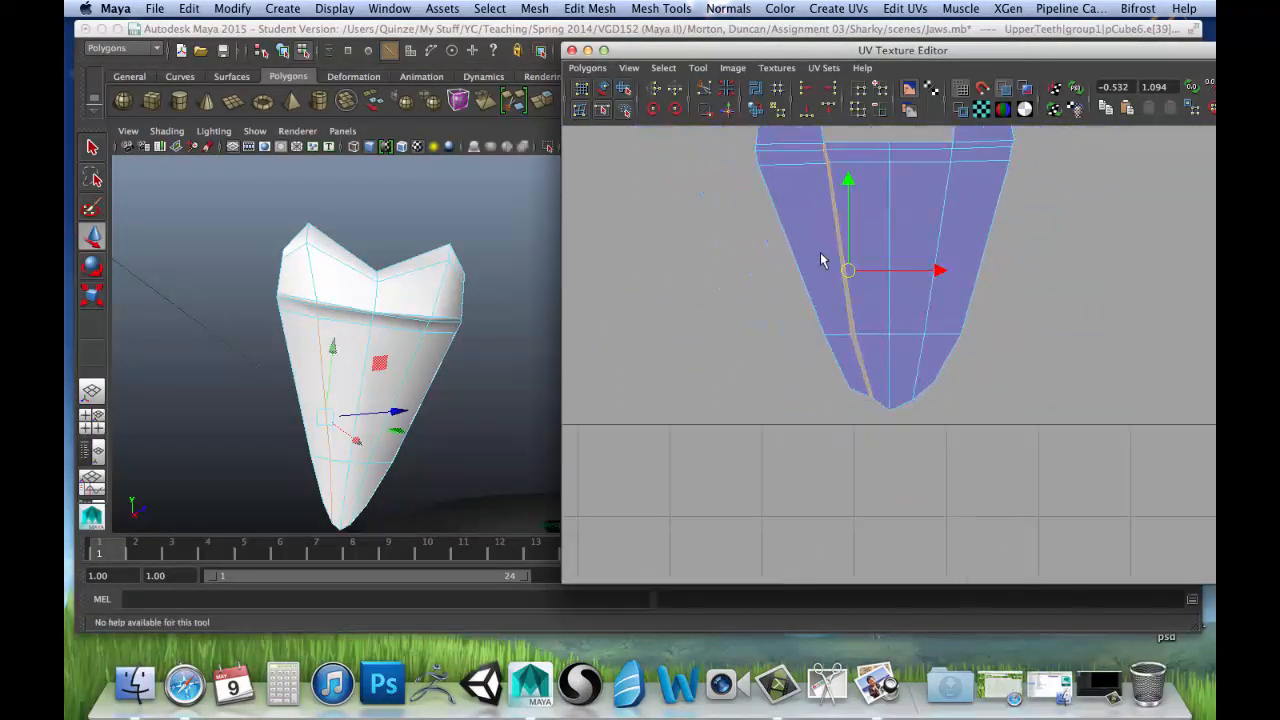
alt+middle_drag(820, 260, 817, 371)
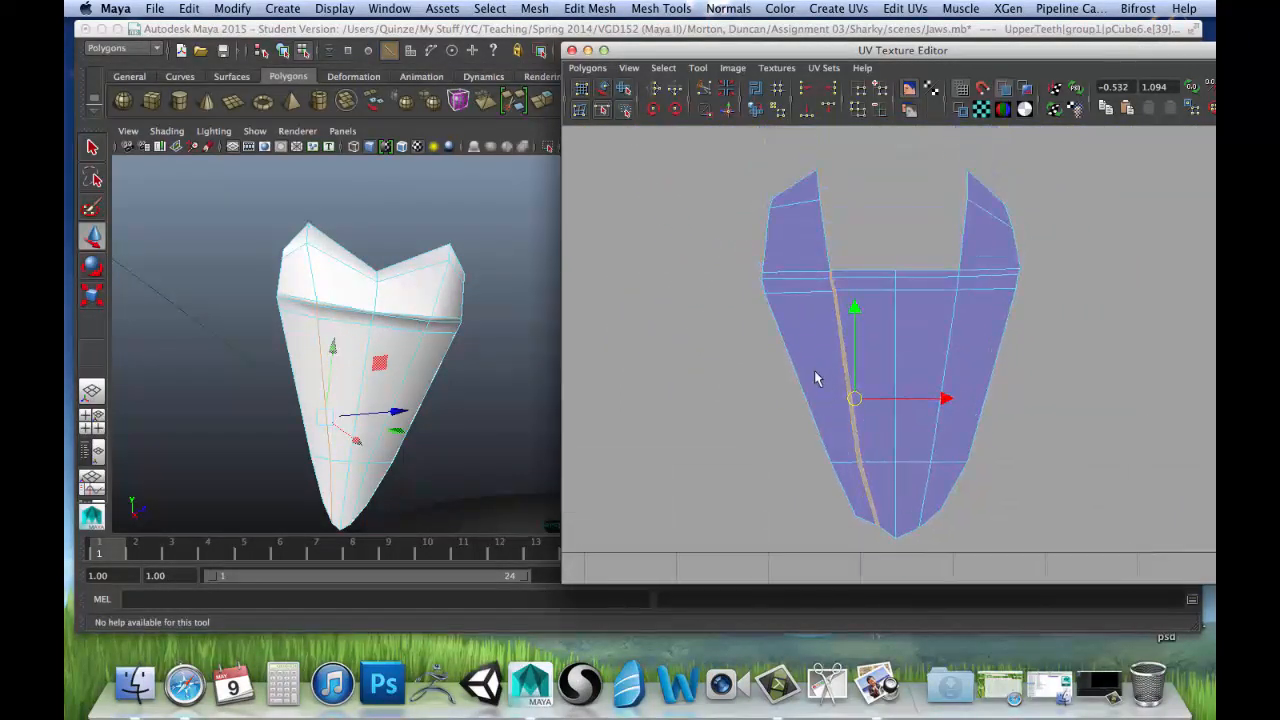
click(704, 117)
Select all UVs of the separate crown shell above the sewn shell and rotate it upside down.
scroll(871, 274, down, 2)
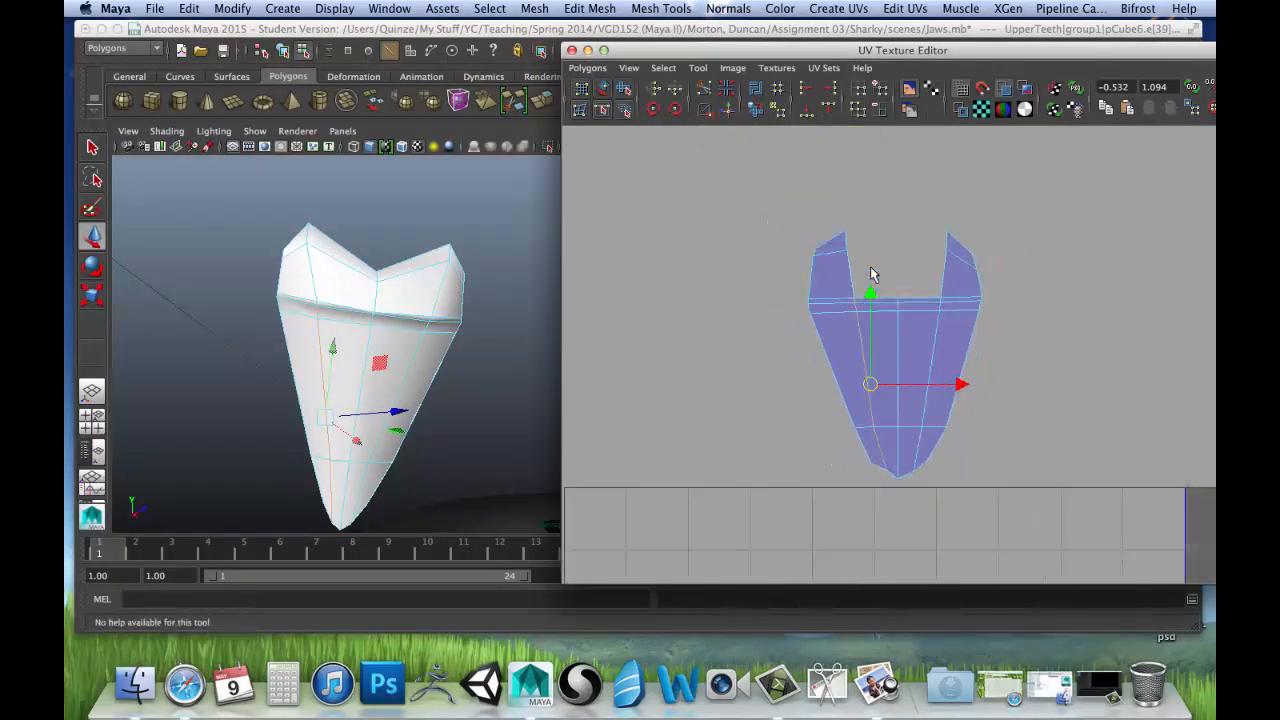
scroll(871, 274, down, 1)
scroll(871, 274, down, 1)
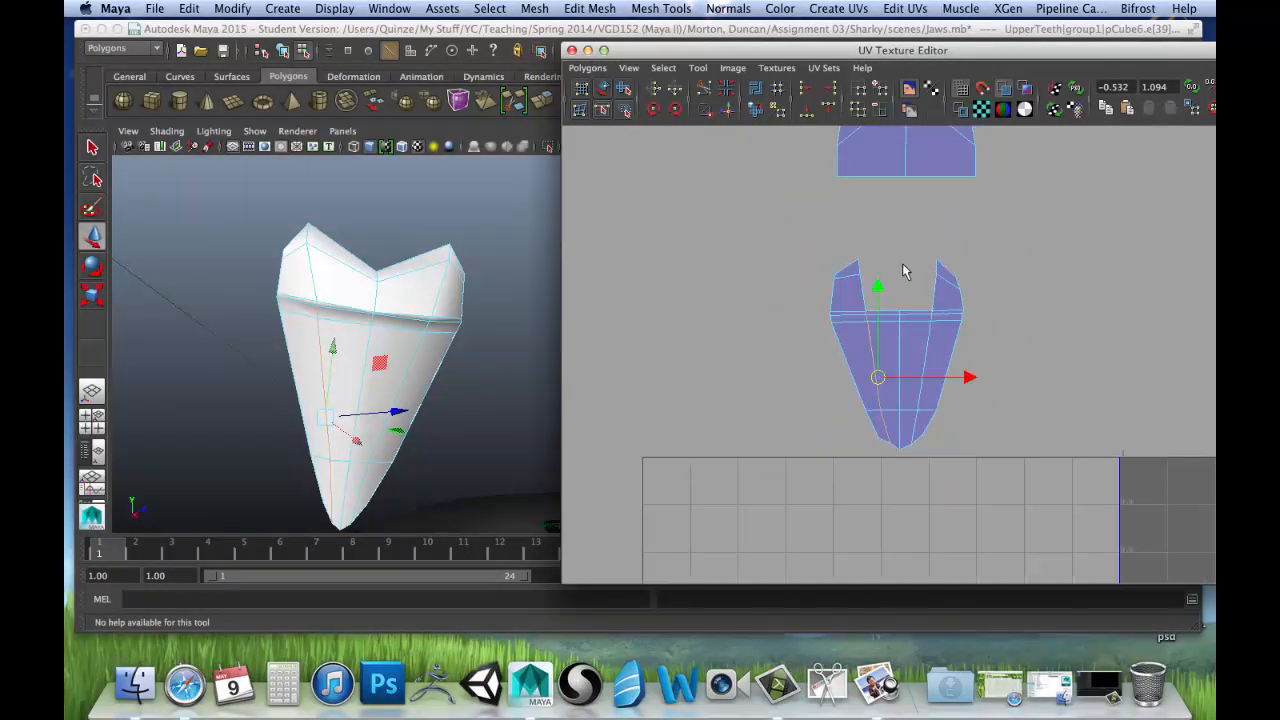
alt+middle_drag(893, 234, 870, 345)
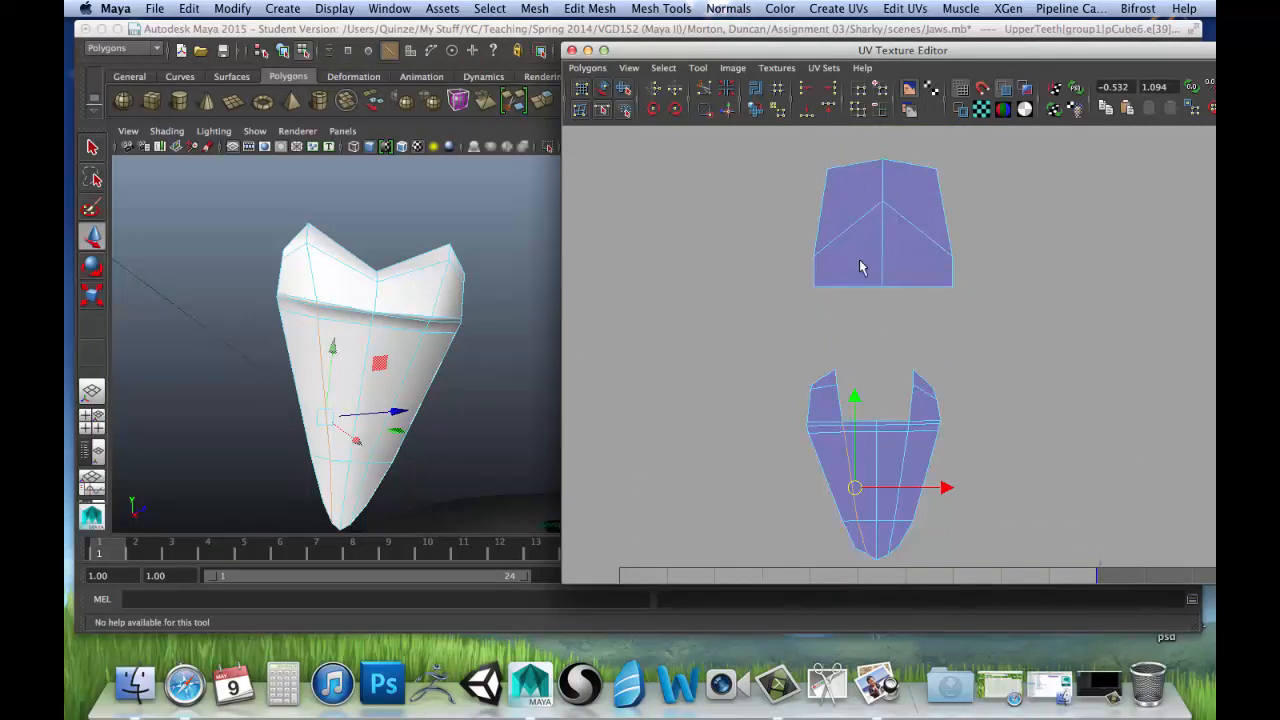
right_drag(857, 234, 916, 242)
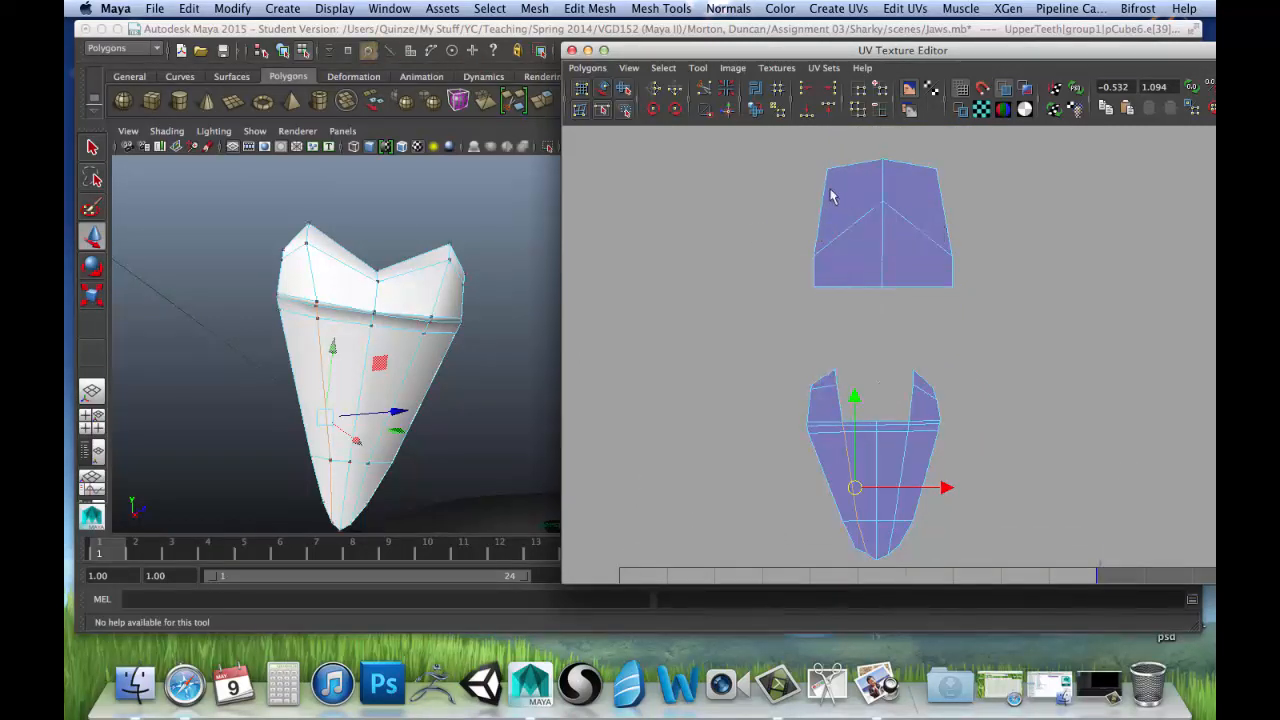
drag(943, 289, 977, 314)
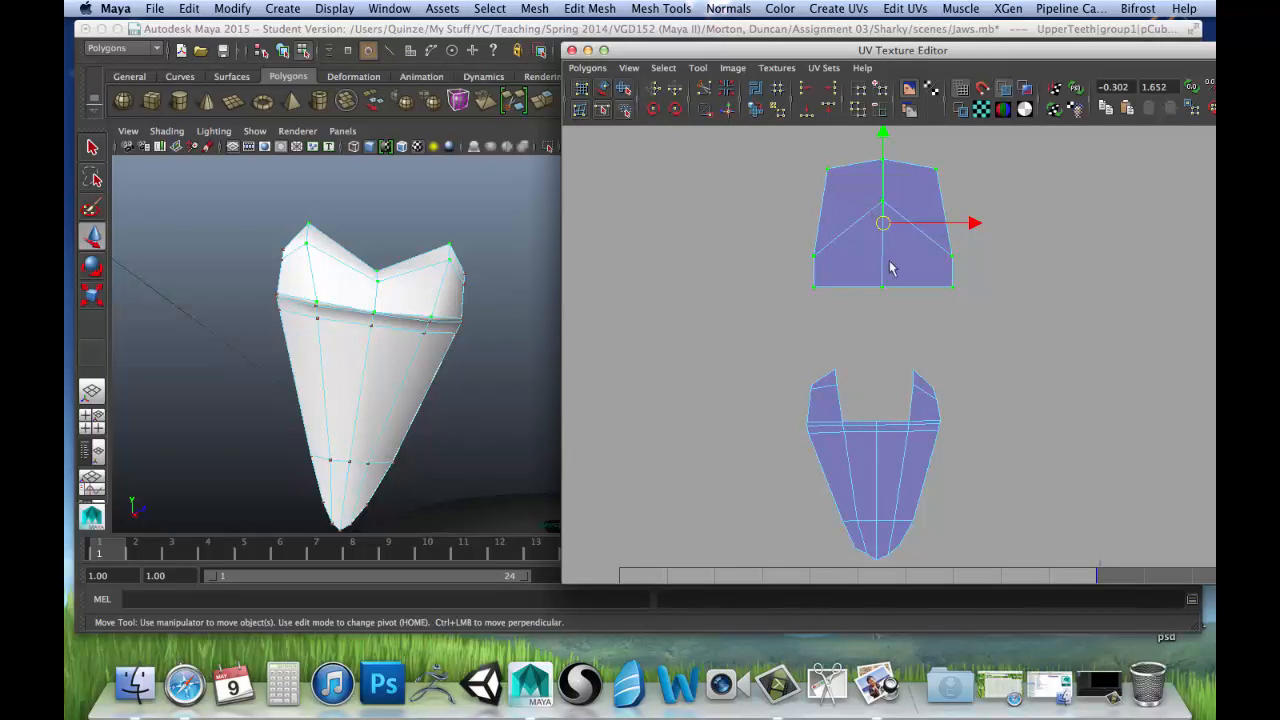
key(e)
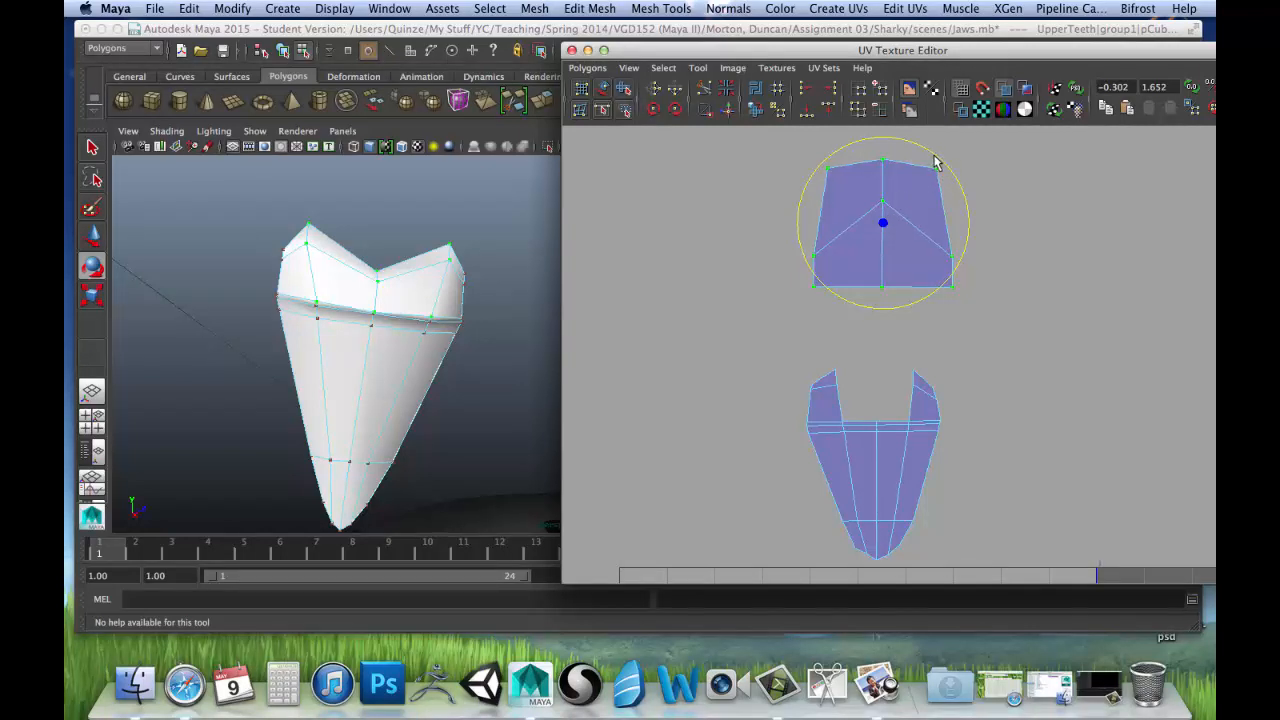
drag(937, 166, 955, 190)
click(986, 180)
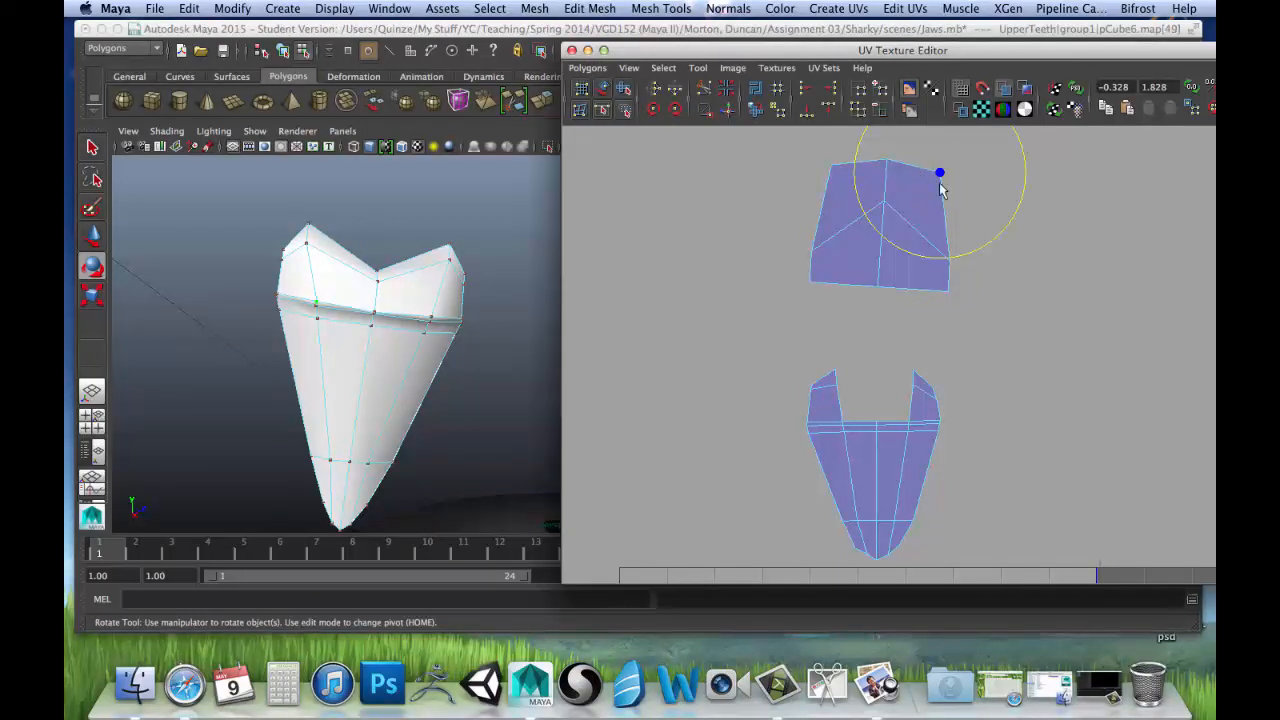
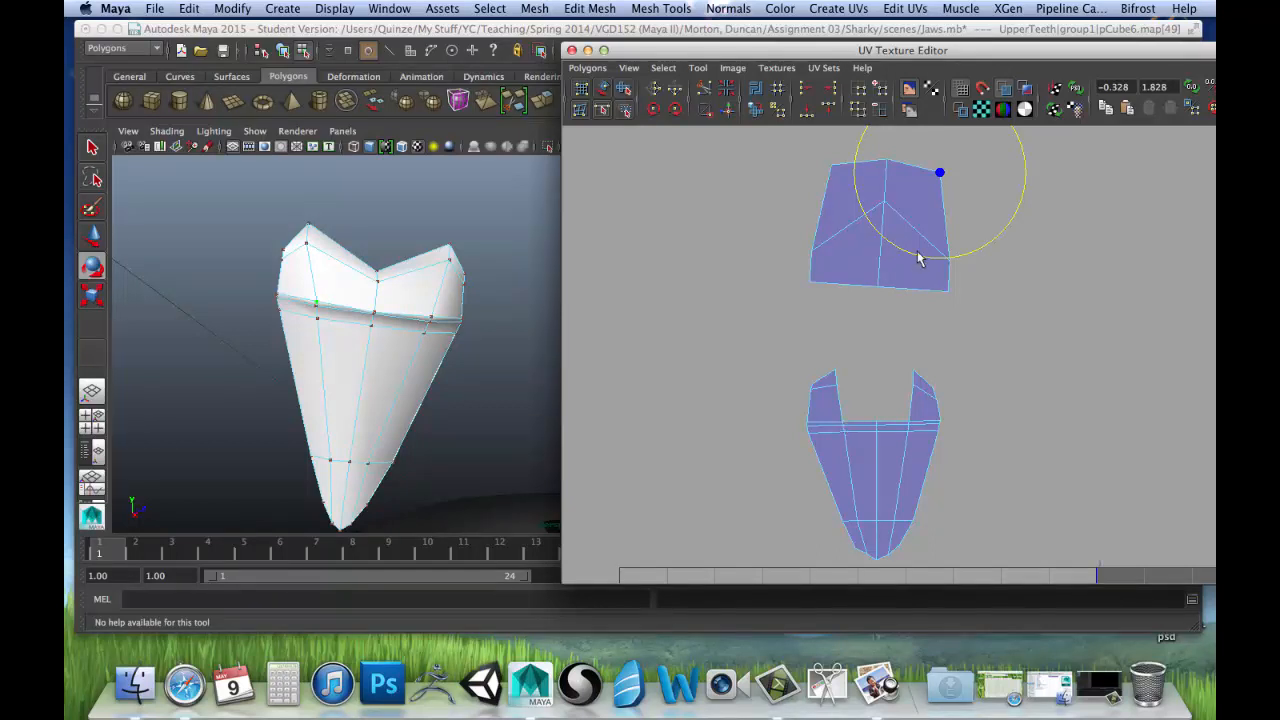
drag(915, 232, 999, 324)
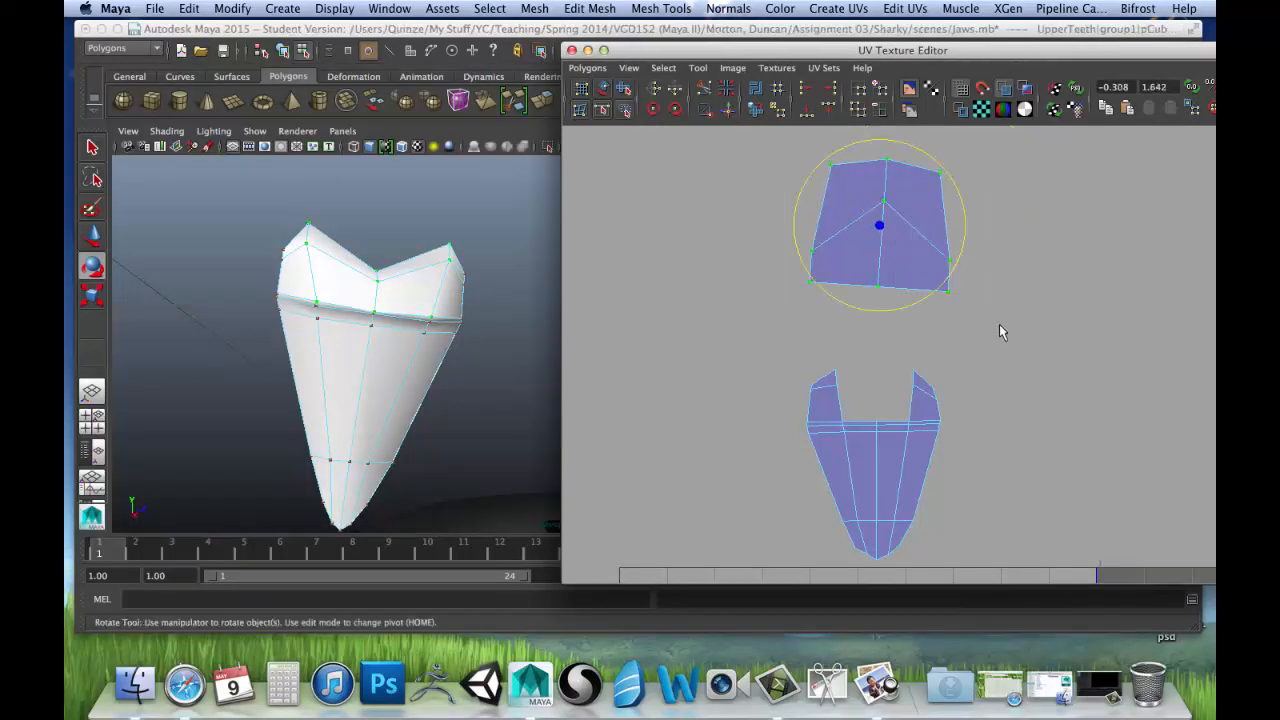
drag(930, 298, 829, 300)
Move the flipped crown shell down into the gap between the sewn shell's two peaks.
key(w)
drag(873, 228, 831, 246)
key(w)
drag(875, 150, 873, 302)
scroll(873, 302, up, 4)
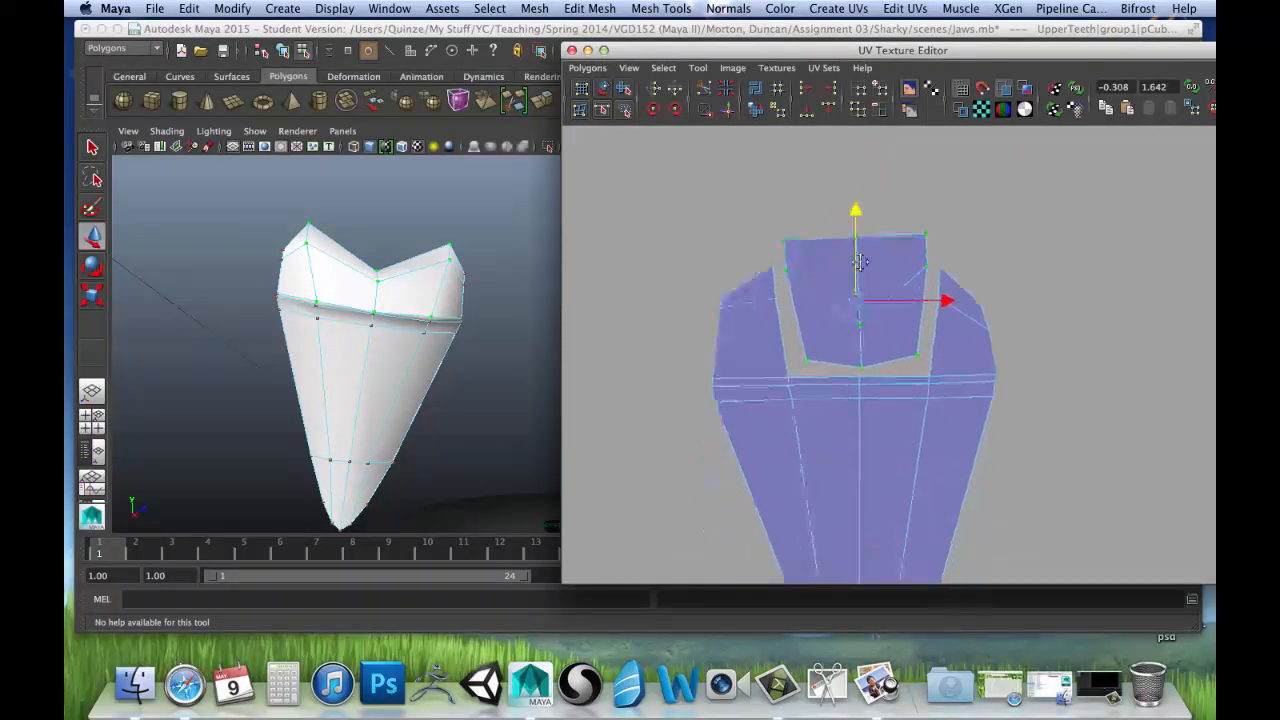
Move the crown shell's bottom corner UVs outward and down to meet the front shell's upper edge, and level the middle bottom UV.
click(806, 363)
drag(806, 363, 790, 375)
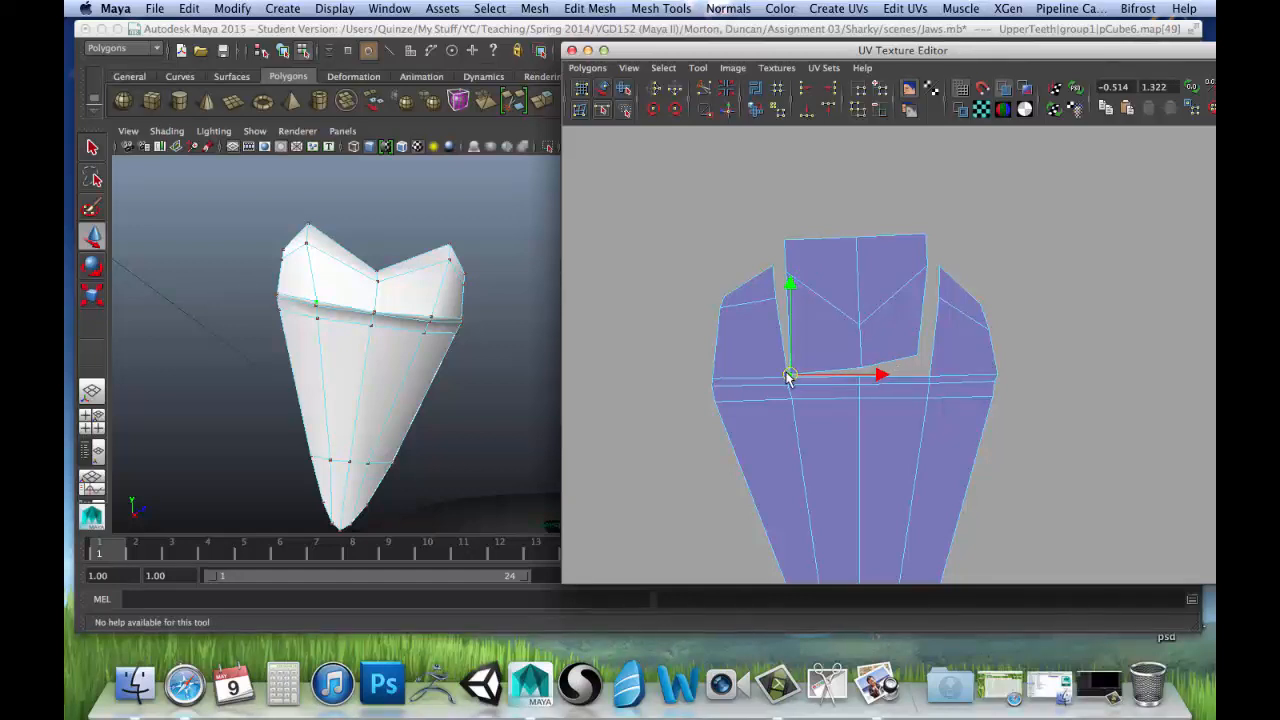
click(920, 358)
drag(920, 358, 925, 374)
click(860, 372)
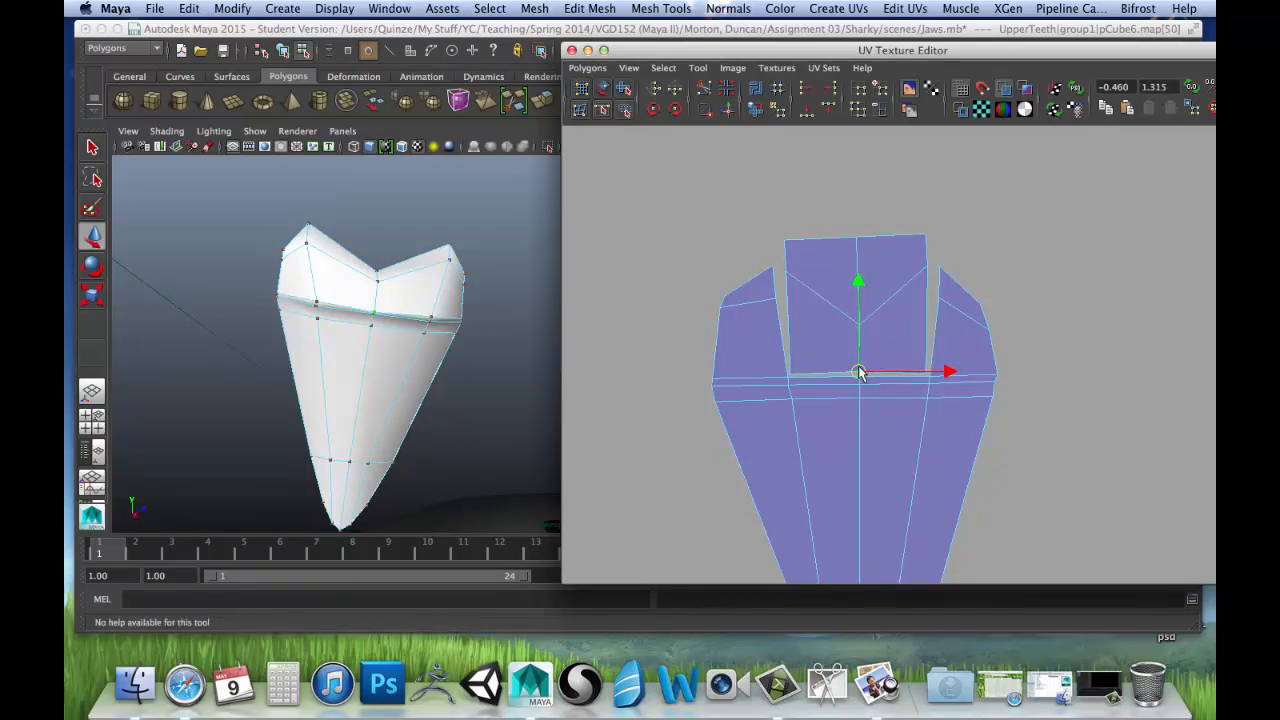
Move the crown shell's middle-row end UVs and top corner UVs down and outward beside the side shells' inner edges and peaks.
click(783, 268)
drag(794, 277, 782, 300)
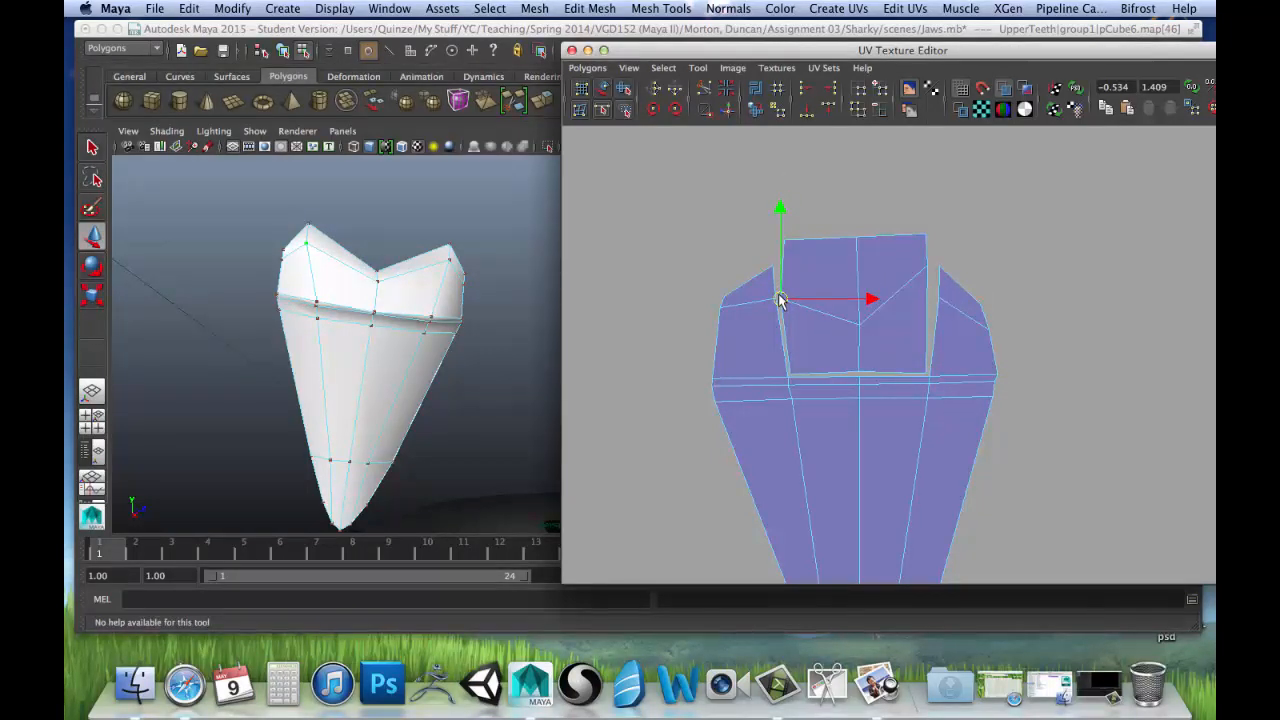
click(927, 267)
drag(927, 267, 933, 302)
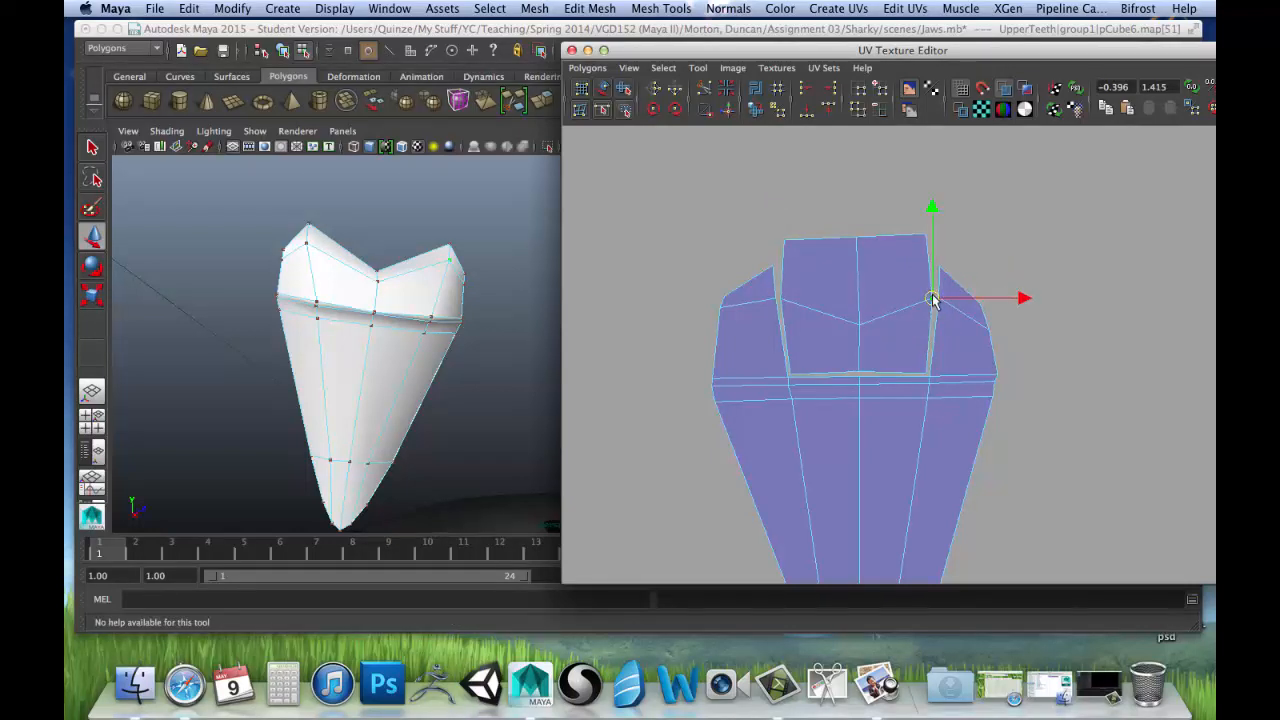
click(927, 236)
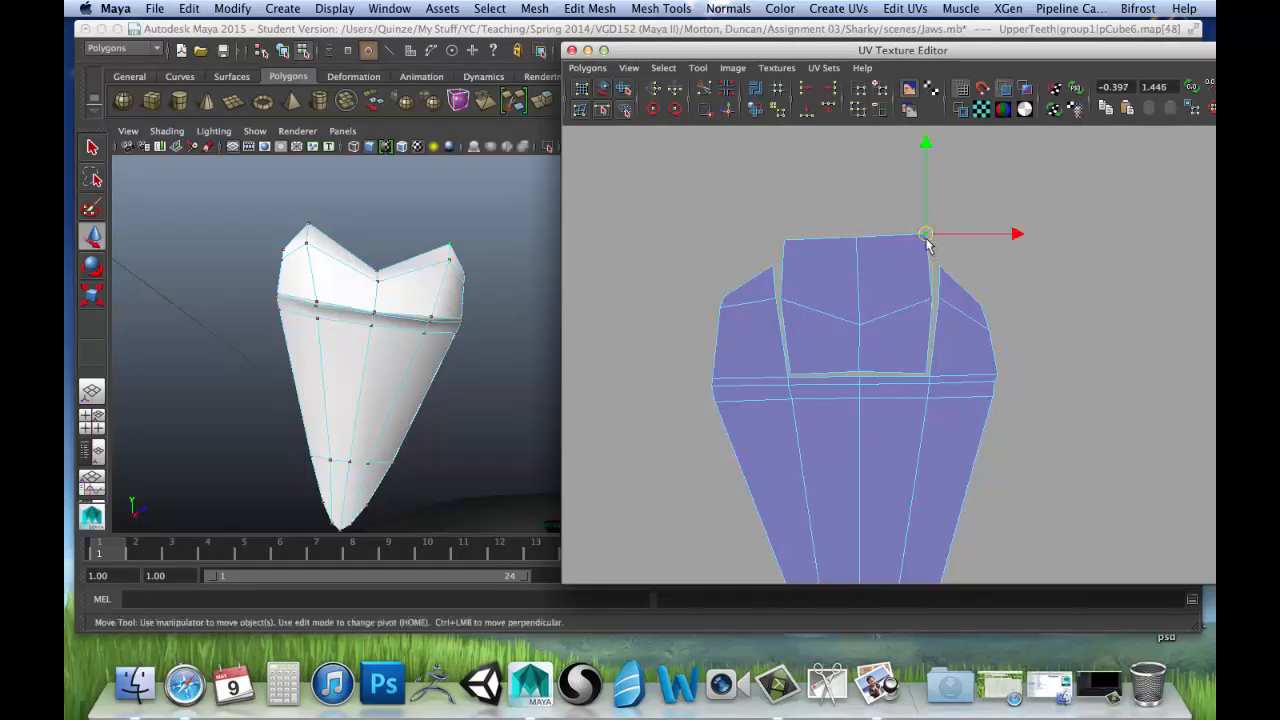
drag(927, 236, 933, 270)
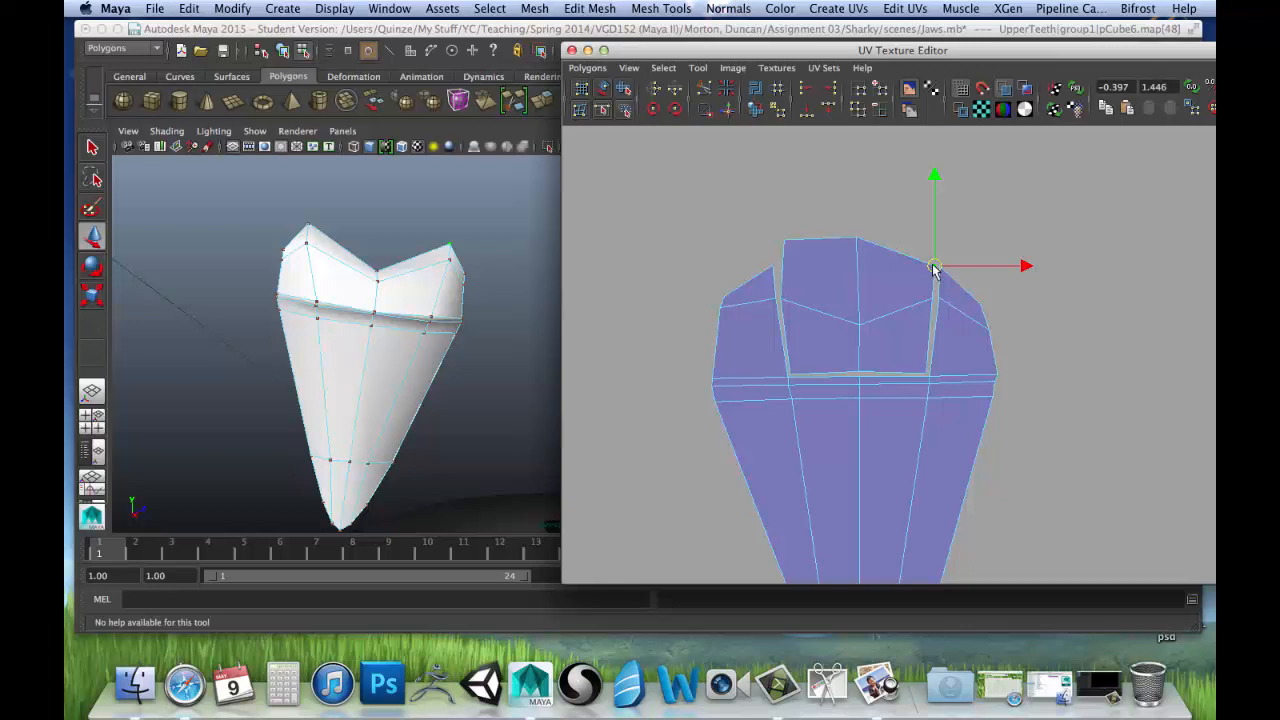
click(784, 241)
drag(784, 241, 780, 268)
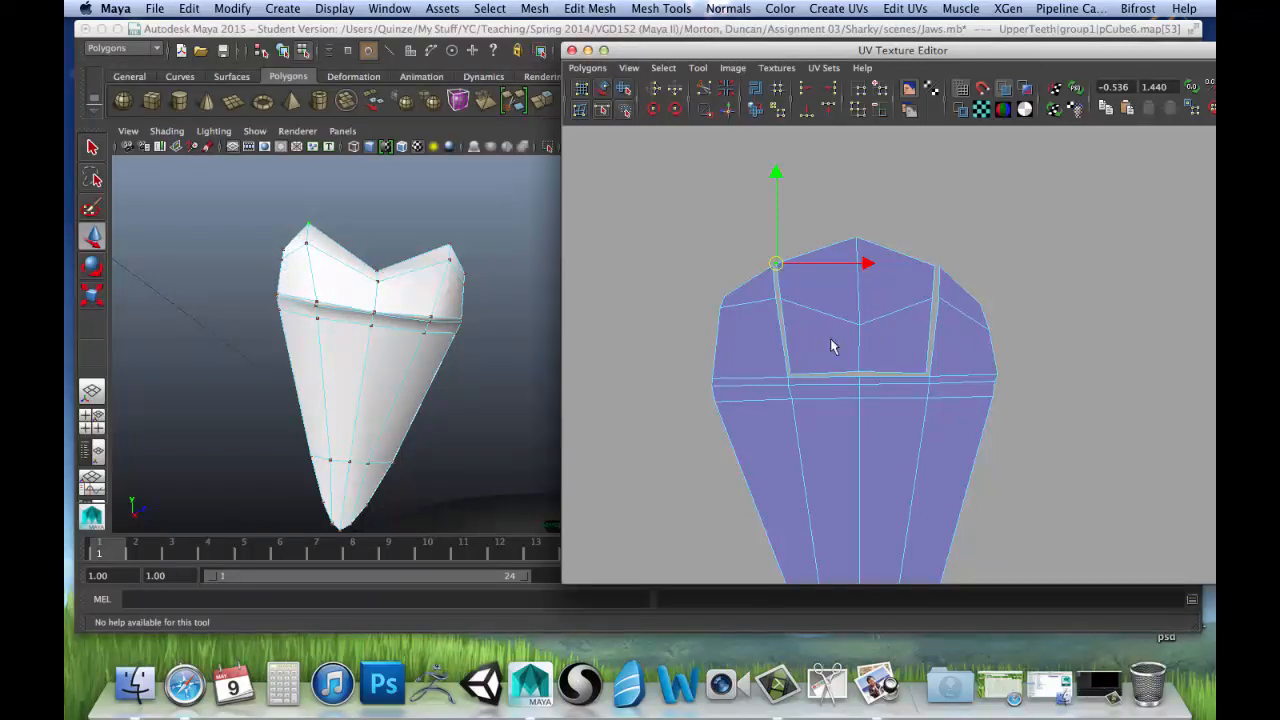
Lower the left side shell's outer upper-row UV, and pull the crown shell's top middle UV down into a V-shaped notch.
click(717, 307)
drag(719, 309, 720, 332)
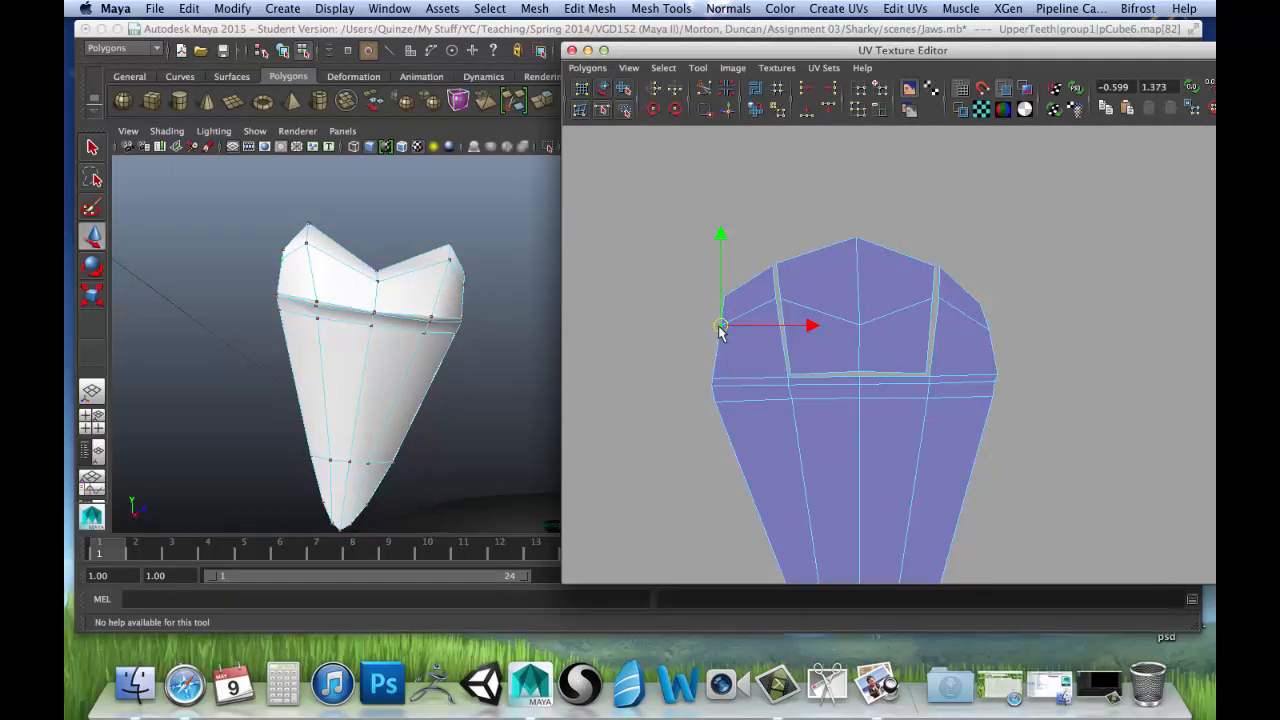
click(856, 236)
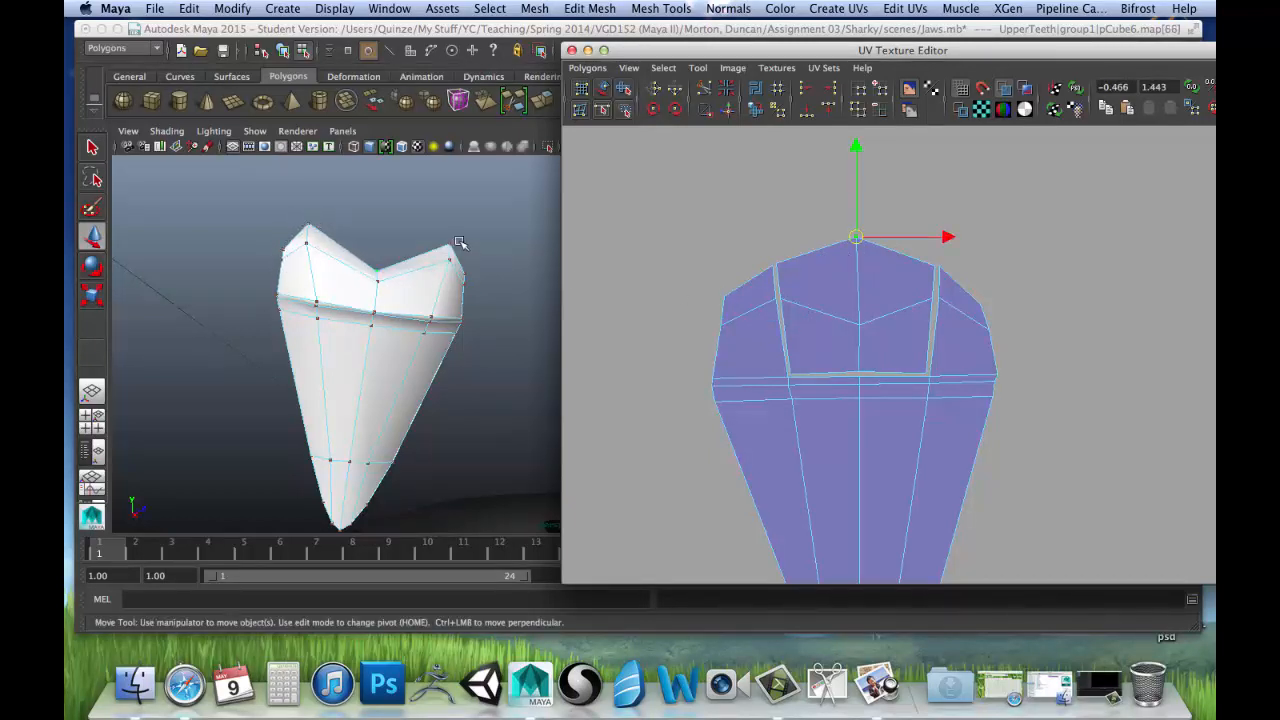
drag(856, 150, 853, 240)
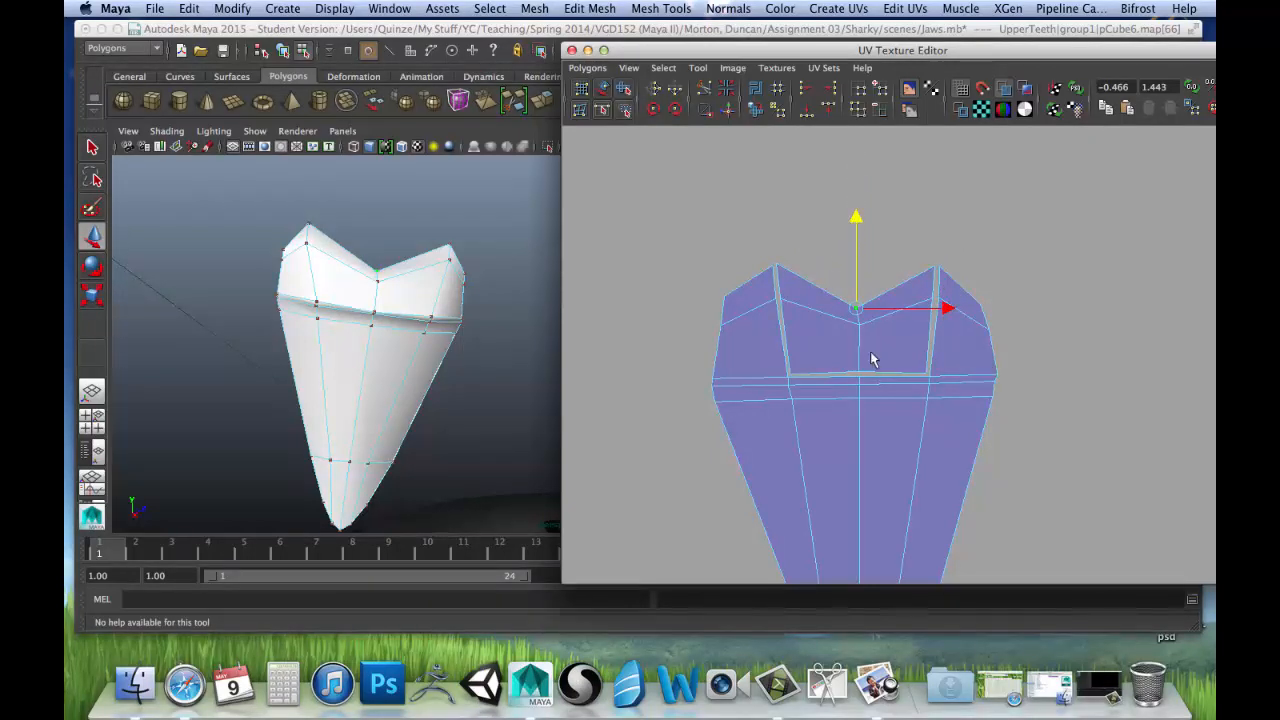
Sew the crown shell to the side and front shells along its two side edges and its bottom edge.
right_drag(790, 358, 800, 323)
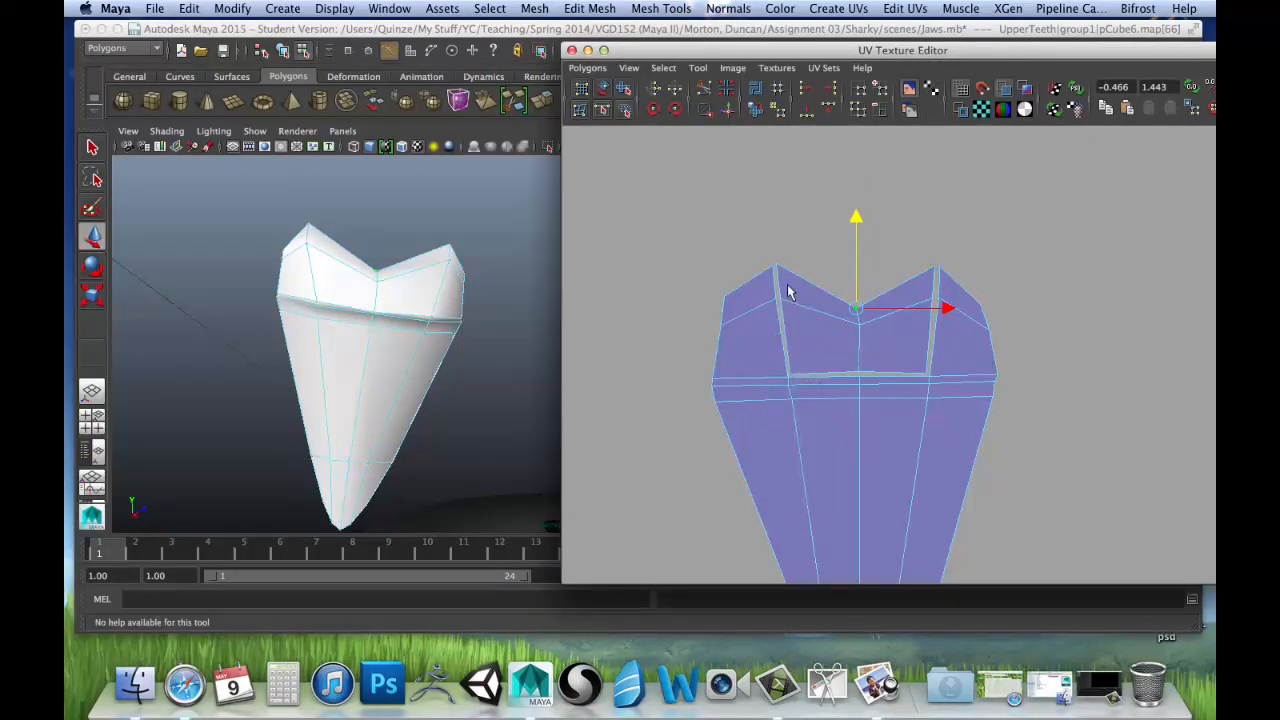
click(777, 282)
shift+click(782, 326)
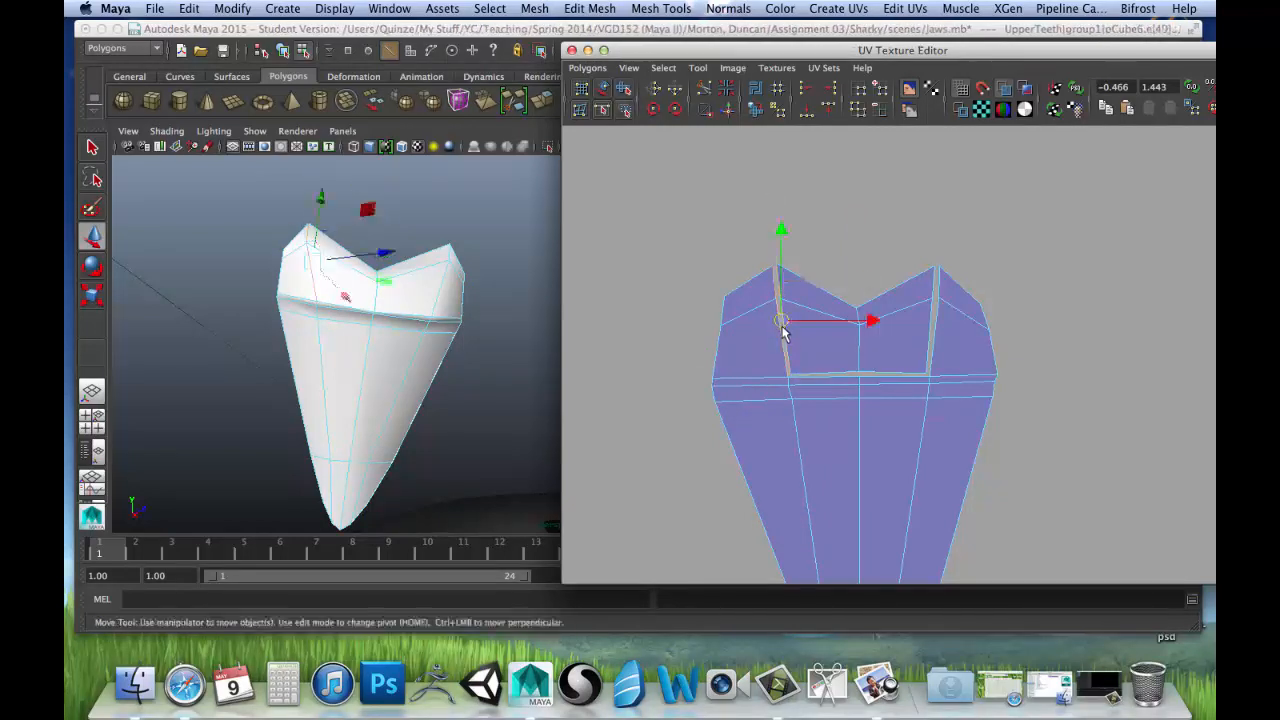
shift+click(821, 374)
shift+click(930, 358)
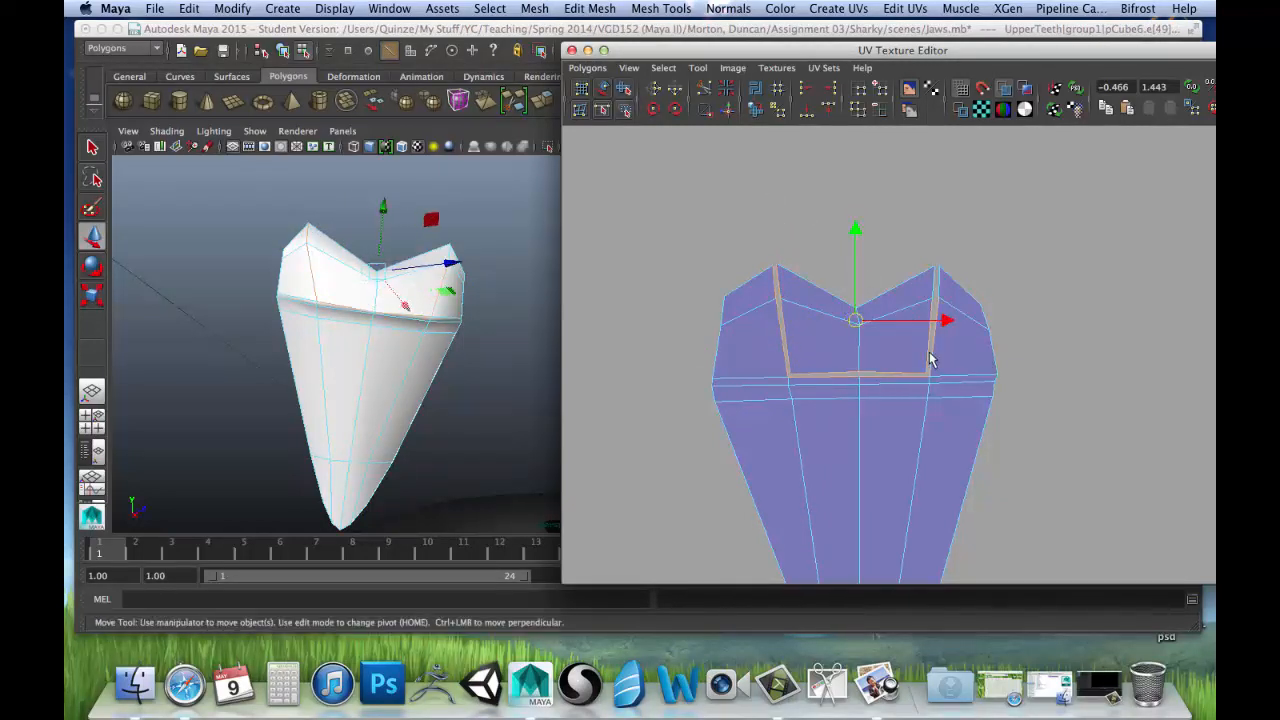
click(704, 114)
Scale the outer and inner UV pairs beside the tooth's tip vertically so each pair sits level.
scroll(1031, 348, down, 3)
scroll(1031, 348, up, 2)
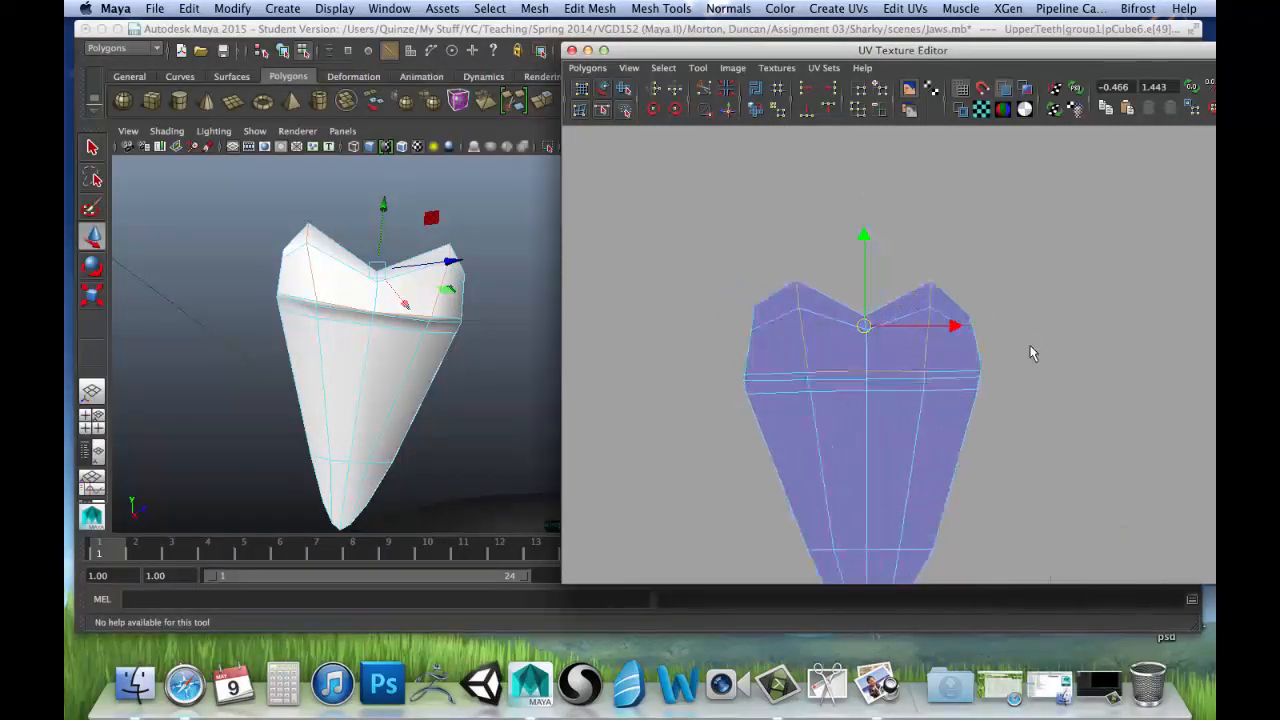
alt+middle_drag(1017, 373, 1016, 277)
alt+right_drag(1072, 288, 740, 286)
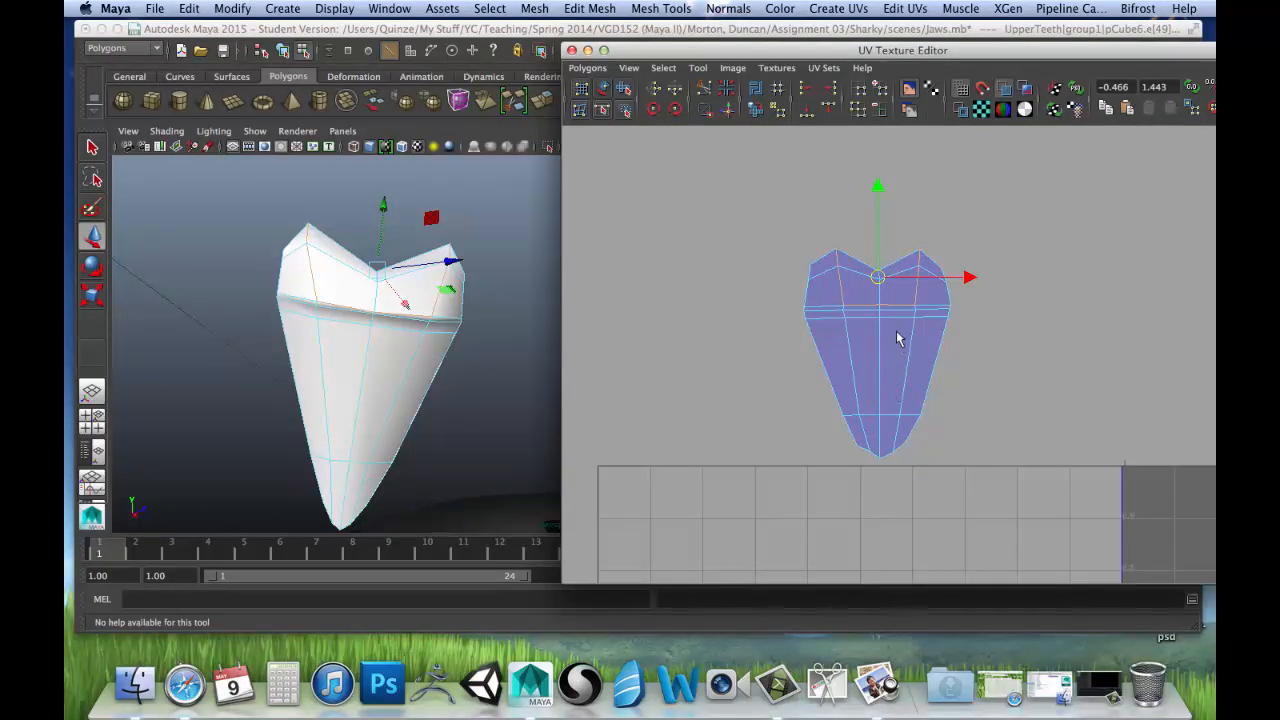
scroll(897, 339, up, 2)
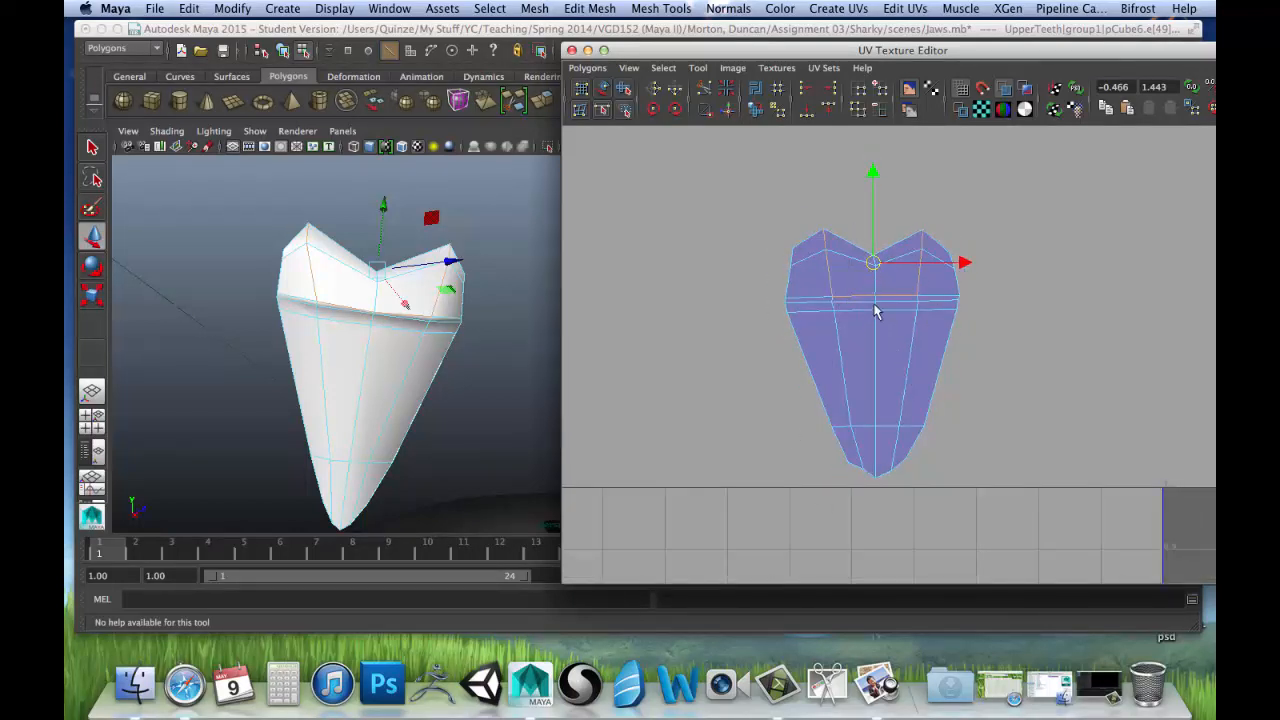
right_drag(905, 345, 960, 340)
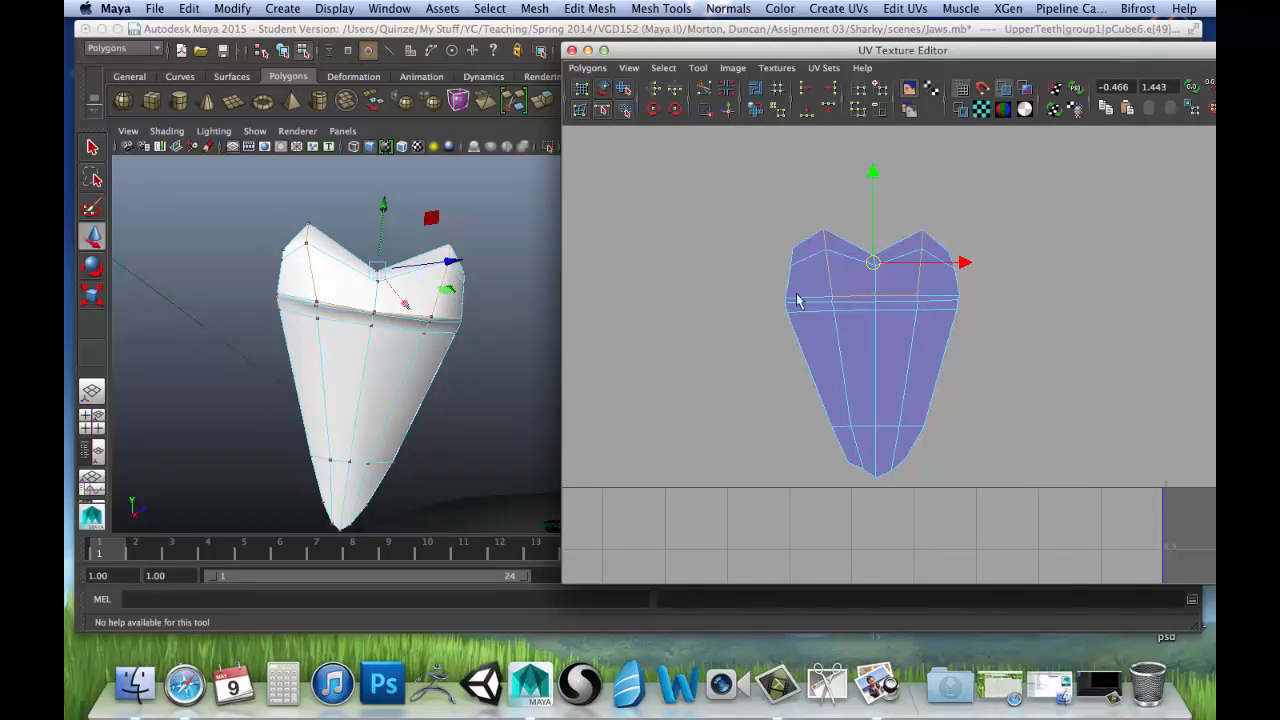
click(848, 464)
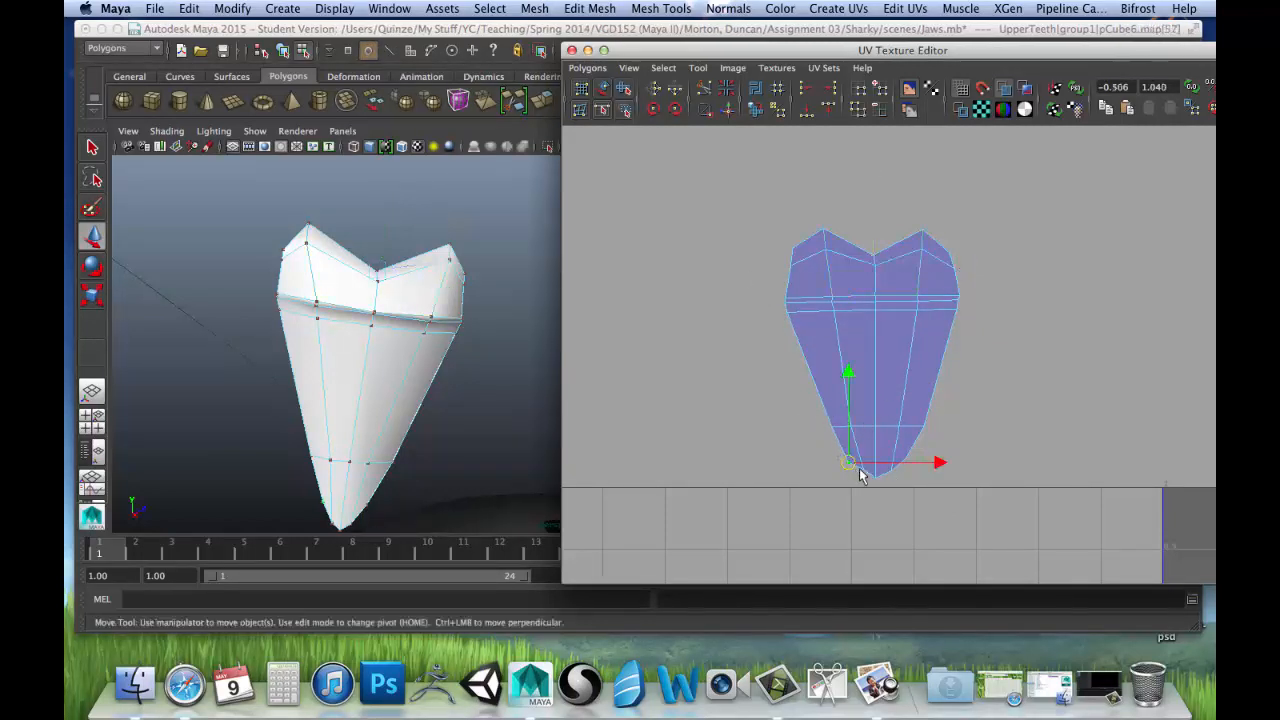
shift+drag(899, 452, 913, 469)
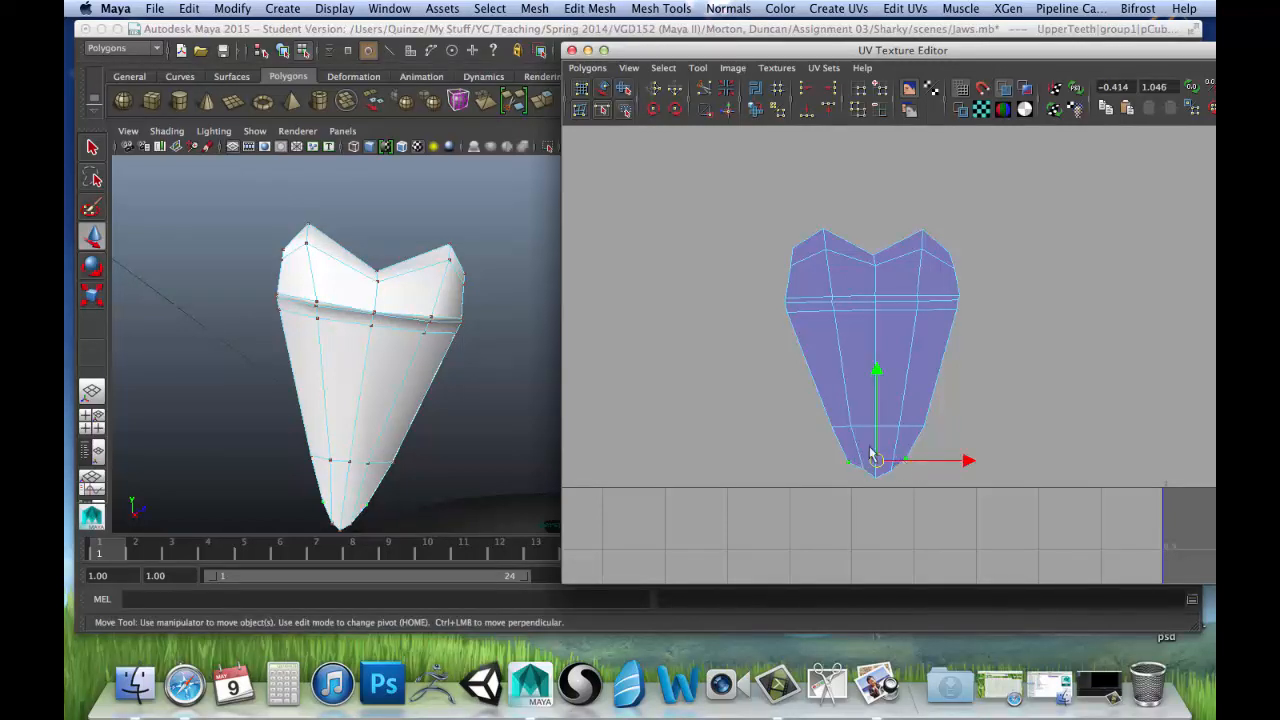
scroll(873, 452, up, 3)
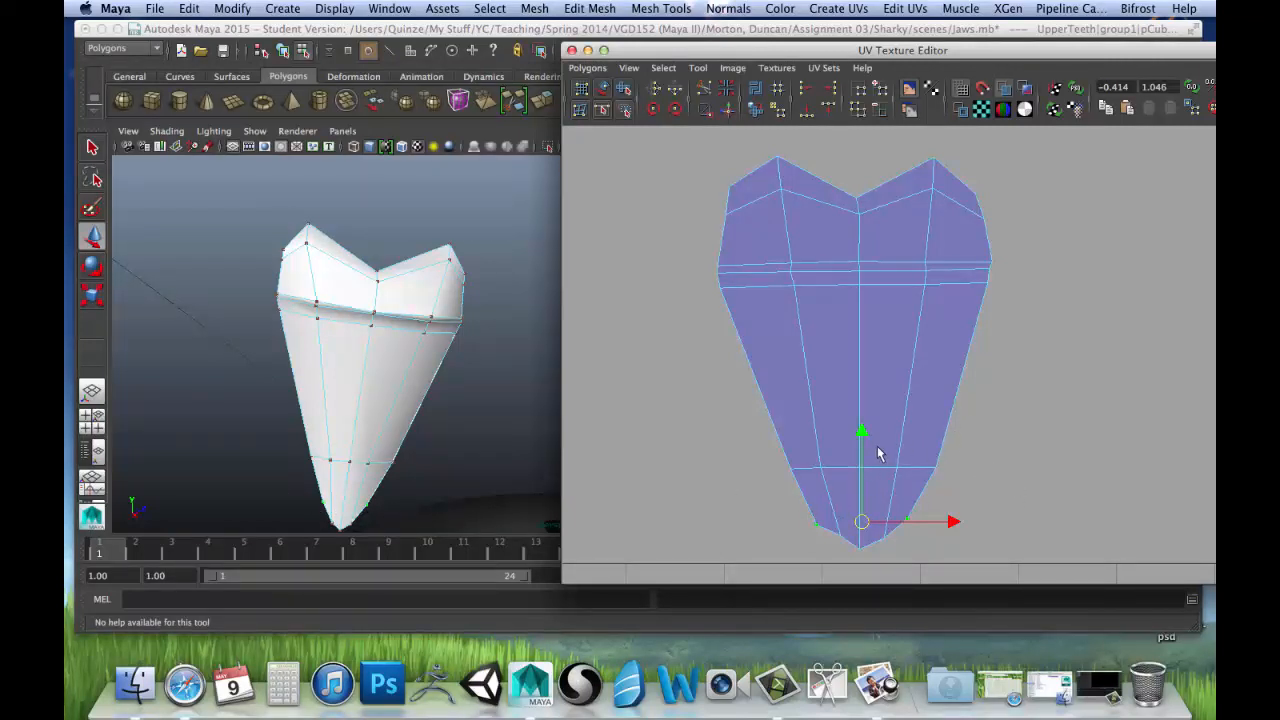
key(r)
drag(863, 441, 861, 521)
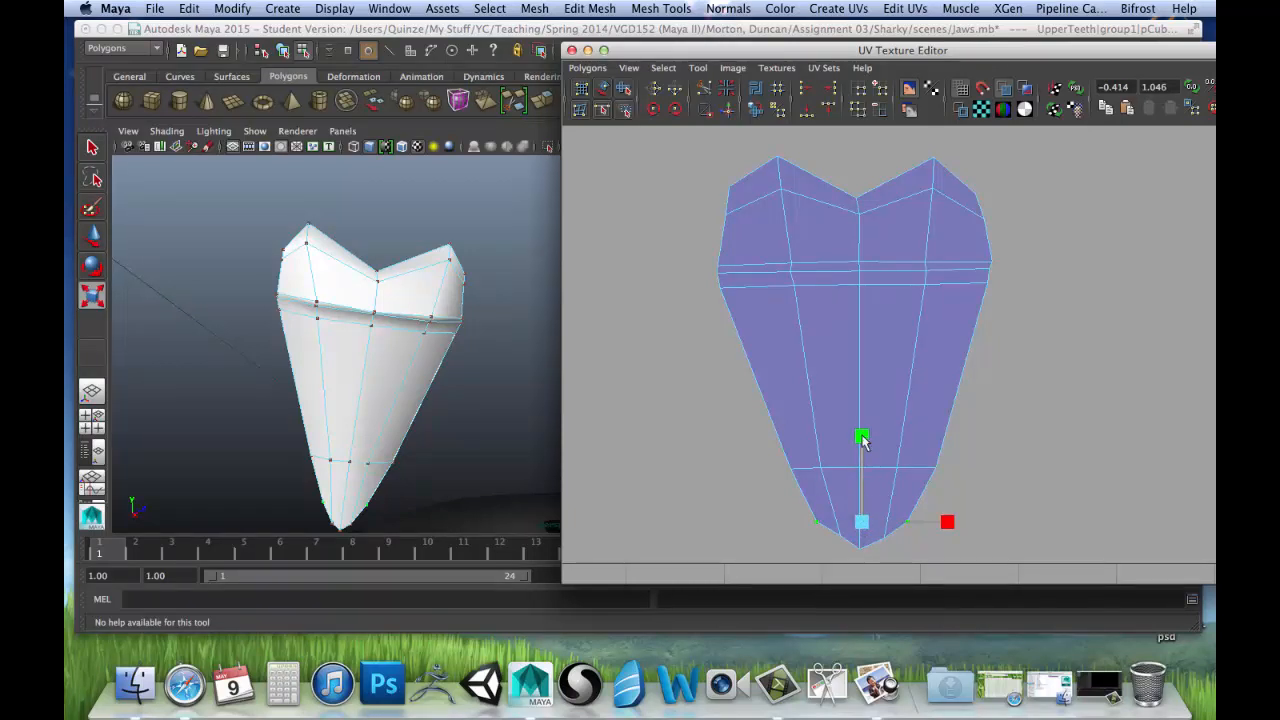
drag(862, 440, 891, 547)
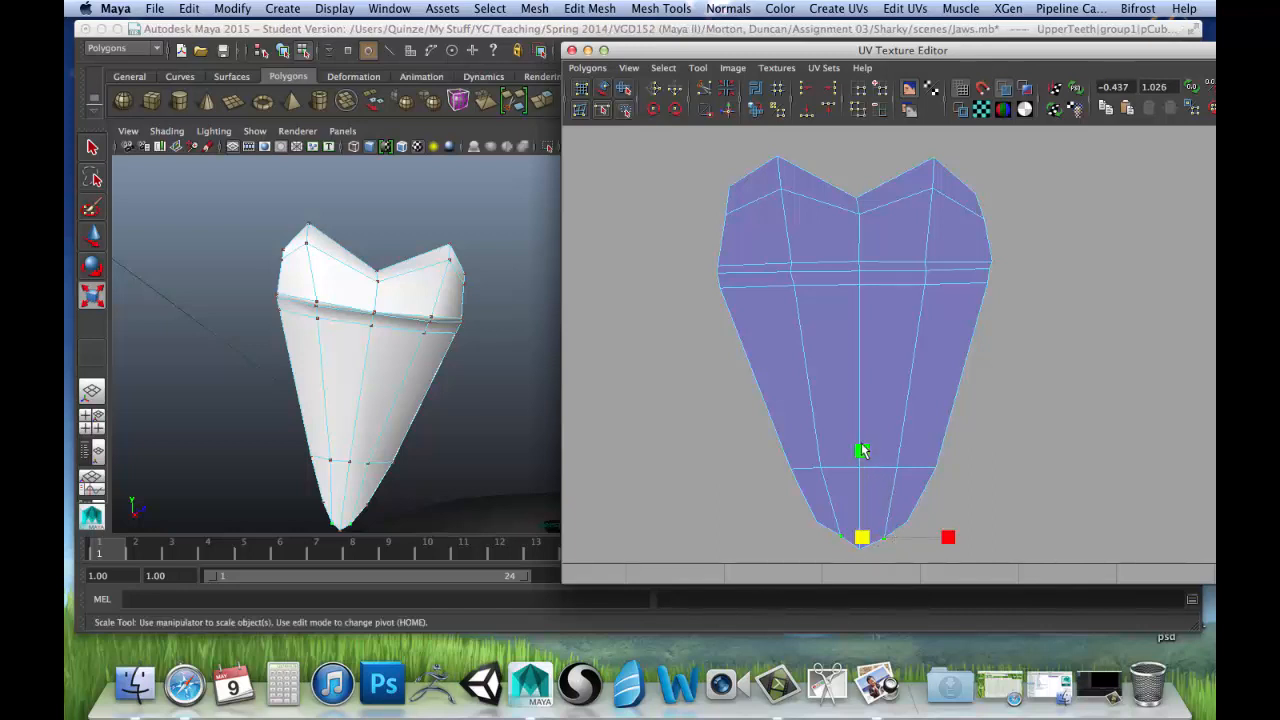
drag(862, 451, 862, 537)
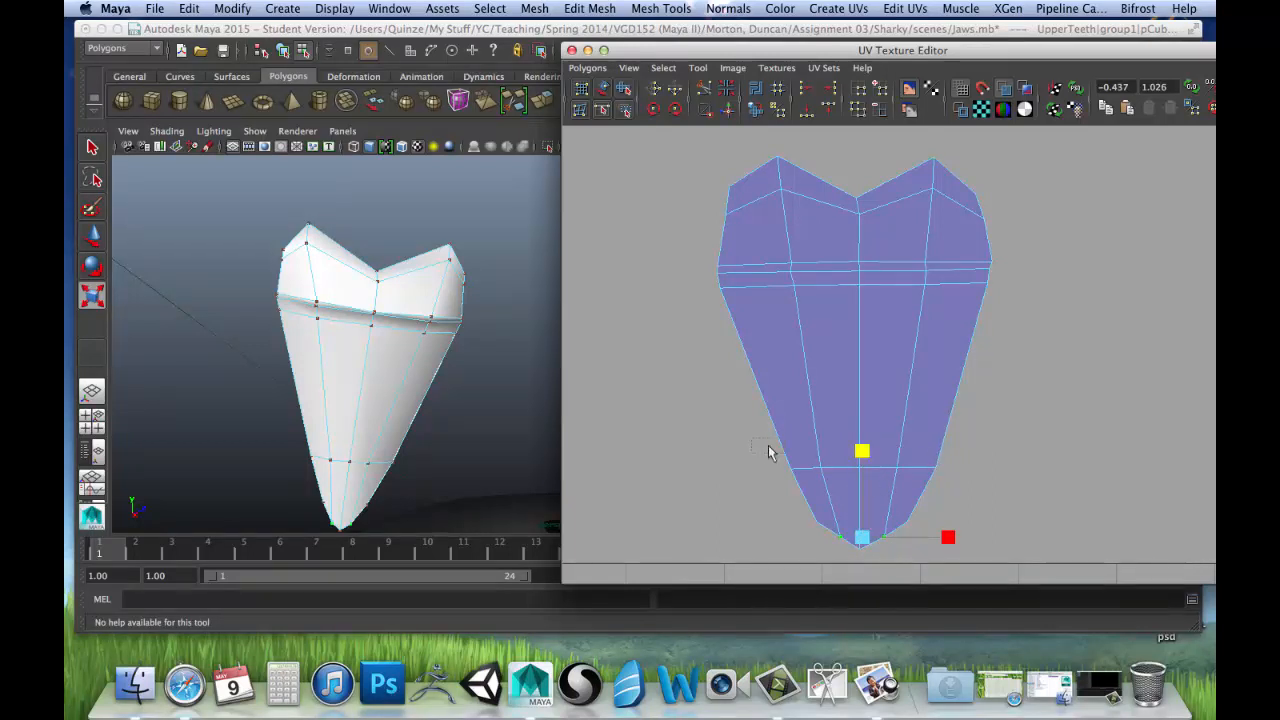
Flatten the horizontal UV row above the tip and the lowest row of the band below the crown.
drag(768, 451, 989, 493)
drag(863, 383, 855, 461)
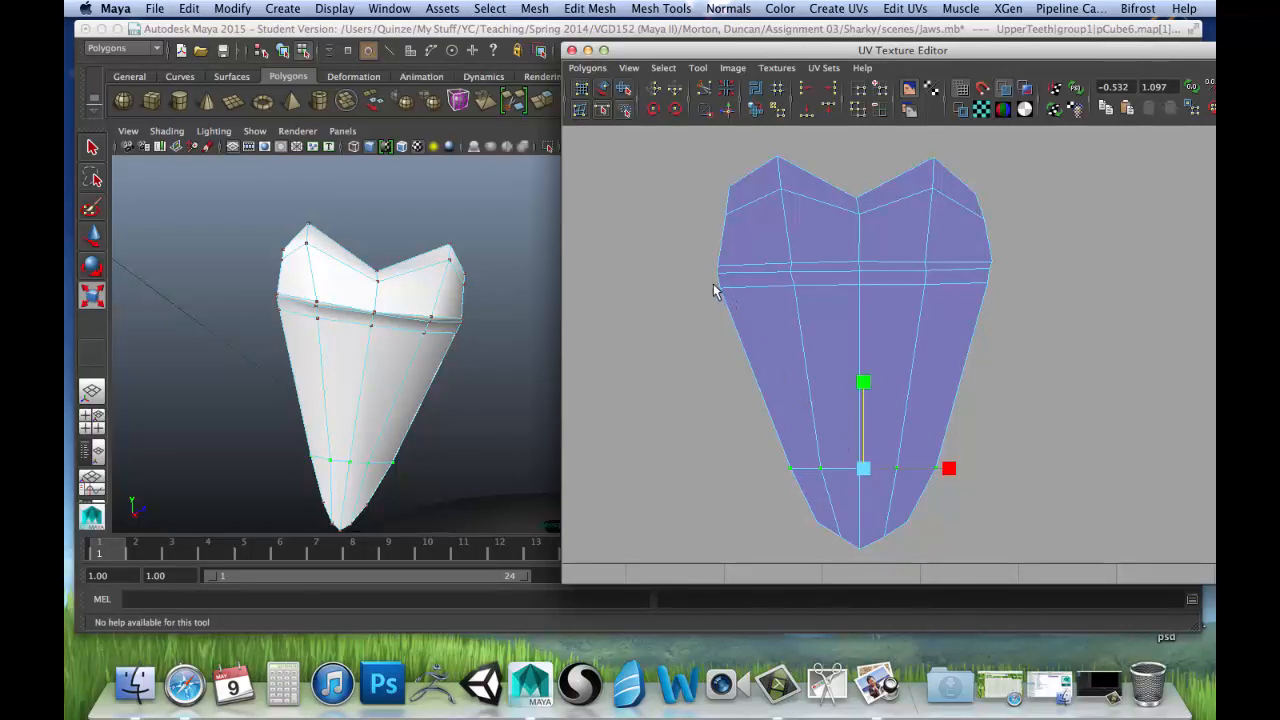
drag(713, 286, 1047, 320)
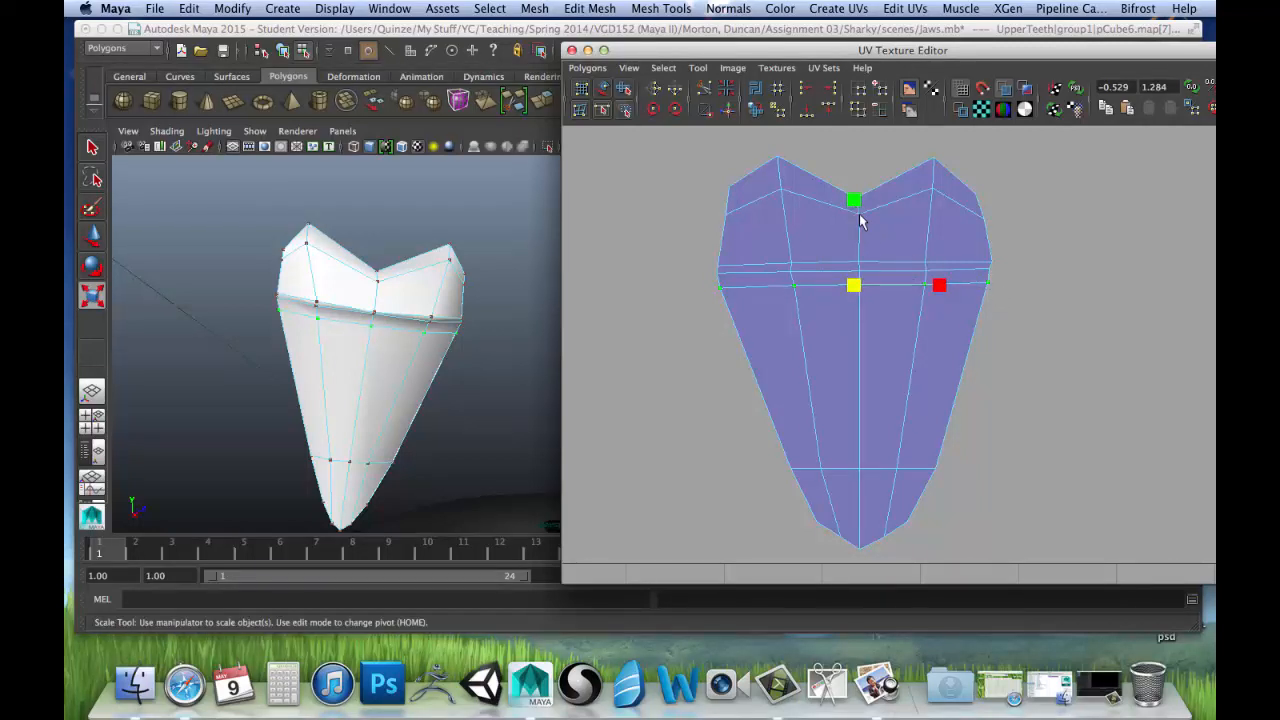
drag(853, 201, 857, 286)
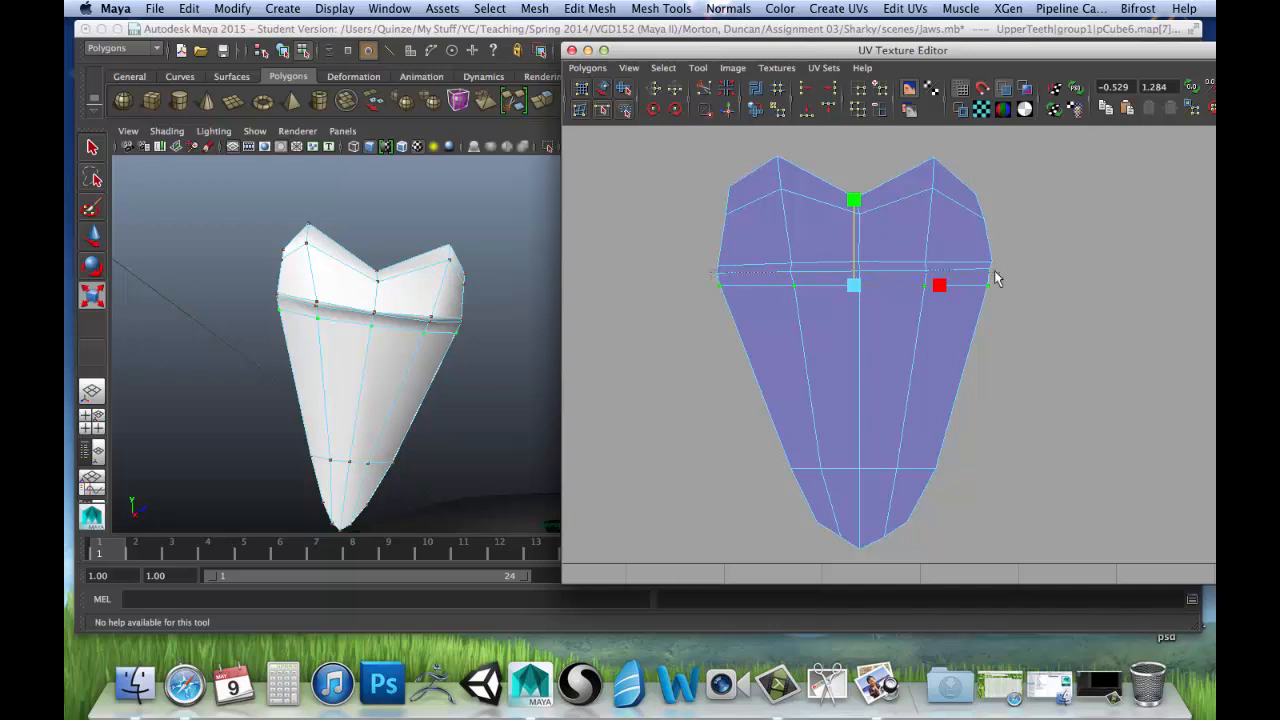
Flatten the middle and upper UV rows of the band below the crown into straight horizontal lines.
drag(1024, 277, 1024, 277)
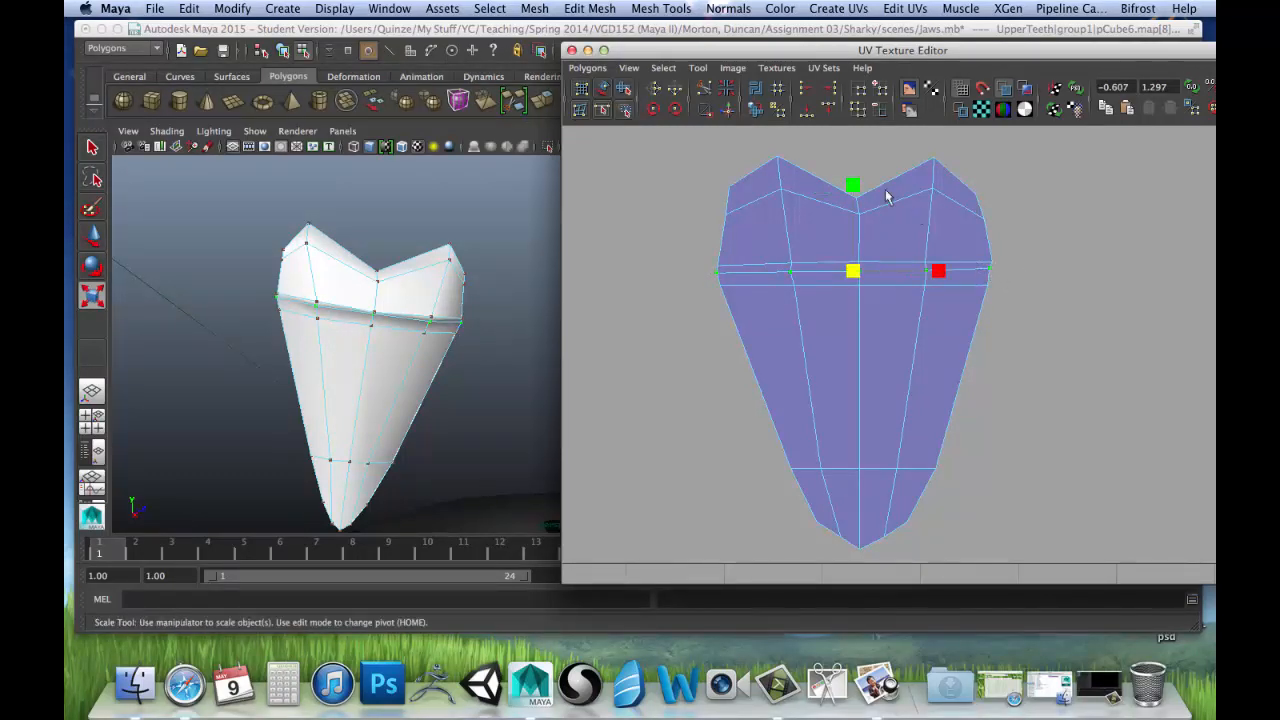
drag(851, 185, 1013, 266)
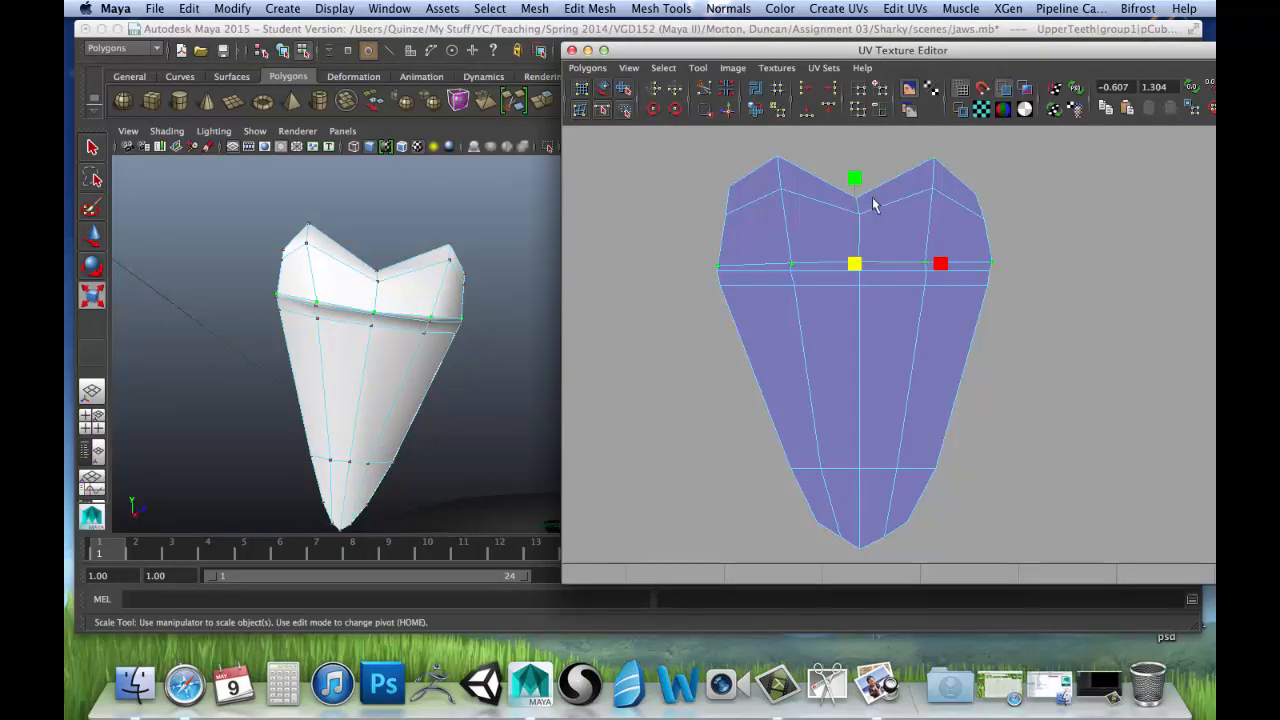
drag(853, 182, 857, 266)
Try to flatten the crown's whole zigzag UV row into one horizontal line.
drag(717, 207, 783, 226)
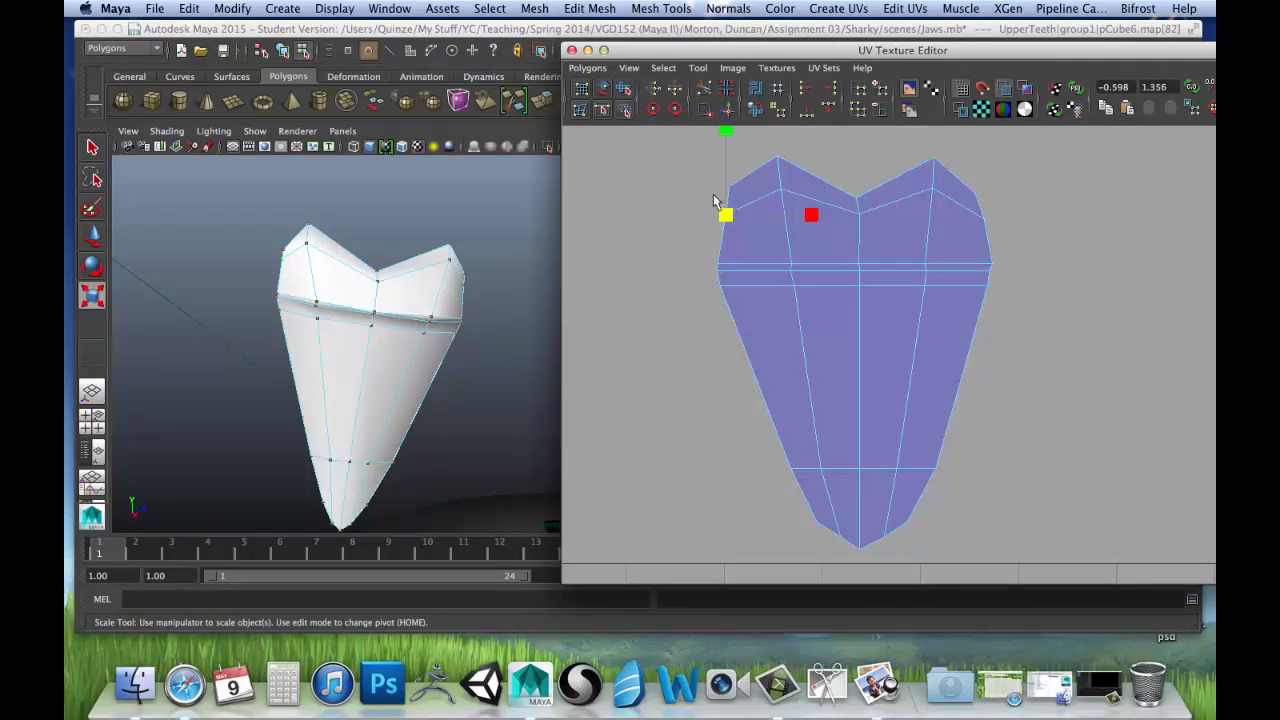
shift+drag(757, 185, 844, 203)
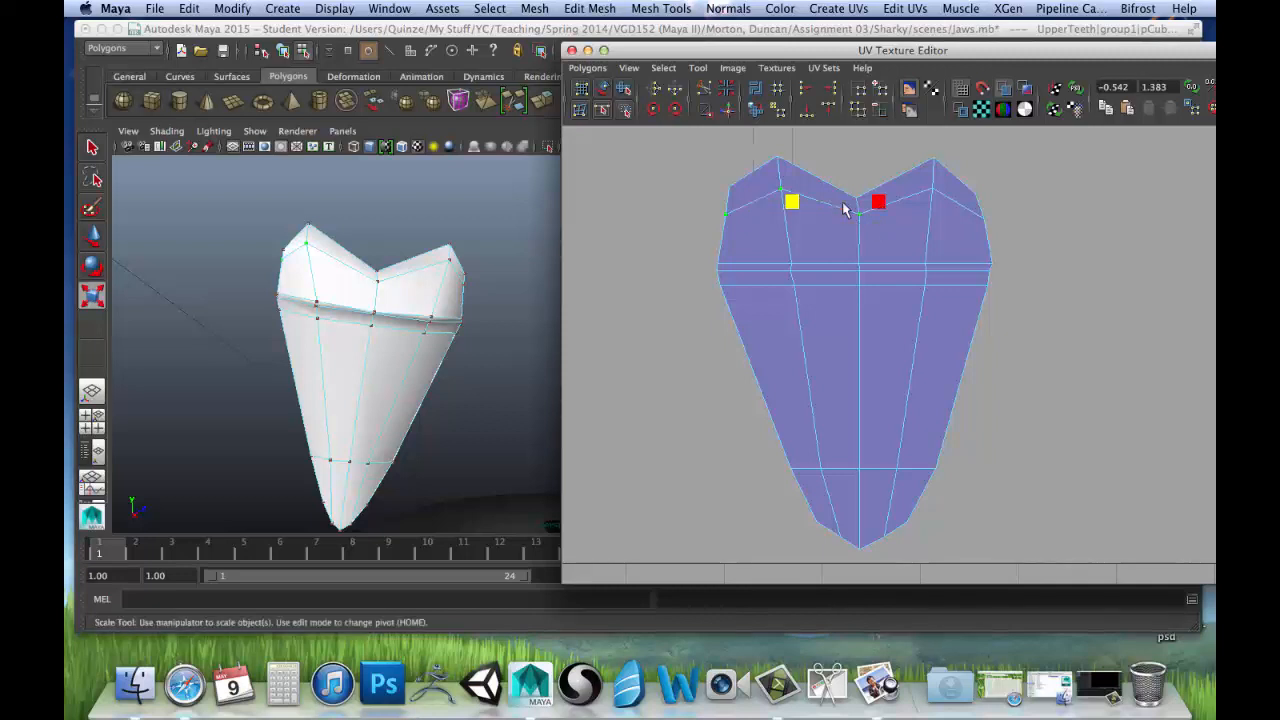
shift+drag(926, 190, 998, 238)
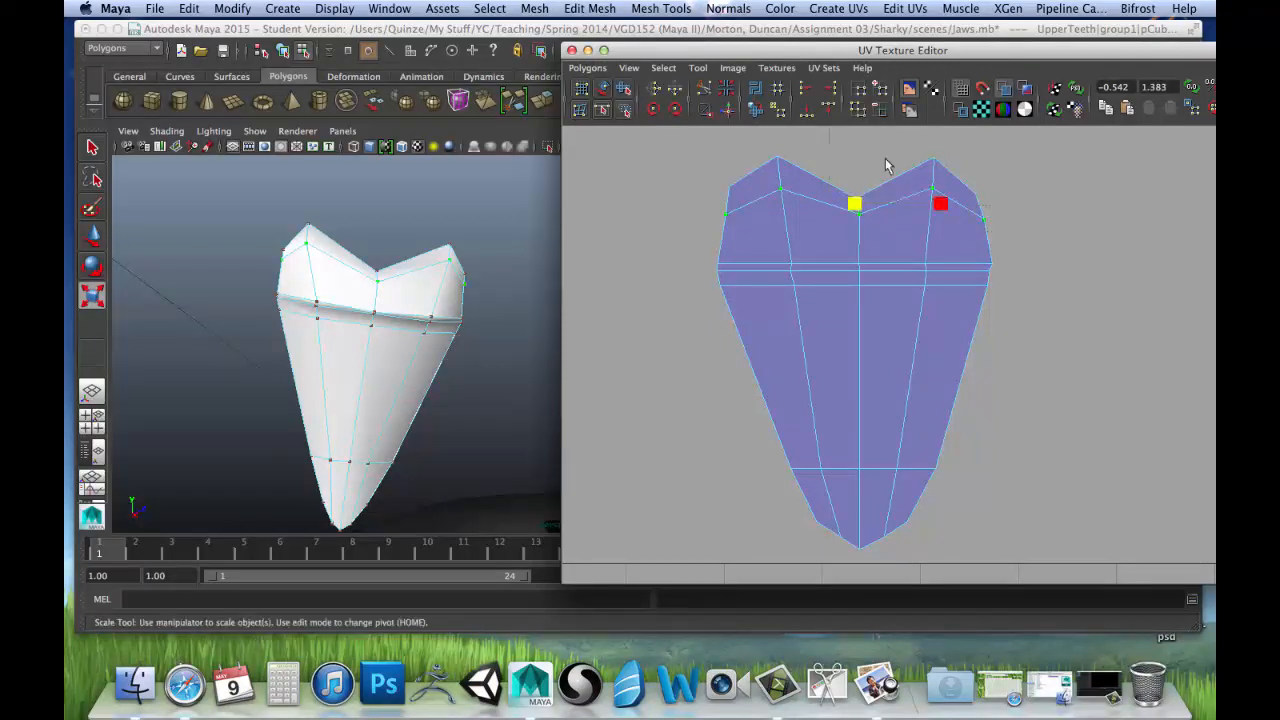
alt+middle_drag(888, 160, 876, 208)
drag(851, 172, 850, 258)
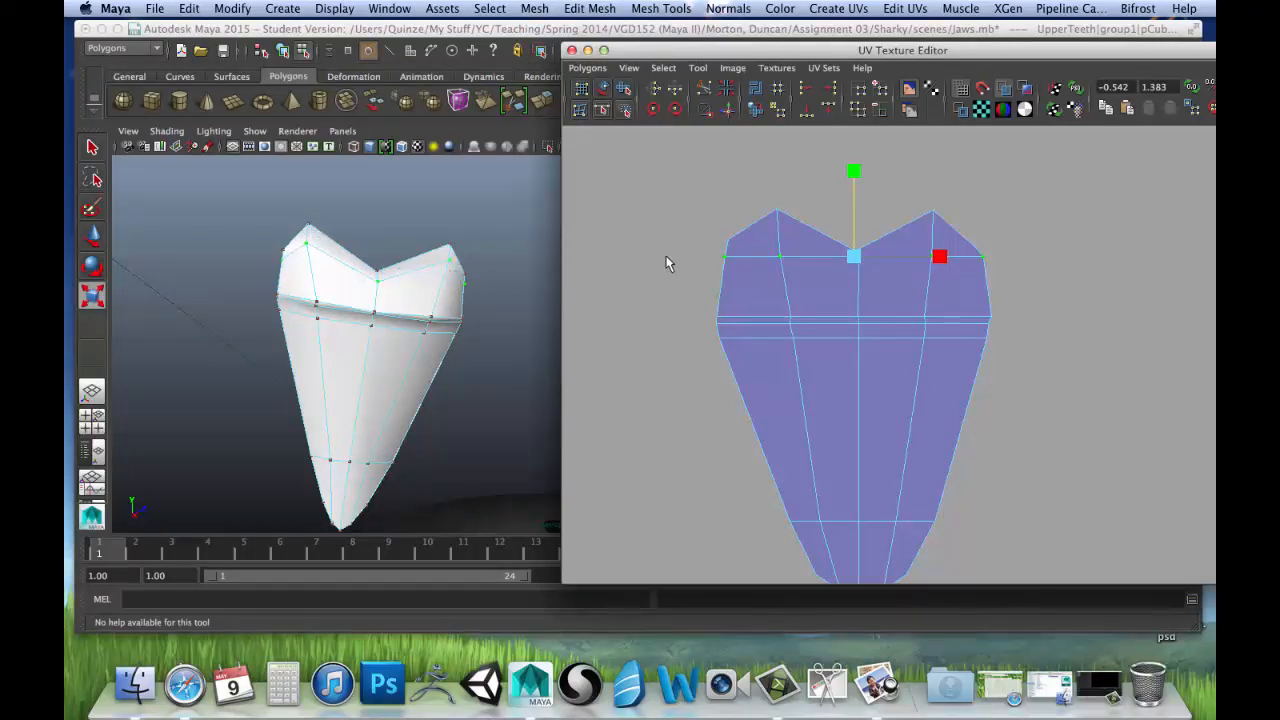
click(1011, 281)
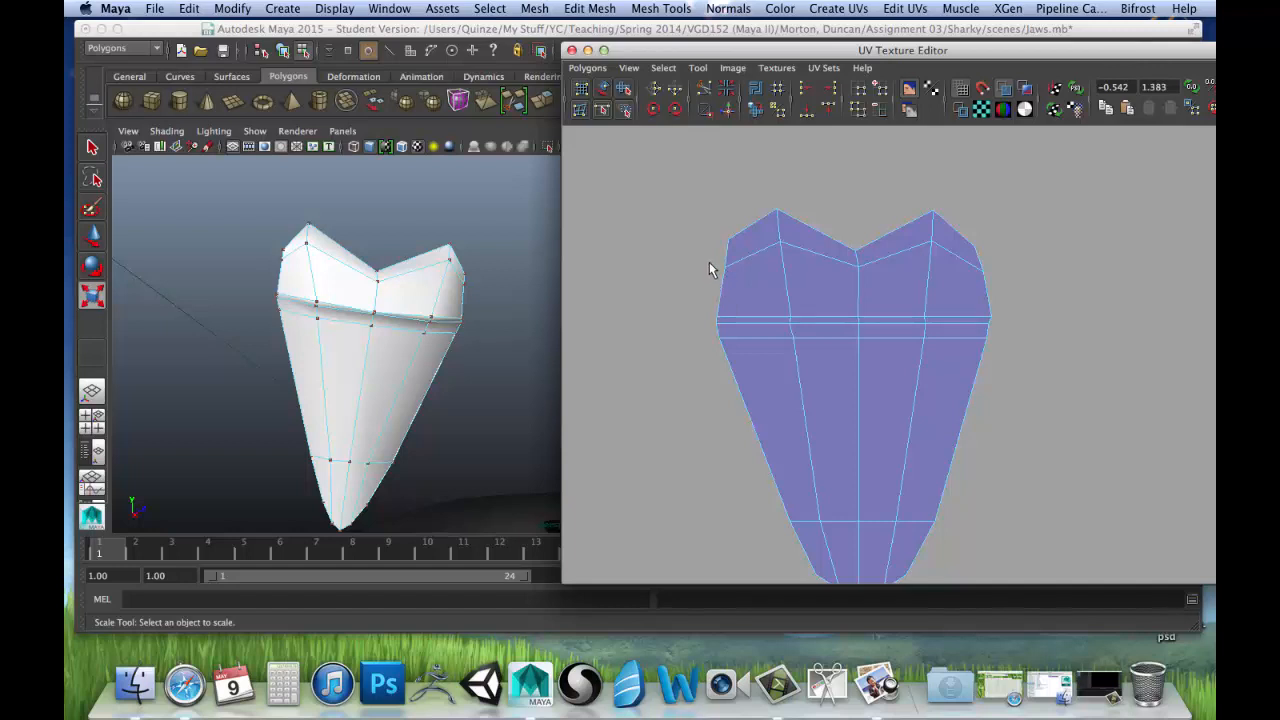
Level the crown zigzag row's two outer end UVs with each other, and likewise the two UVs beneath the peaks.
drag(709, 262, 753, 292)
shift+drag(986, 279, 966, 261)
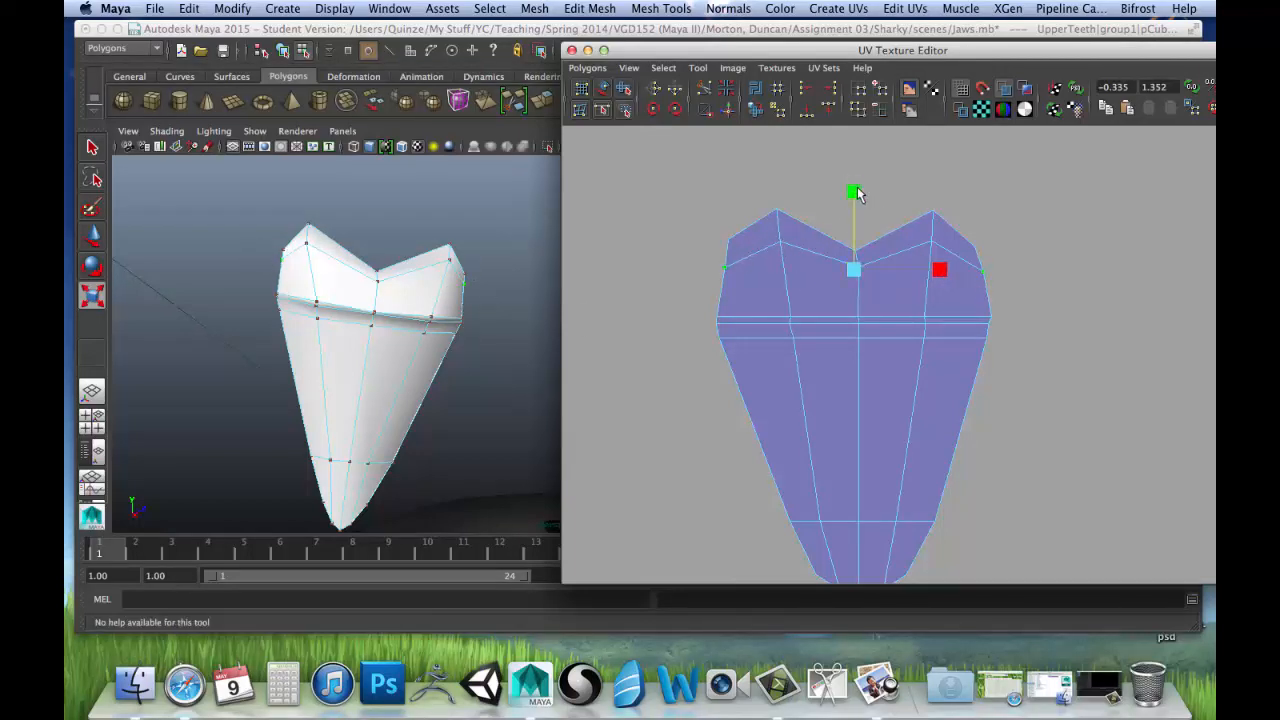
click(778, 242)
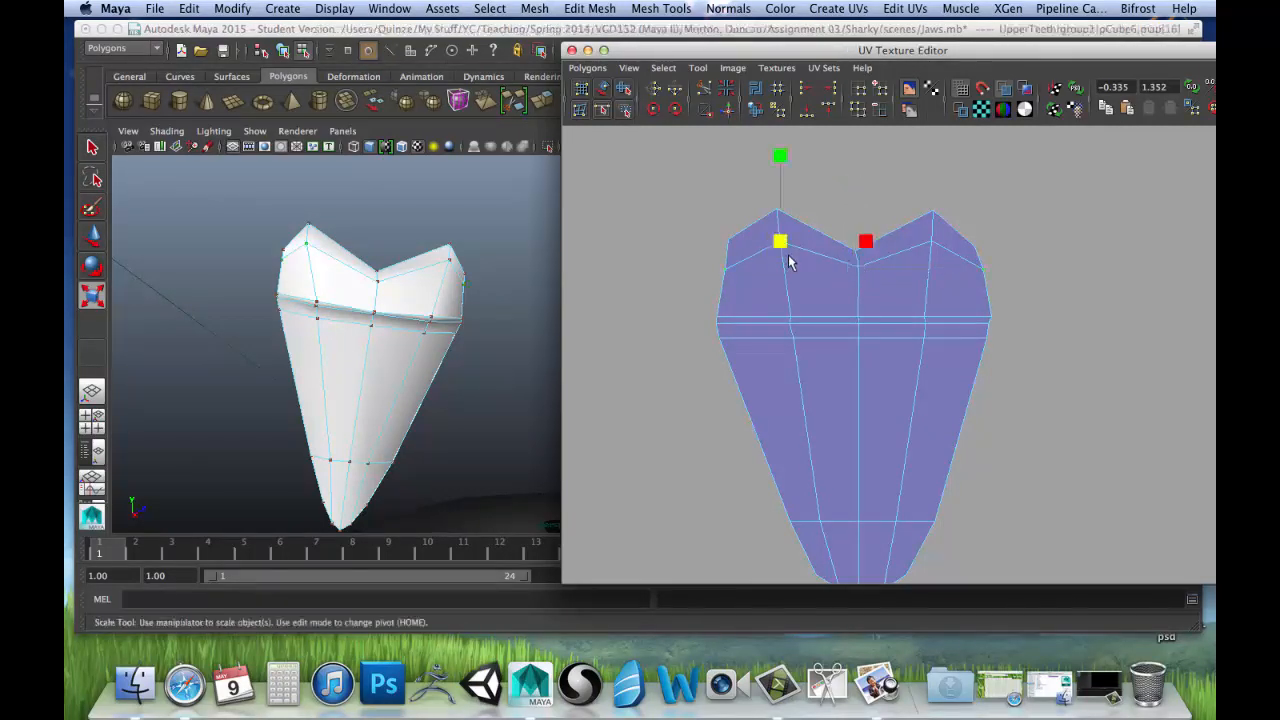
shift+click(942, 250)
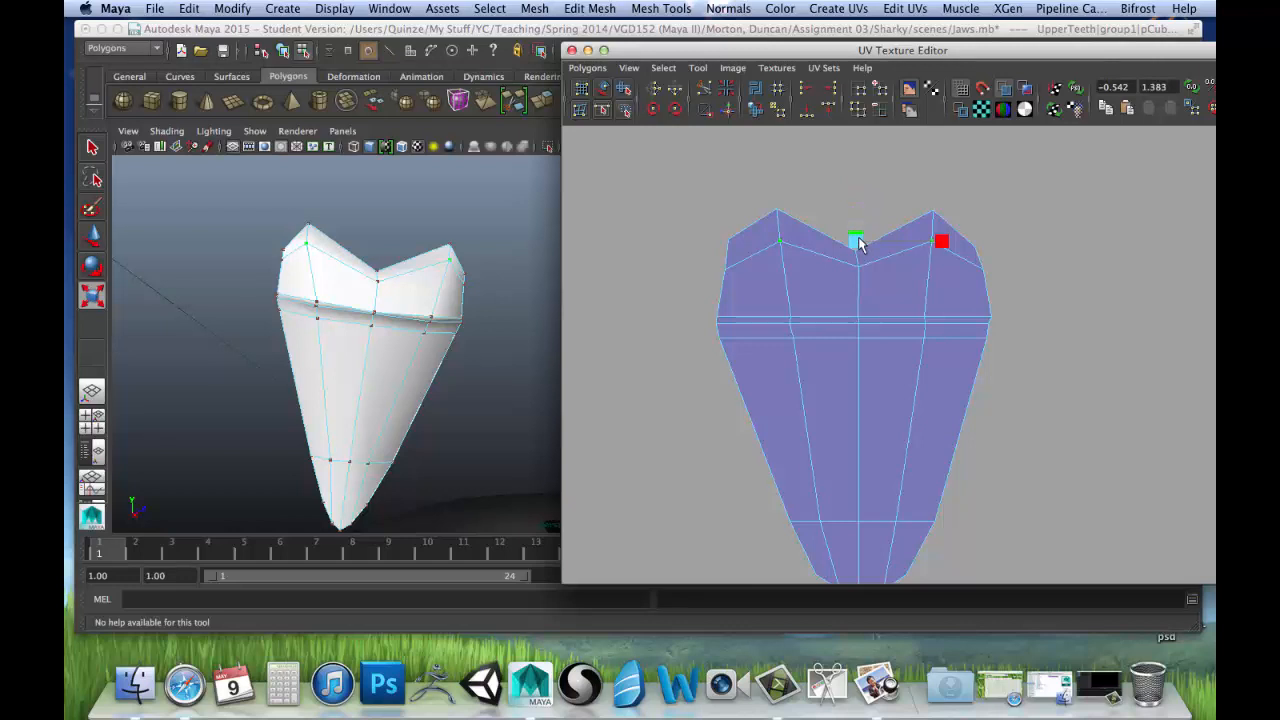
key(r)
Level the crown's two peak UVs with each other, and likewise its two outer shoulder UVs.
click(770, 208)
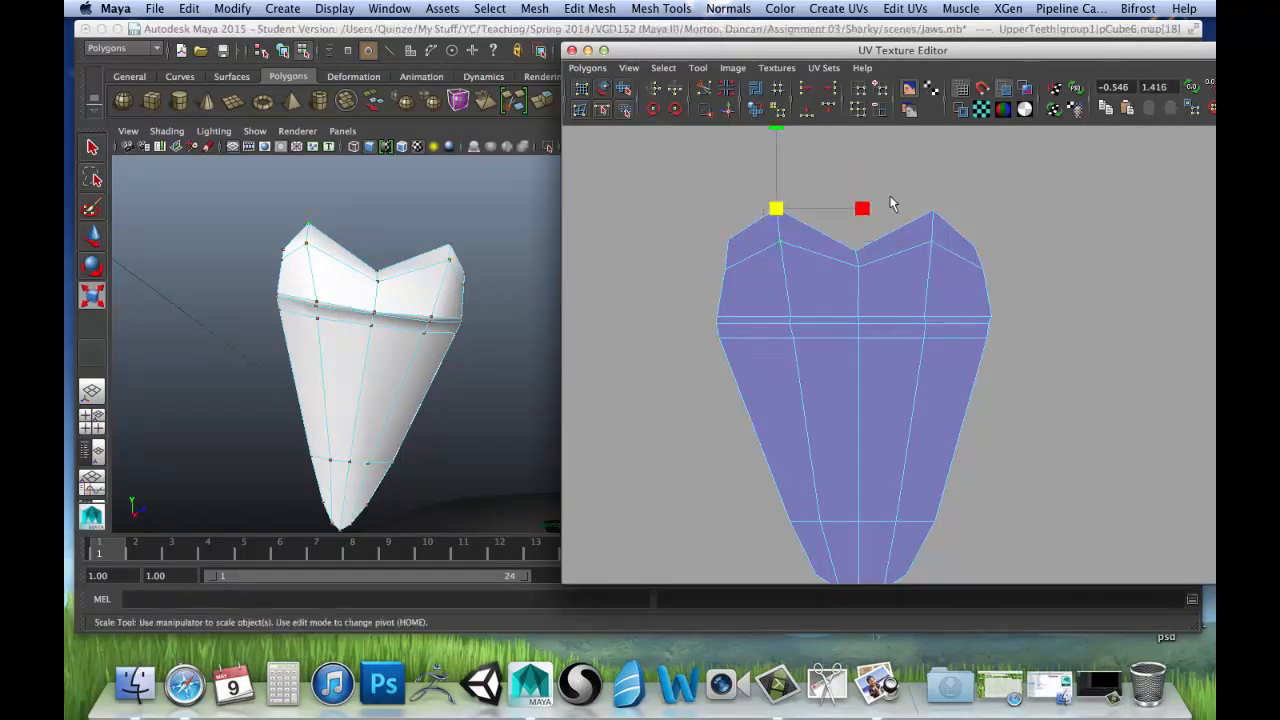
shift+click(932, 209)
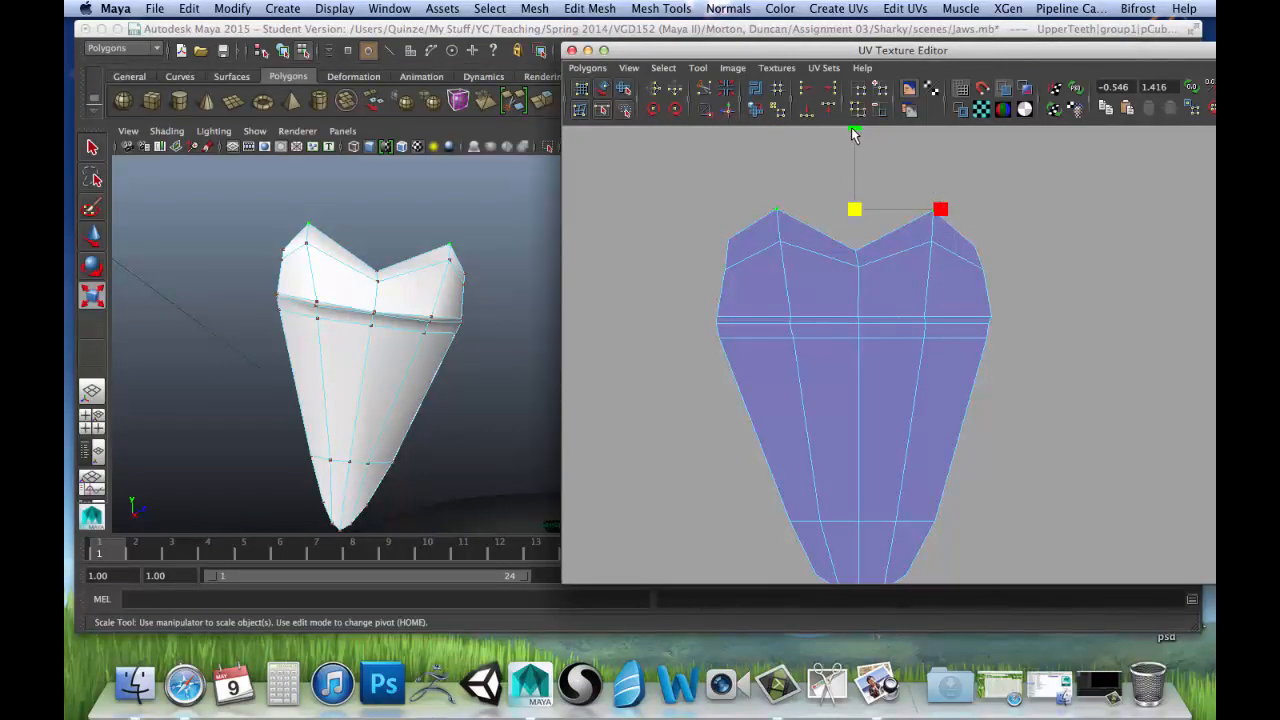
drag(854, 135, 855, 210)
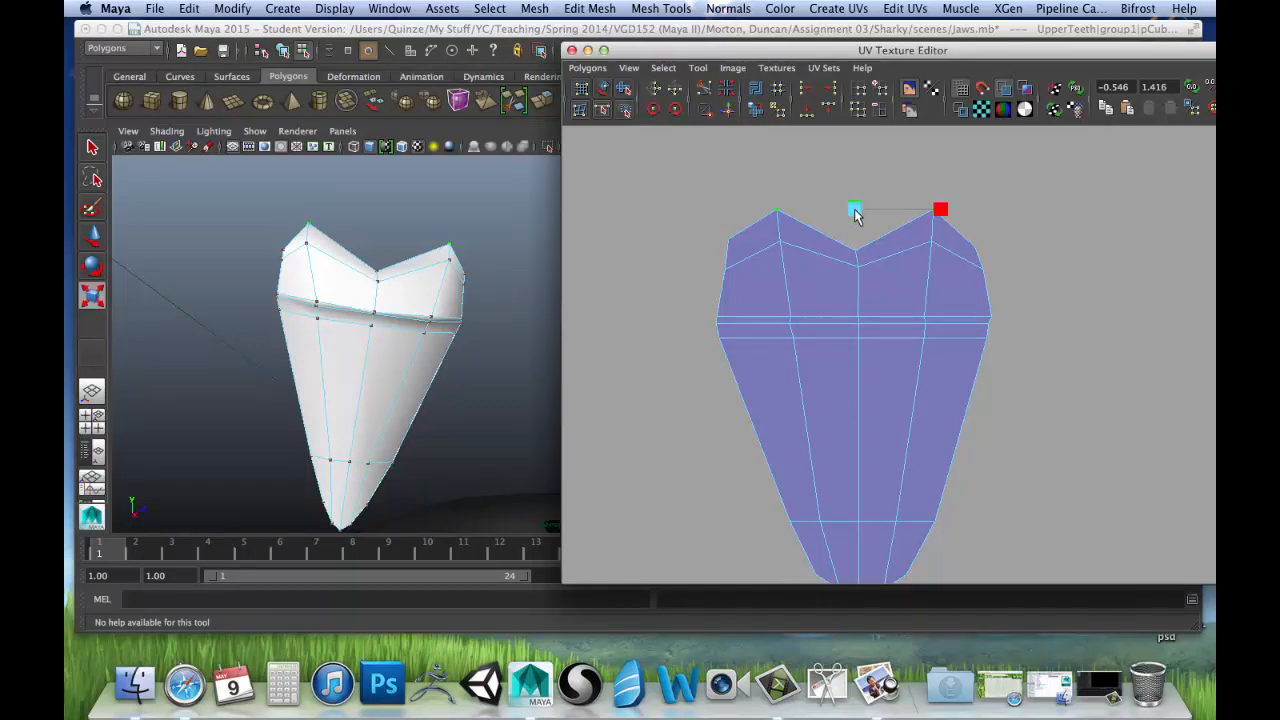
click(727, 239)
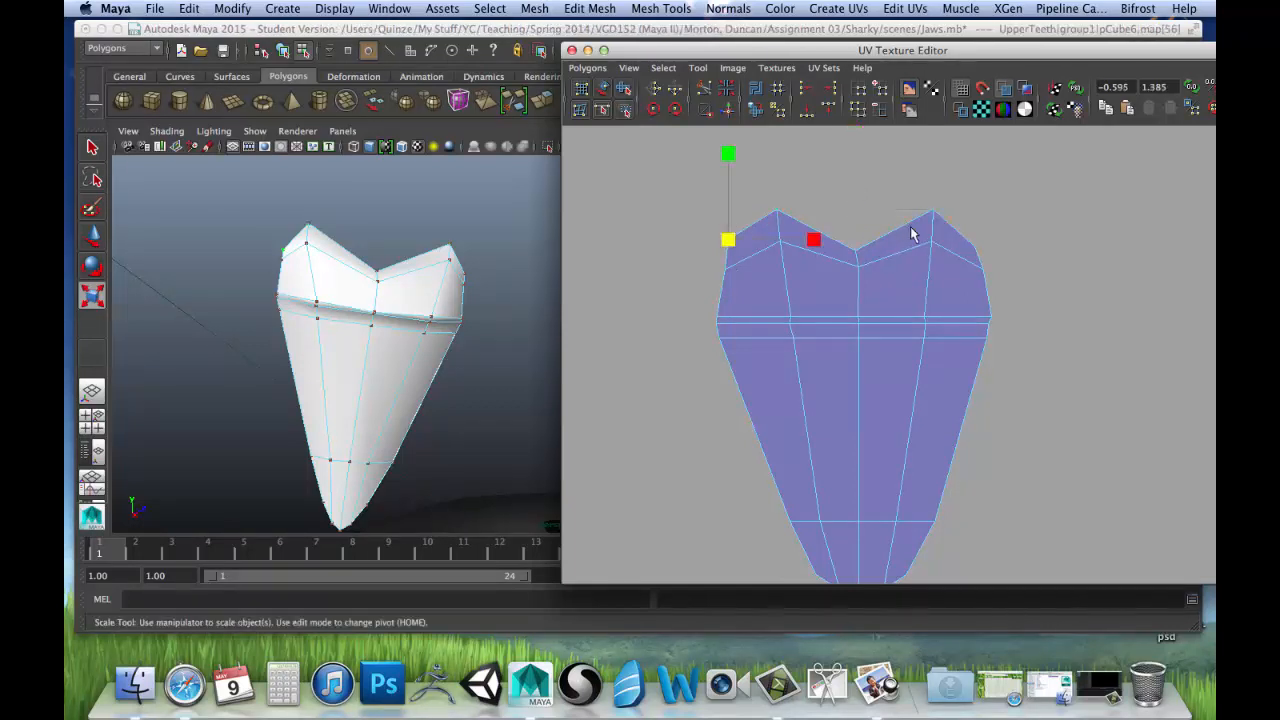
shift+click(986, 258)
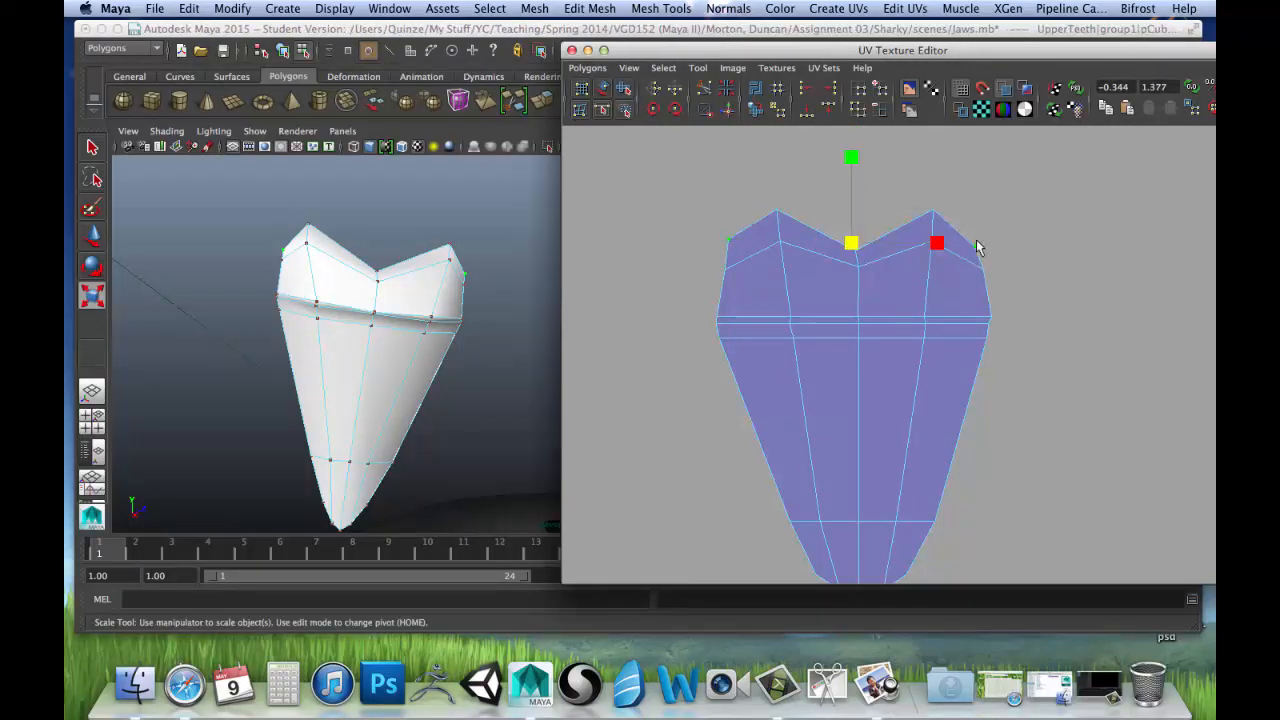
drag(851, 158, 852, 240)
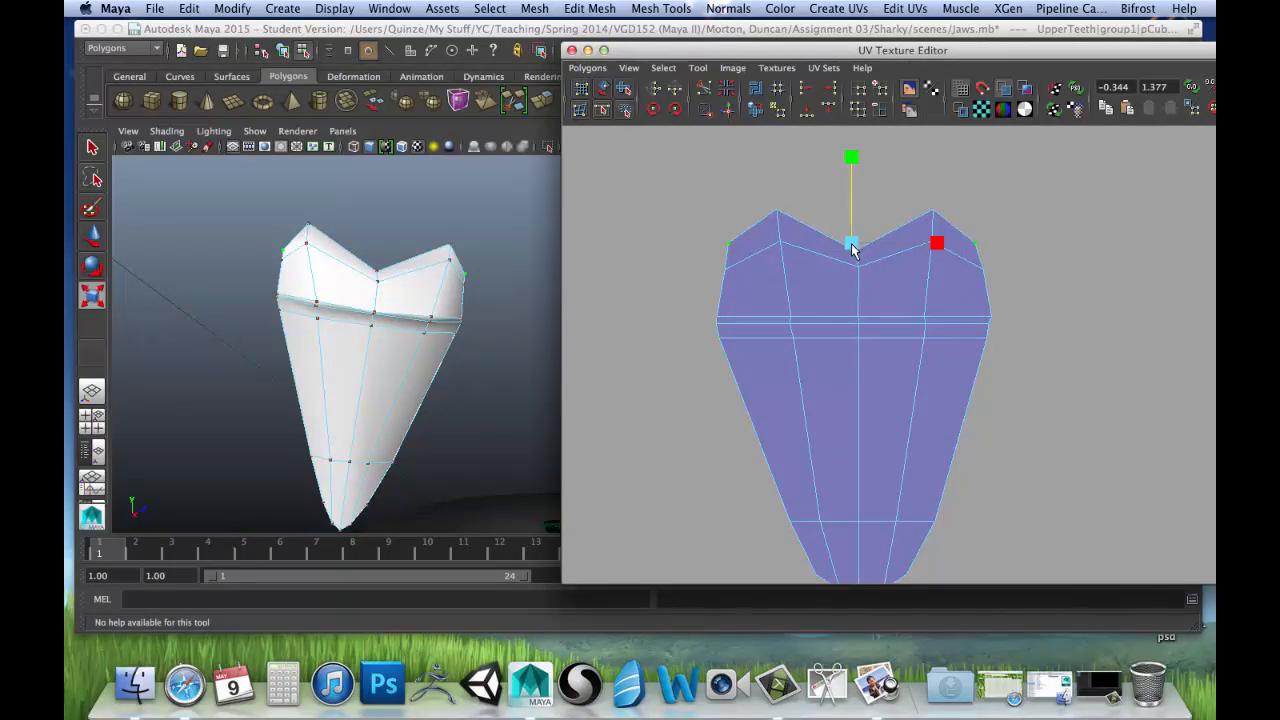
alt+middle_drag(896, 384, 883, 236)
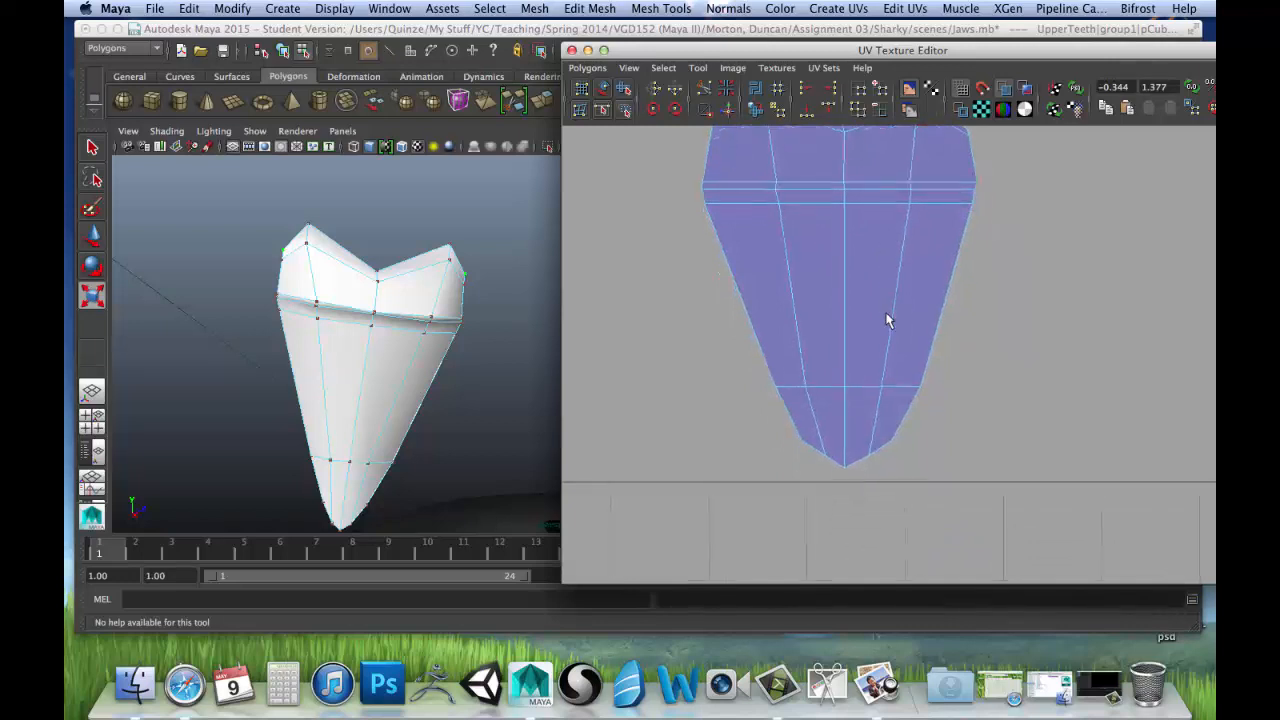
alt+right_drag(1035, 298, 776, 291)
alt+middle_drag(776, 292, 777, 317)
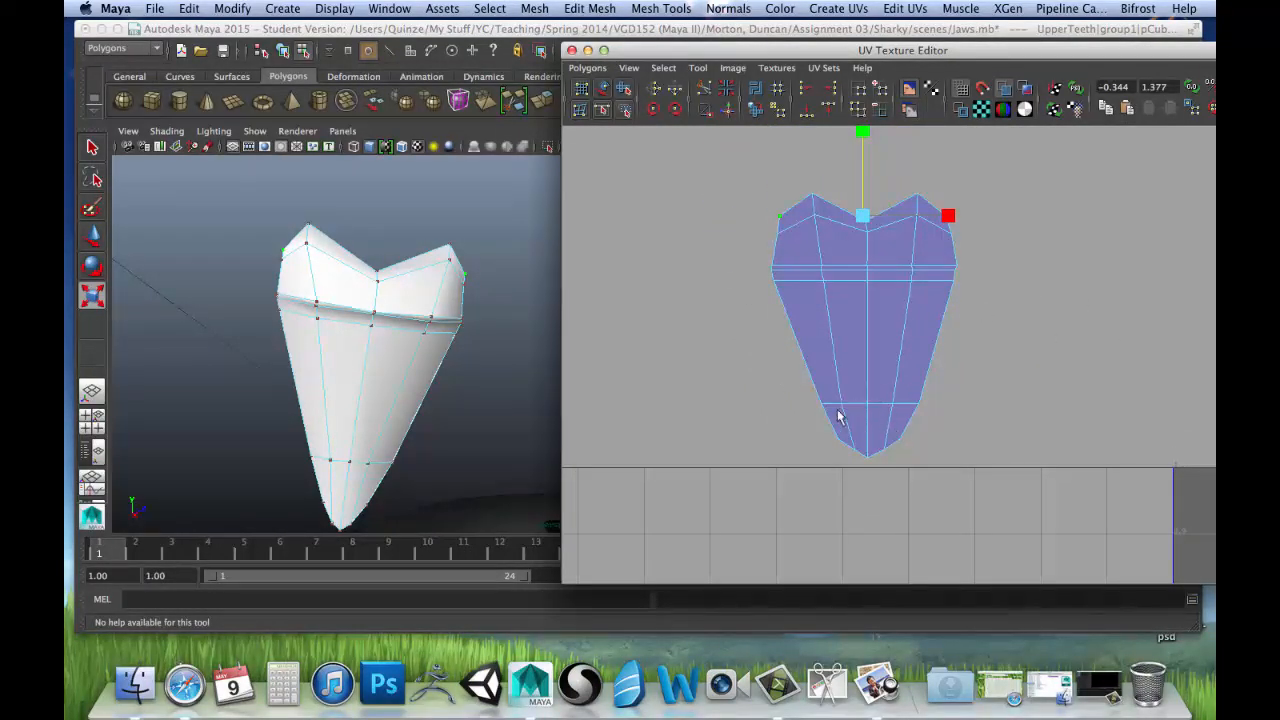
alt+right_drag(837, 420, 878, 457)
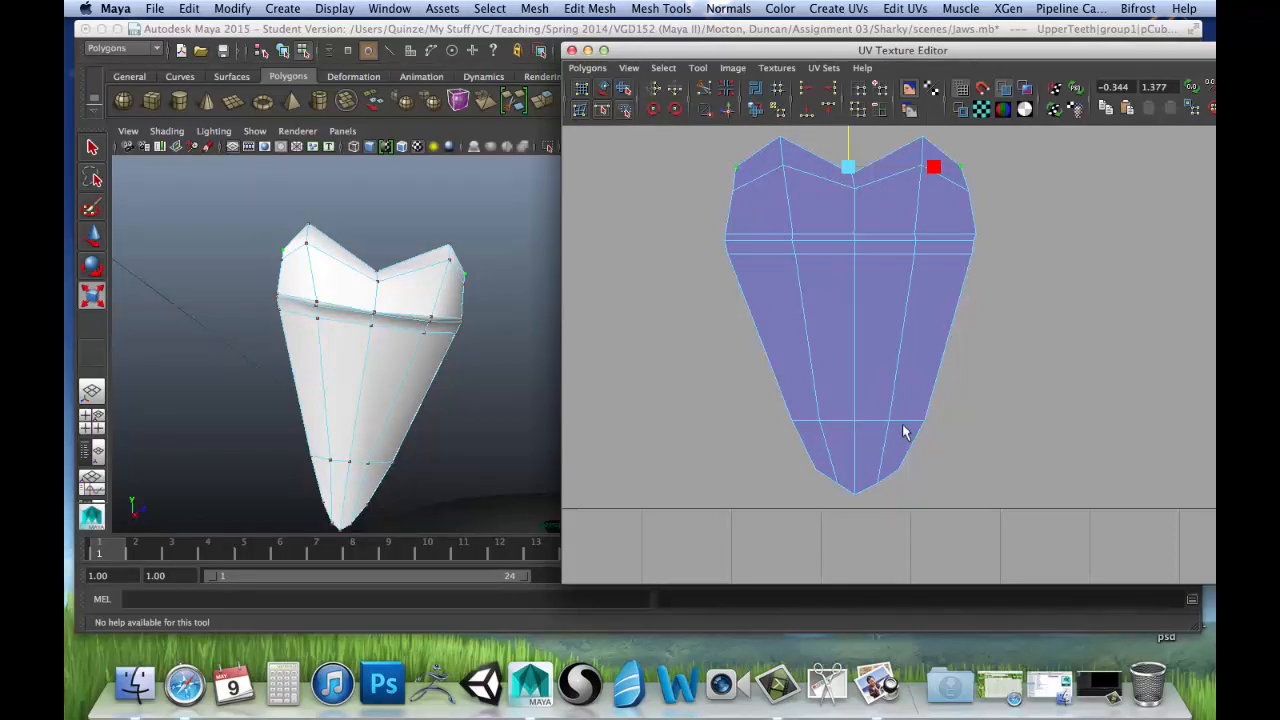
Move the lower row's outer right UV and inner left UV slightly inward toward the tooth's centre line.
click(923, 421)
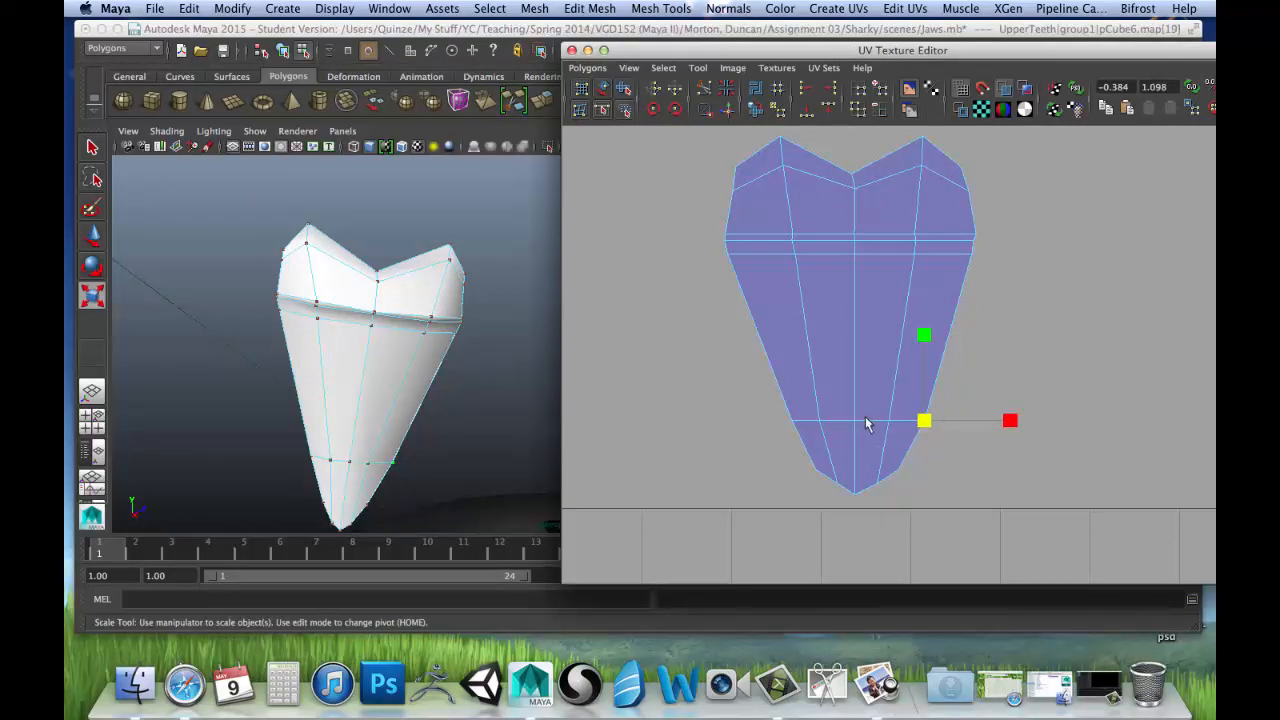
key(w)
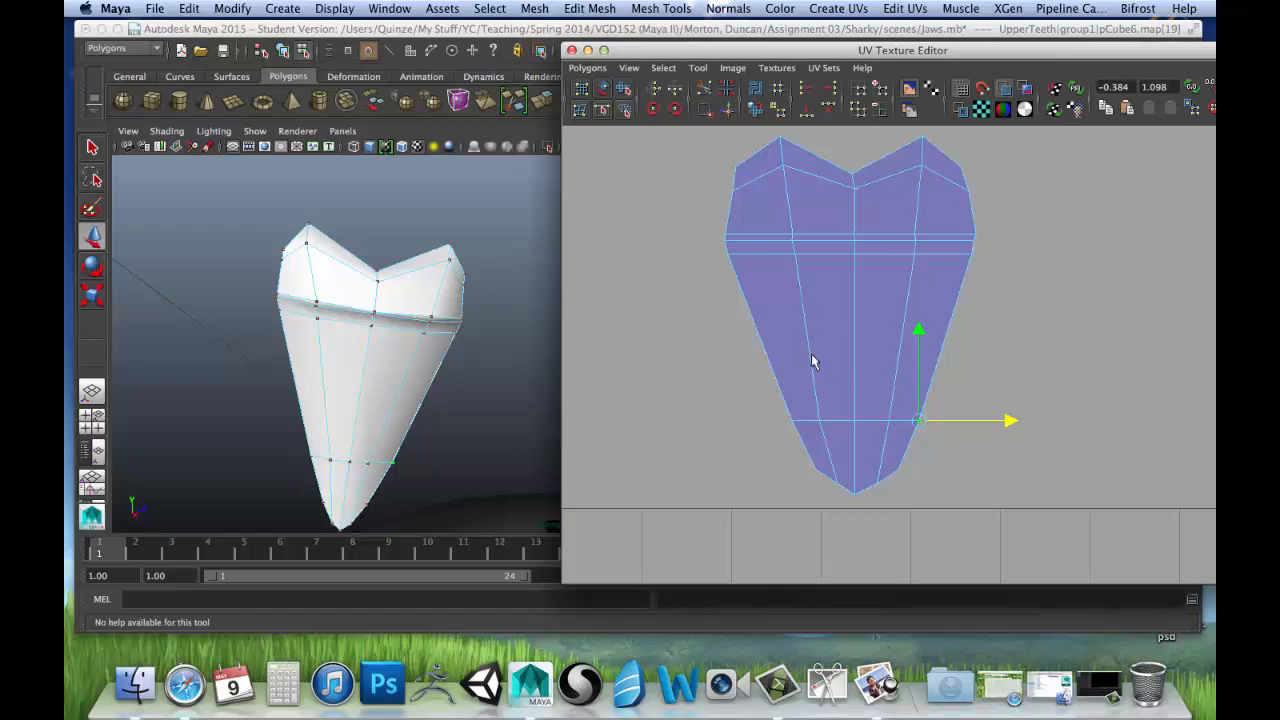
click(814, 415)
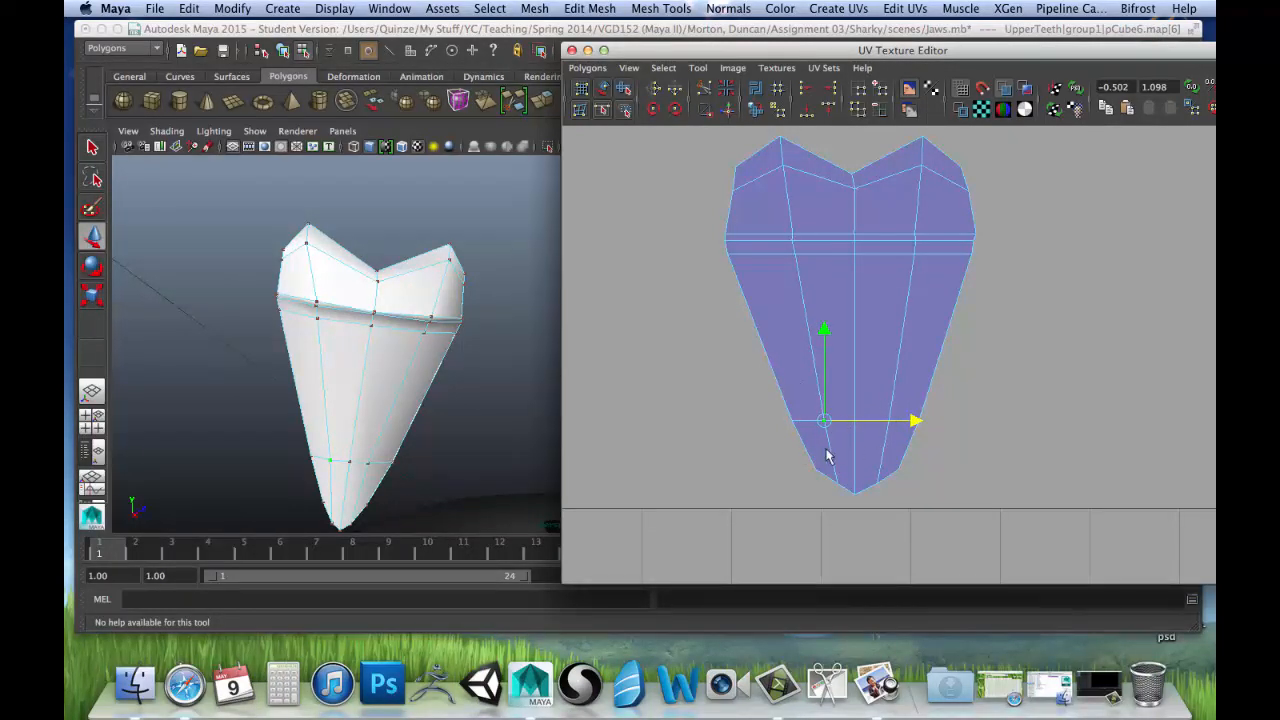
Narrow the tip's UVs horizontally into a more pointed end, and widen the two UVs beside the point slightly.
drag(796, 466, 945, 516)
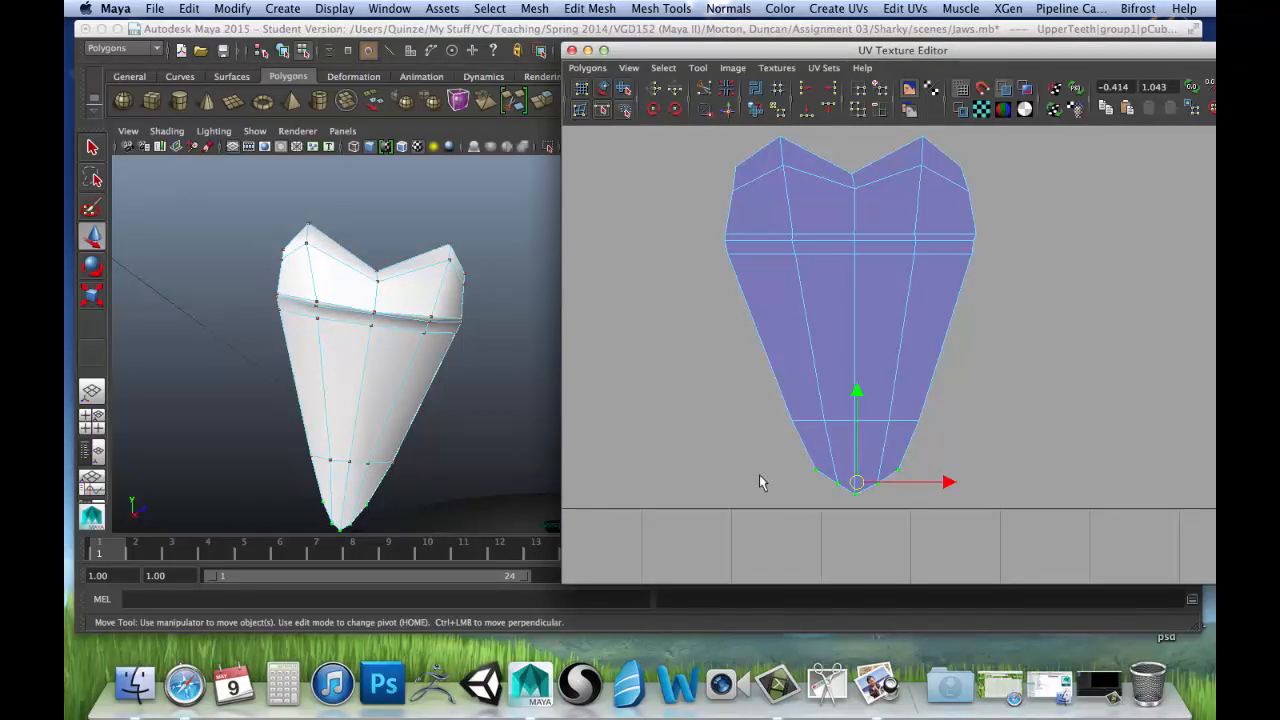
key(r)
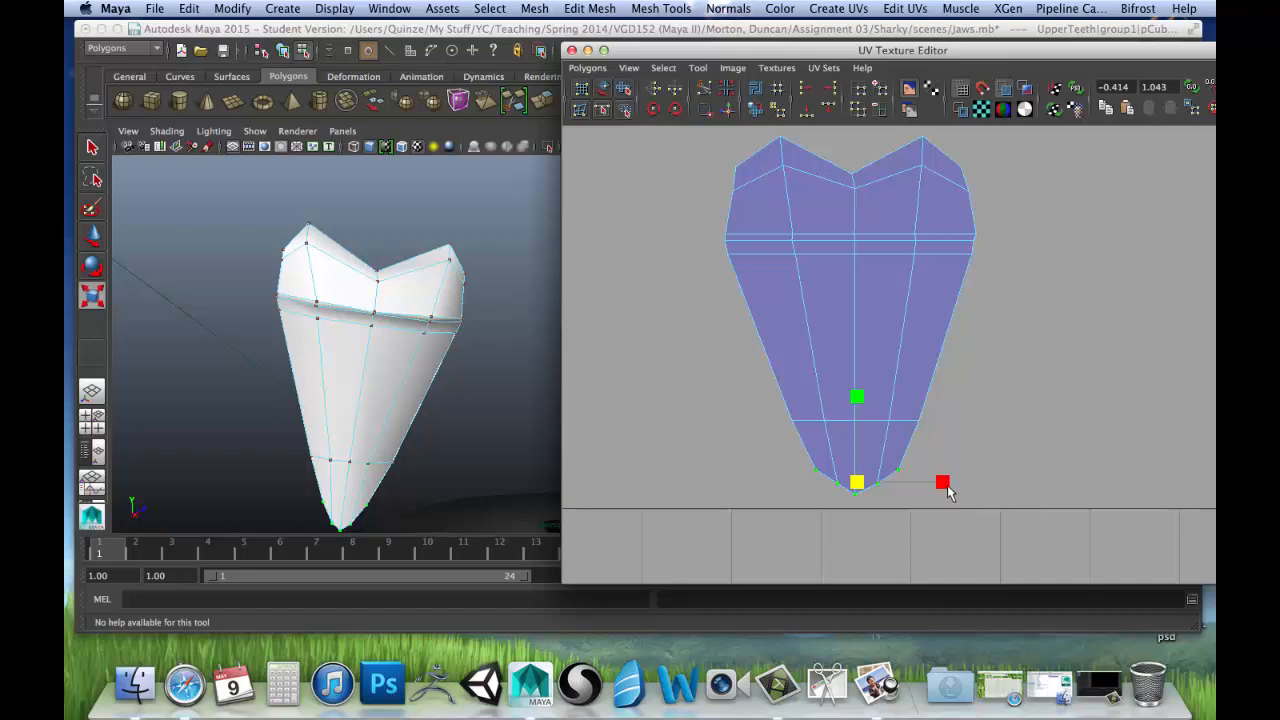
drag(945, 485, 911, 484)
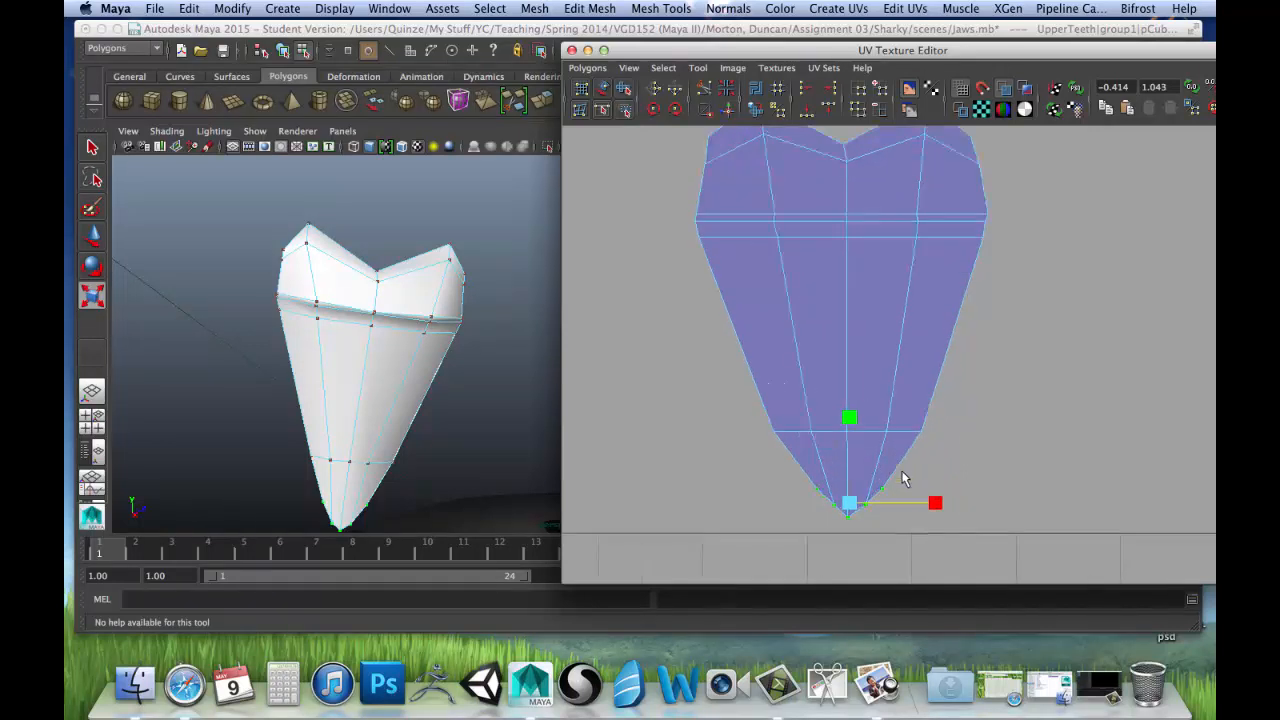
scroll(905, 480, up, 2)
drag(831, 493, 879, 507)
key(w)
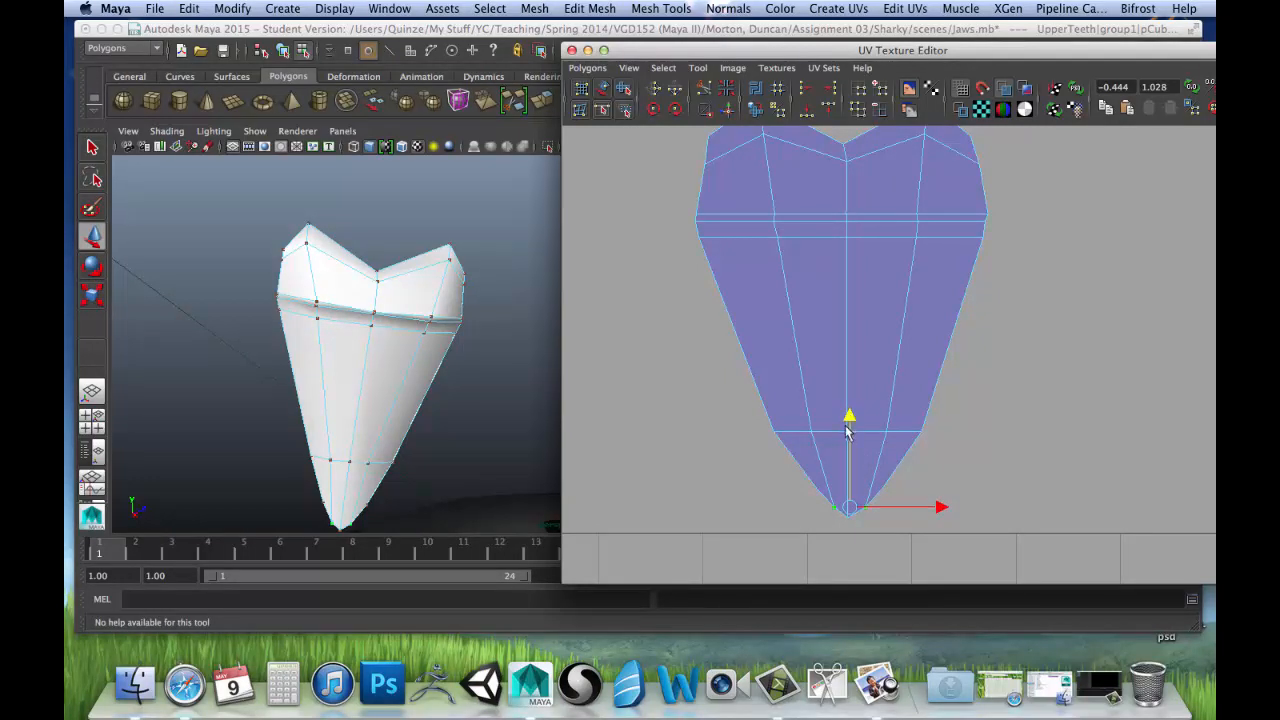
key(r)
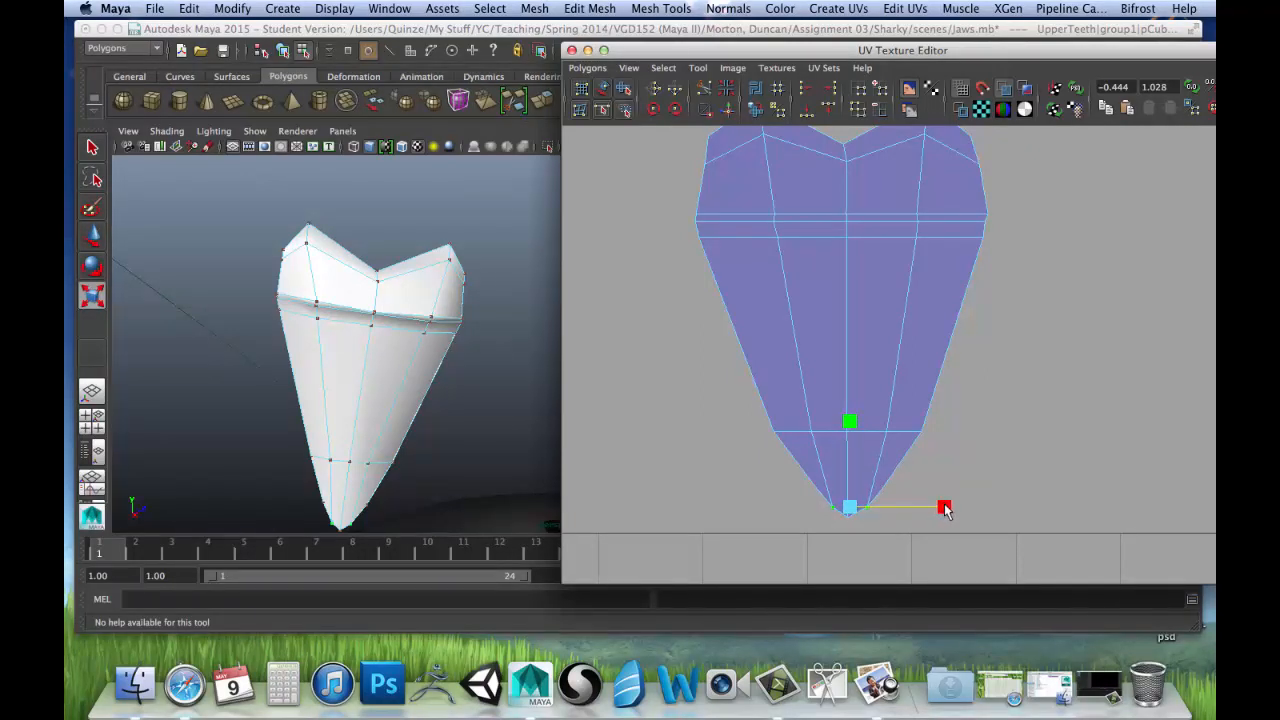
Scale the whole UV row above the tip narrower horizontally so the sides taper more strongly.
drag(750, 399, 992, 479)
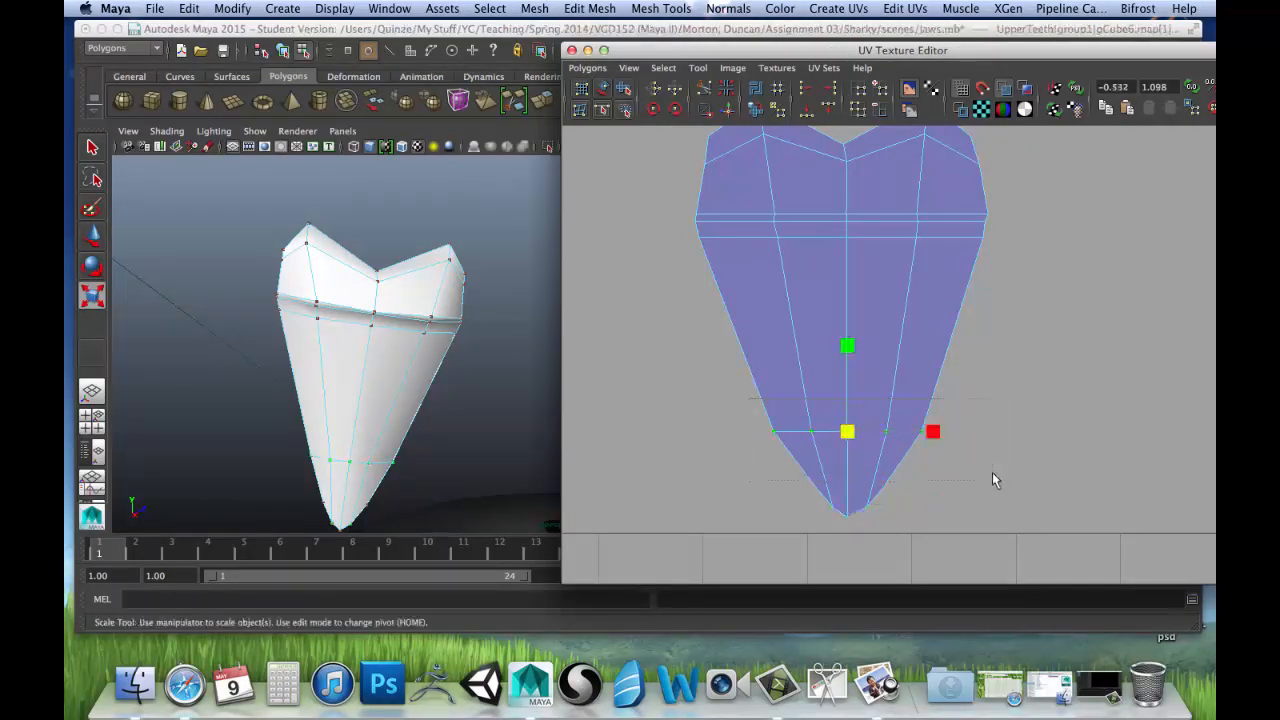
click(437, 480)
drag(932, 434, 911, 440)
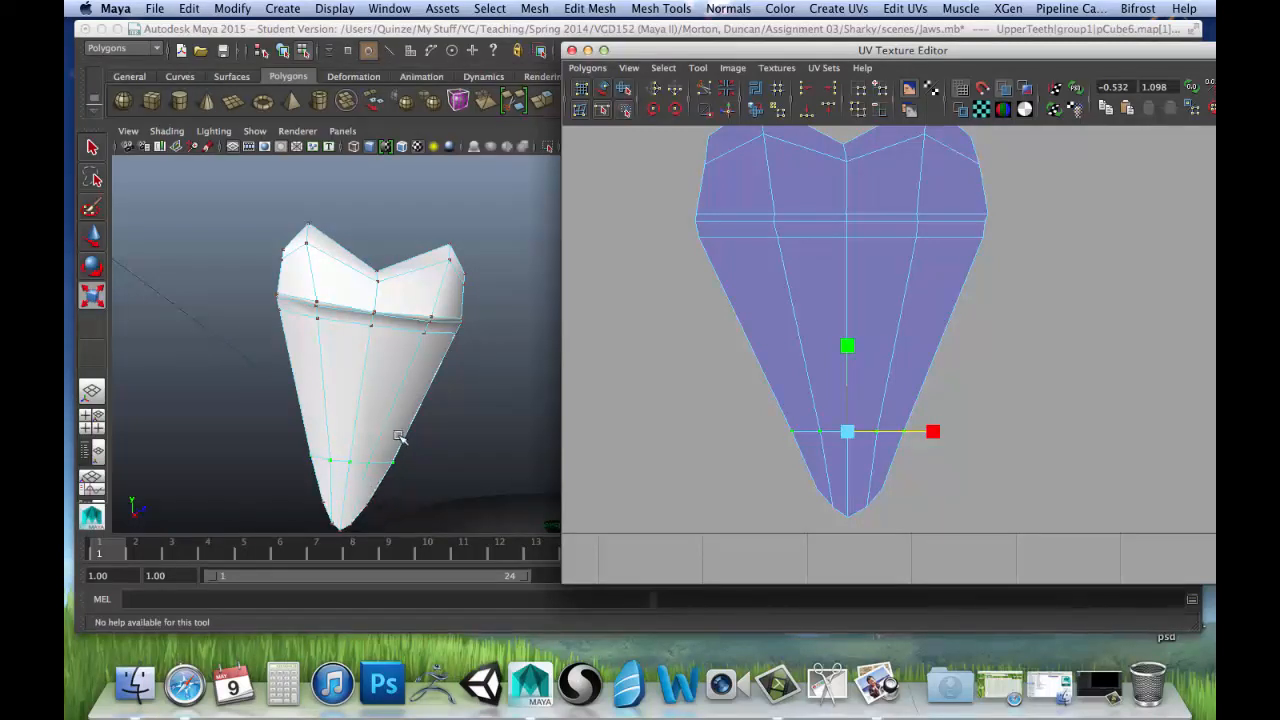
Scale the three UV rows of the band below the crown narrower horizontally.
alt+middle_drag(714, 346, 711, 400)
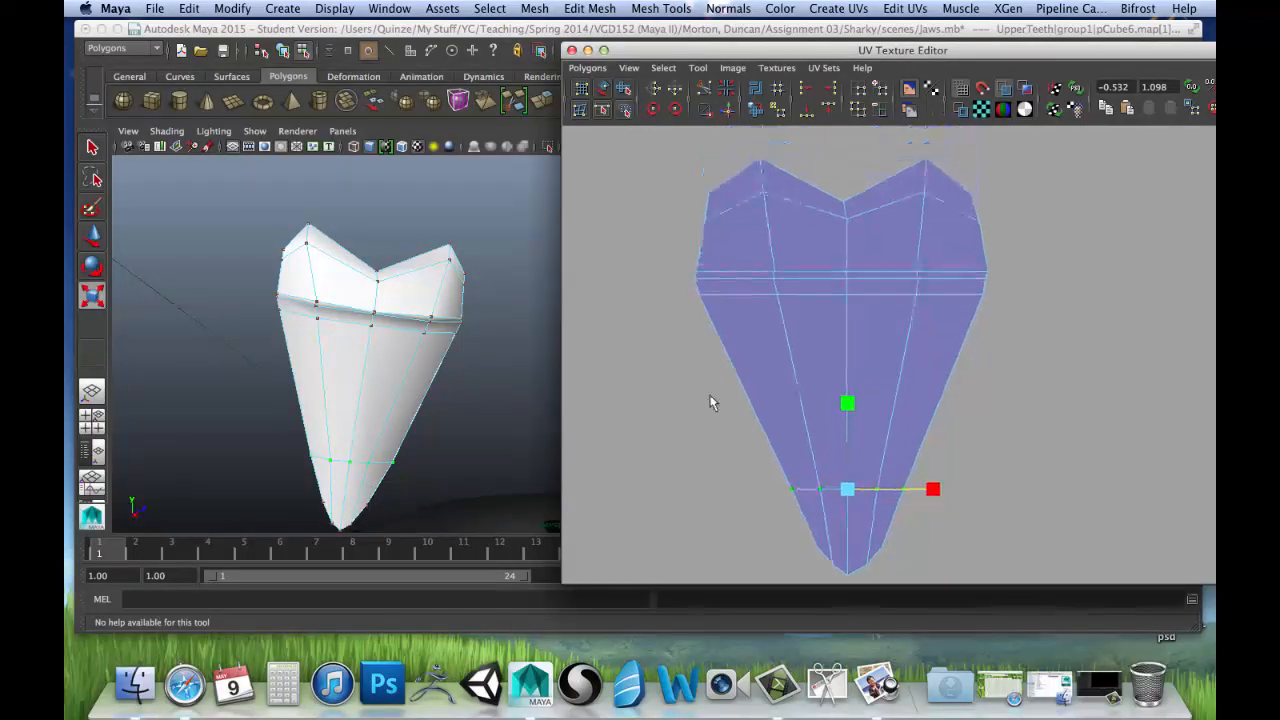
scroll(711, 400, down, 2)
drag(727, 289, 930, 305)
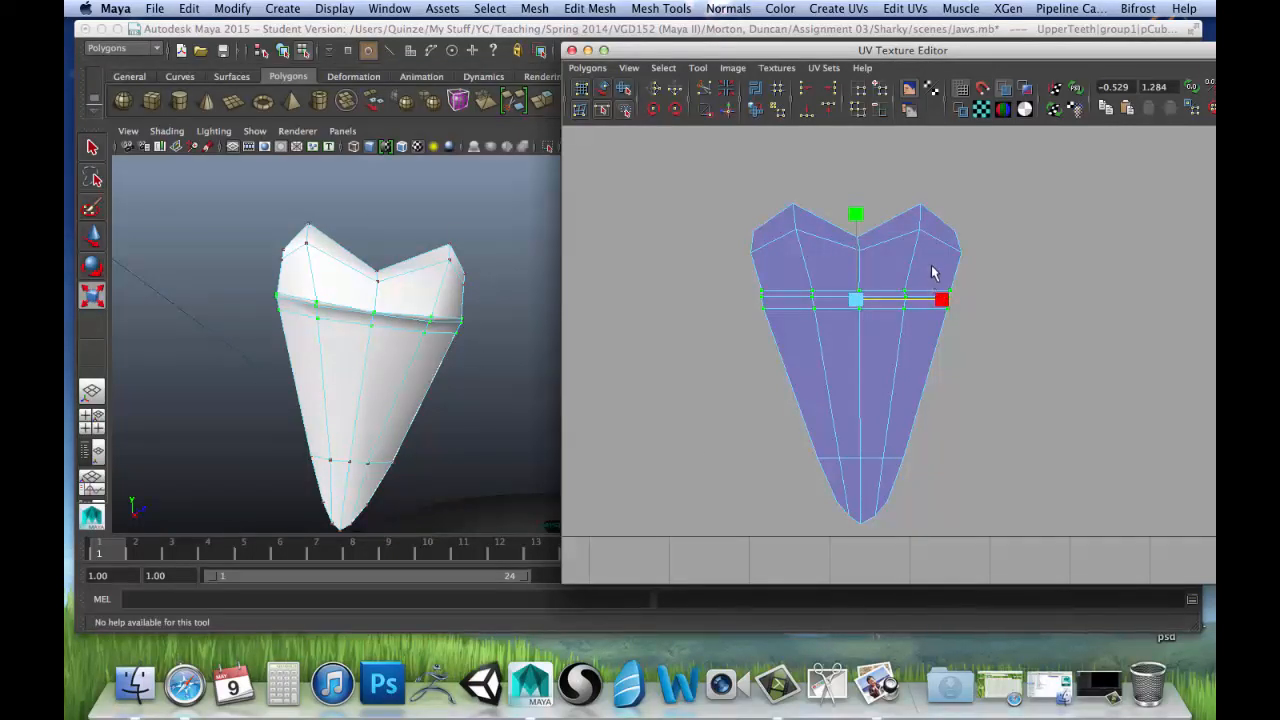
scroll(771, 274, up, 1)
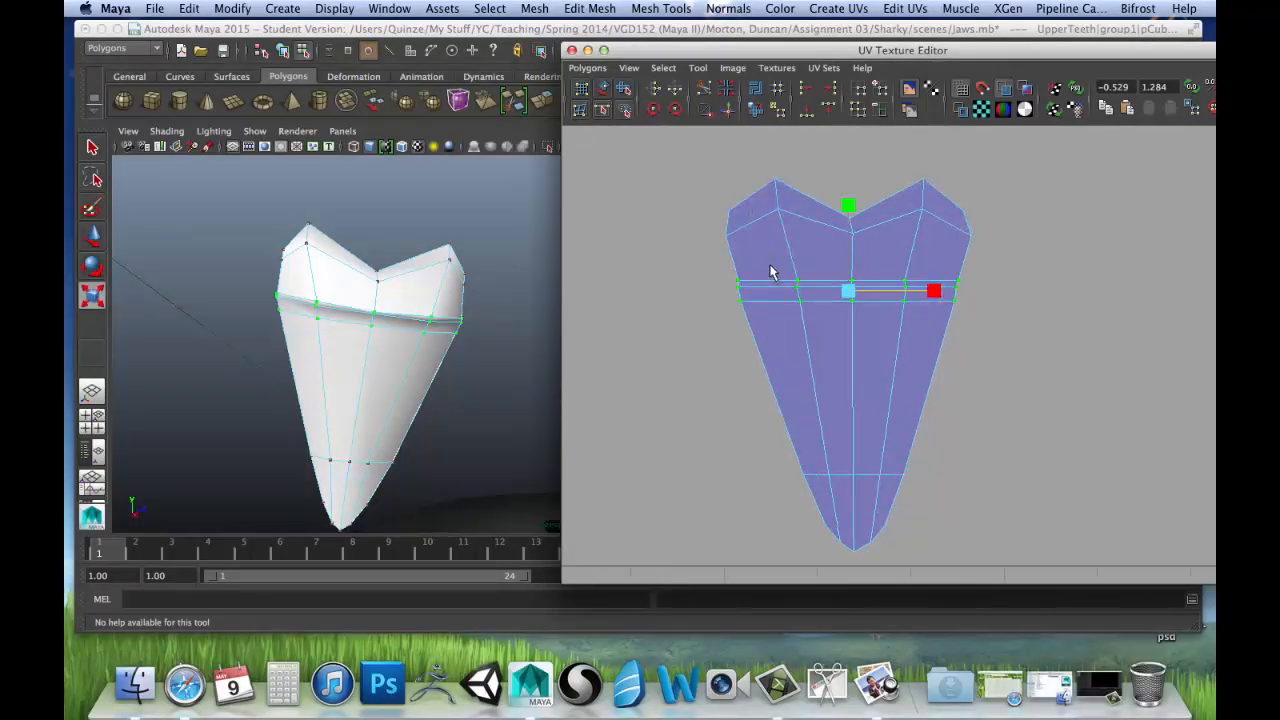
Nudge the outer end UVs of the band's upper rows horizontally to even out the tooth's silhouette.
click(766, 262)
drag(735, 272, 742, 283)
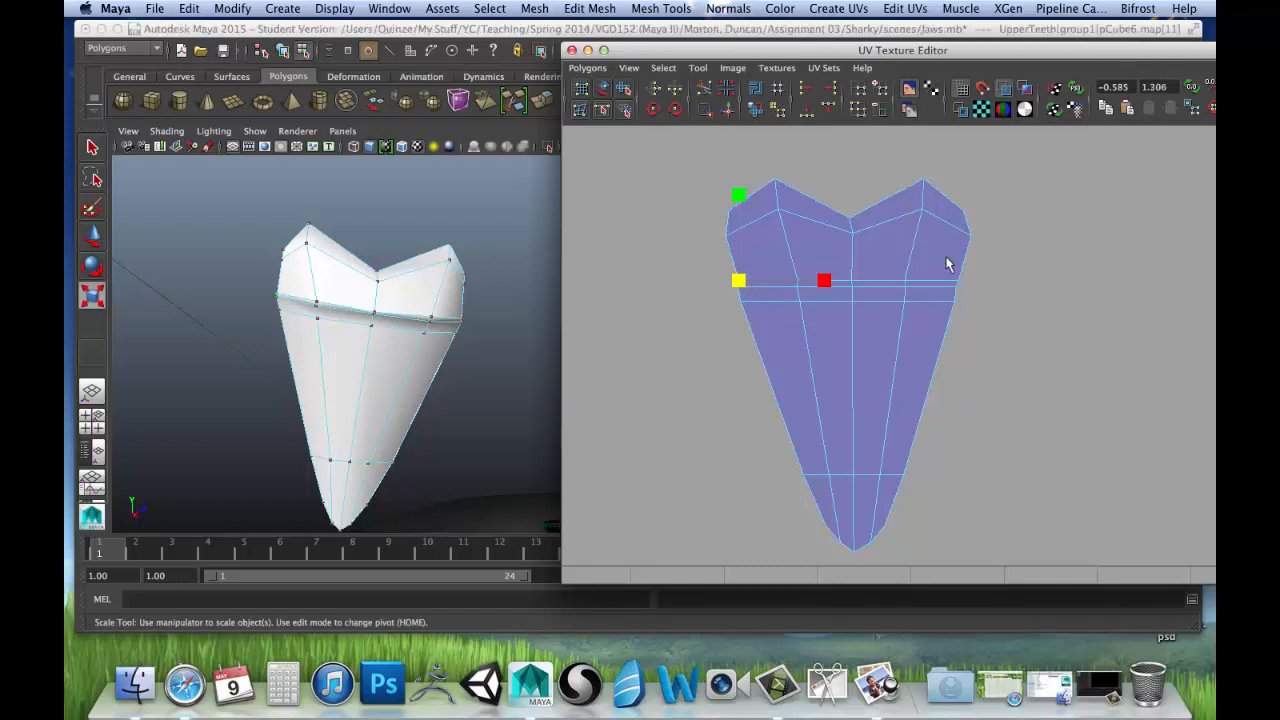
key(w)
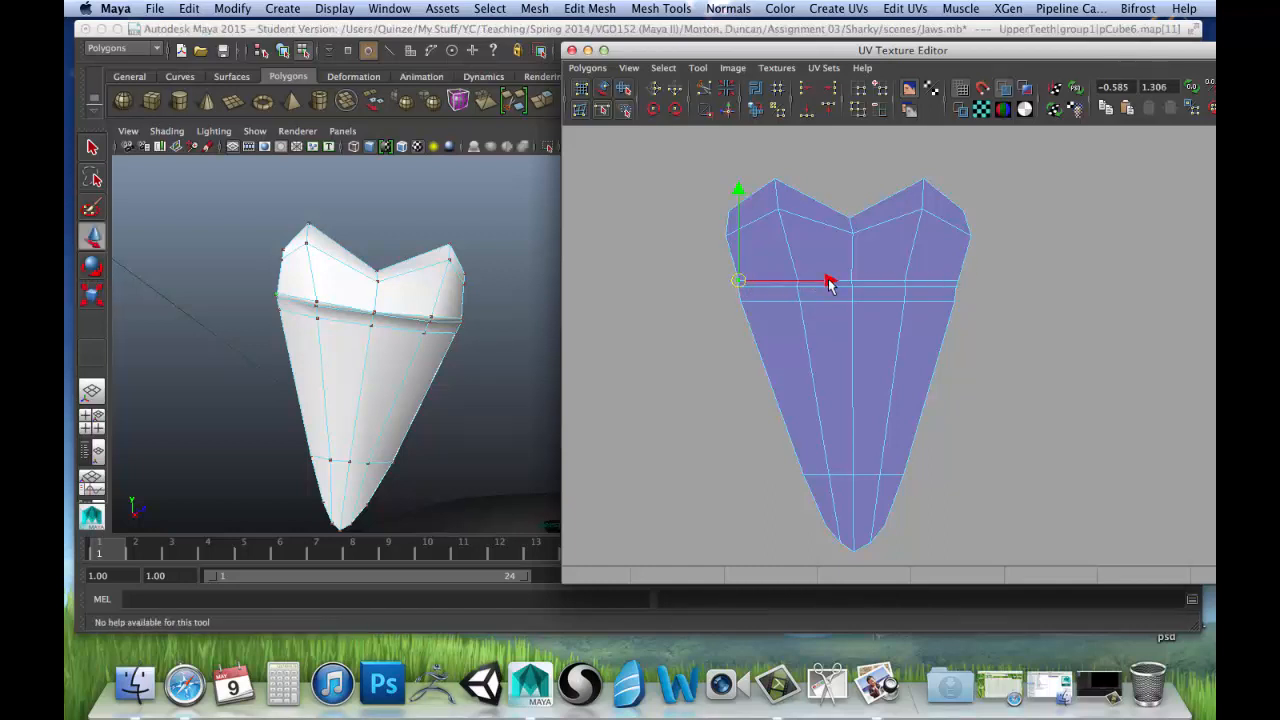
click(955, 282)
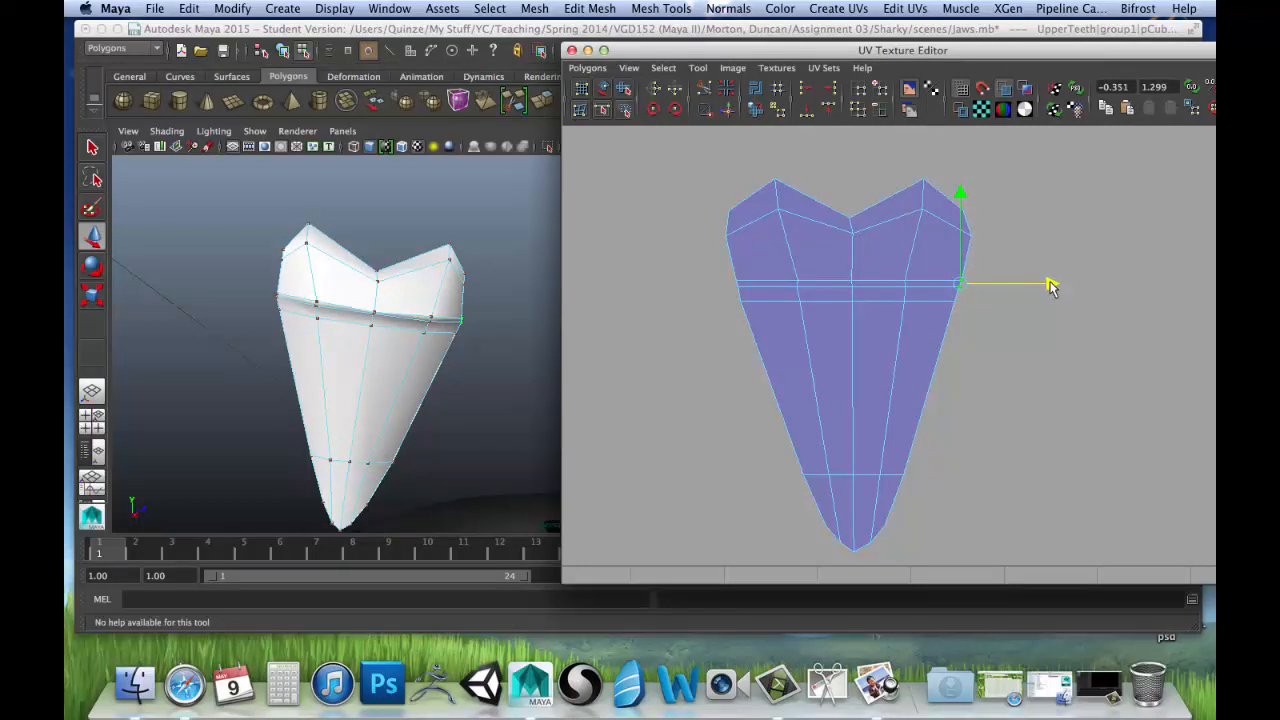
Scale the crown's outer side UVs on both sides slightly inward horizontally.
click(728, 220)
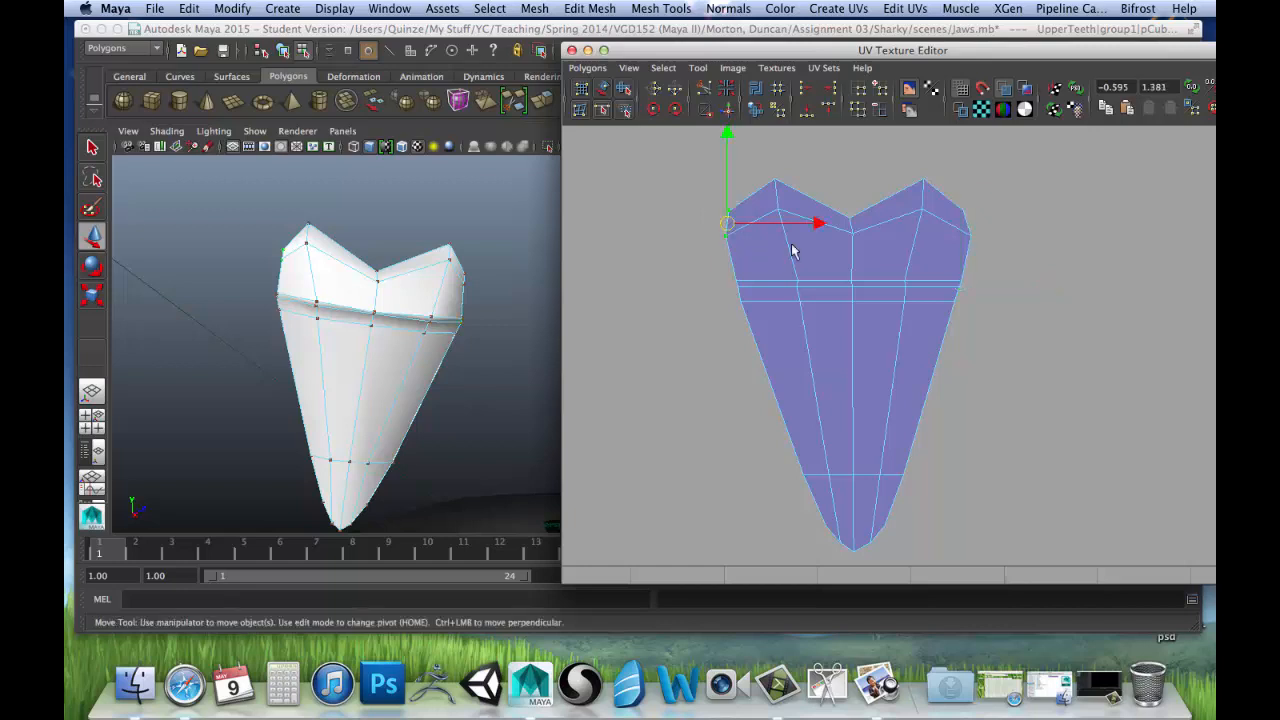
shift+click(960, 212)
key(r)
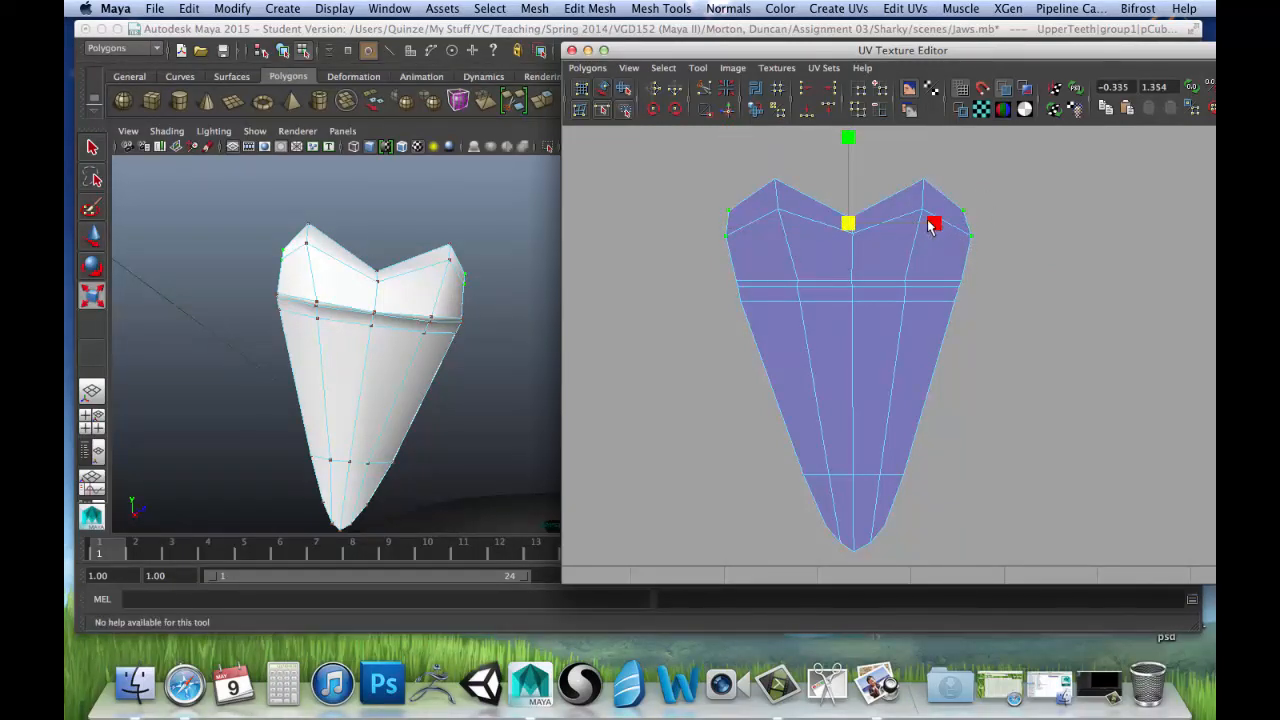
drag(928, 224, 926, 224)
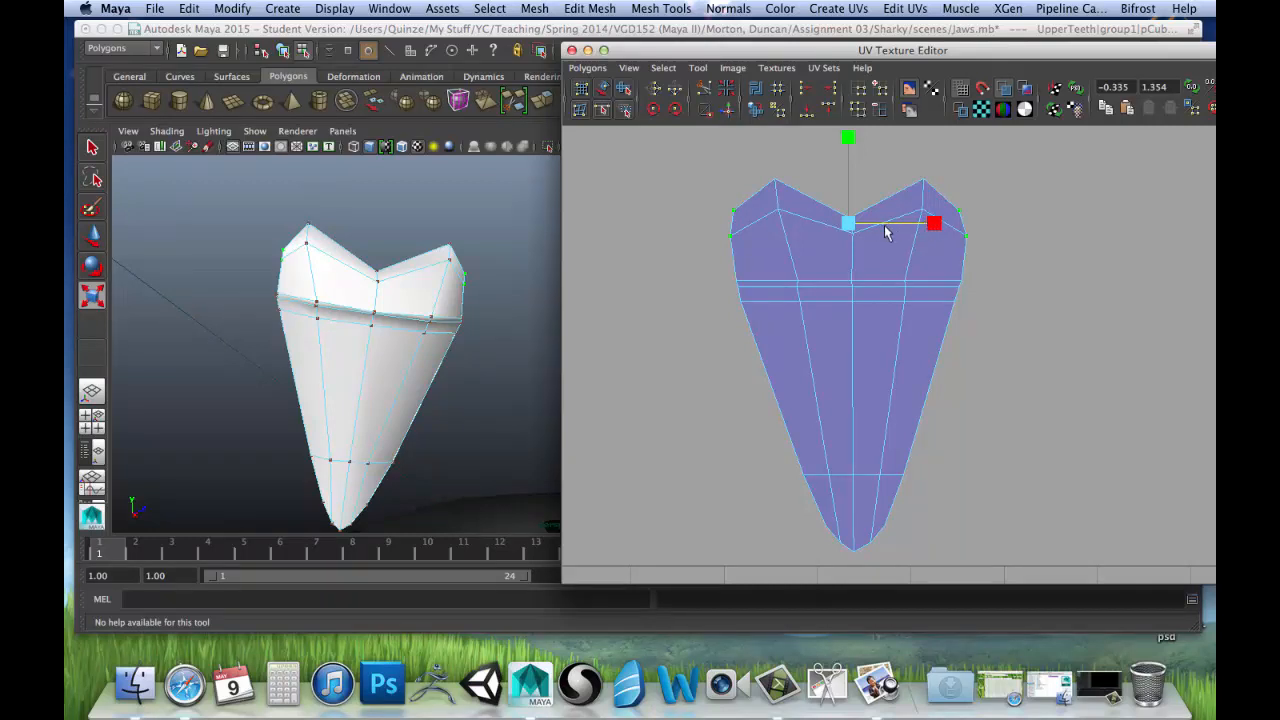
Bring the crown's two peak UVs slightly closer together horizontally.
drag(763, 175, 785, 193)
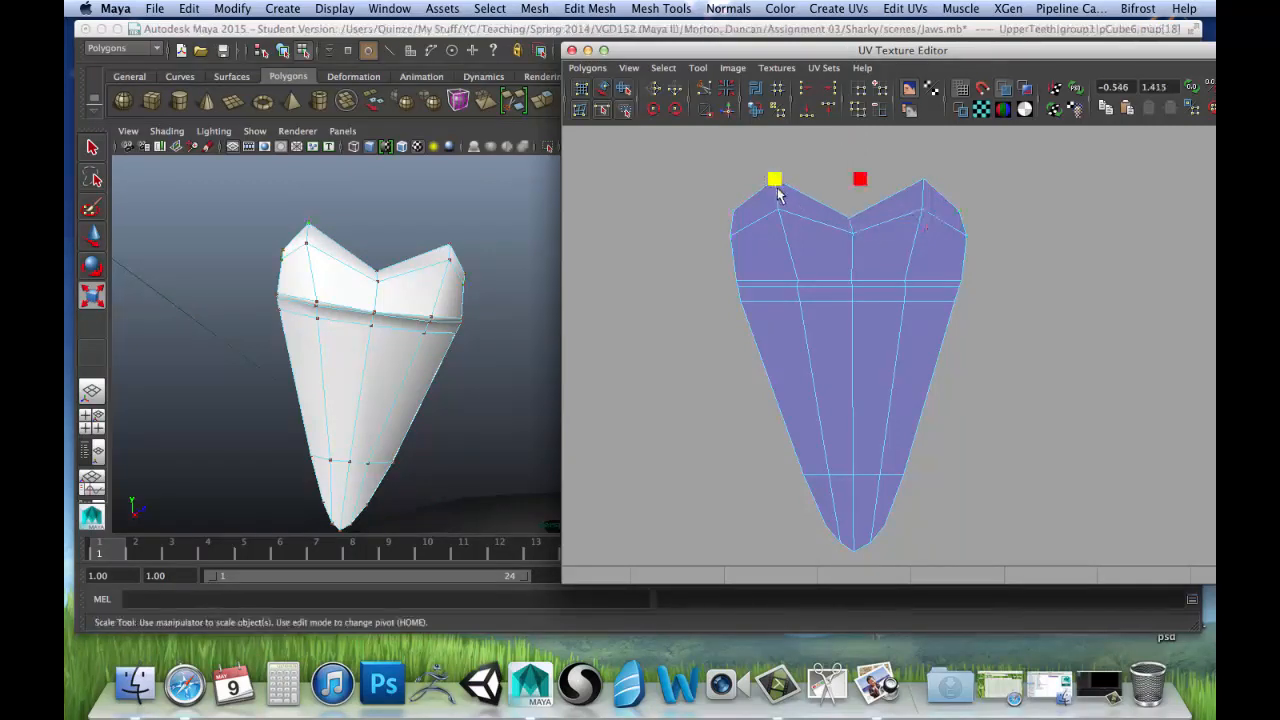
shift+click(921, 183)
drag(935, 180, 929, 181)
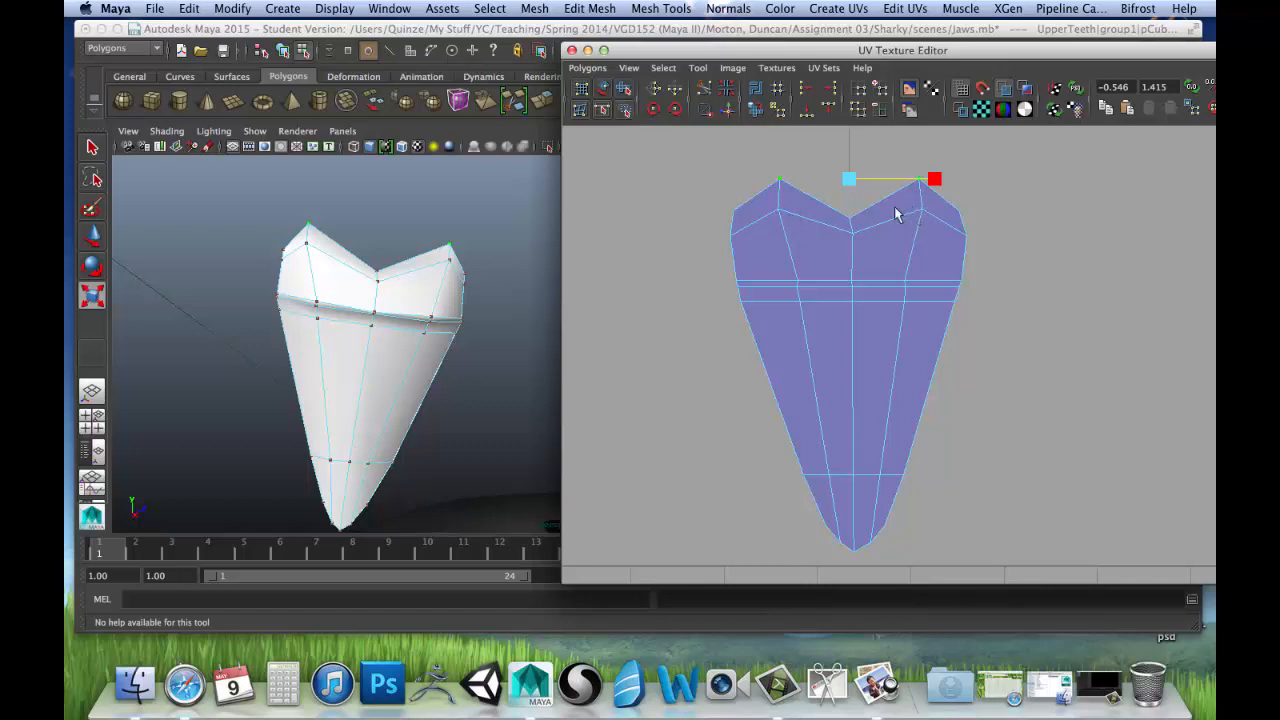
Move the band's inner left column UVs slightly outward, away from the centre line.
scroll(878, 312, down, 4)
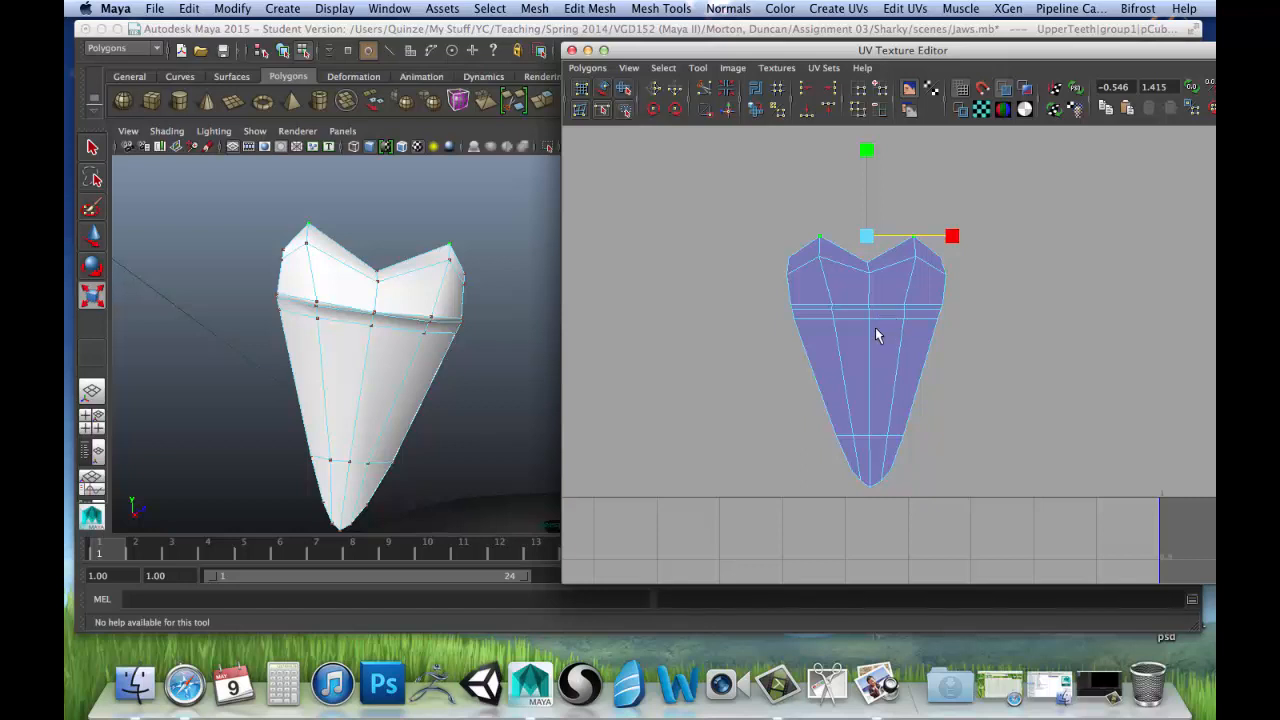
scroll(875, 327, down, 3)
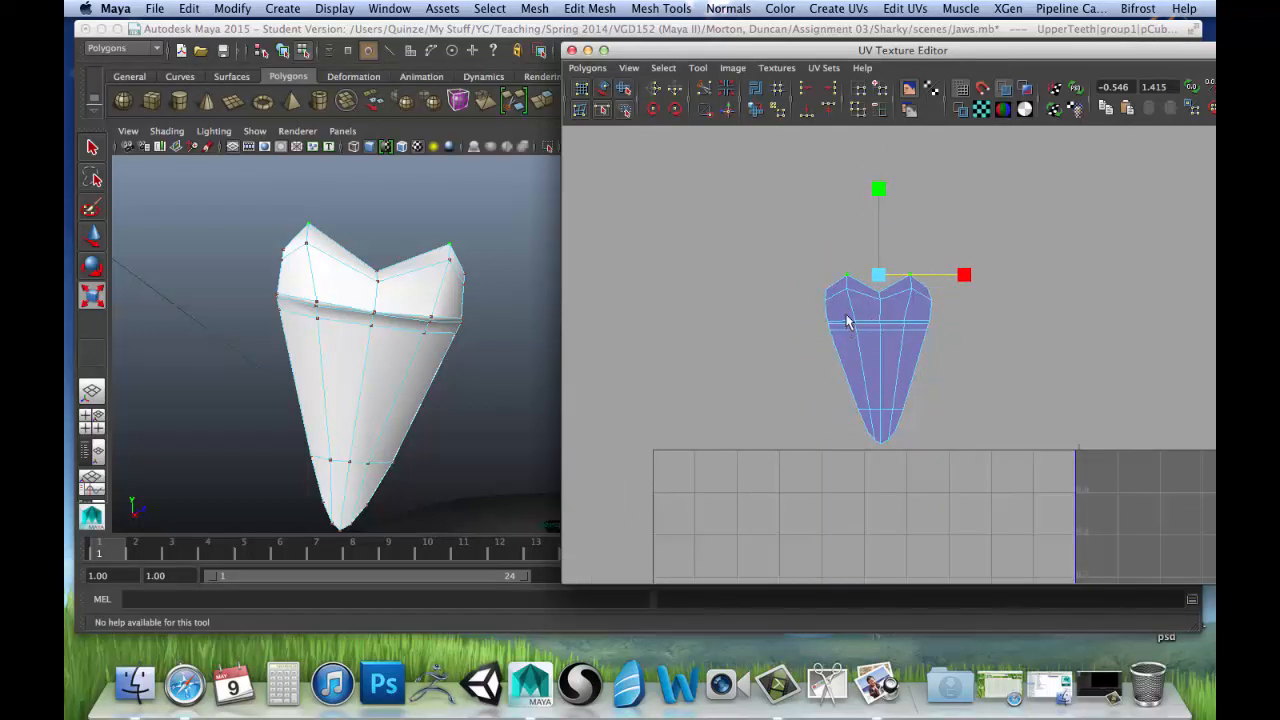
drag(848, 309, 869, 339)
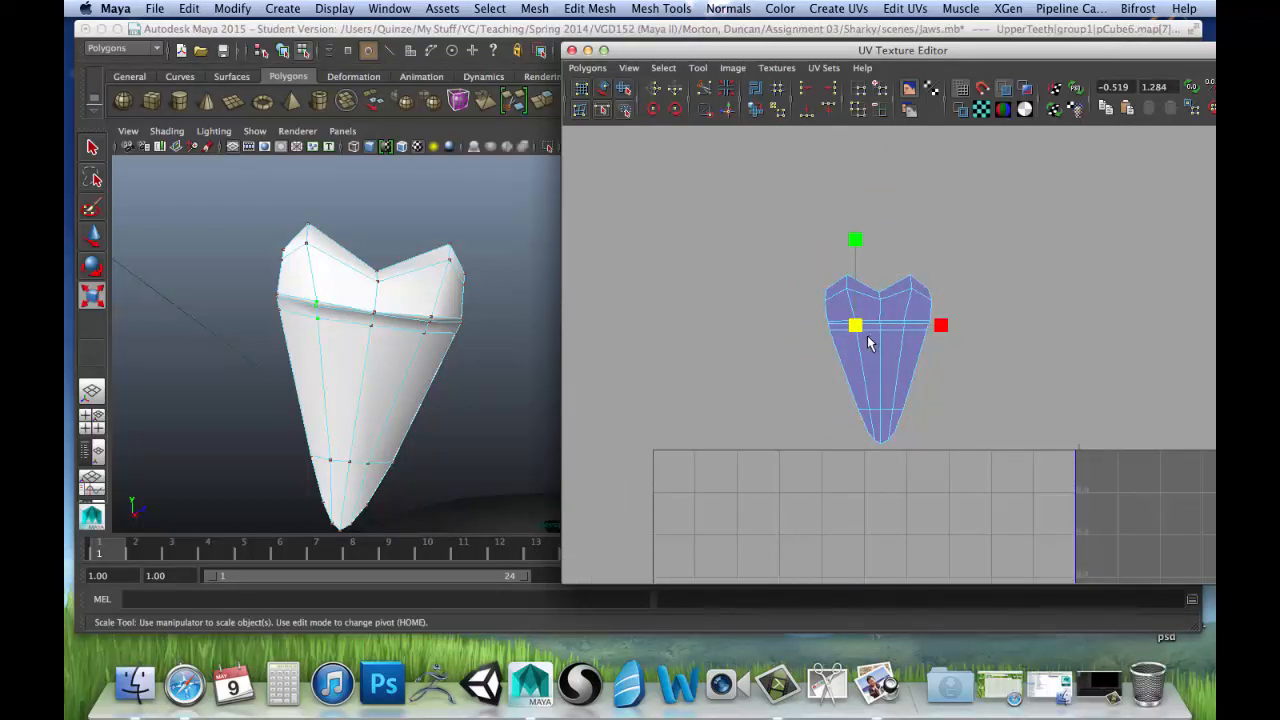
key(w)
click(943, 327)
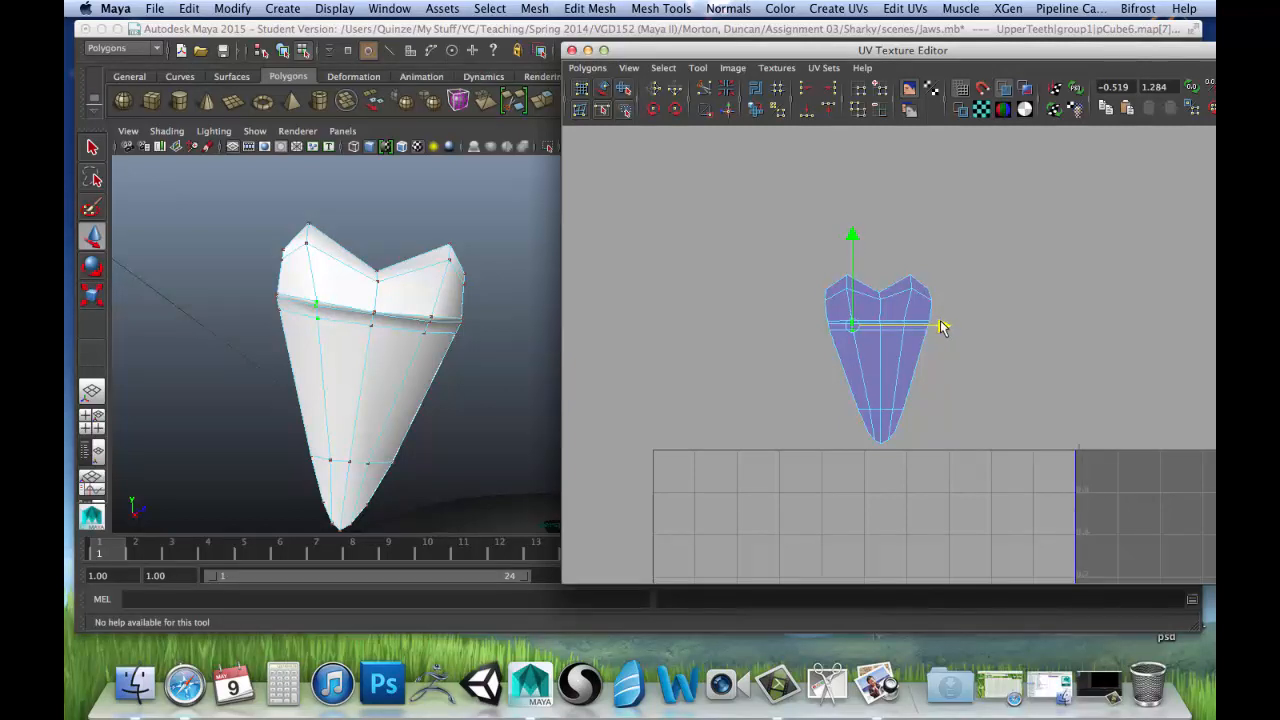
Select all UVs of the tooth's front shell and move the shell into the 0–1 square.
right_drag(875, 383, 938, 389)
scroll(900, 362, down, 5)
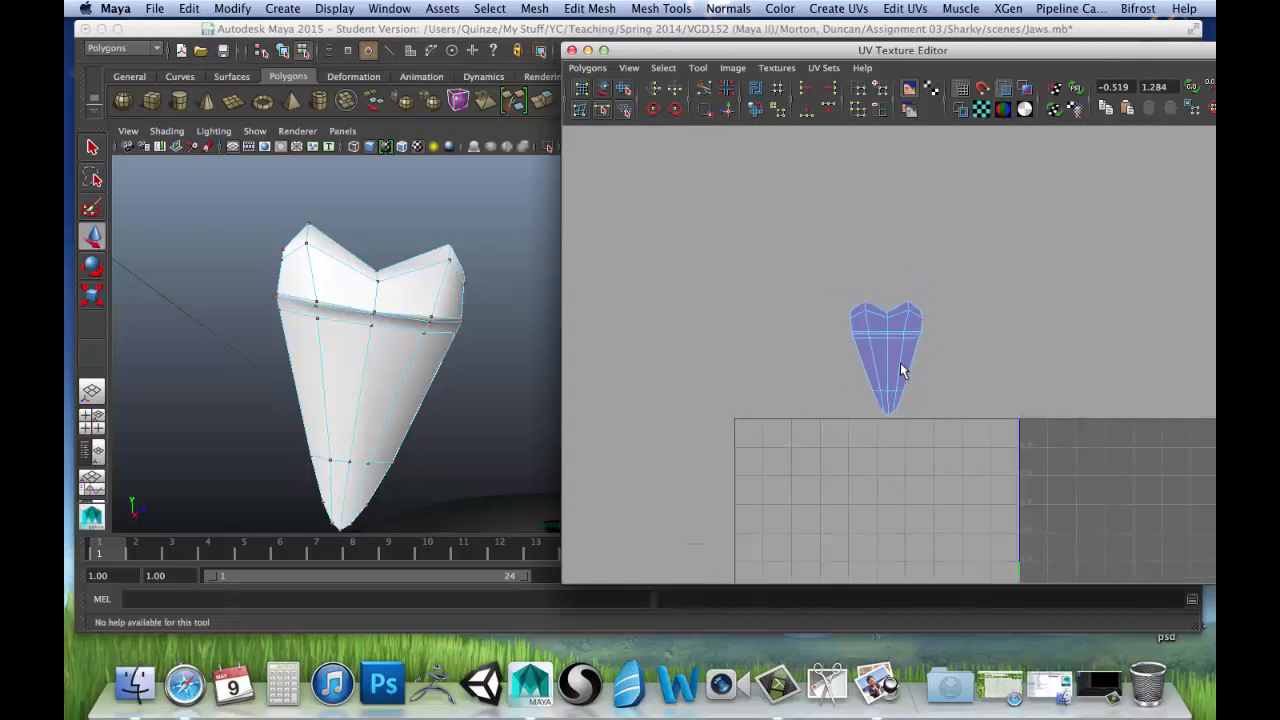
drag(930, 413, 953, 425)
drag(893, 358, 1031, 517)
alt+middle_drag(1033, 465, 910, 394)
scroll(909, 392, up, 3)
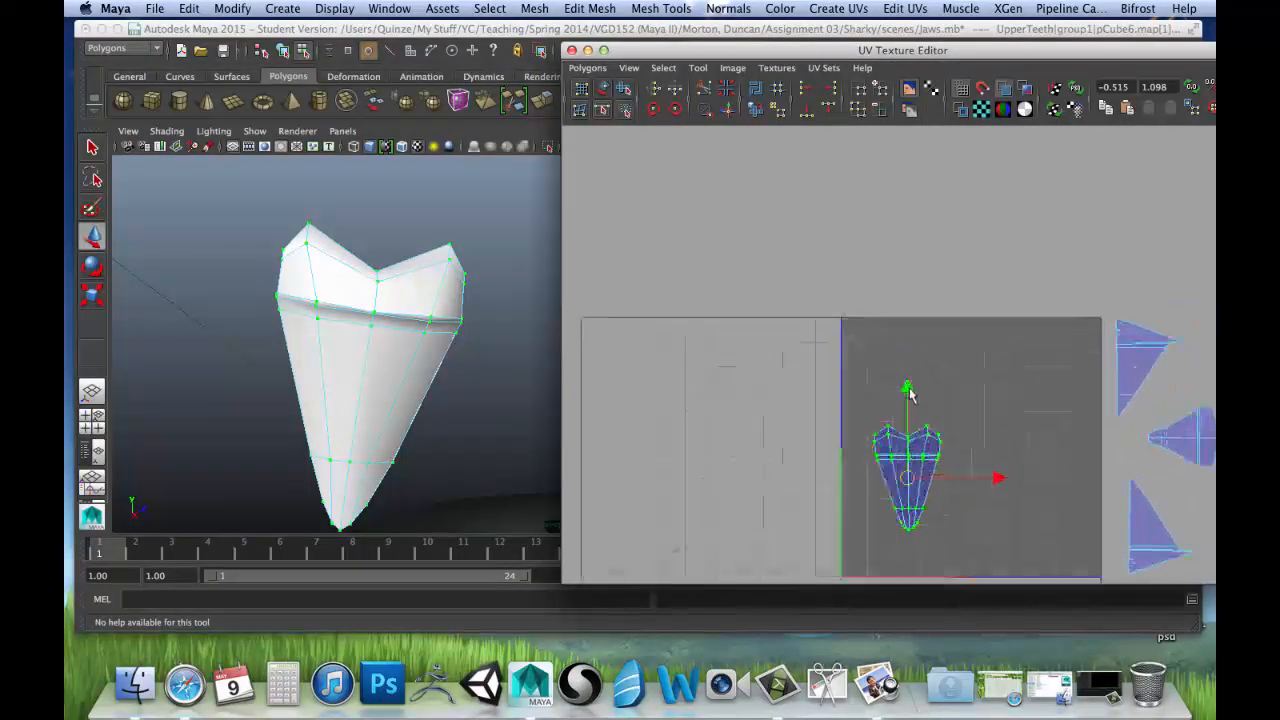
Scale the front shell up uniformly and position it in the left half of the 0–1 square.
key(r)
drag(918, 478, 985, 465)
key(super+z)
drag(913, 484, 998, 423)
key(w)
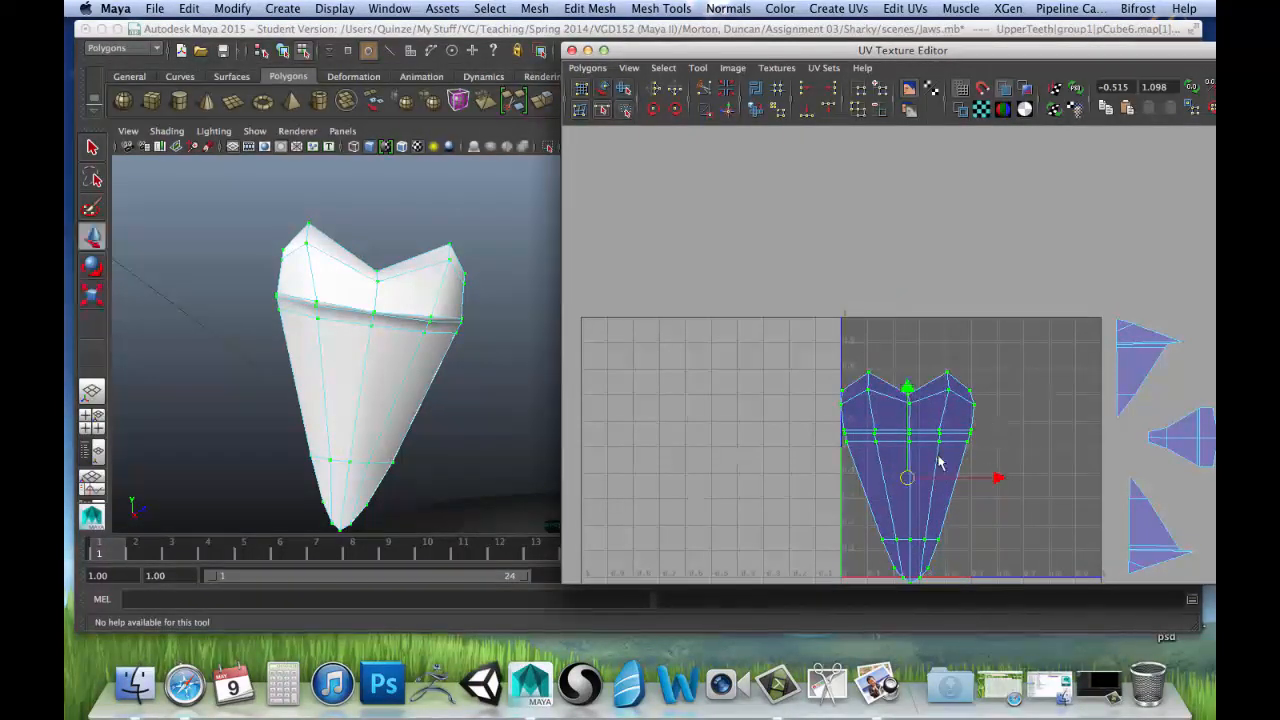
mouse_move(908, 476)
mouse_down()
mouse_move(920, 443)
mouse_move(921, 455)
mouse_up()
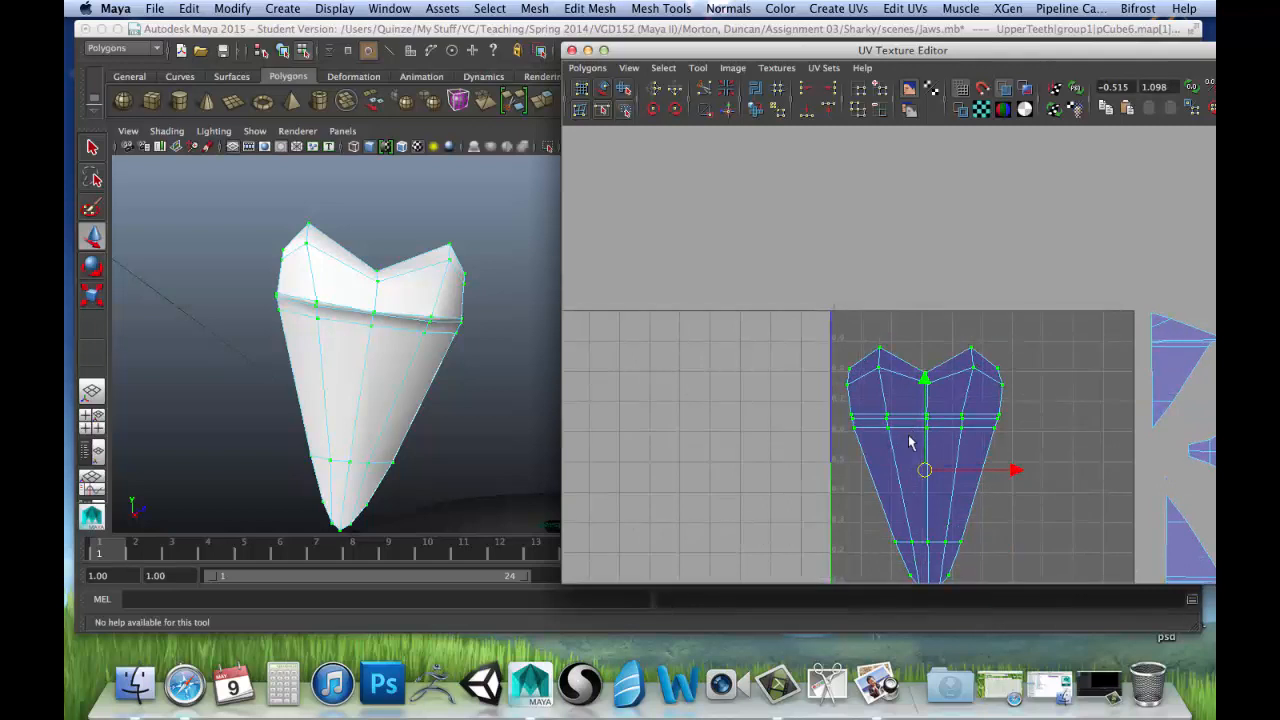
alt+middle_drag(958, 420, 952, 365)
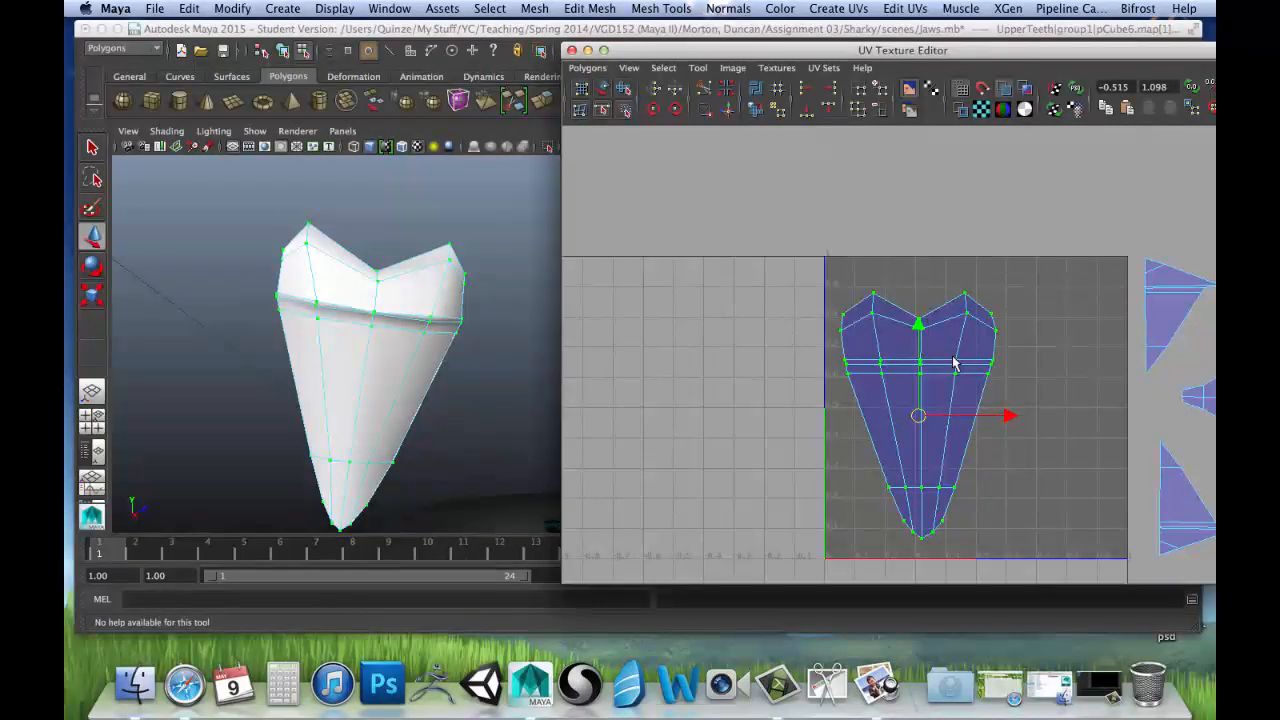
right_drag(934, 449, 970, 440)
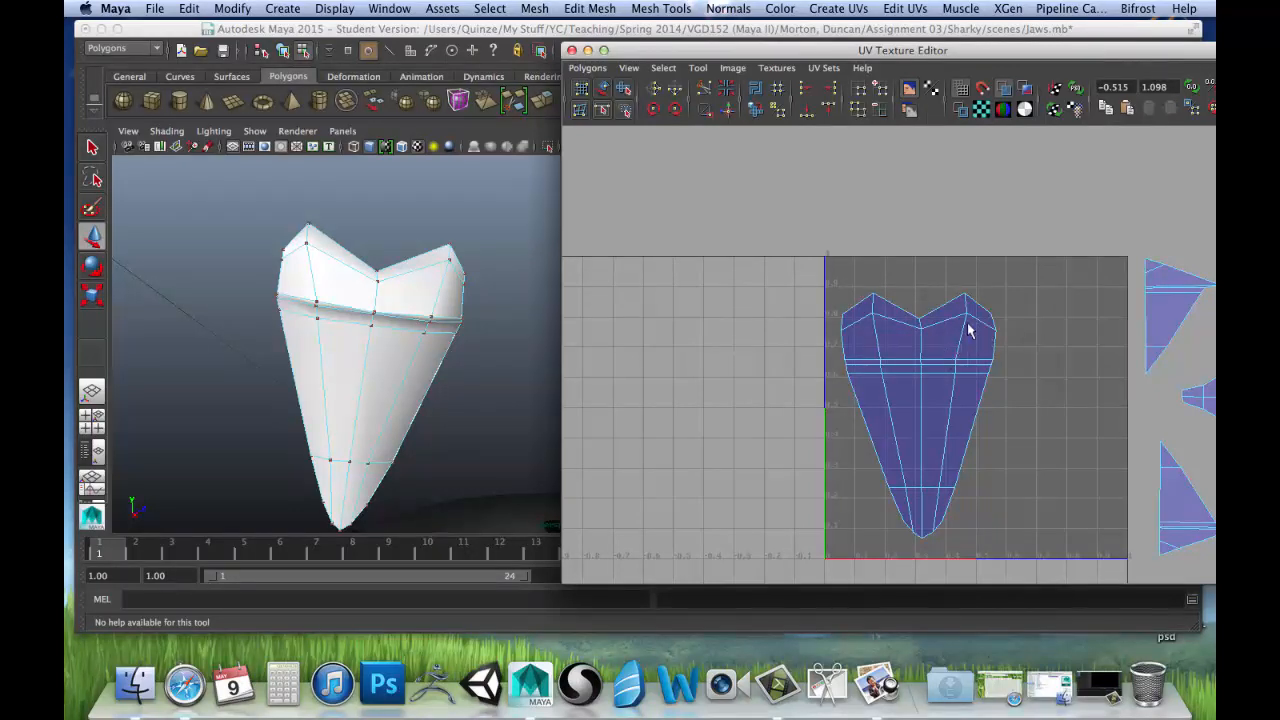
scroll(966, 329, down, 2)
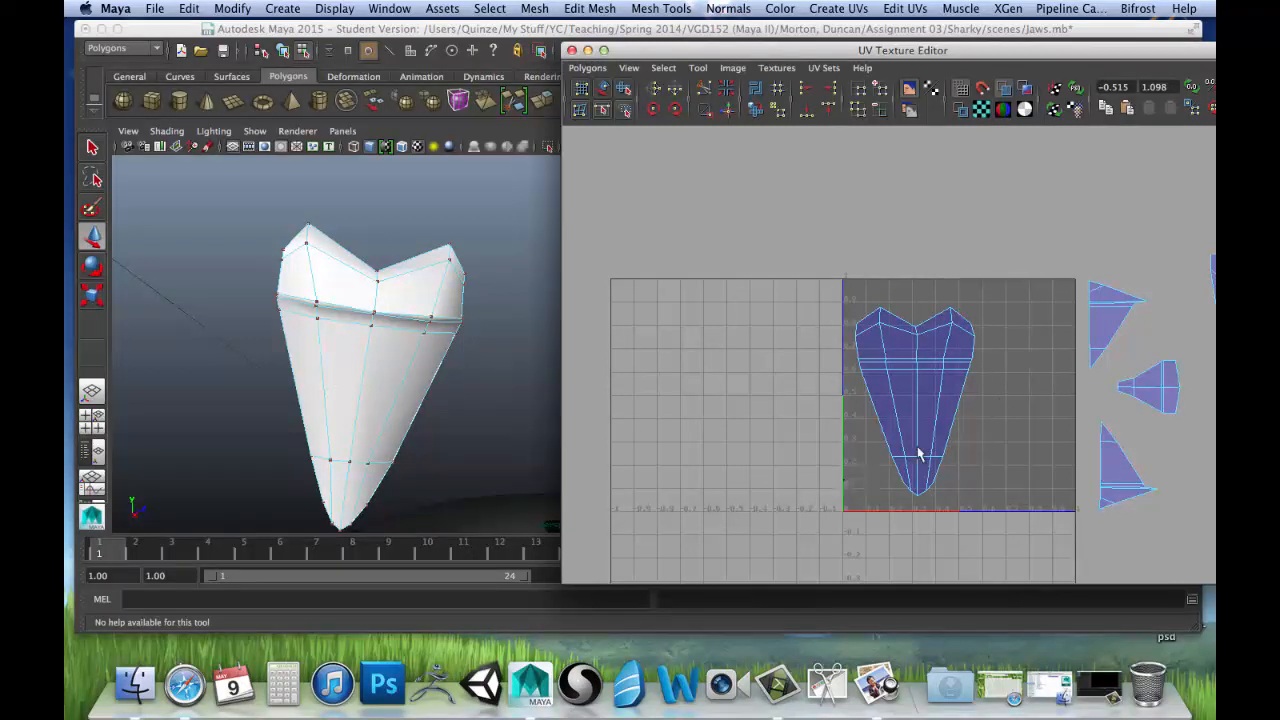
alt+middle_drag(1149, 515, 917, 526)
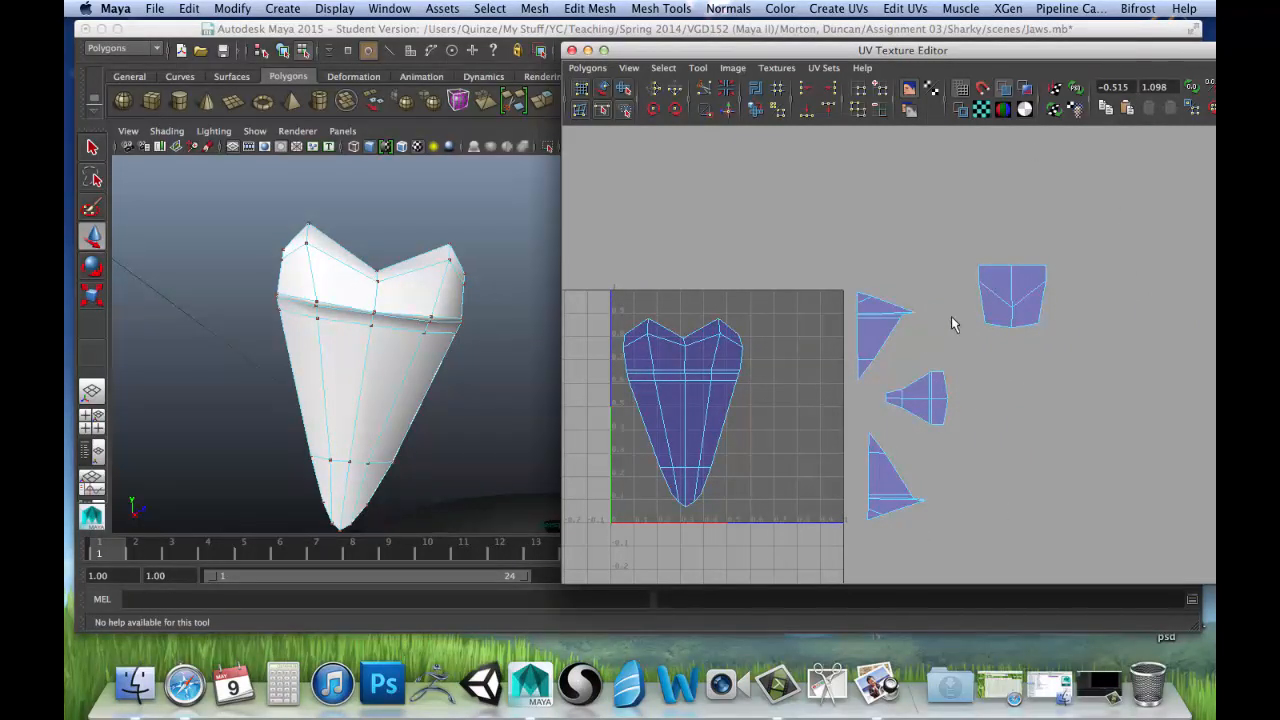
scroll(924, 342, down, 3)
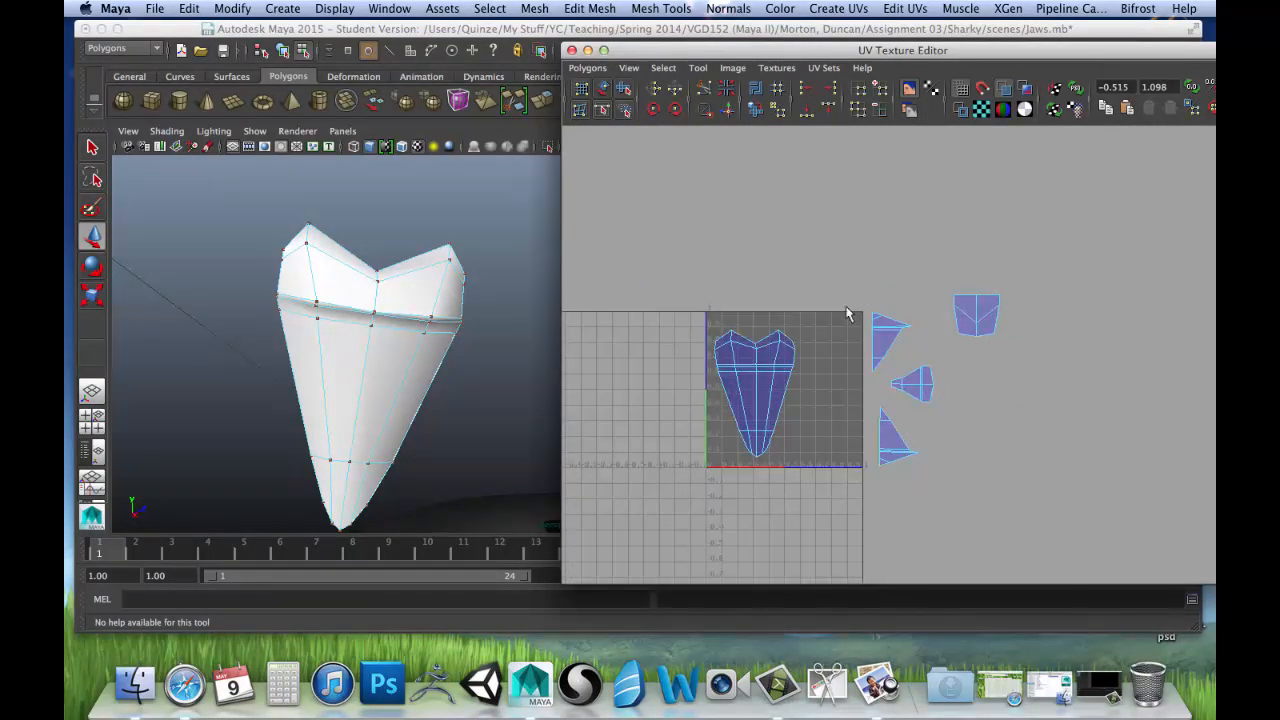